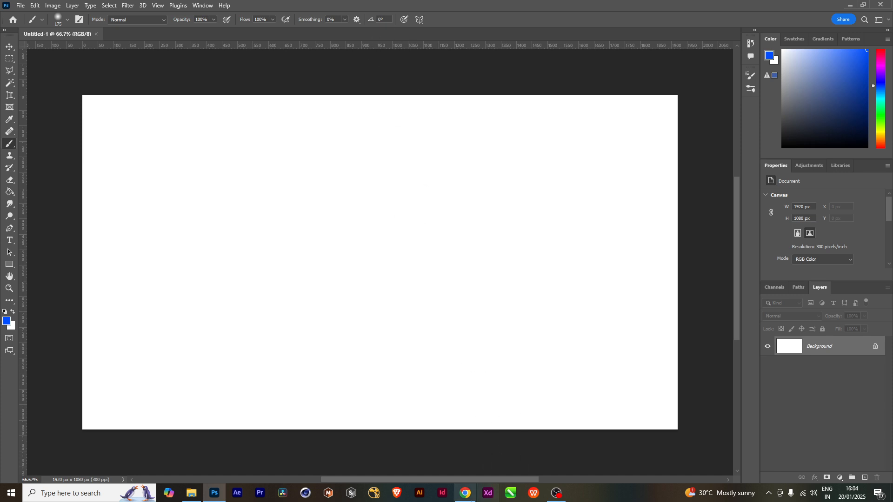
Switch to Chrome and search Google Images for "typography designs" in a new tab.
left_click(465, 493)
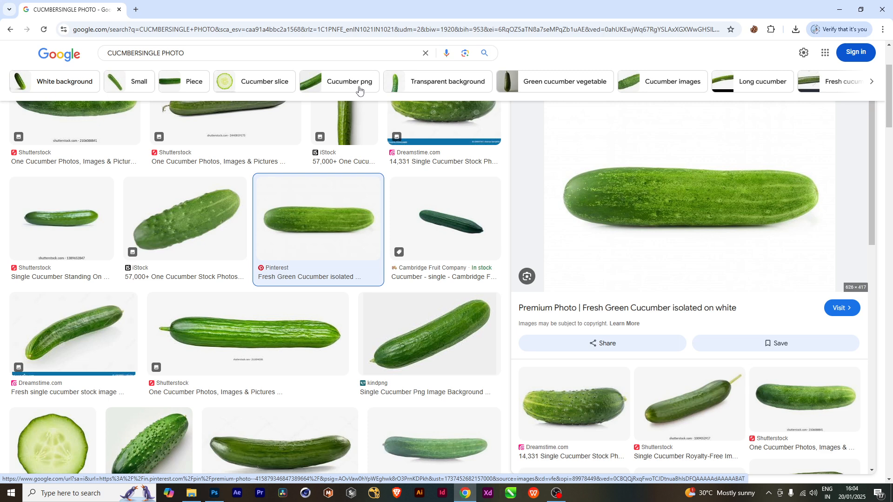
left_click(135, 9)
left_click(372, 188)
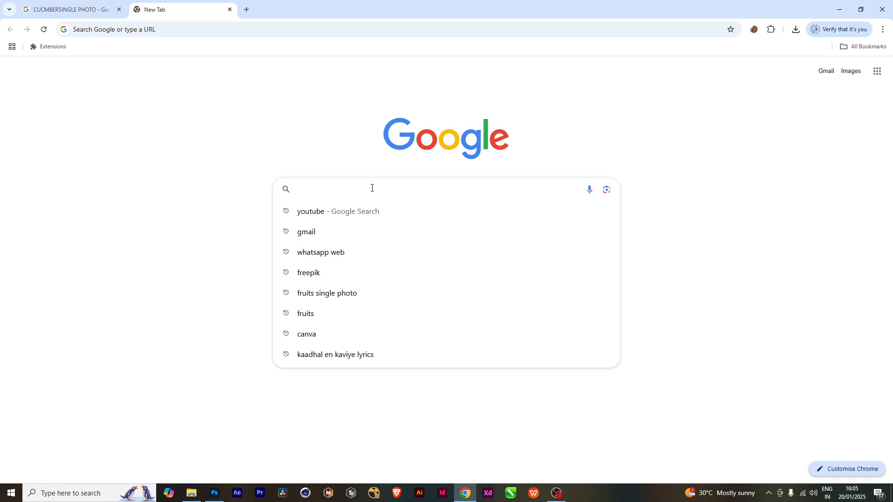
type("typ")
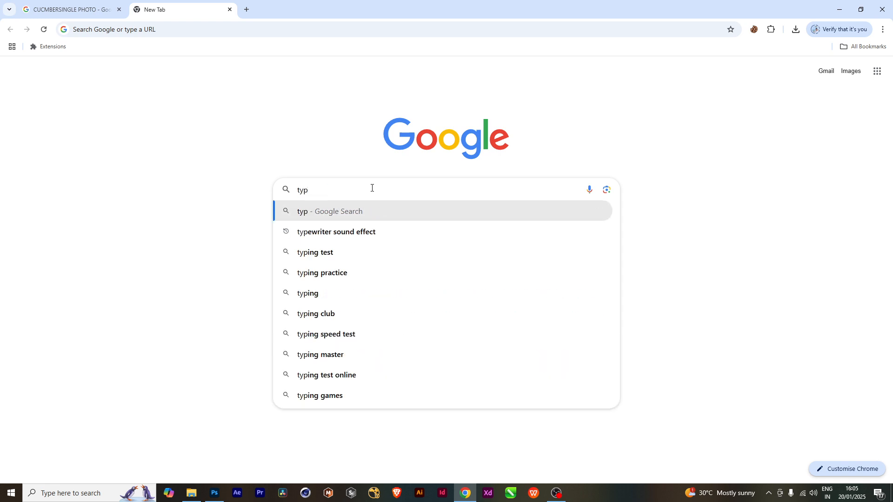
type("ography")
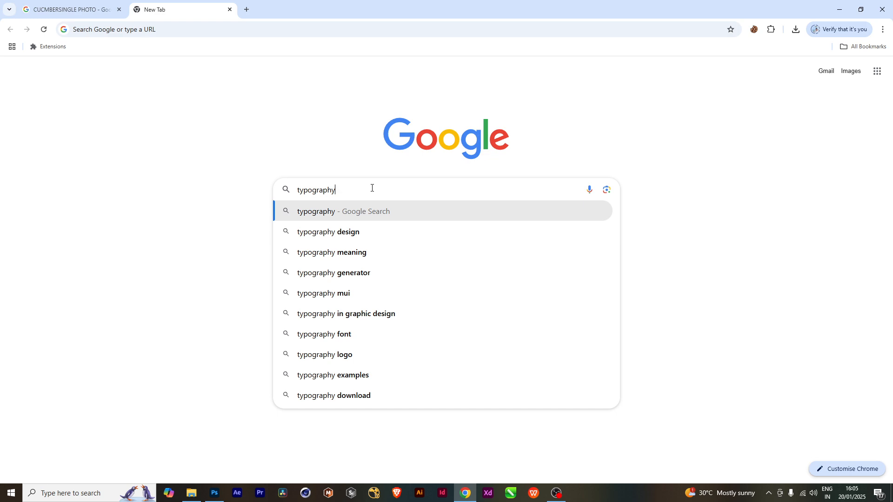
type(" design")
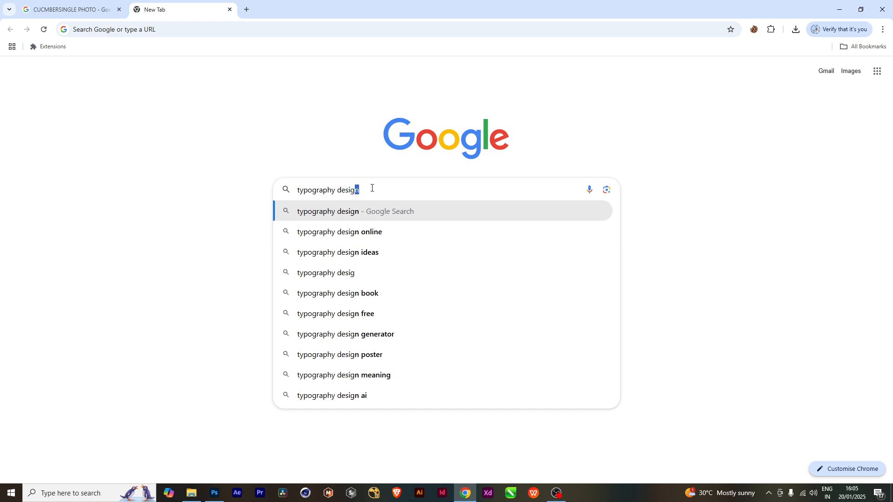
type("s")
key("Return")
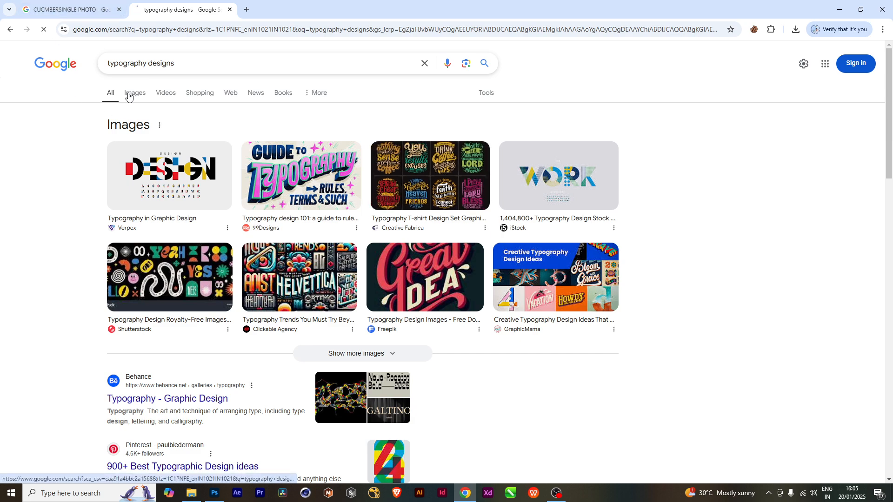
left_click(134, 93)
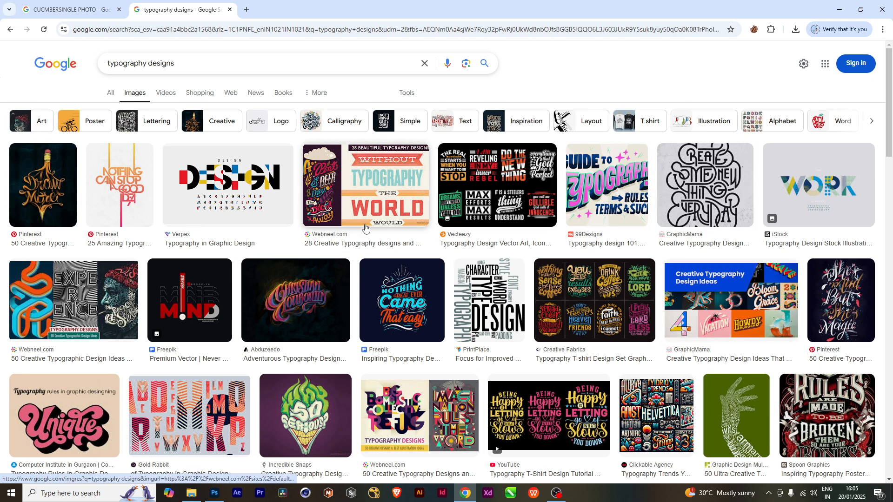
Preview the Christian Louboutin lettering, the WORK alphabet and the DESIGN alphabet among the image results.
left_click(321, 286)
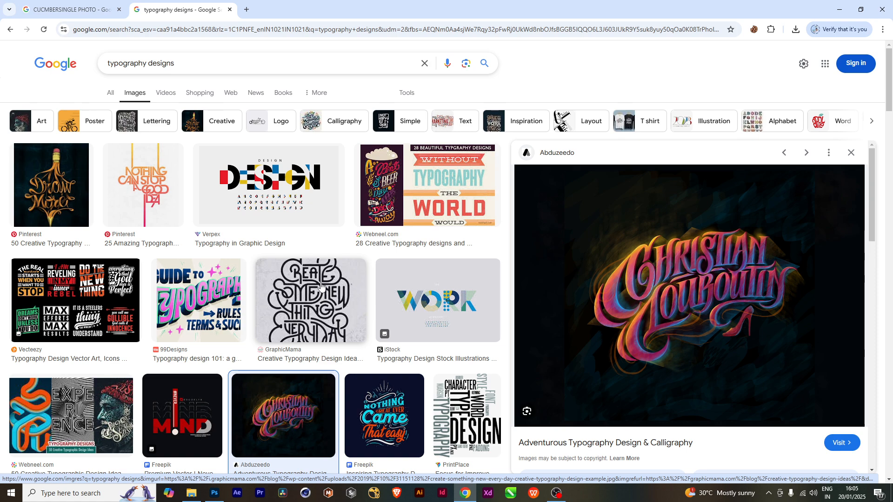
left_click(455, 325)
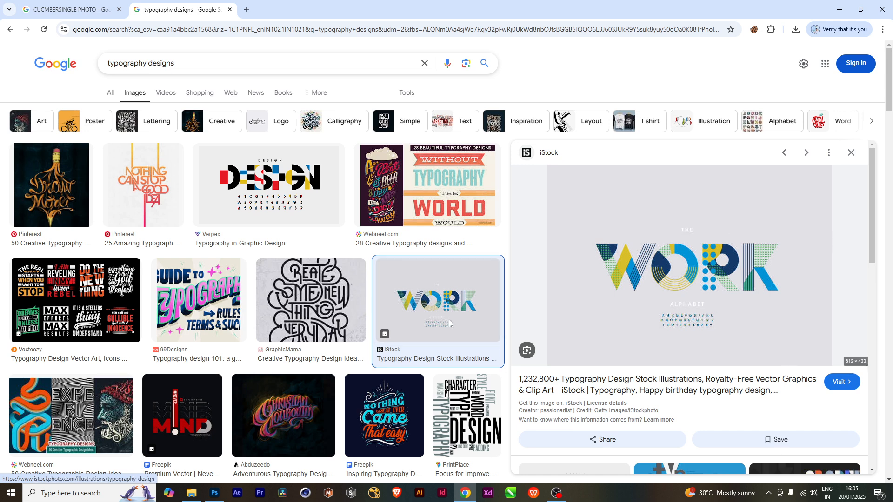
left_click(253, 203)
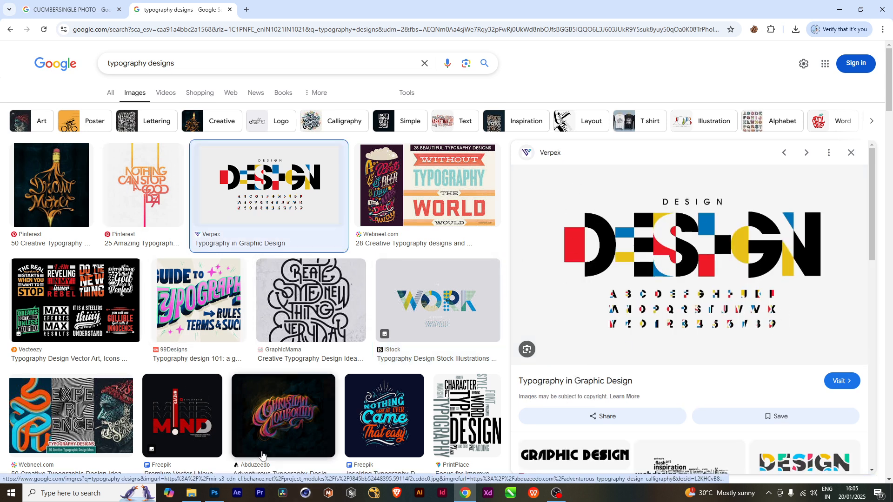
Examine the "Draw More" pencil lettering and the beer-glass typography, along with their related designs.
scroll(249, 394, "down", 7)
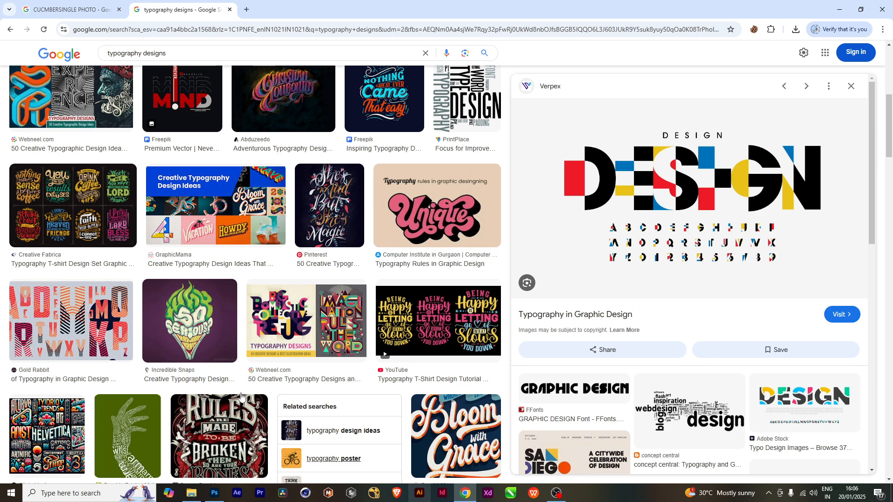
left_click(189, 321)
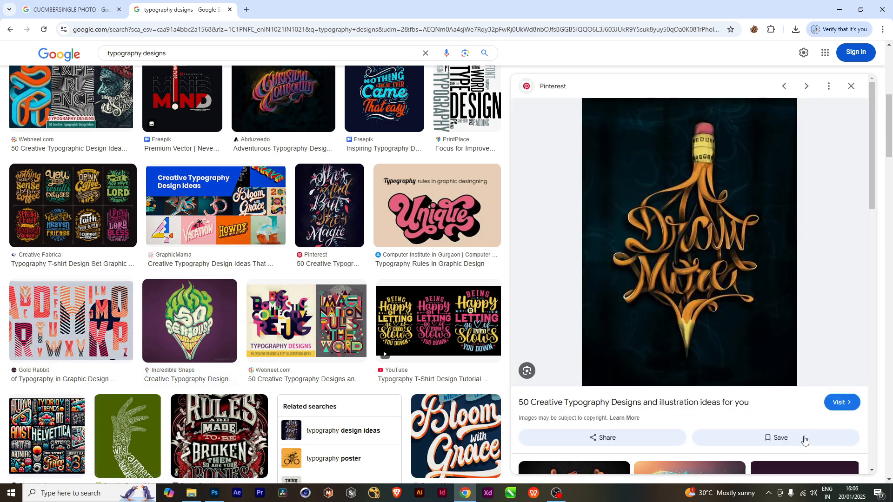
scroll(744, 427, "down", 2)
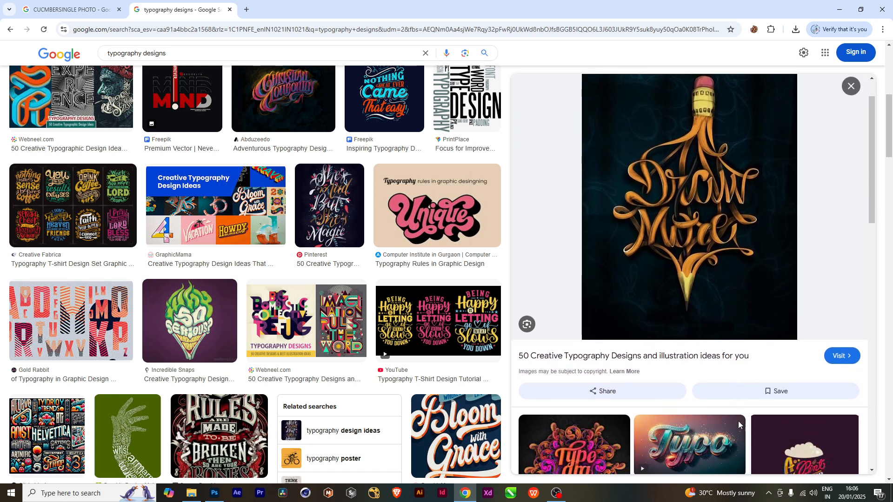
scroll(737, 425, "down", 3)
left_click(768, 398)
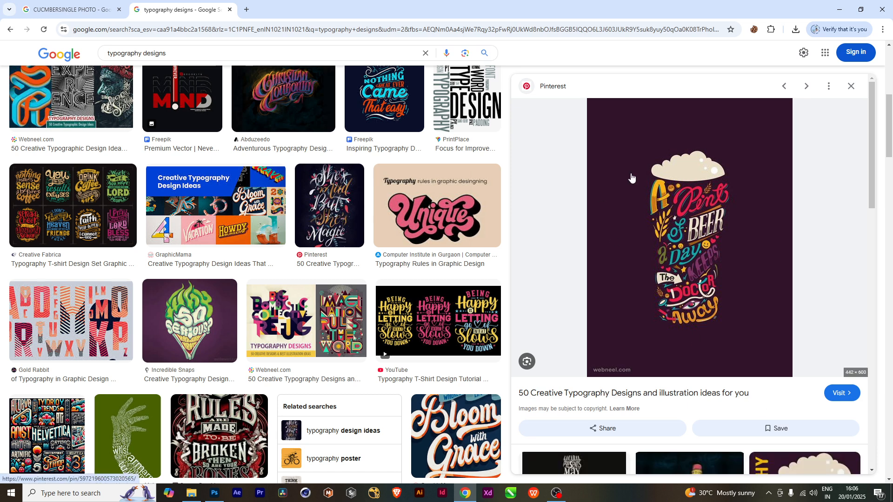
scroll(705, 449, "down", 3)
scroll(705, 449, "down", 3)
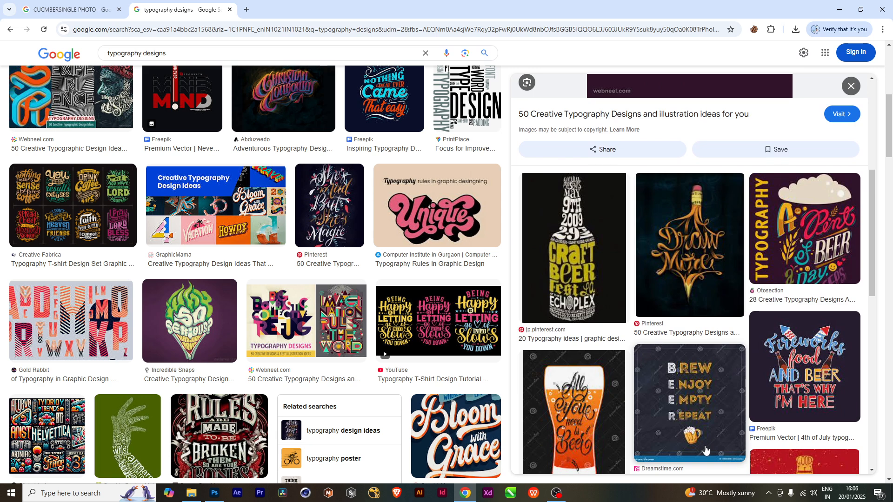
scroll(705, 449, "up", 5)
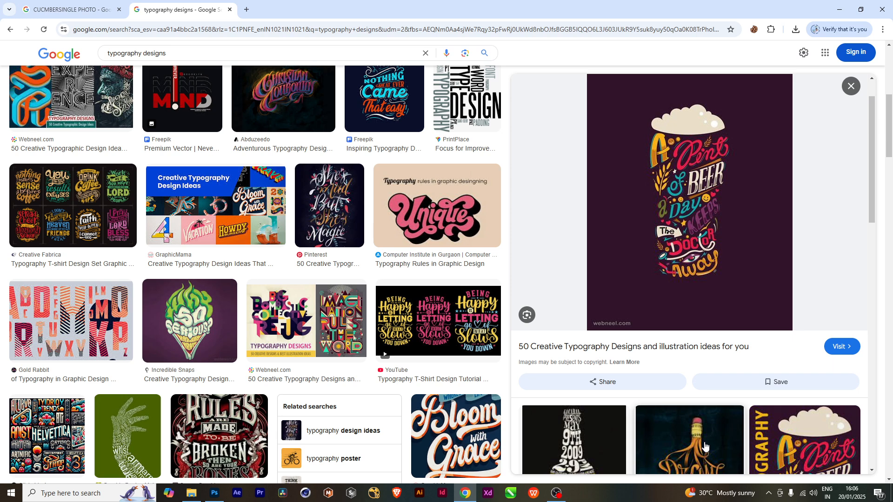
Preview the Creative Fabrica T-shirt set, the "Let's Get Lost" shirt, The Big Issue poster and the hand made of words.
left_click(73, 205)
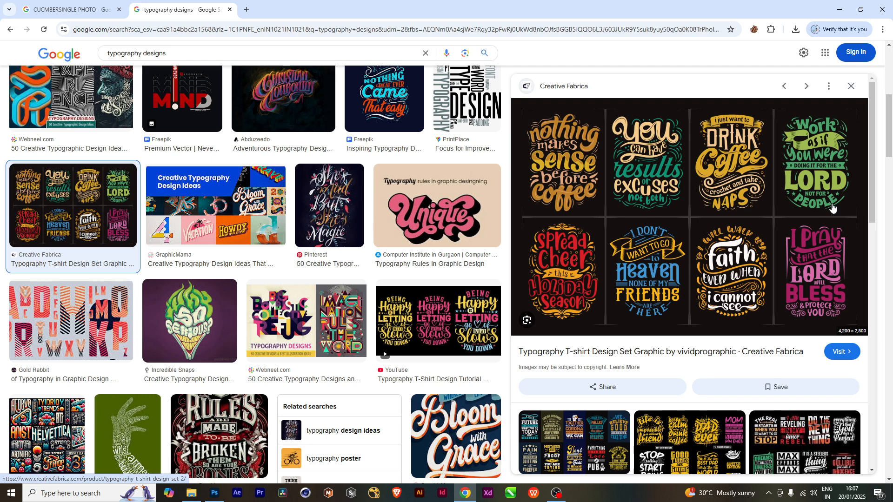
scroll(324, 386, "down", 1)
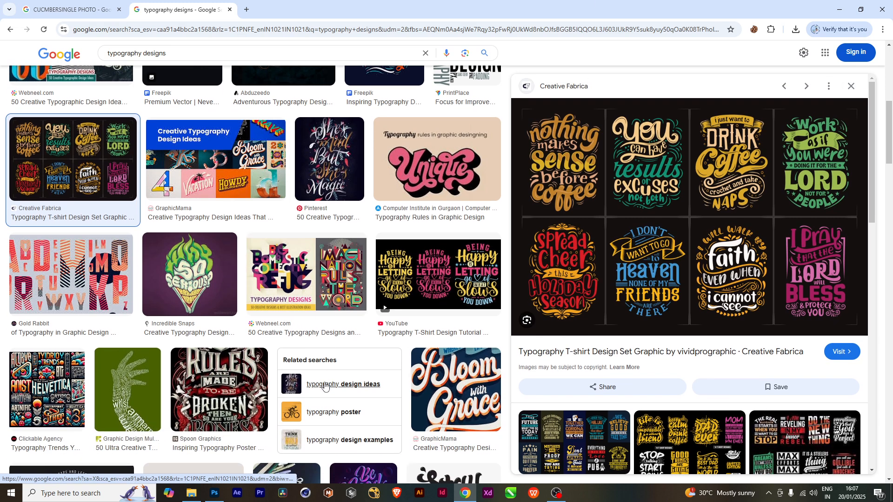
scroll(324, 386, "down", 5)
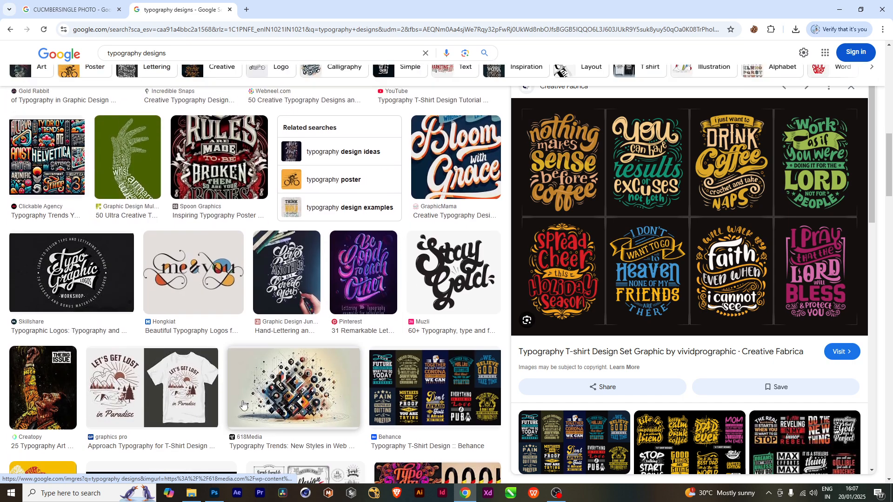
left_click(196, 407)
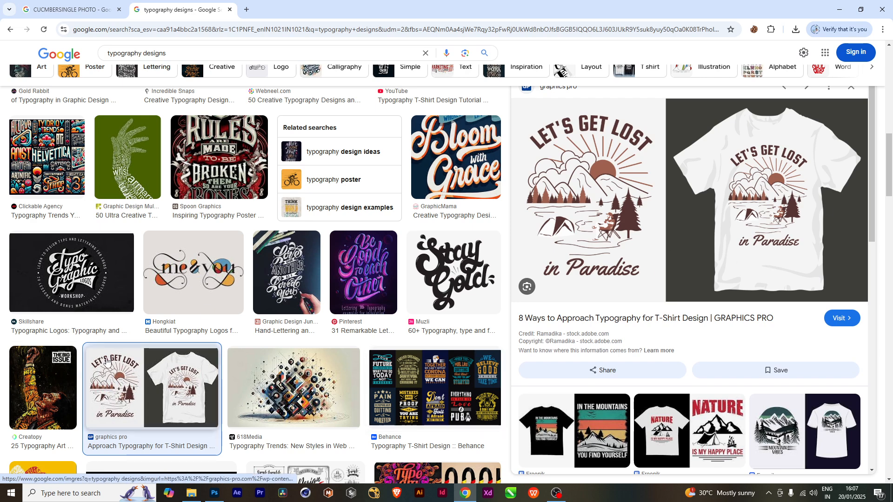
left_click(51, 370)
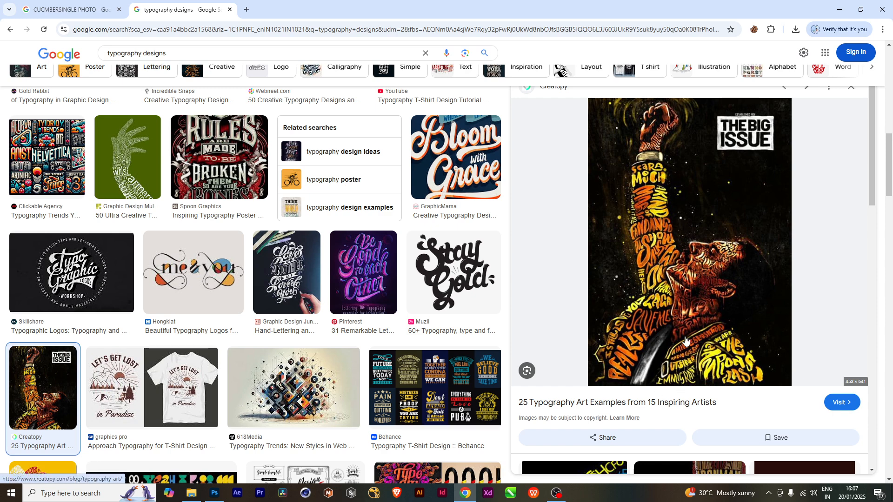
left_click(107, 151)
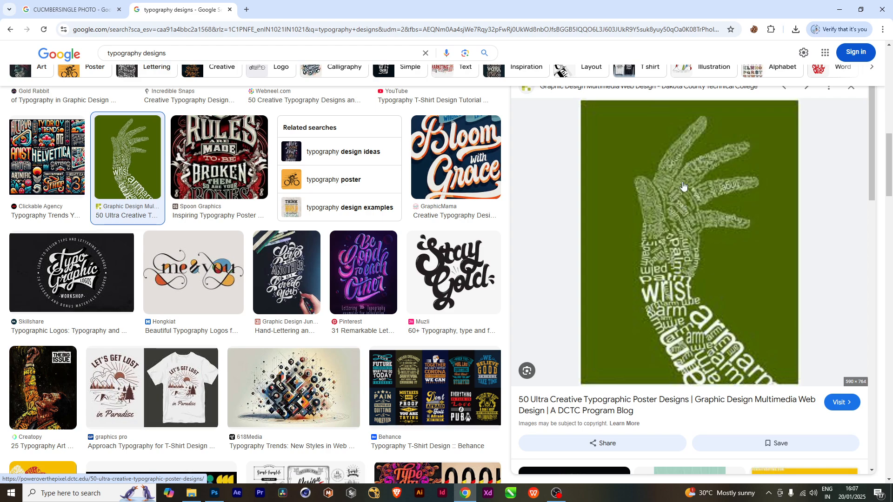
Browse further through the typography results and preview the red Starbucks cup built from words.
scroll(331, 403, "down", 1)
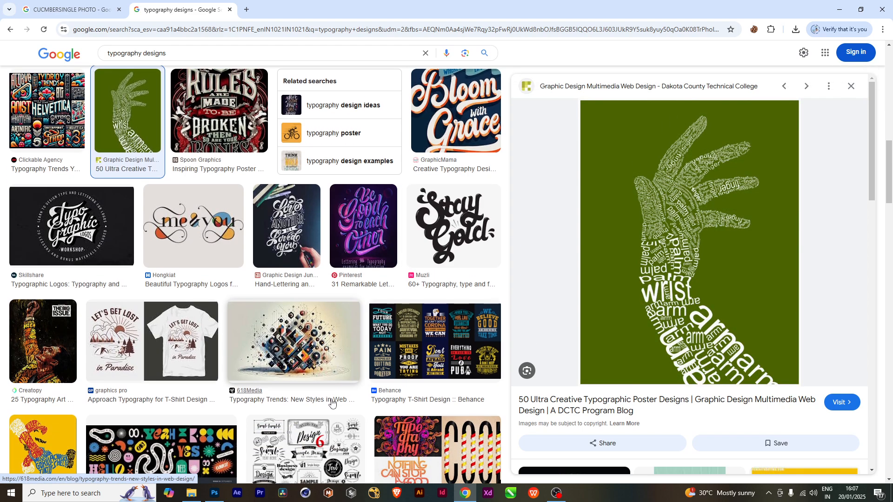
scroll(332, 403, "down", 7)
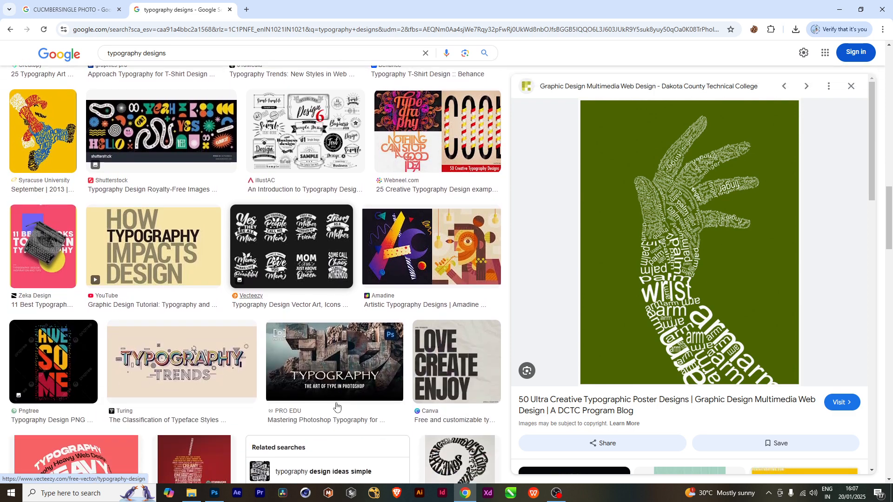
scroll(337, 406, "down", 4)
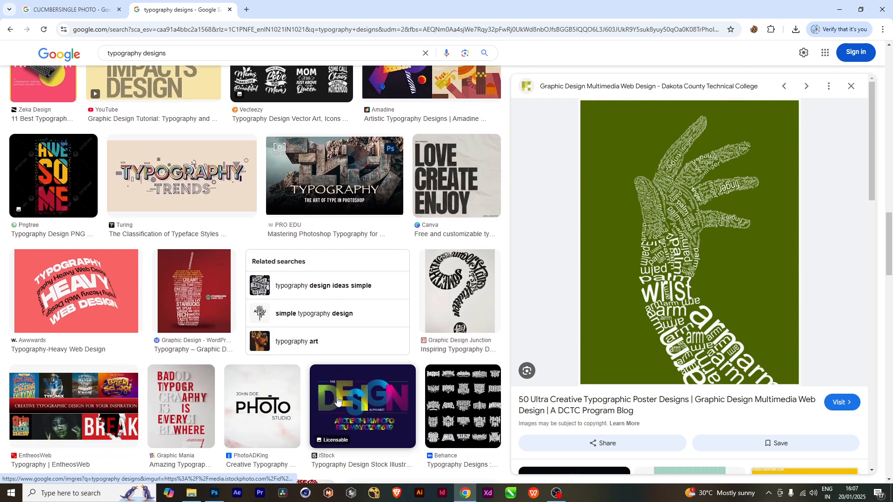
left_click(181, 286)
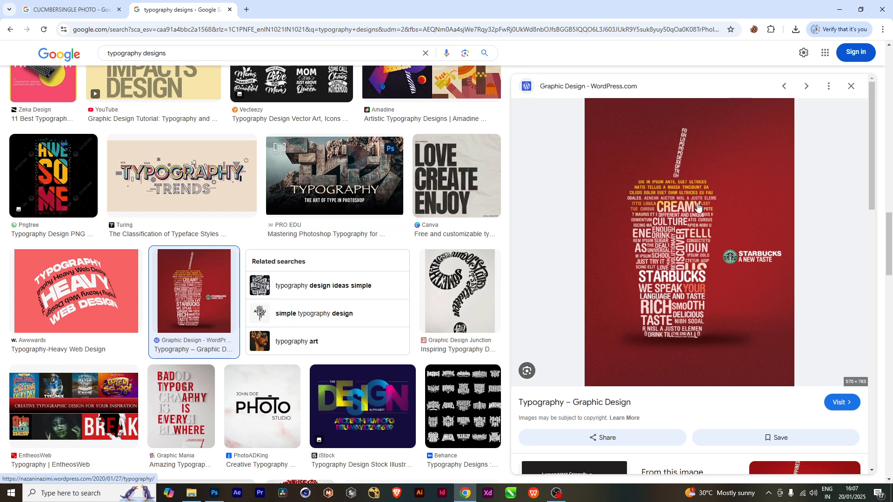
Look further through the results for shapes formed from text, and examine the Yoda typography portrait and its related designs.
scroll(421, 395, "down", 1)
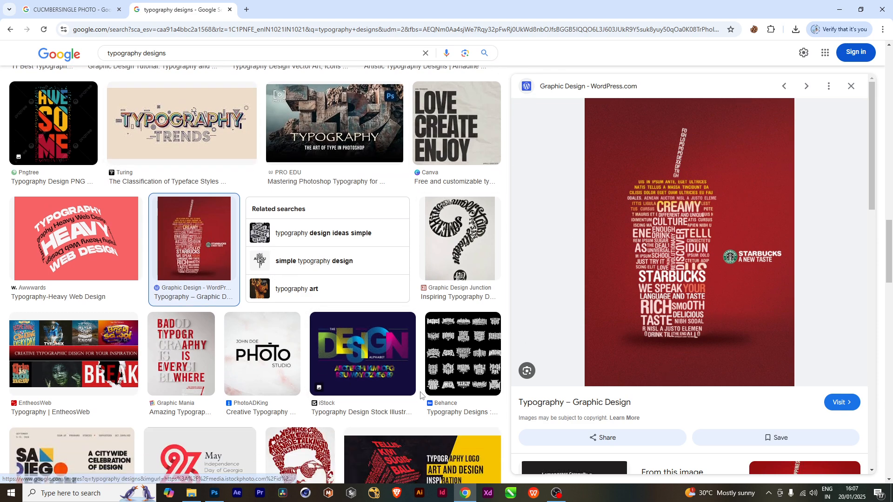
scroll(421, 395, "down", 8)
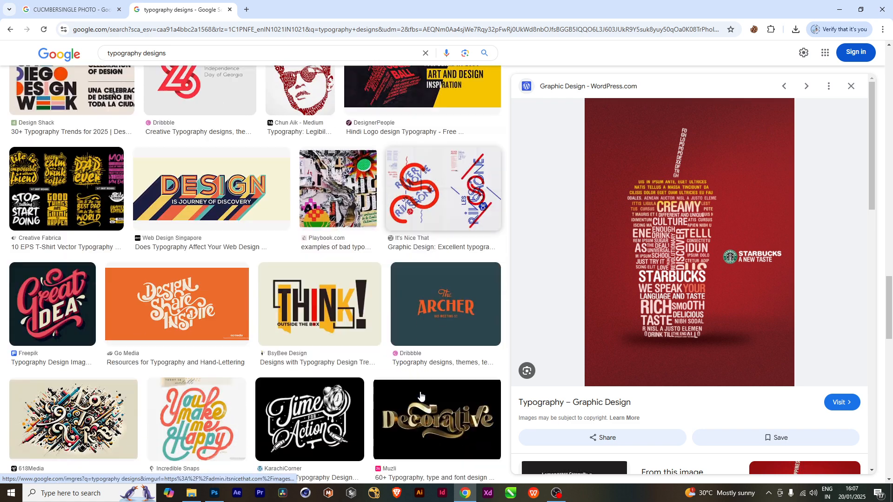
scroll(421, 395, "down", 1)
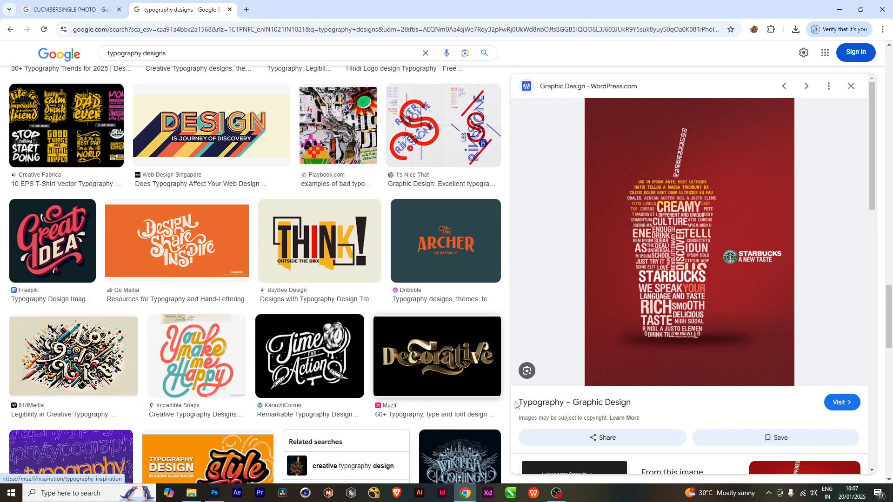
scroll(385, 363, "down", 3)
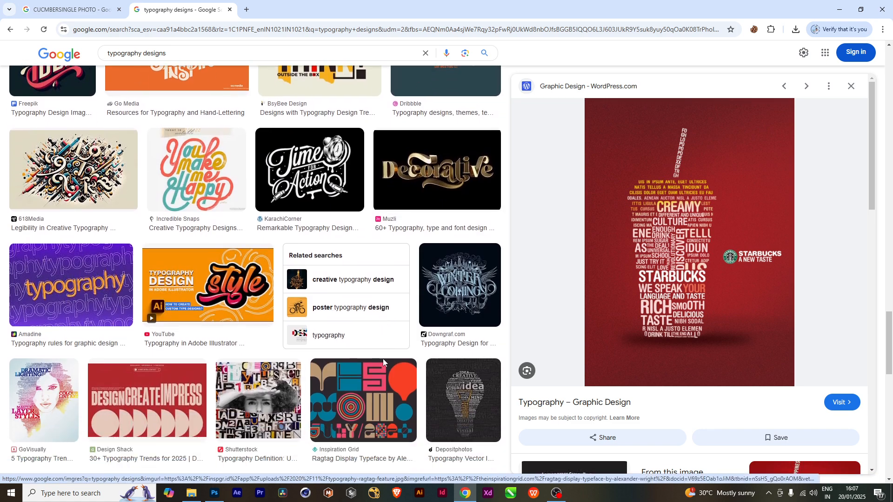
scroll(383, 363, "down", 7)
scroll(383, 363, "down", 2)
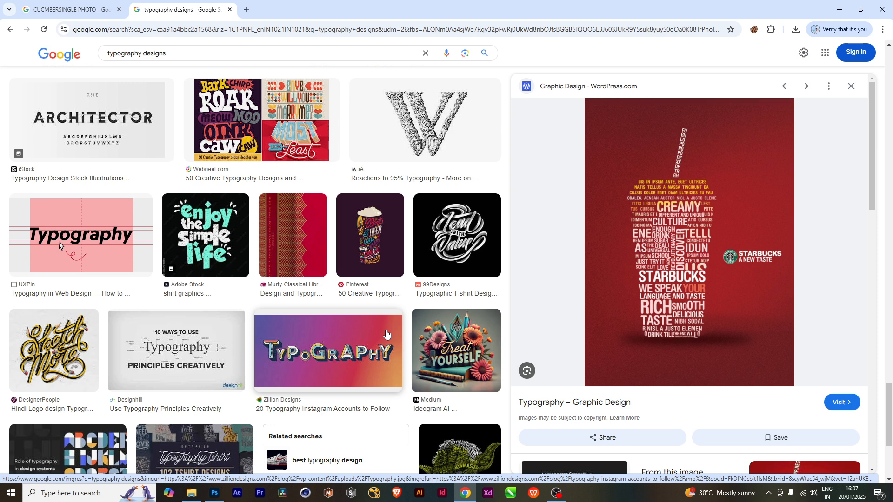
scroll(461, 428, "down", 2)
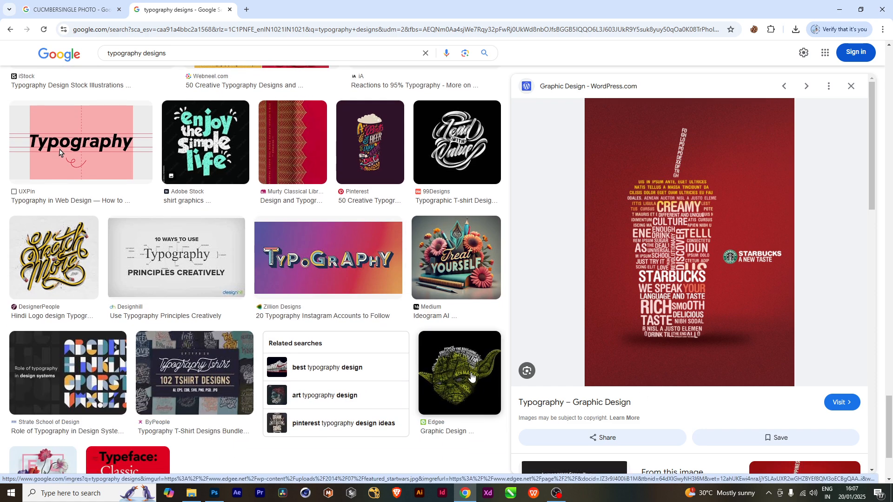
left_click(470, 375)
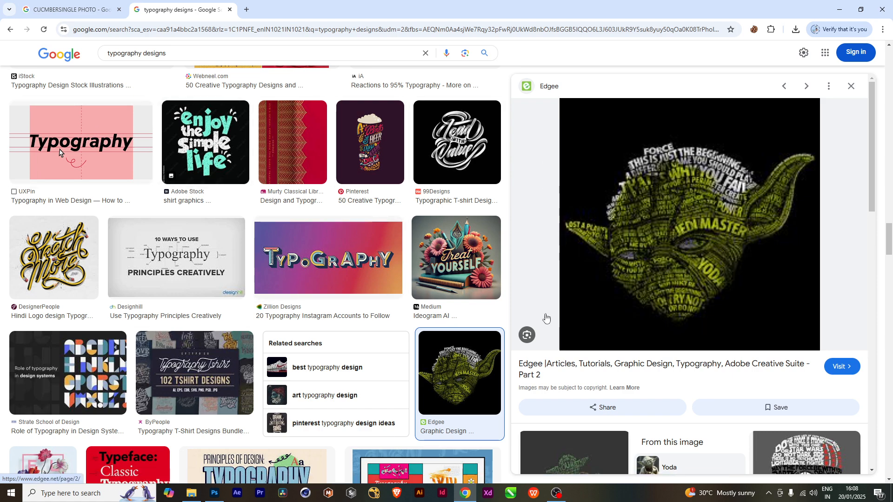
scroll(573, 323, "down", 6)
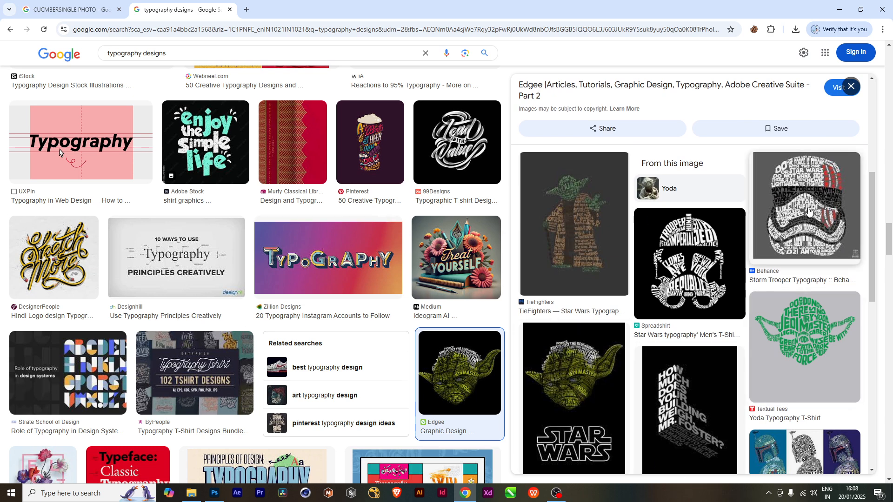
scroll(722, 313, "up", 5)
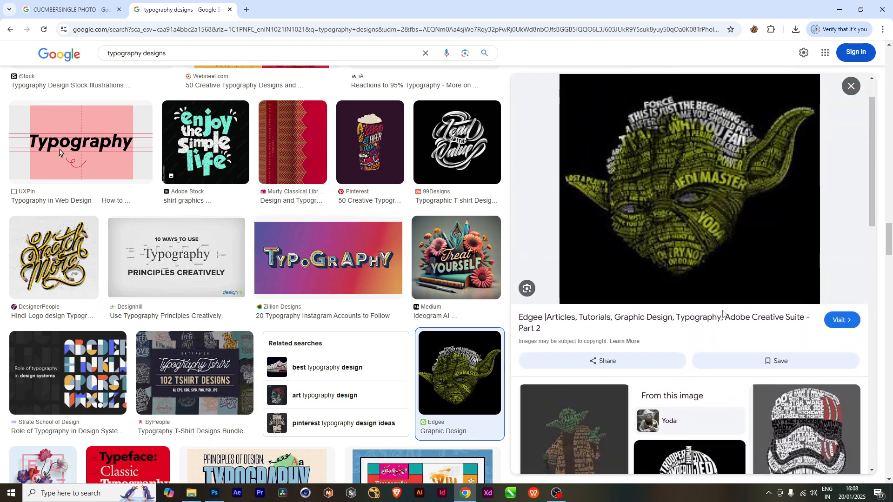
Open the cucumber photo from the TYPOGRAPHY folder as a separate Photoshop document and unlock its background layer.
left_click(216, 493)
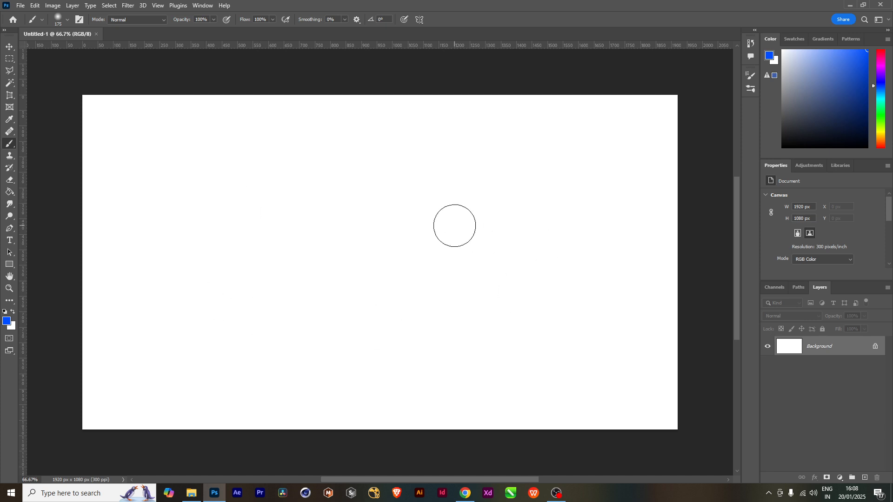
left_click(207, 475)
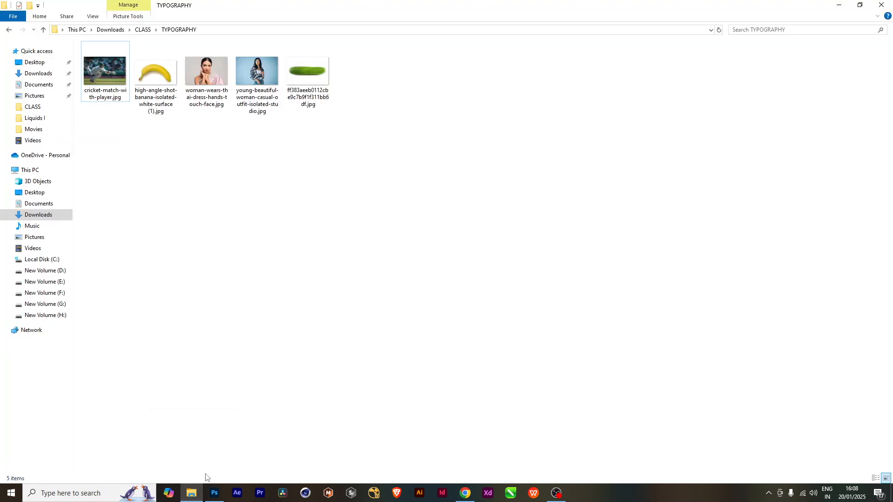
left_click_drag(309, 79, 203, 35)
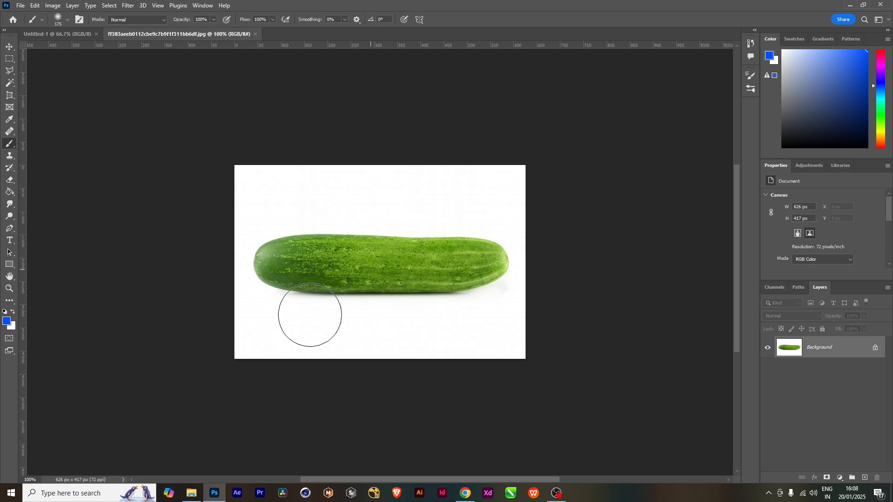
left_click(877, 348)
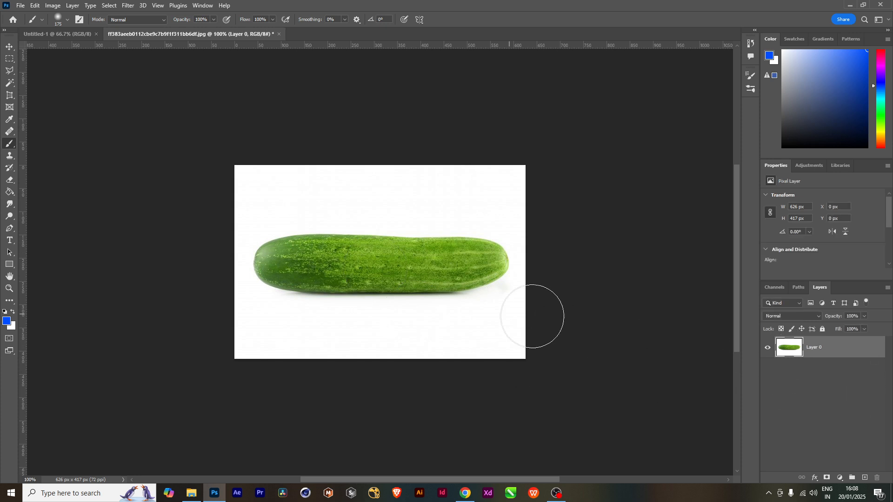
key("ctrl+j")
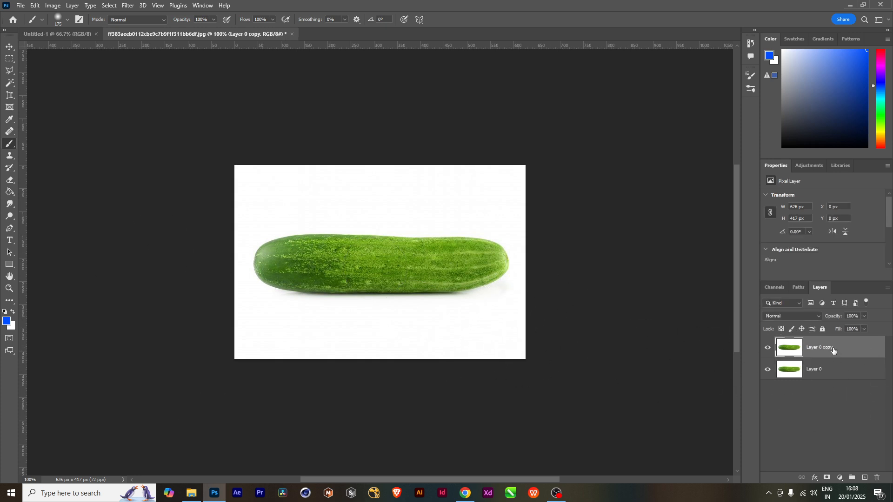
left_click(823, 378)
left_click(820, 348)
scroll(440, 299, "up", 2)
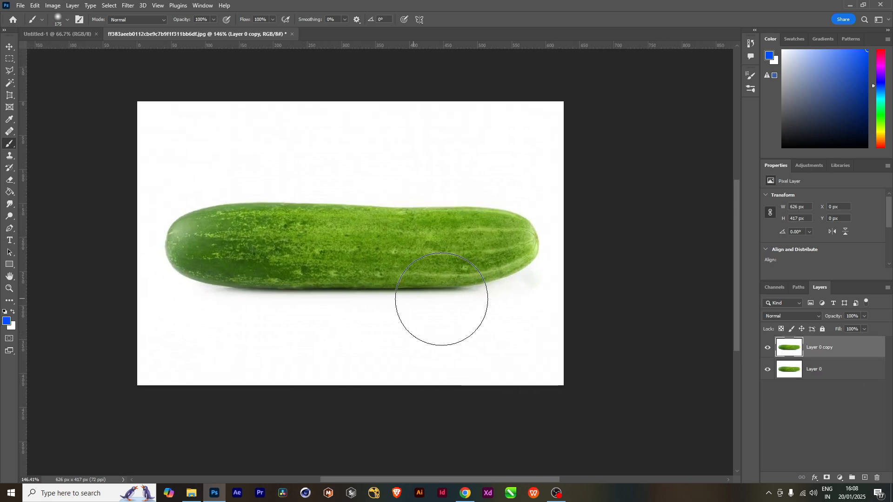
scroll(439, 301, "down", 3)
scroll(441, 299, "up", 4)
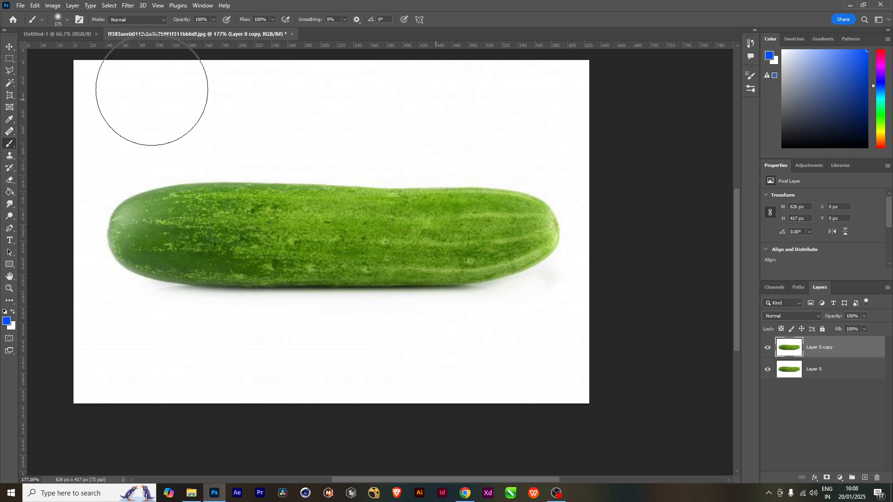
left_click_drag(322, 312, 323, 303)
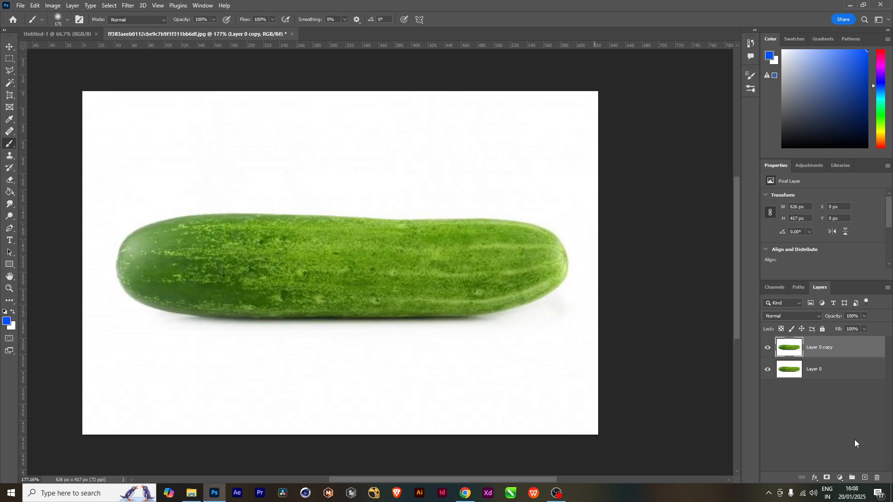
key("Delete")
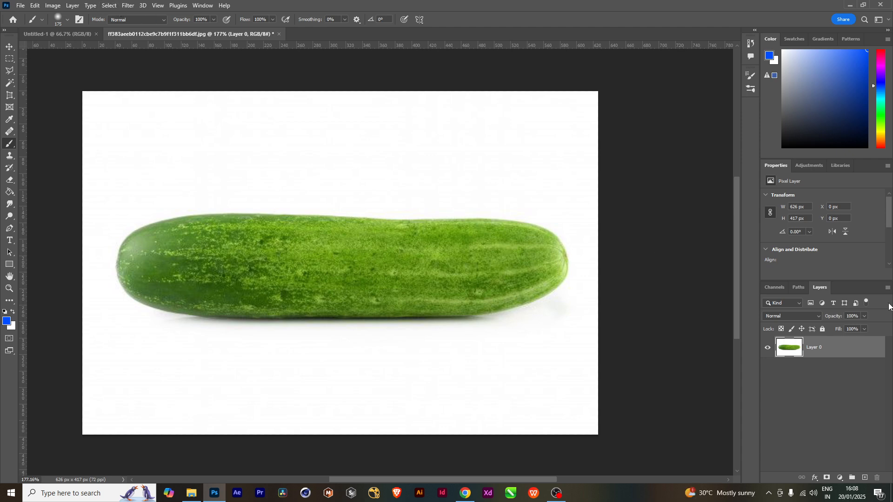
Select the cucumber with Select Subject, copy it onto its own layer and hide the original Layer 0.
left_click(109, 5)
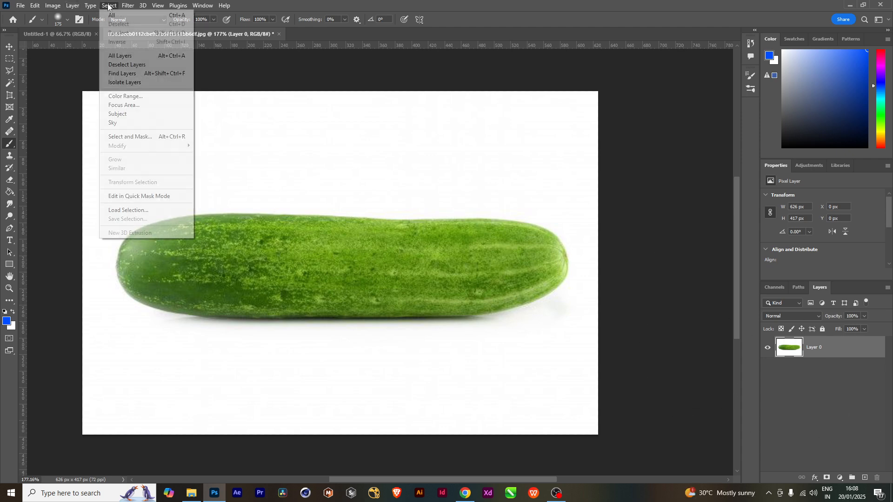
mouse_move(128, 5)
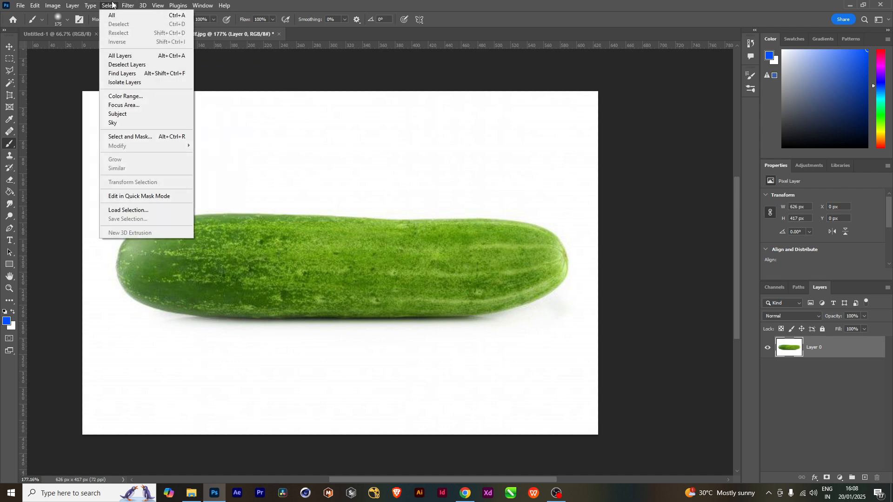
left_click(124, 114)
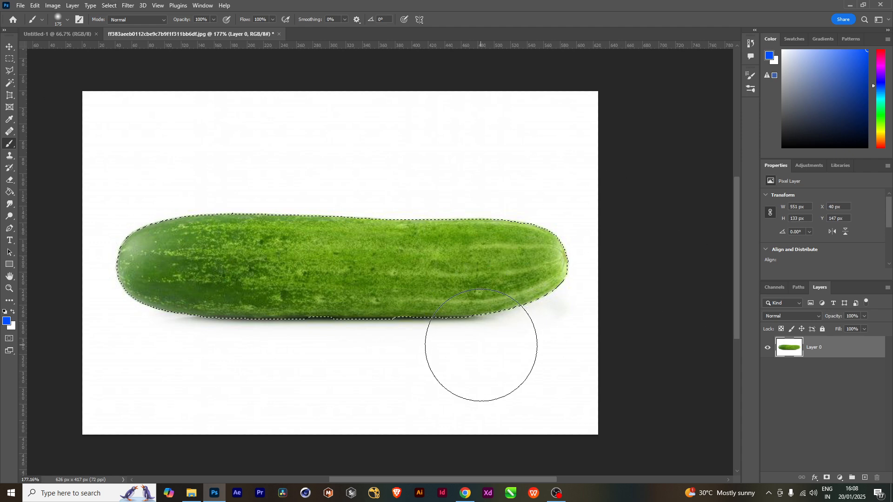
key("ctrl+j")
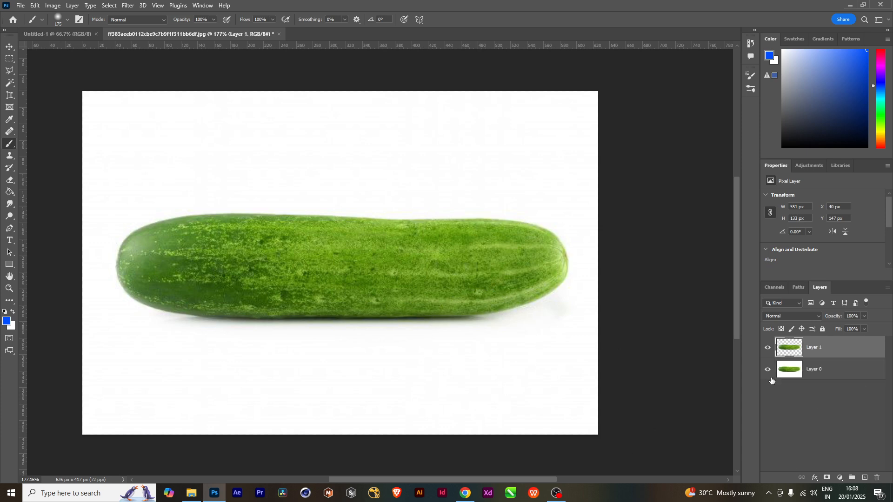
left_click(768, 371)
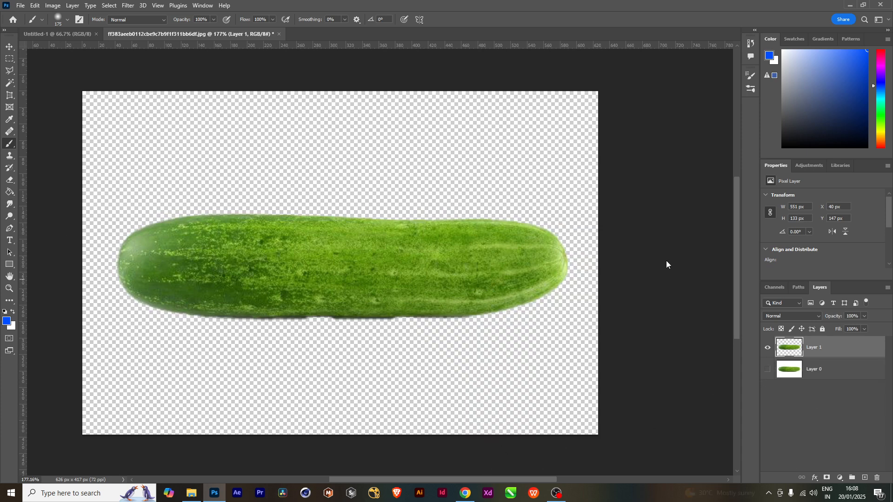
Compare the cucumber cutout with the original photo by alternating the visibility of Layer 1 and Layer 0.
left_click(818, 375)
left_click(819, 348)
left_click(767, 348)
left_click(768, 371)
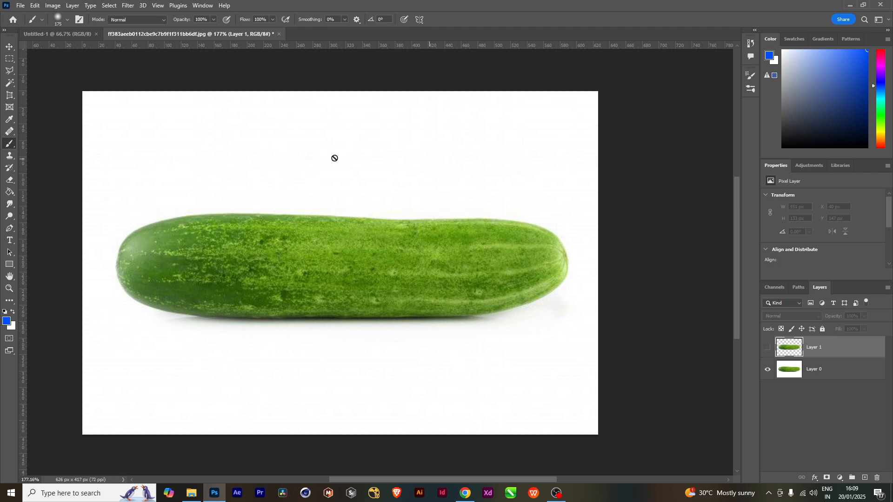
left_click(768, 370)
left_click(768, 348)
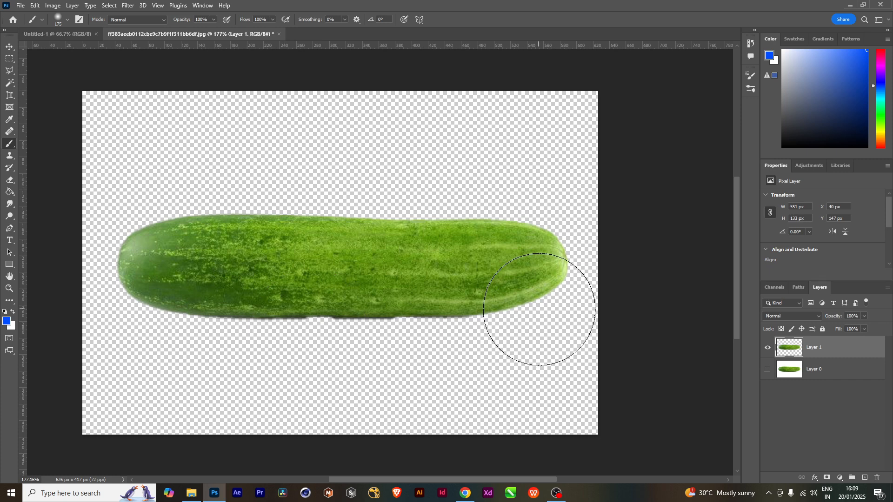
Add a new empty layer and place it between the cucumber cutout and the original photo layer.
key("ctrl+n")
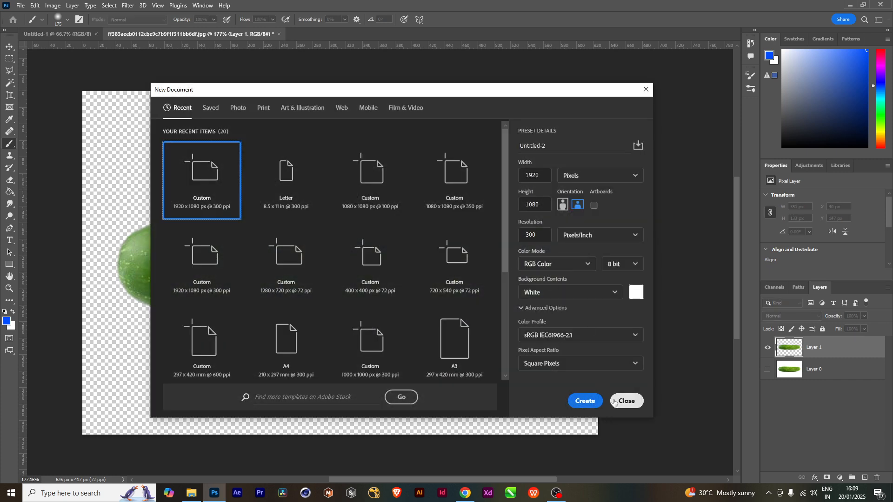
left_click(645, 91)
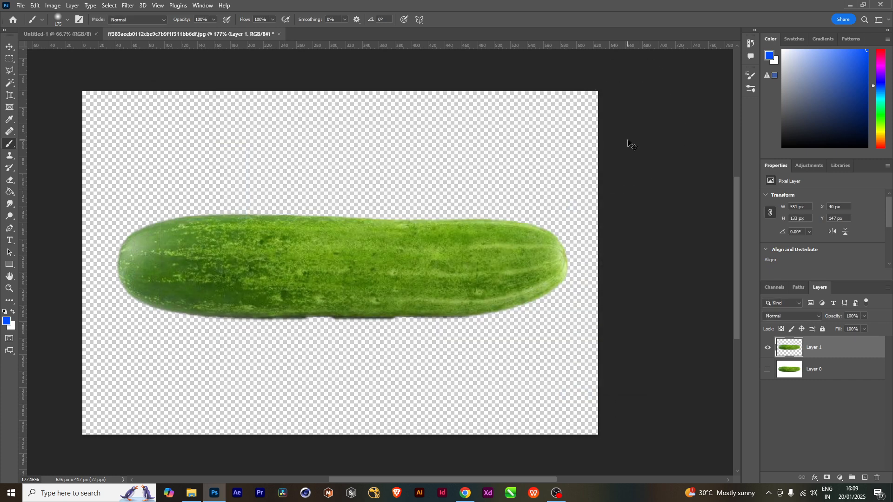
key("ctrl+shift+n")
left_click(496, 117)
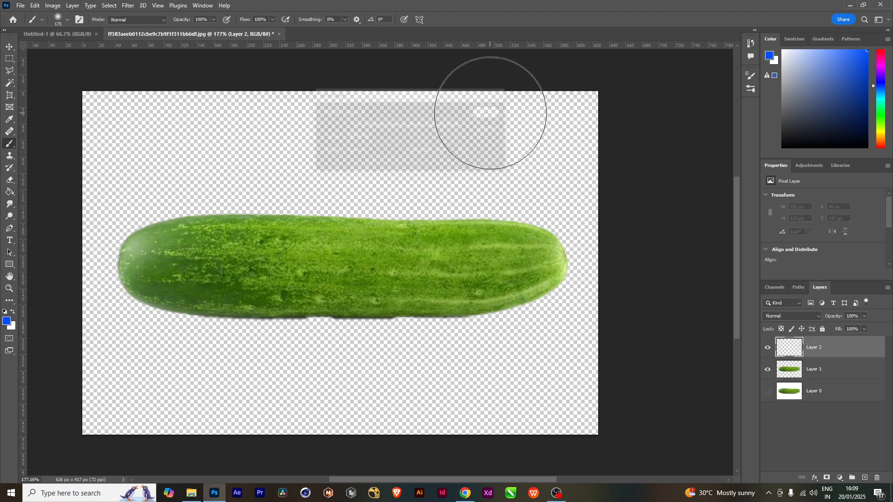
left_click_drag(821, 351, 820, 375)
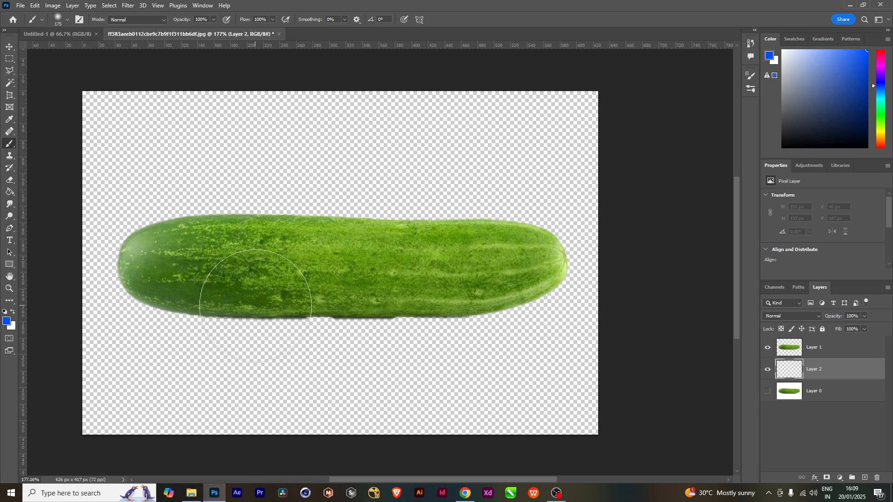
Set the foreground color to light yellow f3f560 and fill the empty Layer 2 with it.
left_click(812, 348)
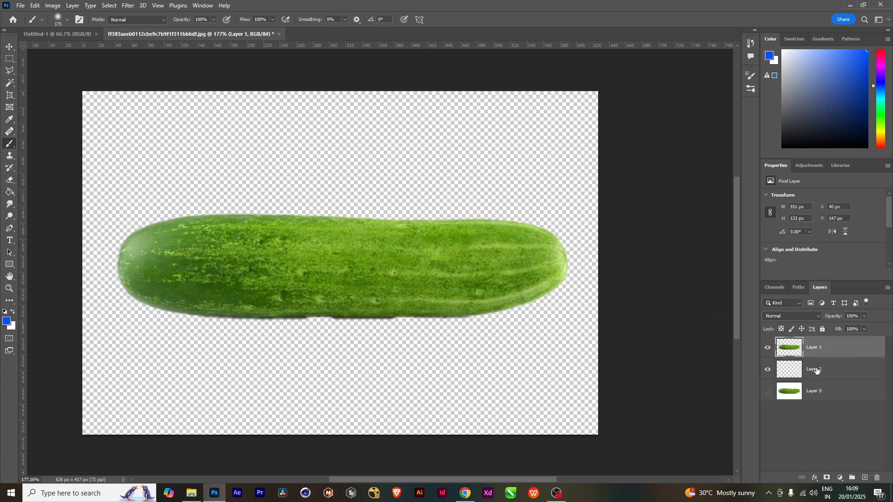
left_click(818, 370)
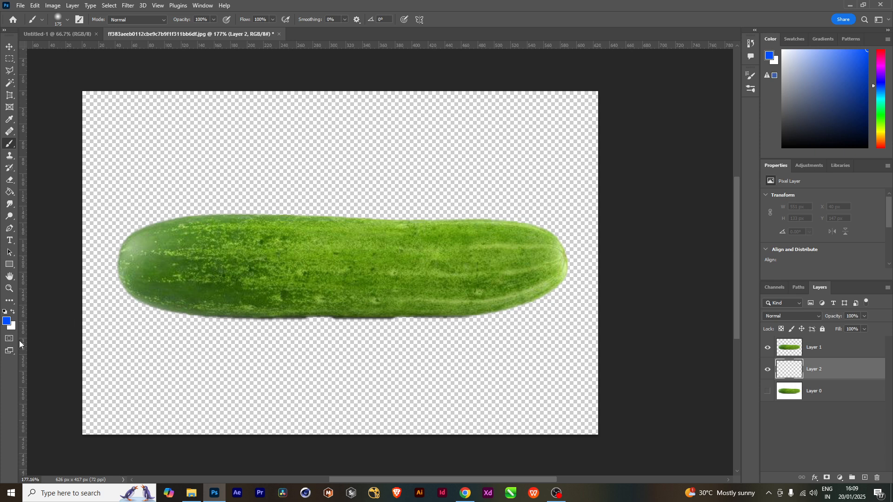
left_click(7, 320)
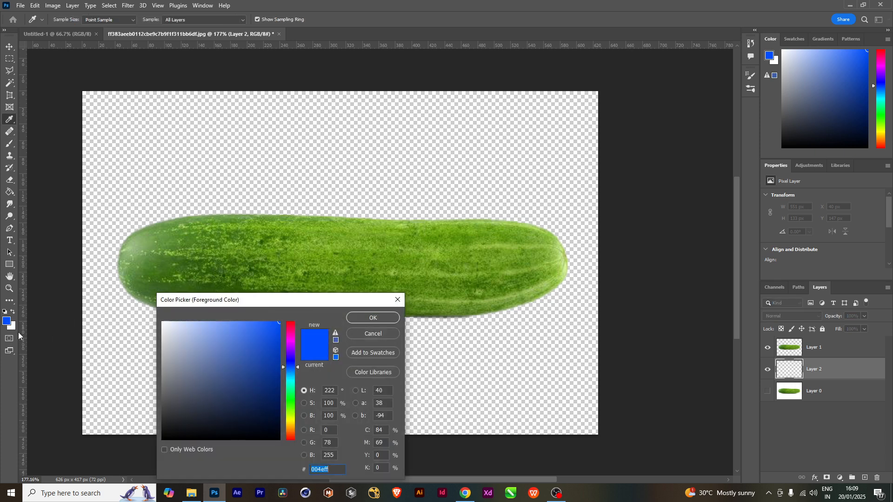
left_click(291, 427)
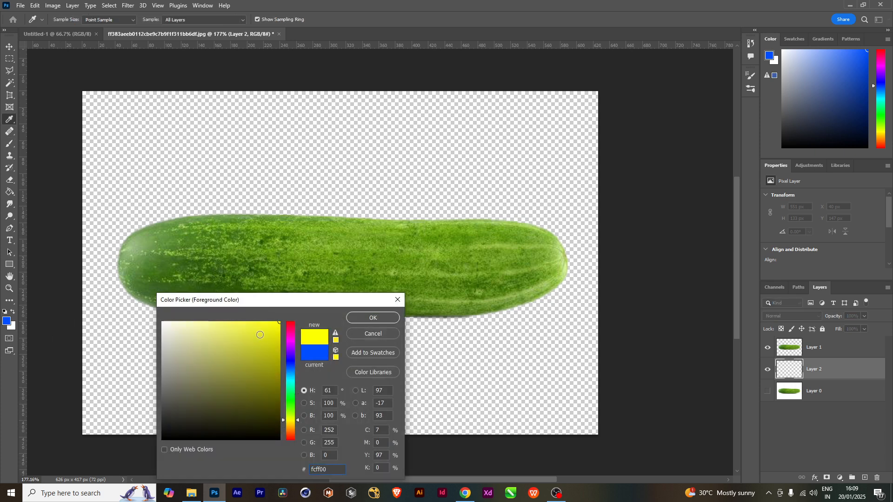
left_click_drag(260, 334, 234, 325)
left_click(395, 319)
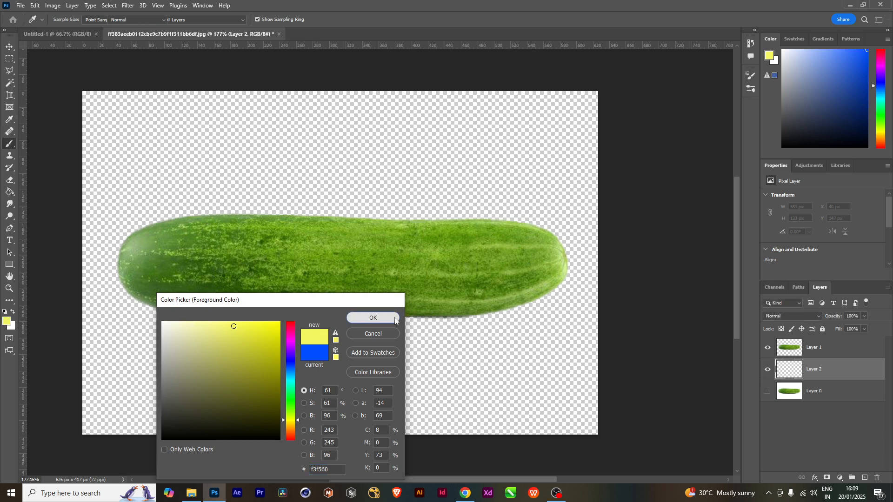
key("alt+BackSpace")
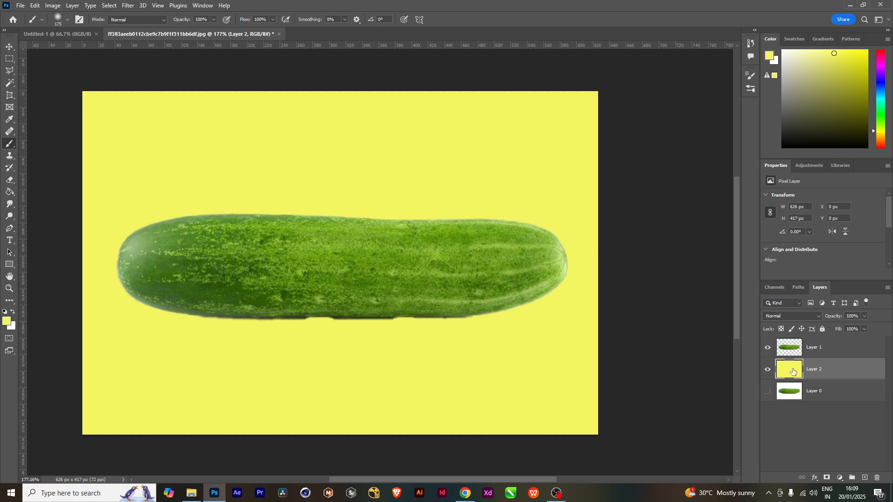
left_click(831, 347)
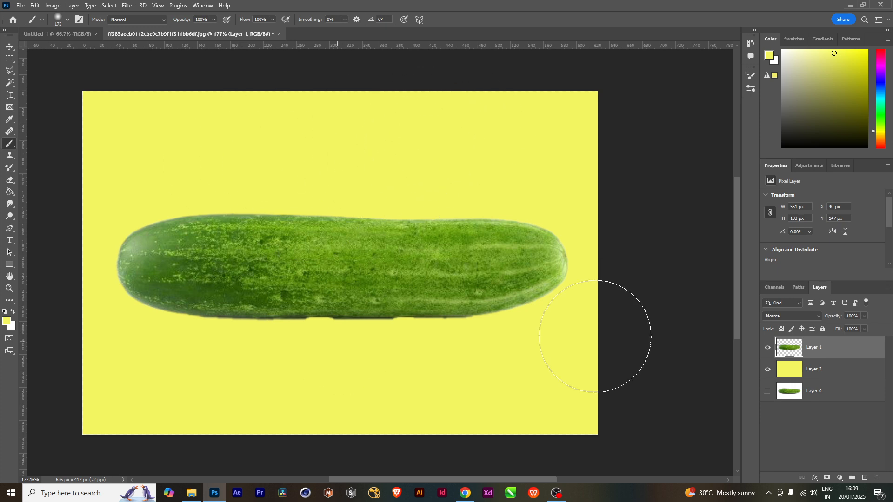
left_click(815, 374)
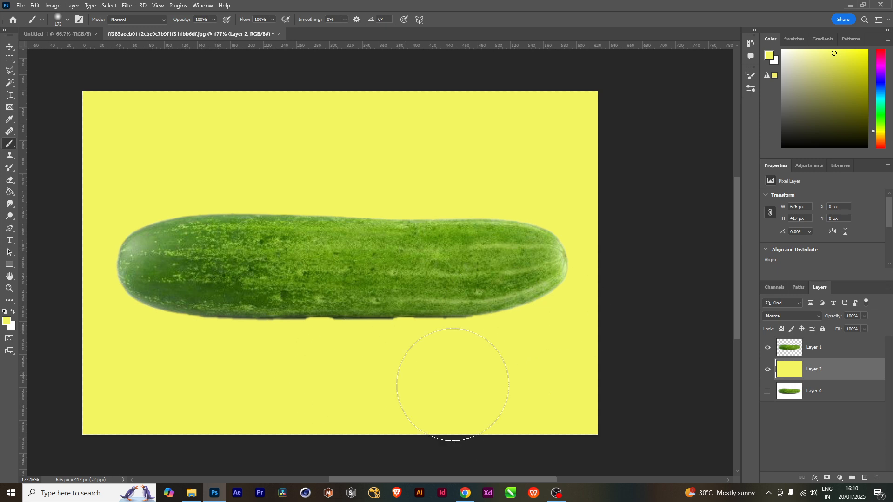
left_click(828, 349)
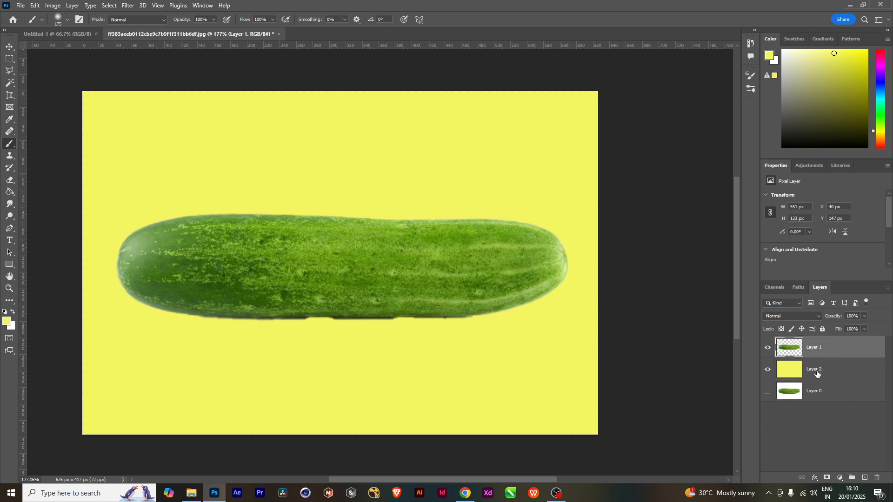
left_click(824, 372)
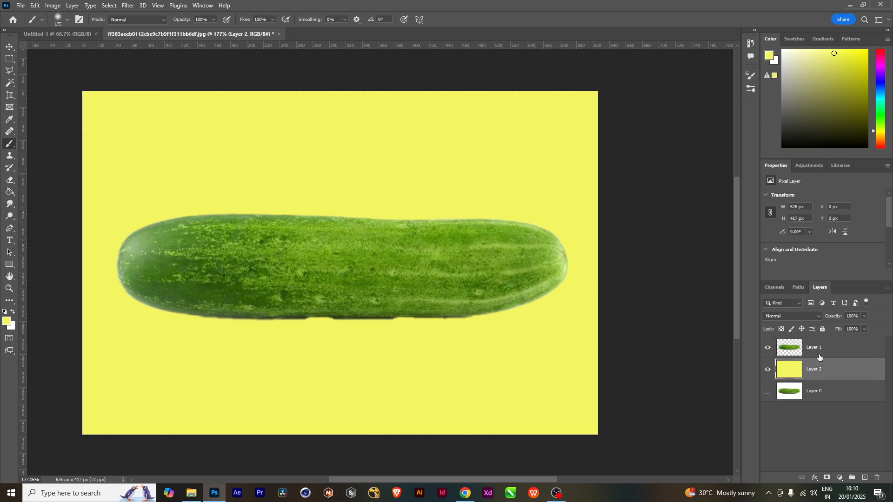
Delete the cucumber cutout on Layer 1, then show Layer 0 and move it above the yellow layer.
left_click(817, 353)
key("Delete")
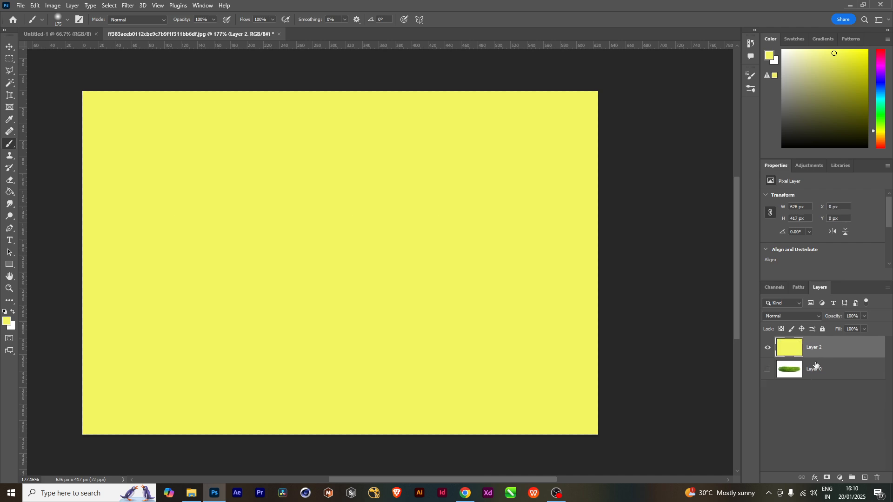
left_click(819, 370)
left_click(767, 370)
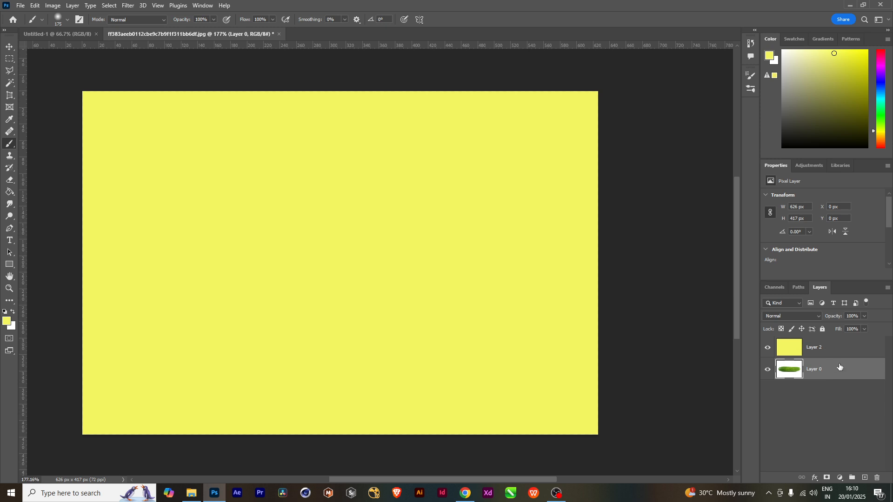
left_click_drag(829, 372, 821, 338)
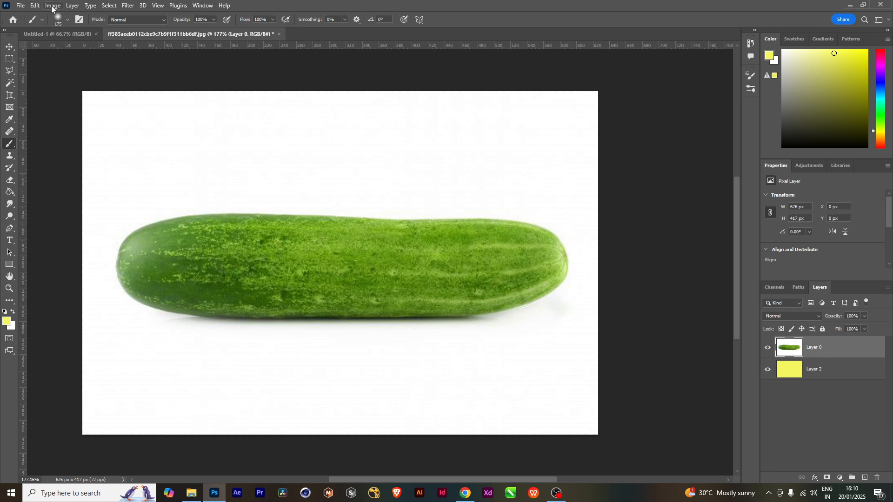
Select the cucumber on Layer 0 with Select Subject and feather the selection by 3 pixels.
left_click(110, 5)
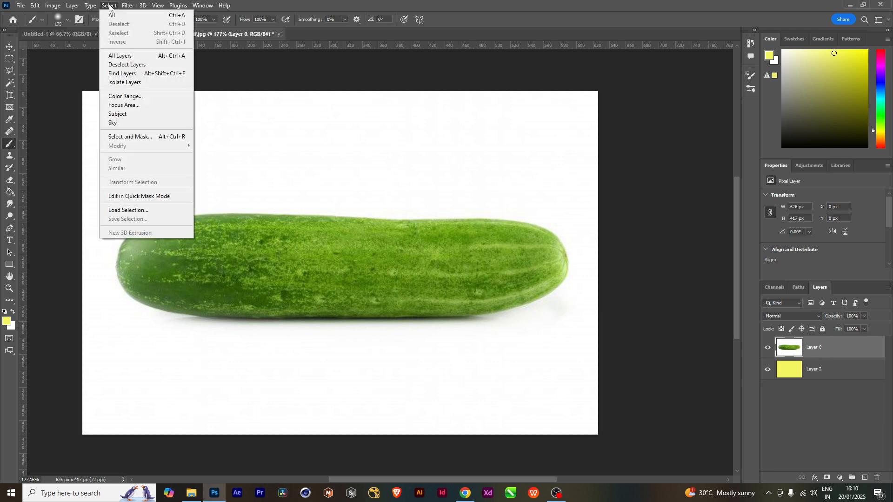
left_click(127, 114)
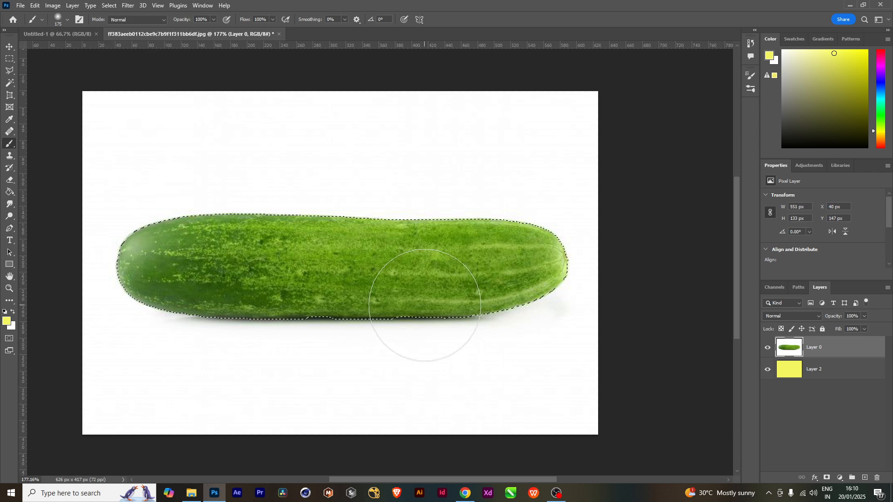
key("shift+F6")
type("3")
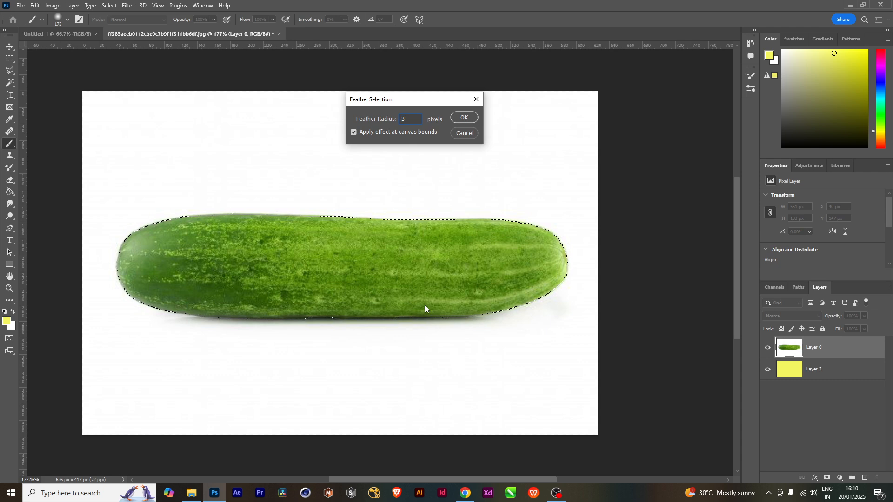
left_click(469, 119)
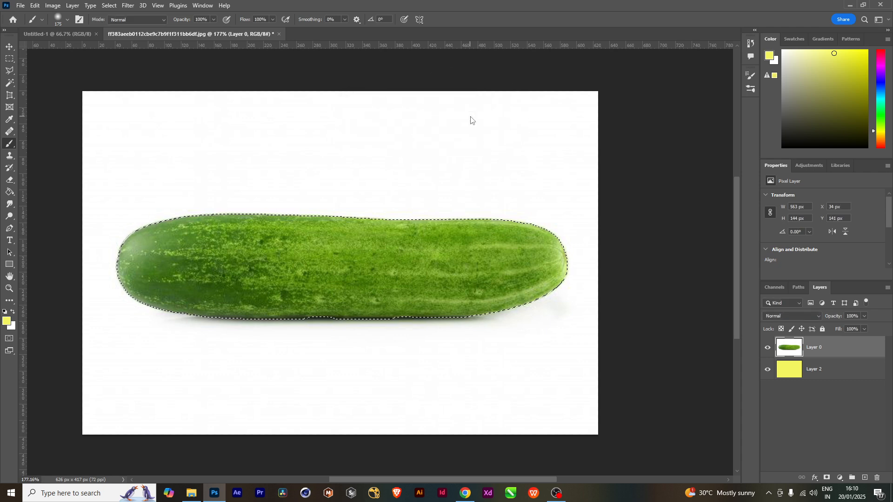
Copy the feathered cucumber selection to a new layer and hide the original photo on Layer 0.
key("ctrl+j")
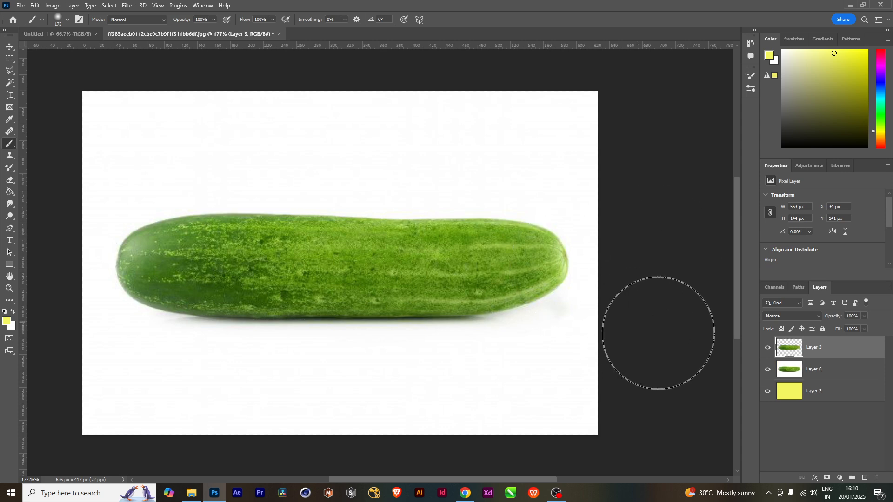
left_click(768, 369)
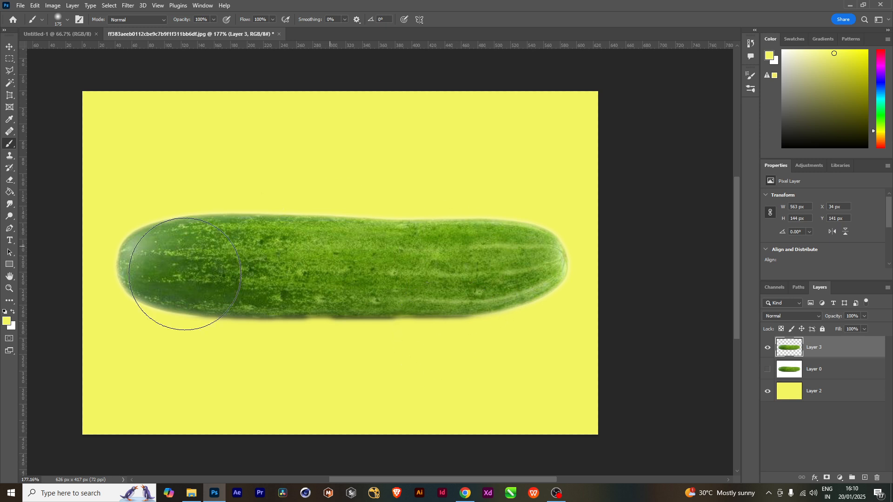
key("v")
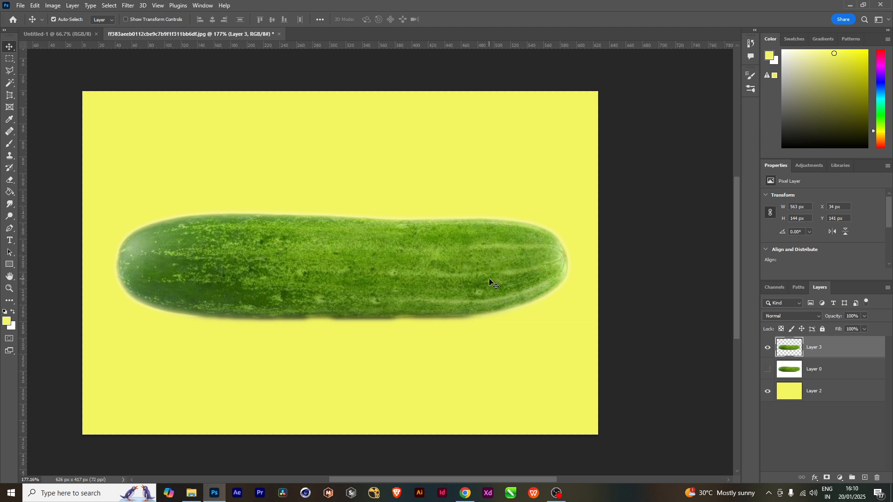
left_click(822, 397)
left_click(814, 354)
Add the horizontal text CUCUMBER on a new type layer over the cucumber.
key("t")
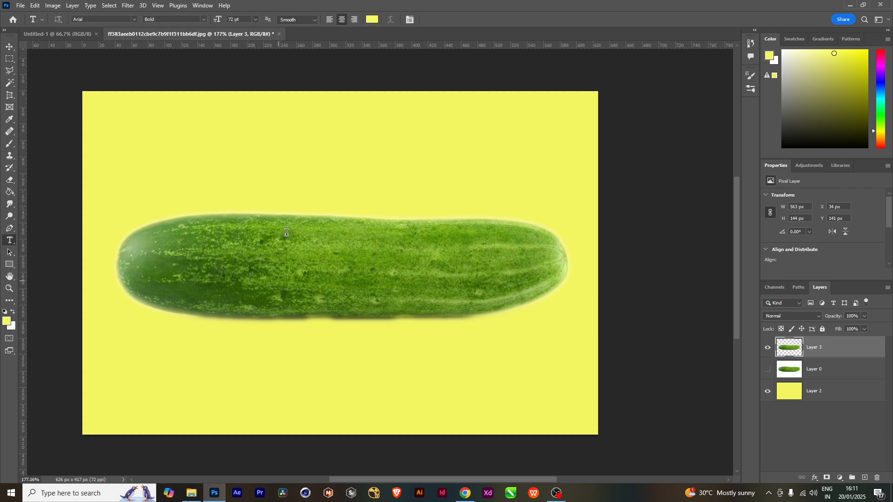
left_click(260, 253)
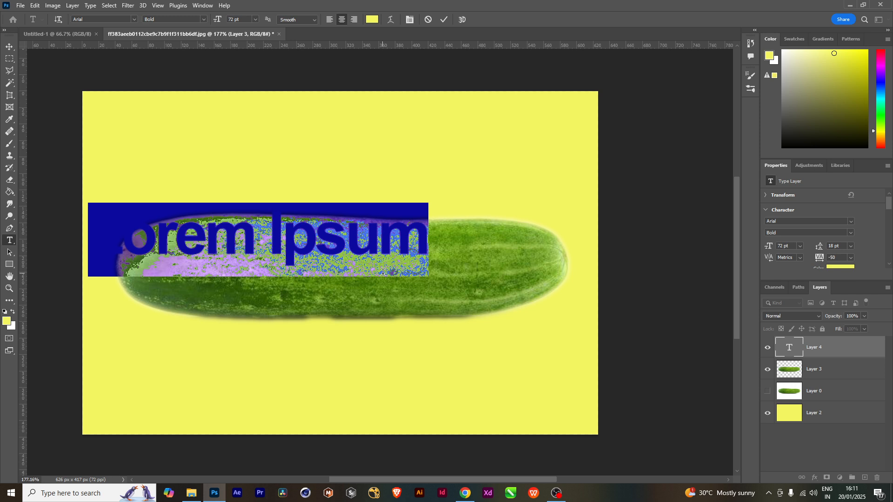
type("CU")
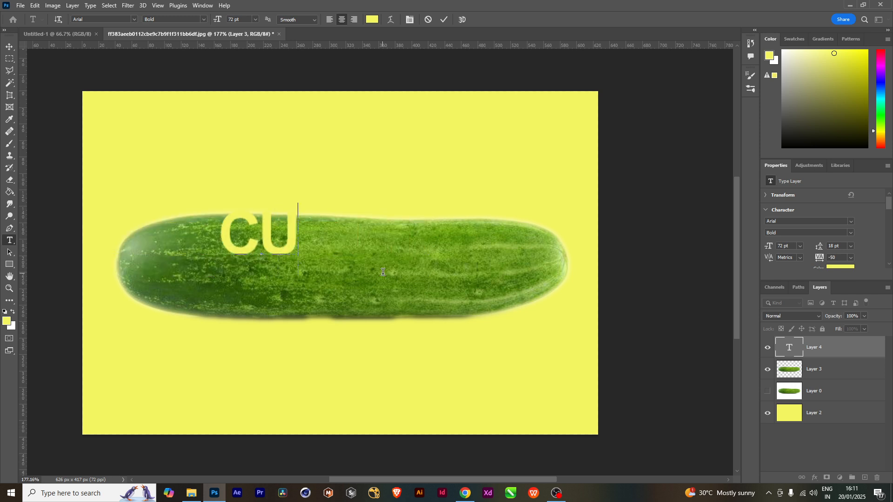
type("CUMBER")
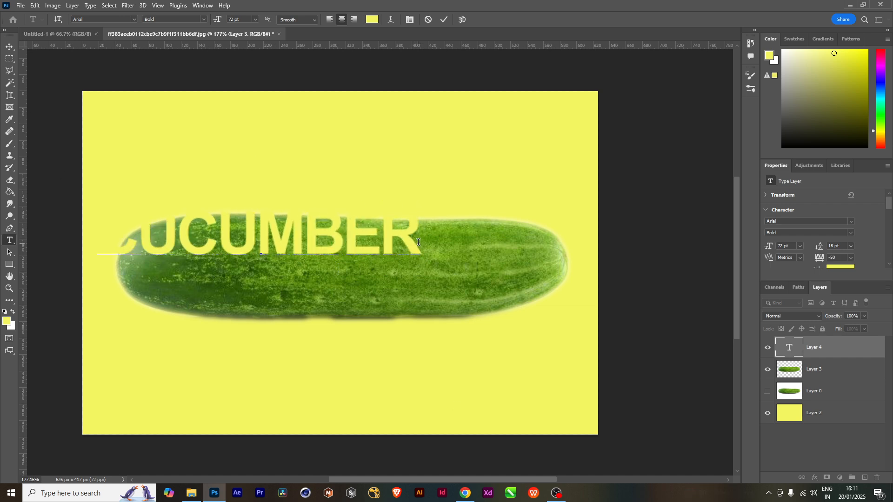
Recolor the whole word CUCUMBER to blue 1200ff and move it to the middle of the cucumber.
left_click_drag(417, 239, 106, 280)
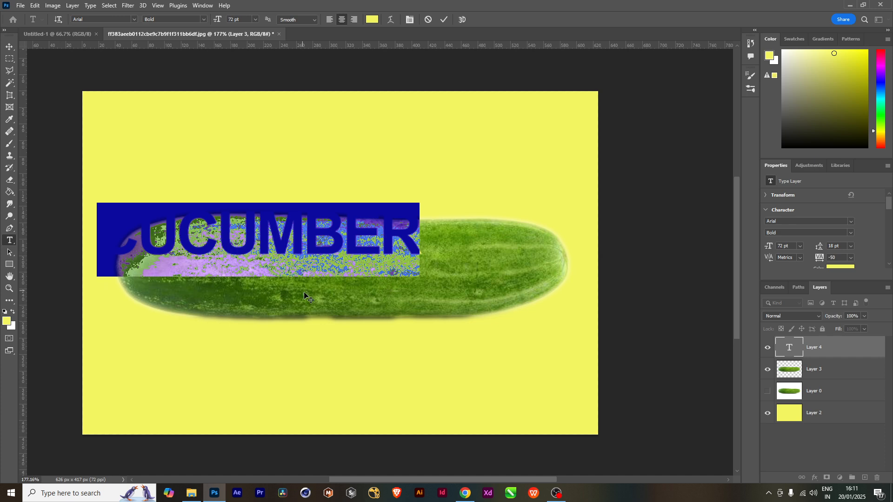
left_click(7, 322)
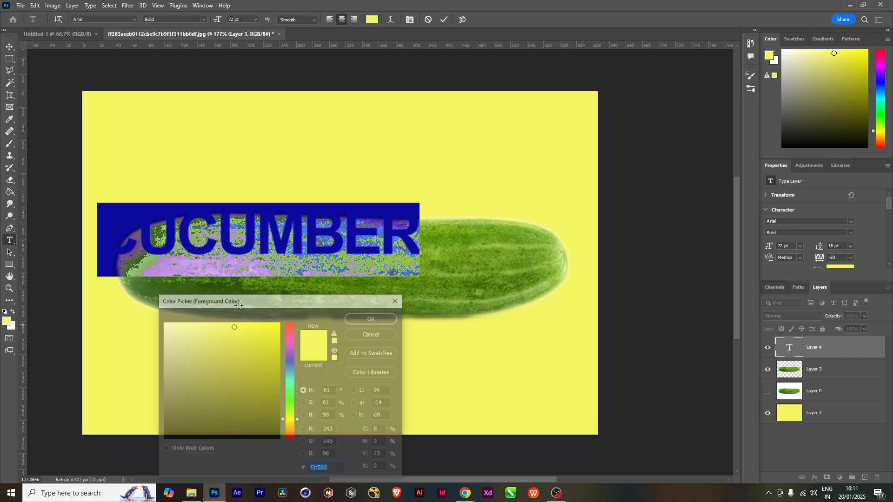
left_click(288, 361)
left_click_drag(278, 343, 320, 294)
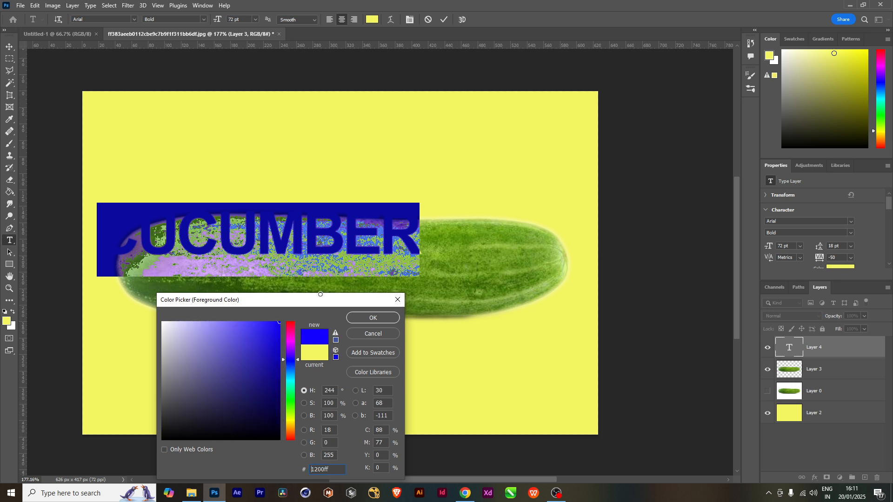
left_click(373, 317)
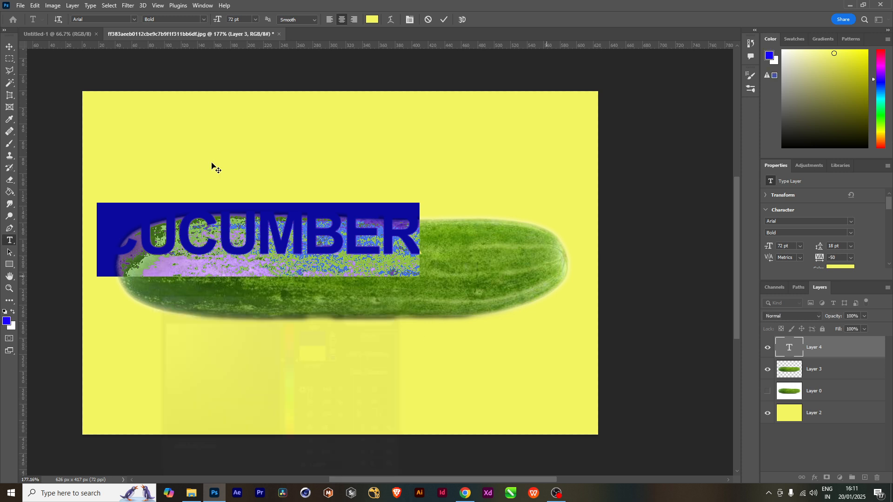
left_click(9, 47)
left_click_drag(355, 240, 444, 264)
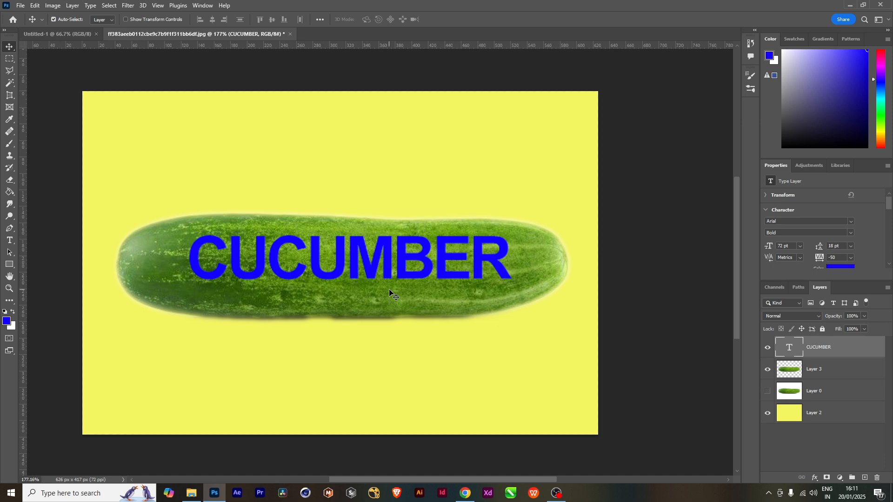
Change the font of the CUCUMBER text to Baby Monsta and recenter the word on the cucumber.
double_click(494, 260)
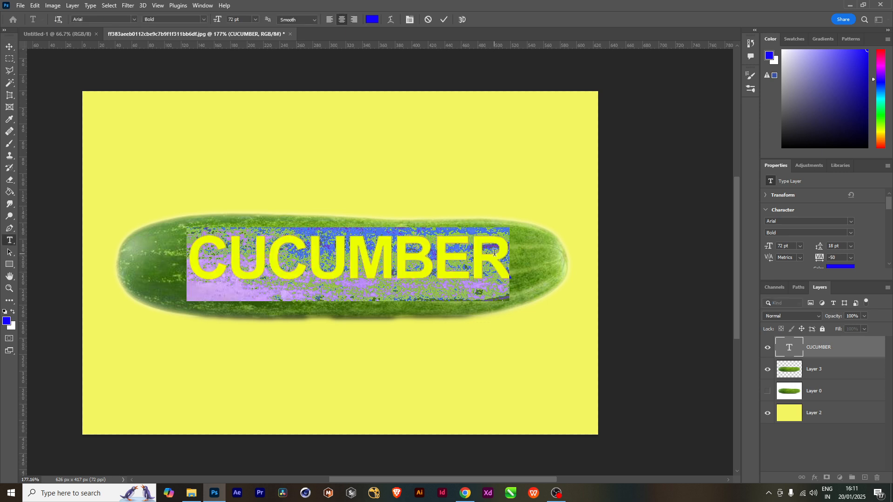
left_click(10, 47)
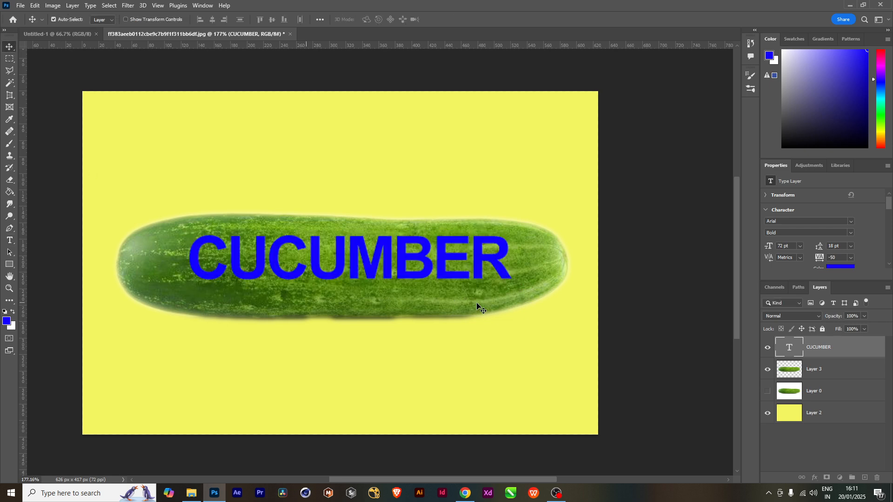
double_click(496, 266)
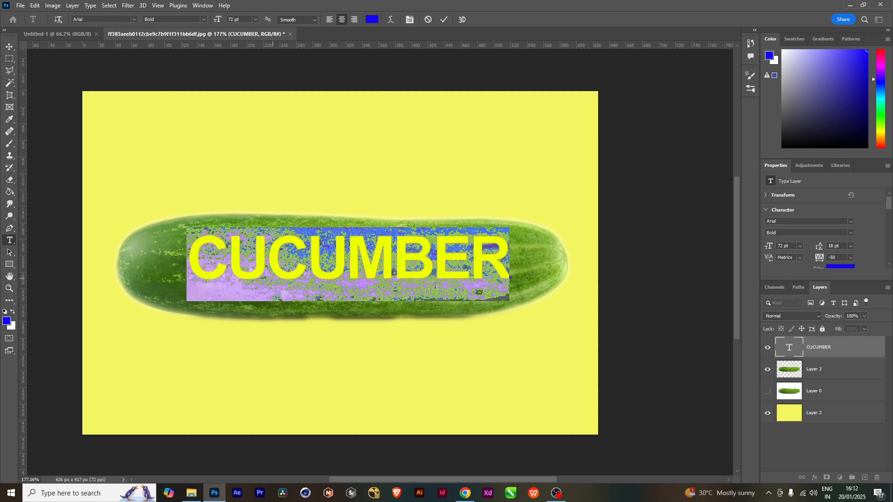
left_click(135, 19)
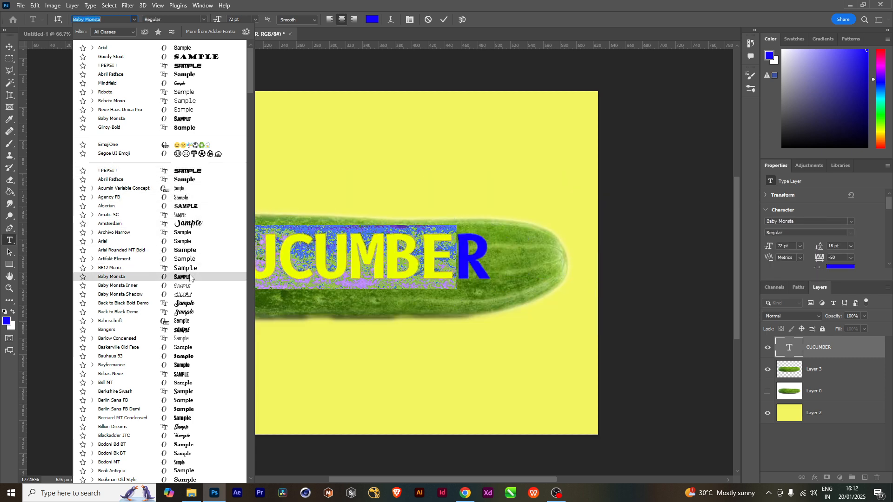
left_click(111, 276)
left_click(10, 47)
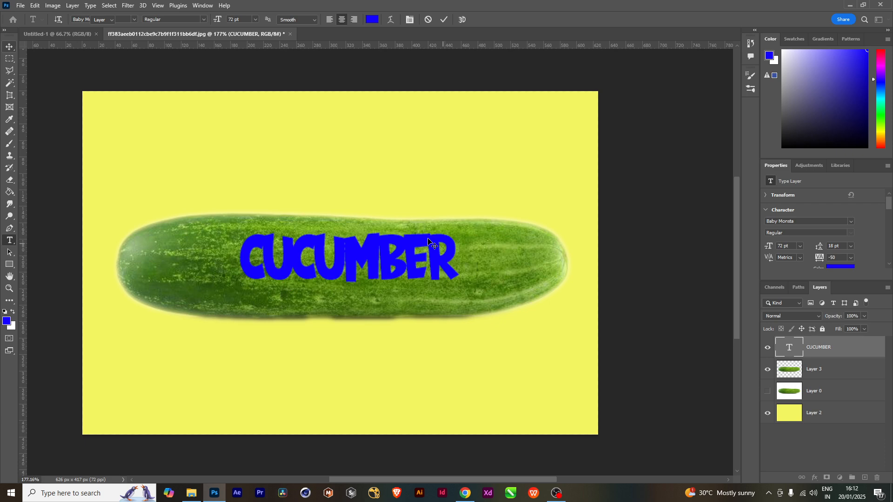
mouse_move(415, 257)
left_mouse_down()
mouse_move(386, 255)
mouse_move(406, 262)
left_mouse_up()
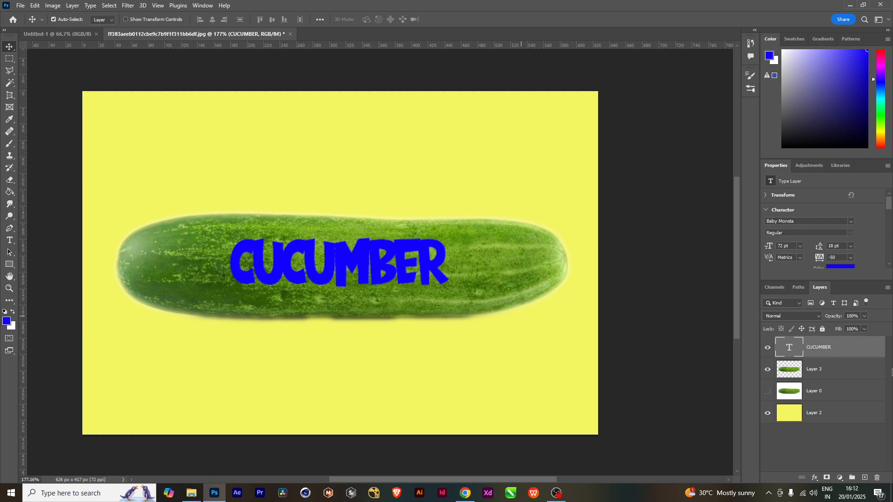
Rasterize the CUCUMBER text layer and warp the word's left part outward to fill the cucumber's height.
right_click(853, 346)
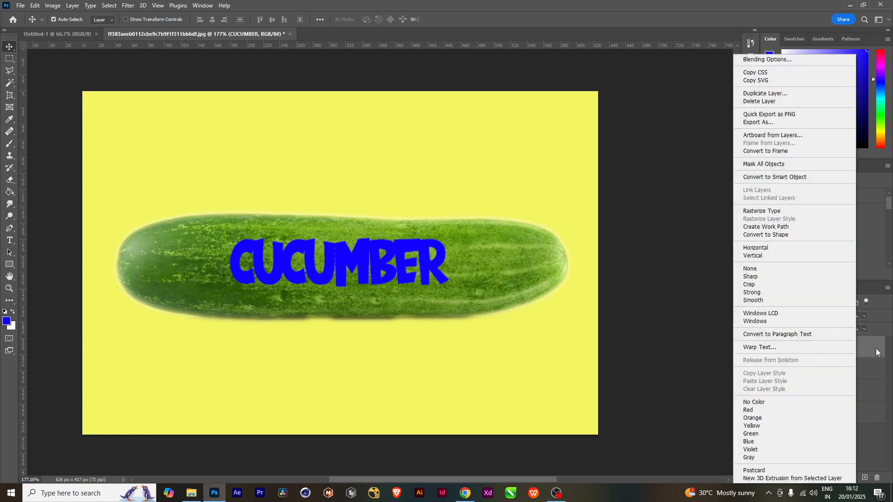
left_click(762, 211)
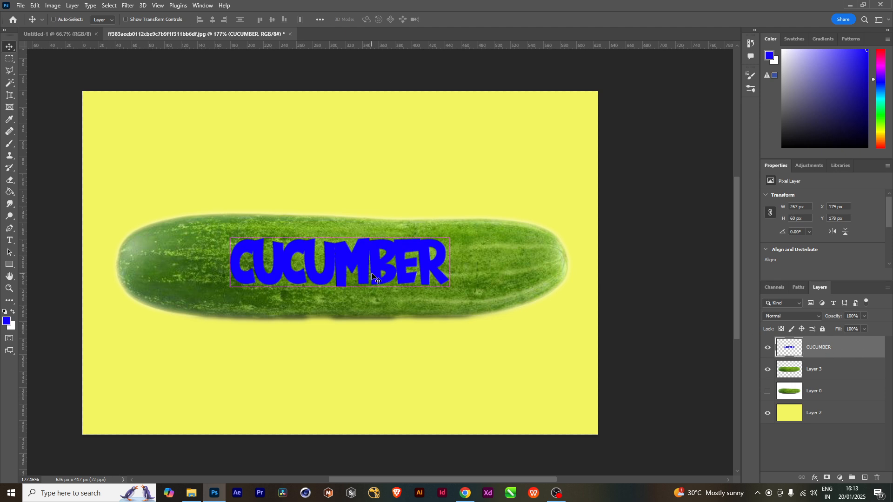
key("ctrl+t")
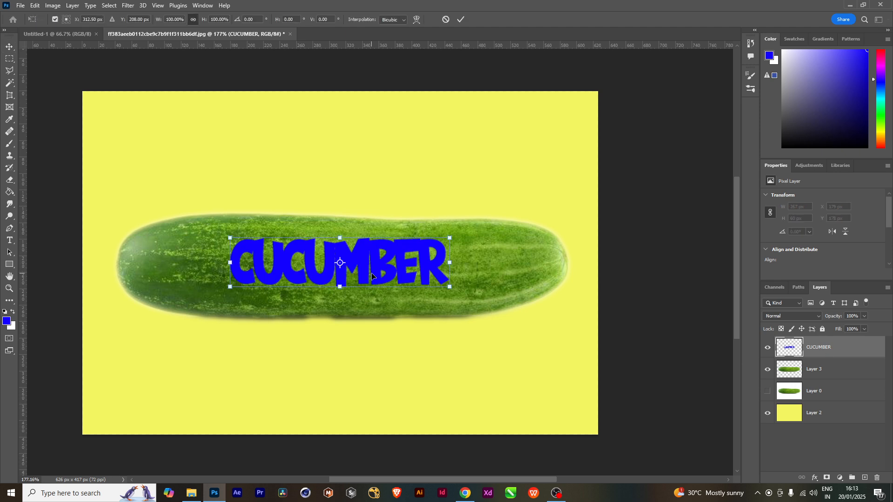
right_click(380, 251)
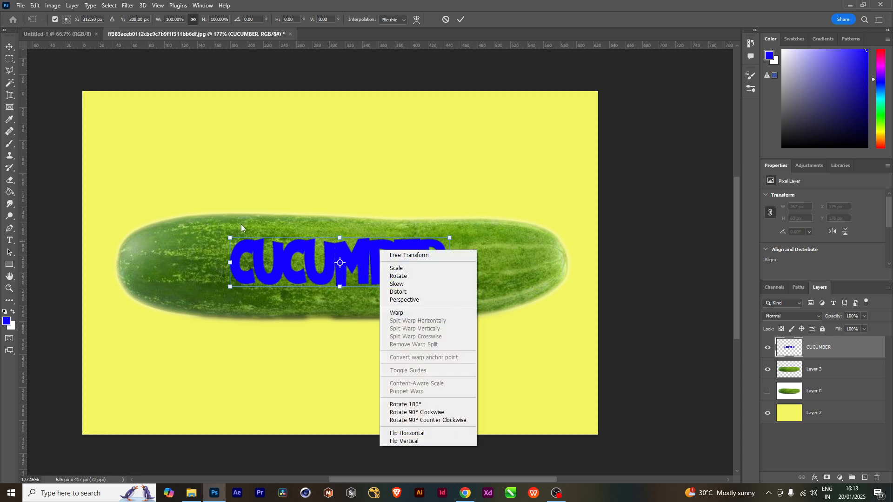
left_click(403, 313)
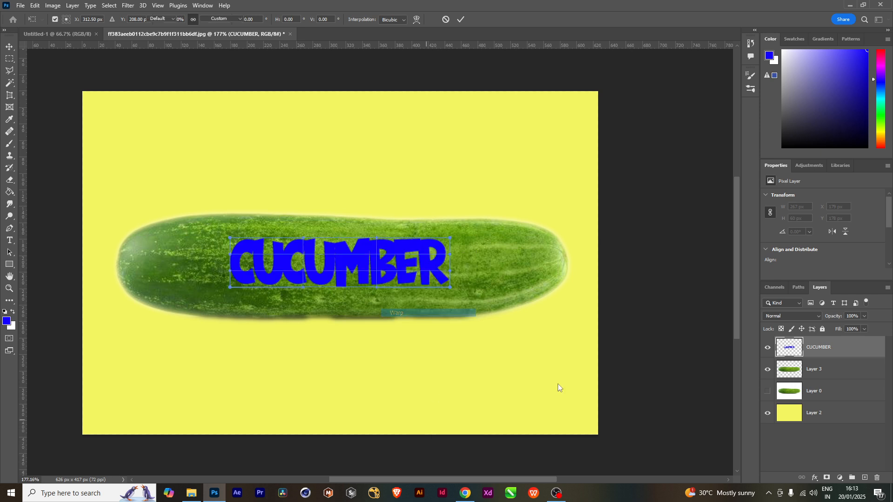
left_click_drag(231, 288, 157, 298)
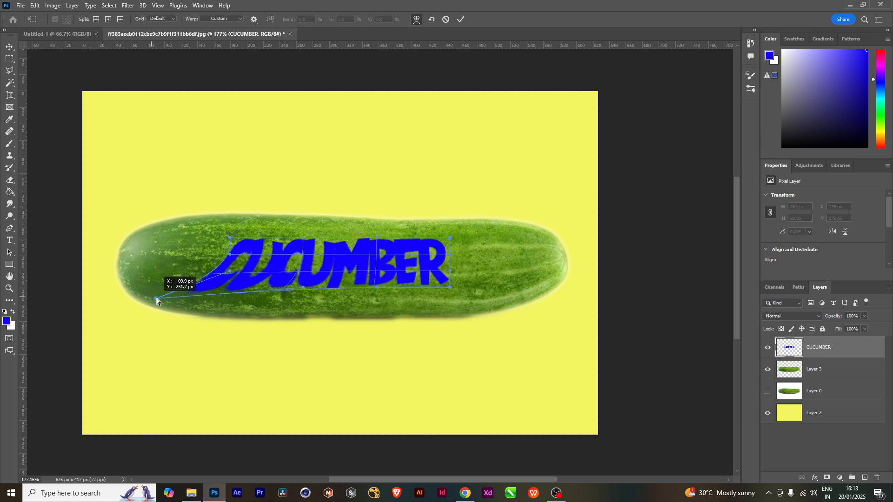
left_click_drag(231, 238, 165, 246)
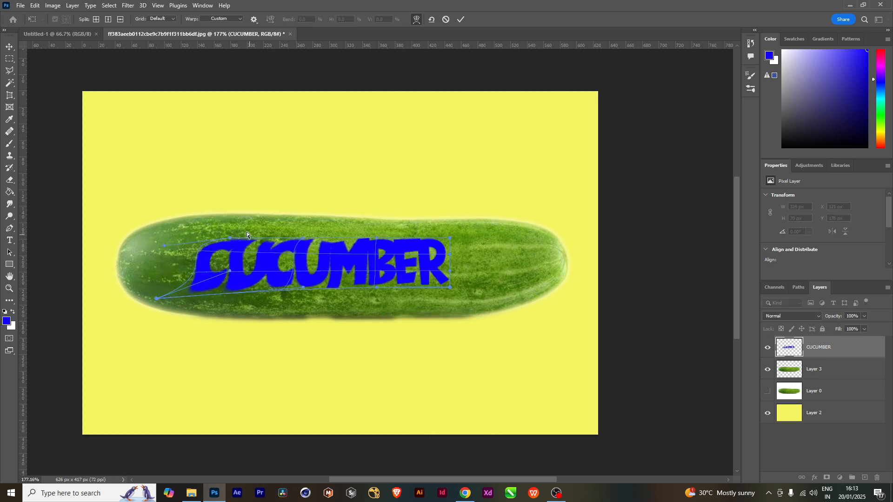
left_click_drag(228, 239, 175, 208)
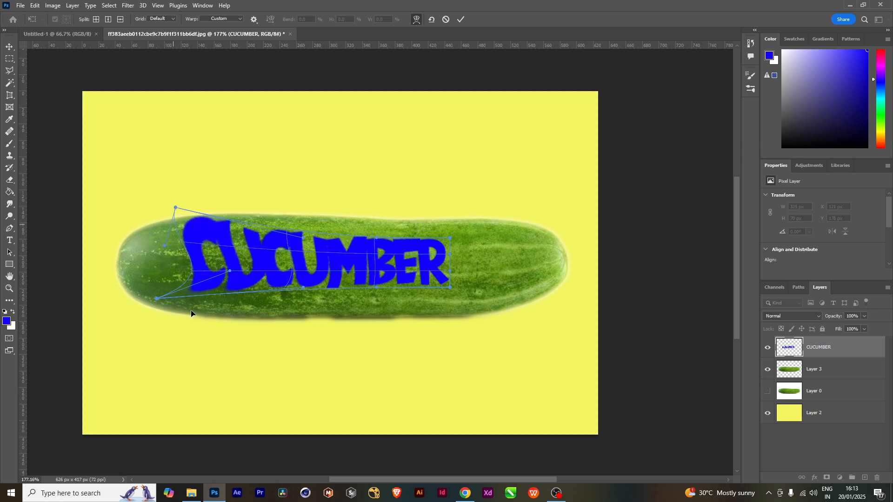
left_click_drag(161, 299, 152, 335)
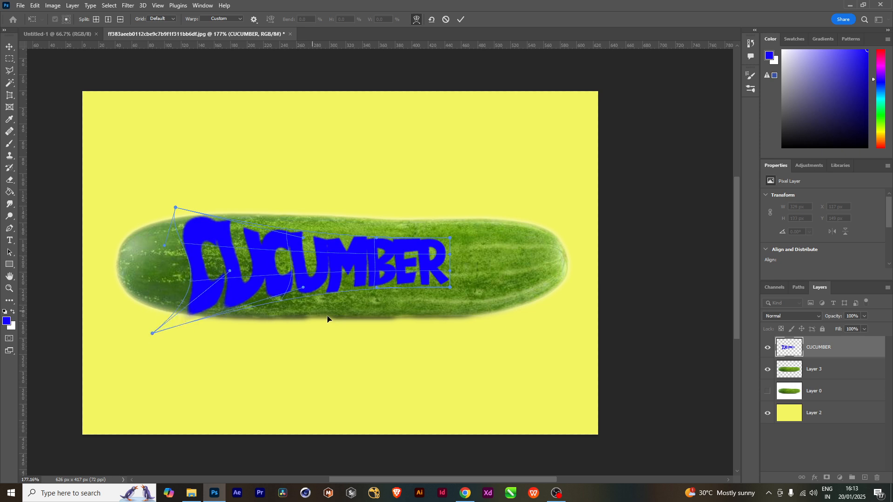
left_click_drag(317, 305, 298, 221)
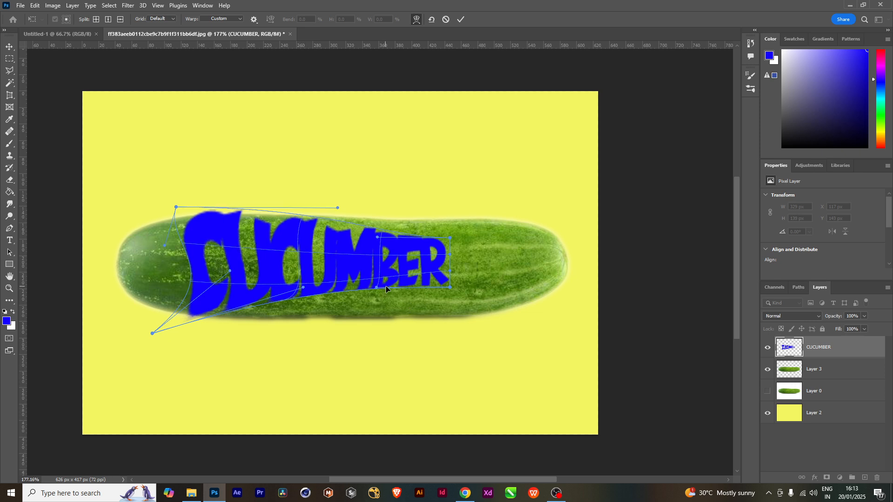
Warp the right part of the CUCUMBER word outward to fill the cucumber's height and apply the warp.
left_click_drag(386, 286, 405, 306)
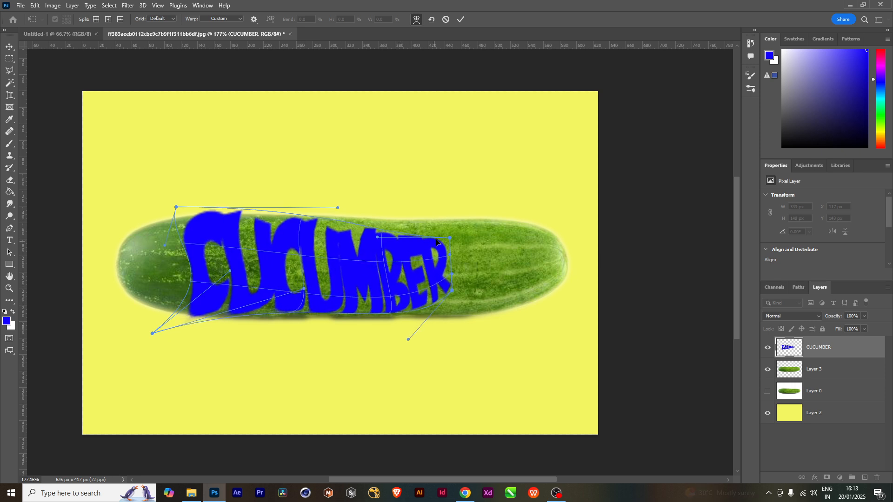
left_click_drag(433, 240, 452, 226)
left_click_drag(452, 291, 481, 310)
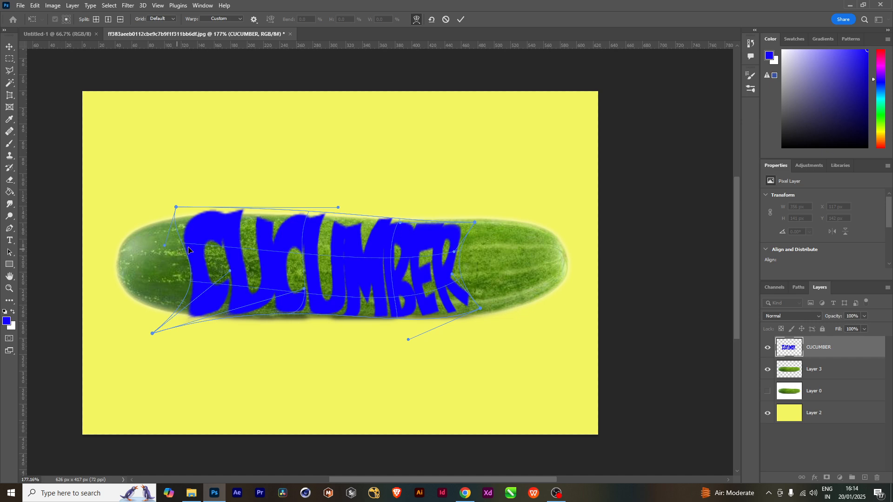
left_click_drag(297, 254, 311, 252)
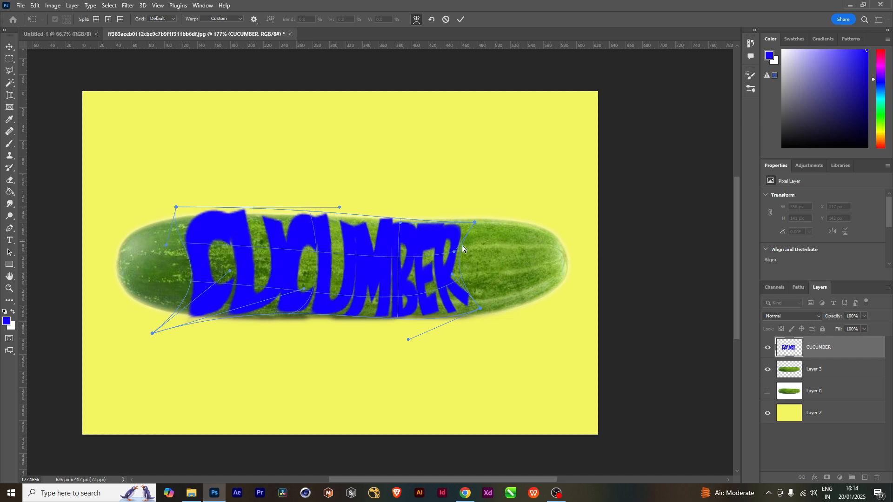
left_click_drag(463, 249, 526, 252)
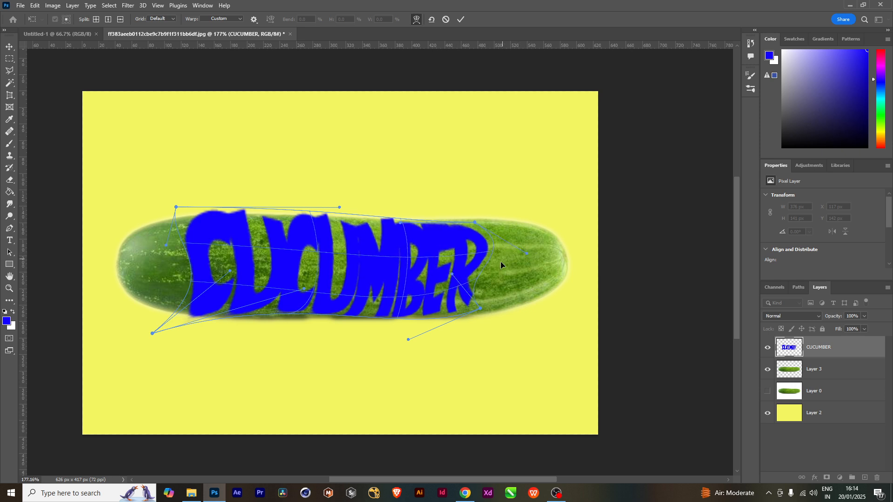
key("Return")
Stretch the warped CUCUMBER word horizontally toward both ends of the cucumber to about 445 px wide.
key("ctrl+t")
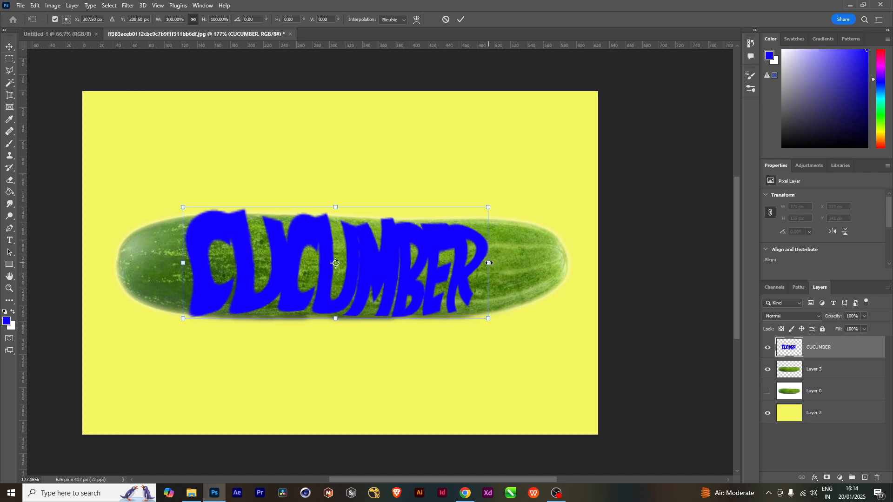
mouse_move(489, 263)
left_mouse_down()
mouse_move(522, 257)
mouse_move(496, 255)
left_mouse_up()
key("ctrl+z")
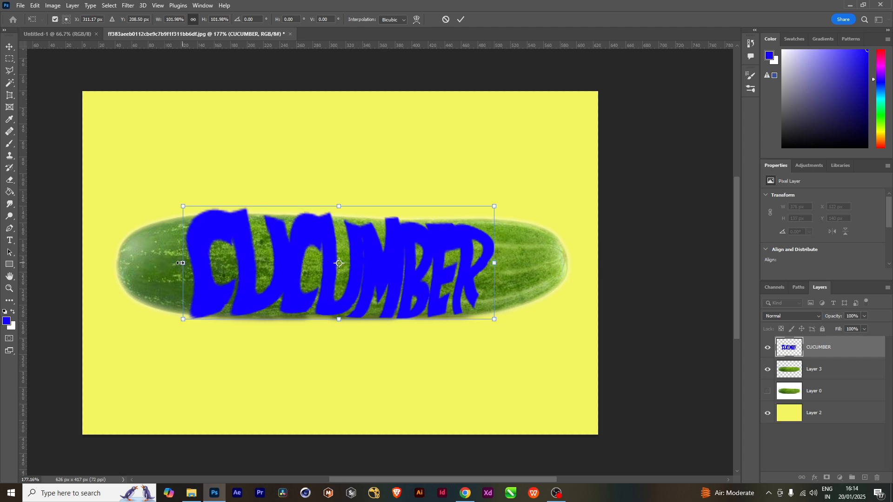
left_click_drag(180, 263, 156, 263)
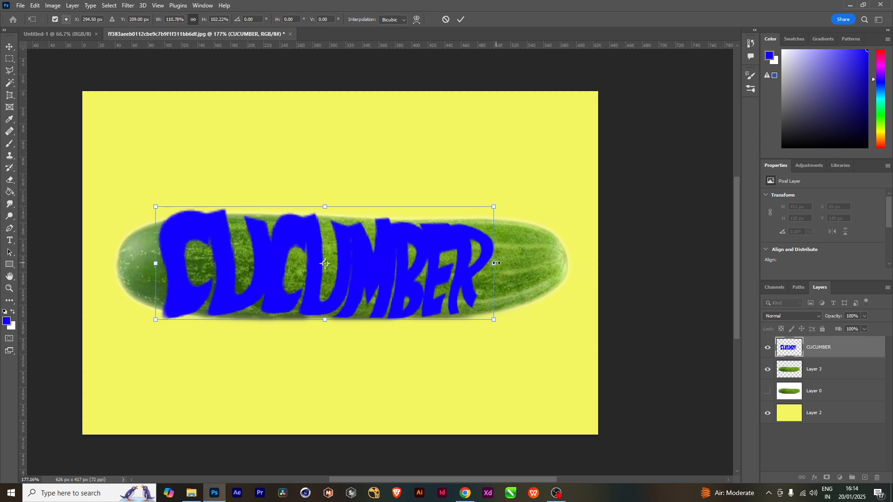
left_click_drag(496, 263, 522, 254)
key("Return")
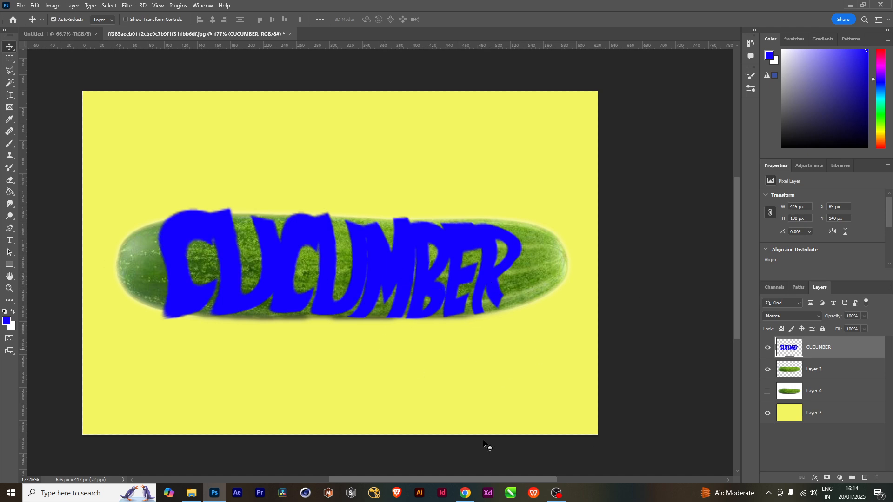
Load the CUCUMBER lettering as a selection, fill it with green 72a026 sampled from the cucumber, and deselect.
left_click(821, 368)
left_click(819, 353)
left_click(786, 354, "ctrl")
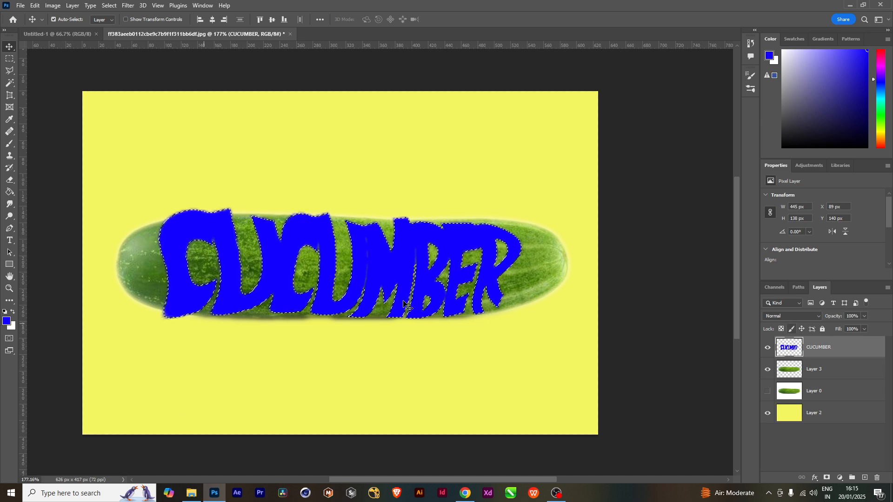
left_click(7, 322)
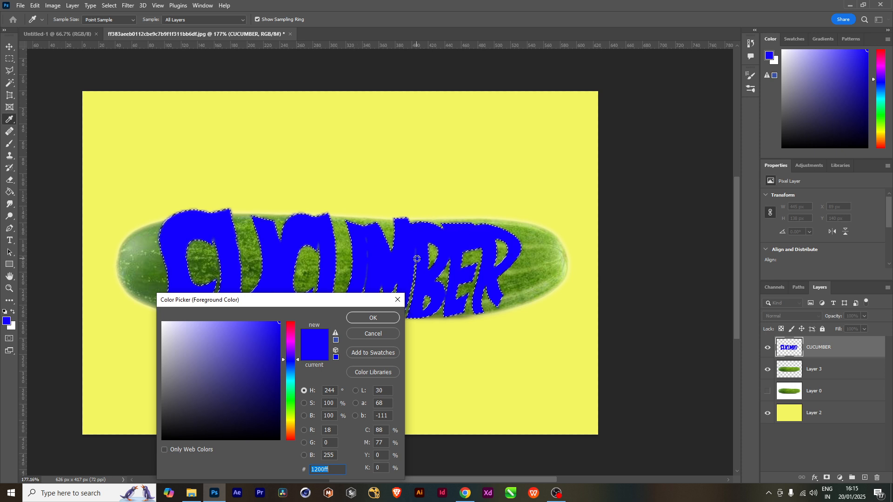
mouse_move(291, 411)
left_mouse_down()
mouse_move(291, 401)
mouse_move(291, 419)
mouse_move(292, 357)
mouse_move(291, 413)
mouse_move(291, 404)
left_mouse_up()
mouse_move(271, 372)
left_mouse_down()
mouse_move(273, 382)
mouse_move(253, 365)
mouse_move(273, 373)
mouse_move(263, 397)
mouse_move(269, 368)
mouse_move(273, 381)
mouse_move(267, 359)
mouse_move(245, 361)
mouse_move(265, 376)
left_mouse_up()
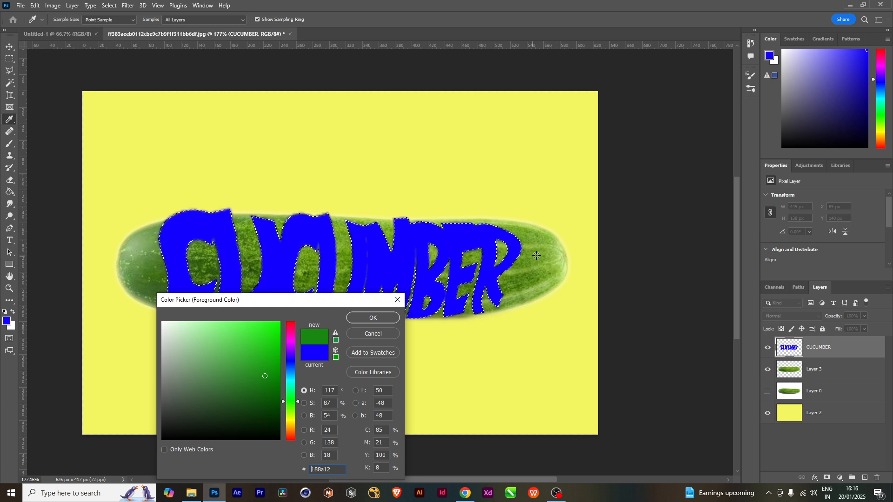
left_click(545, 250)
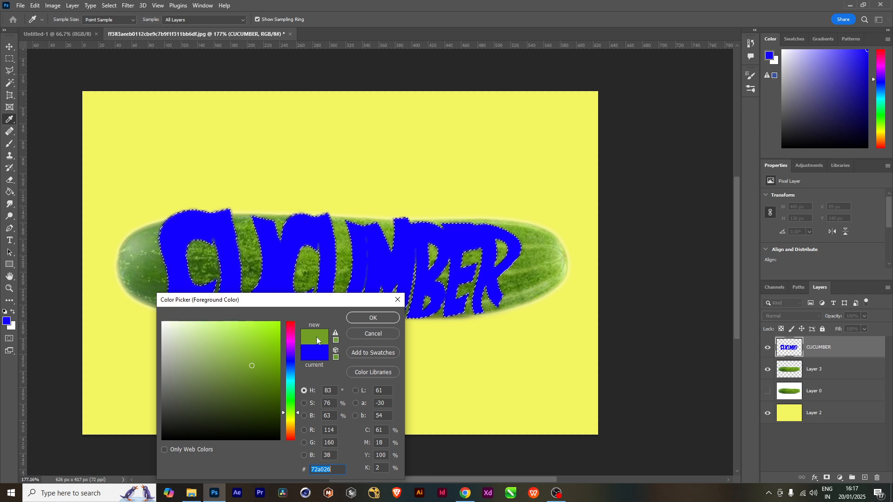
left_click(375, 318)
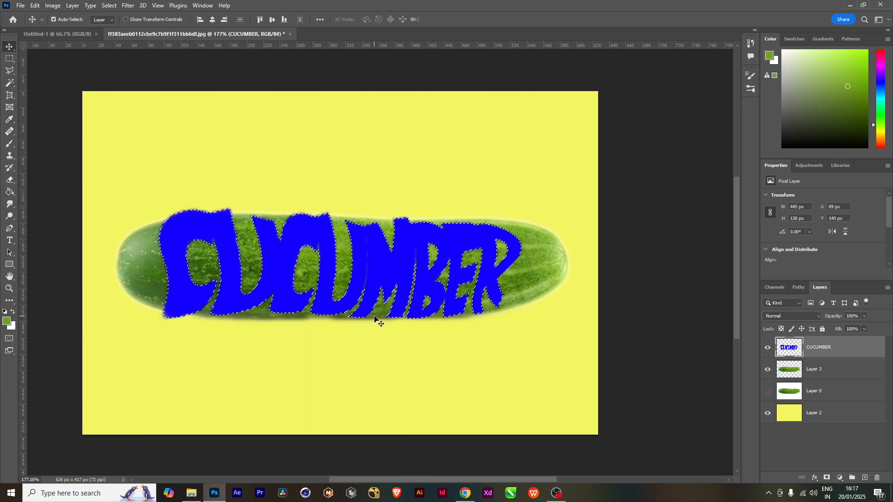
key("alt+BackSpace")
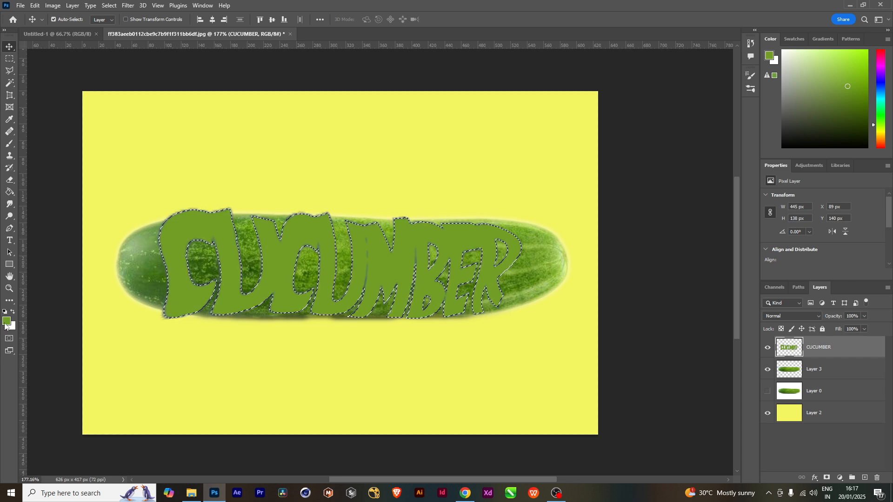
key("ctrl+d")
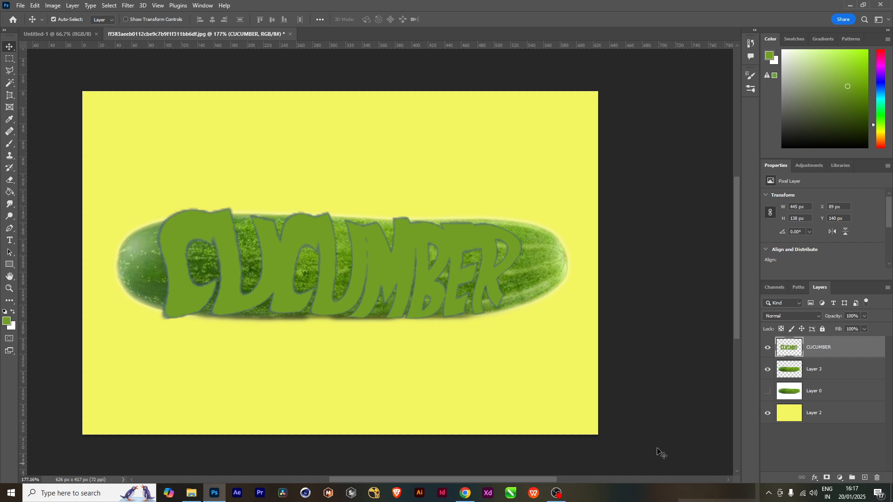
Duplicate Layer 3, move the copy above the CUCUMBER layer and clip it to the lettering.
left_click(821, 370)
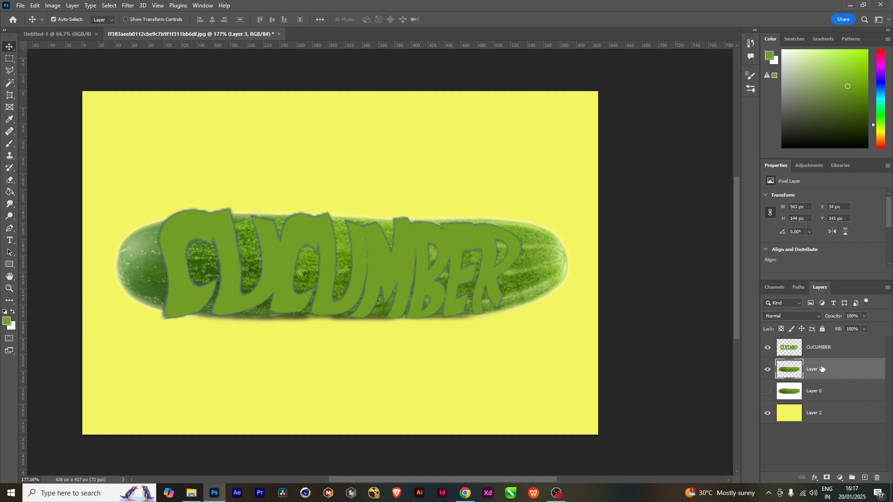
key("ctrl+j")
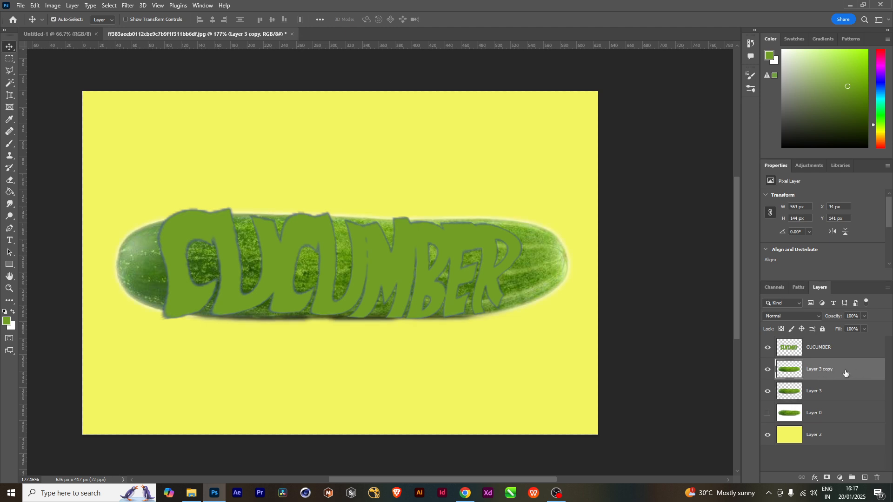
left_click_drag(846, 374, 840, 340)
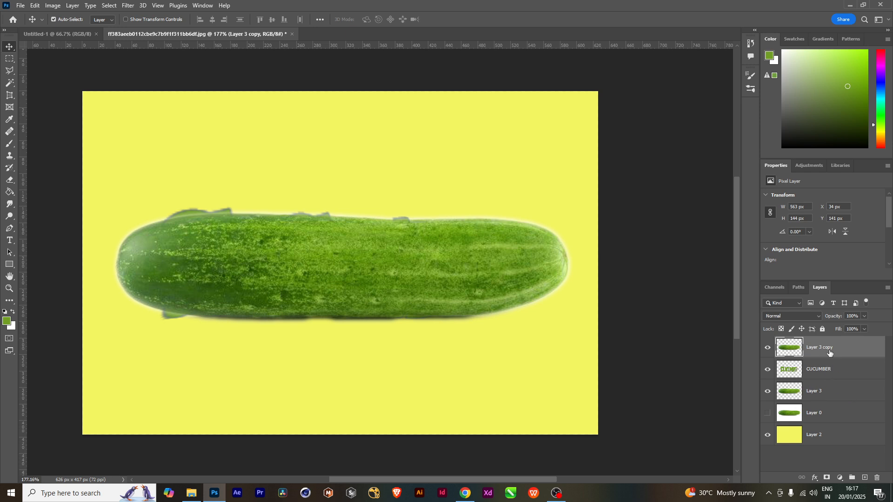
left_click(786, 356, "alt")
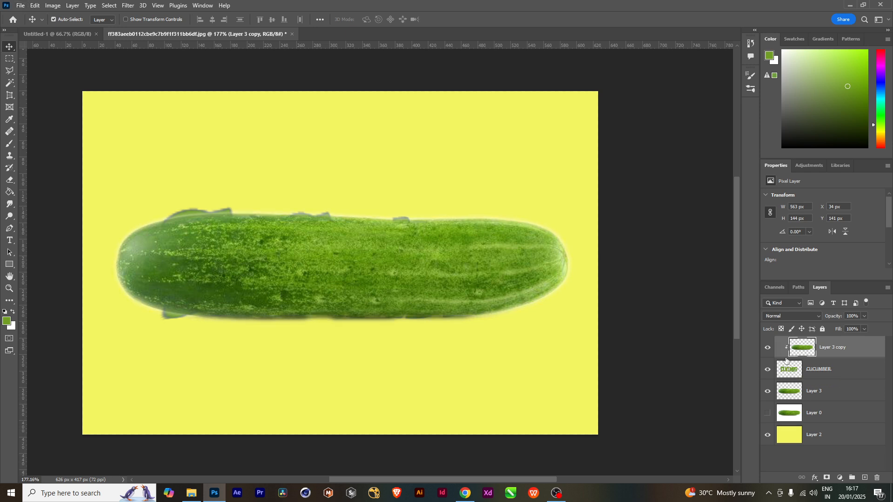
Add a black layer mask to Layer 3 and paint white with a 60 px soft brush to reveal both cucumber ends.
left_click(830, 392)
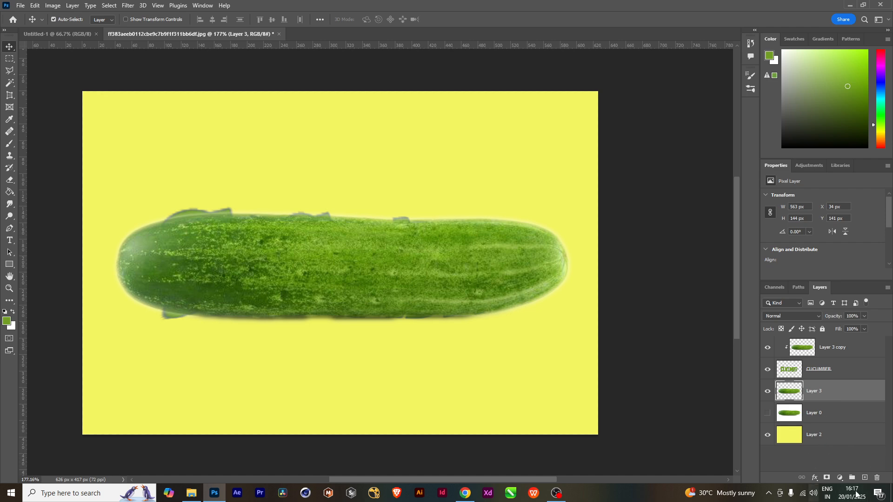
left_click(826, 478, "alt")
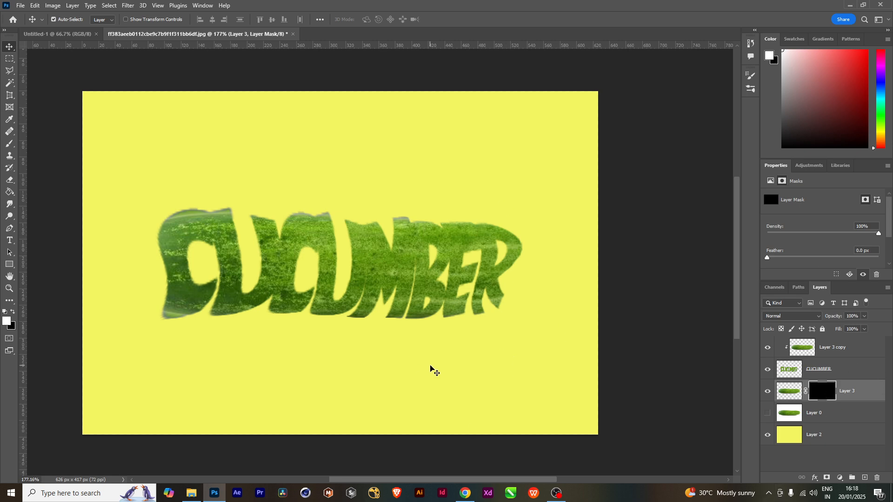
left_click(877, 388)
key("b")
key("bracketleft")
key("bracketleft")
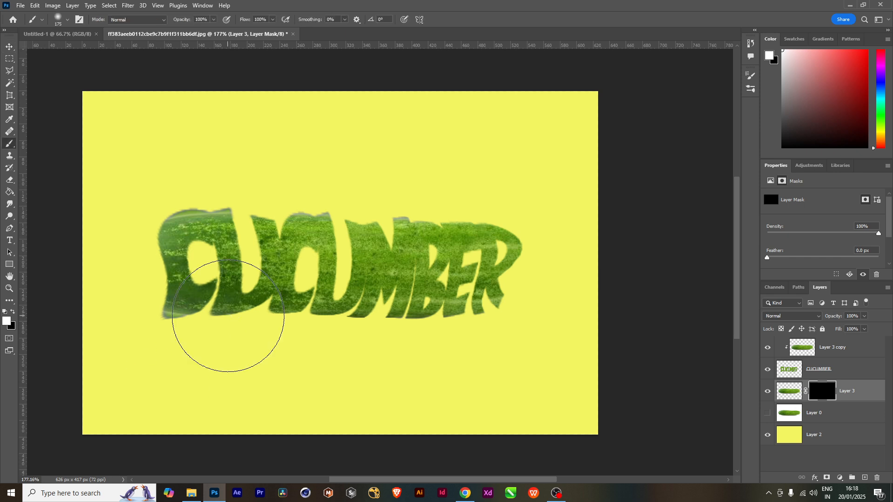
key("bracketleft")
key("bracketleft")
key("bracketleft")
key("bracketleft")
key("bracketleft")
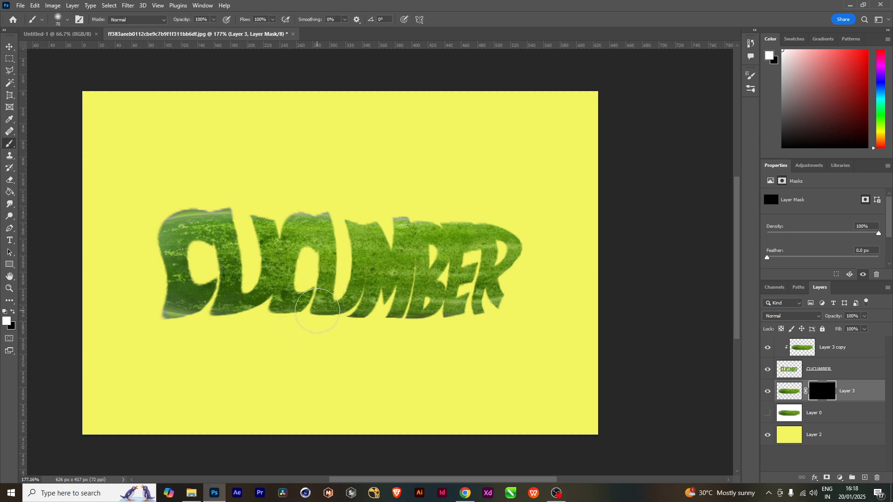
mouse_move(135, 230)
left_mouse_down()
mouse_move(153, 301)
mouse_move(159, 228)
mouse_move(136, 283)
mouse_move(152, 307)
mouse_move(140, 278)
mouse_move(144, 230)
mouse_move(127, 271)
mouse_move(153, 241)
left_mouse_up()
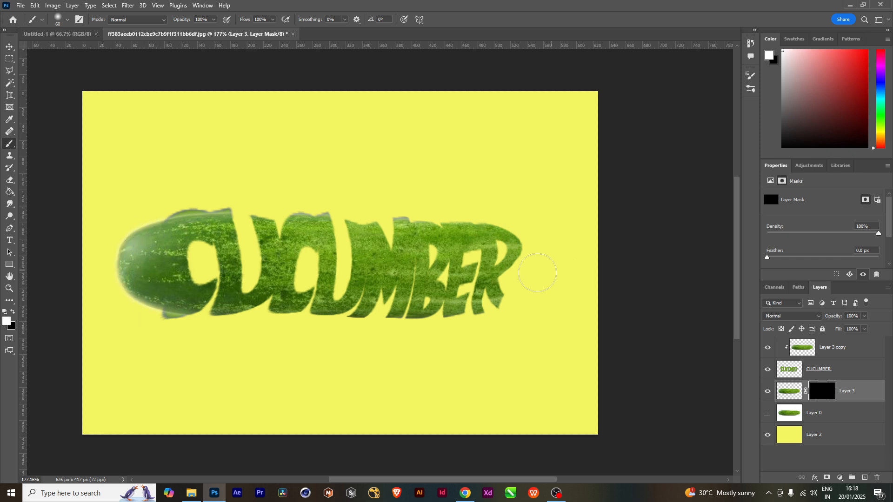
mouse_move(534, 272)
left_mouse_down()
mouse_move(512, 286)
mouse_move(525, 286)
mouse_move(530, 243)
mouse_move(548, 286)
mouse_move(519, 291)
mouse_move(512, 281)
mouse_move(551, 254)
mouse_move(535, 235)
mouse_move(509, 235)
mouse_move(531, 224)
mouse_move(504, 233)
mouse_move(547, 264)
mouse_move(547, 308)
mouse_move(530, 246)
mouse_move(533, 277)
left_mouse_up()
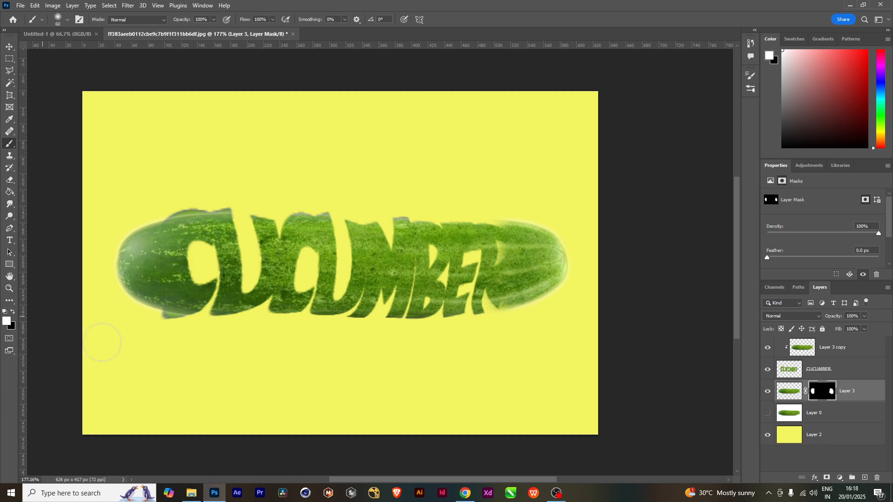
Select the cucumber as the subject on Layer 3 and turn the selection into a layer mask on the CUCUMBER layer.
scroll(159, 334, "up", 3)
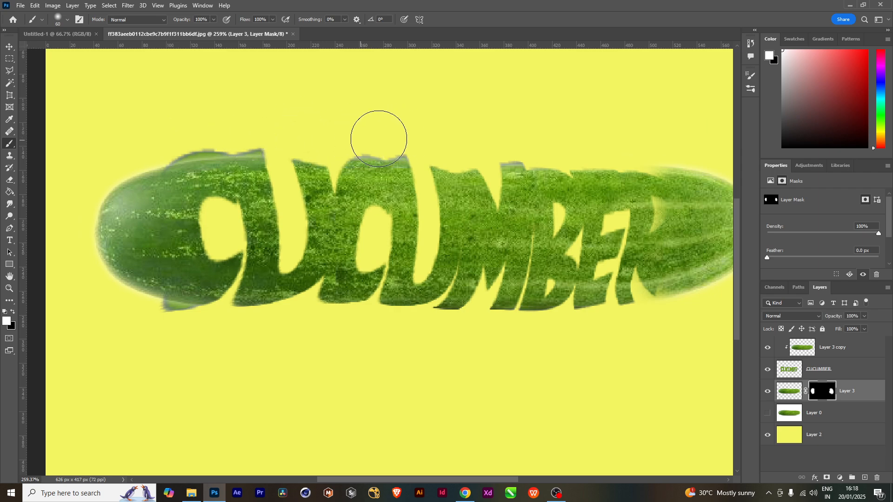
left_click_drag(601, 317, 461, 354)
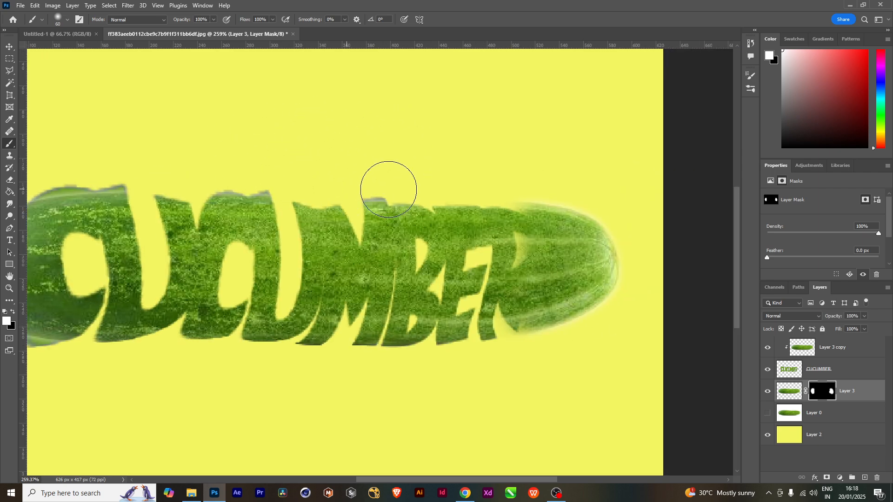
scroll(306, 352, "down", 2)
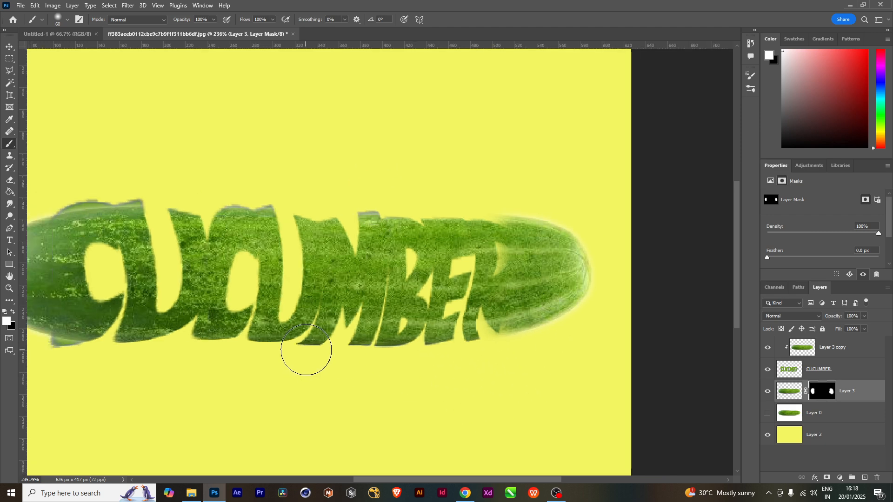
left_click_drag(369, 386, 444, 381)
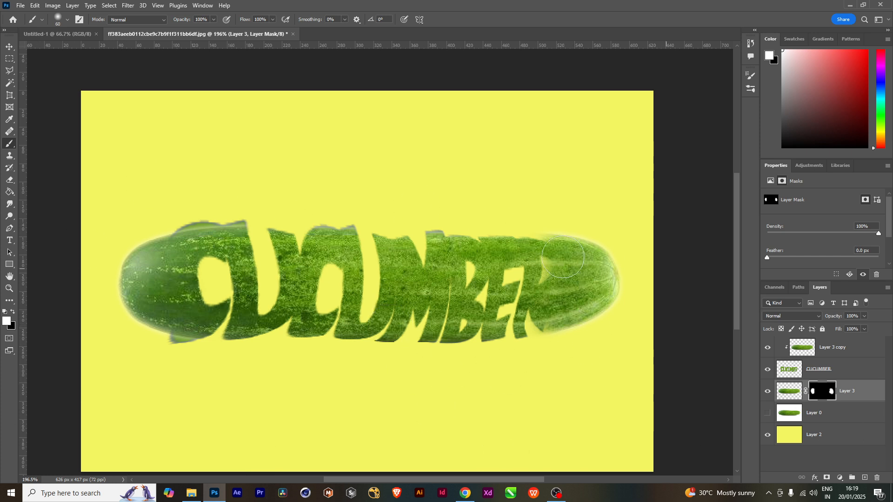
left_click(790, 390)
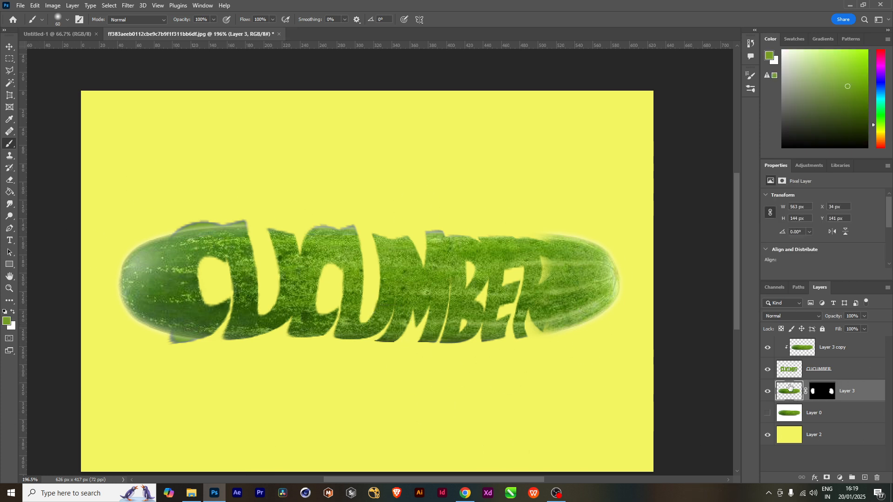
left_click(109, 5)
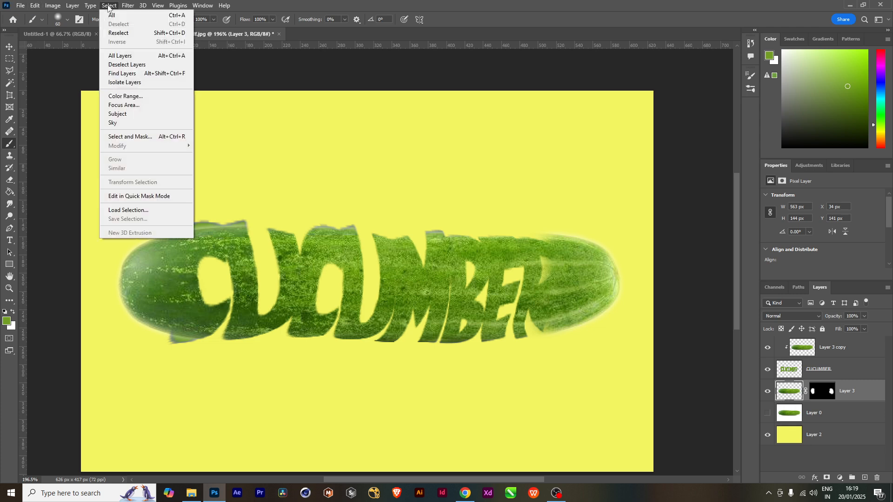
left_click(124, 116)
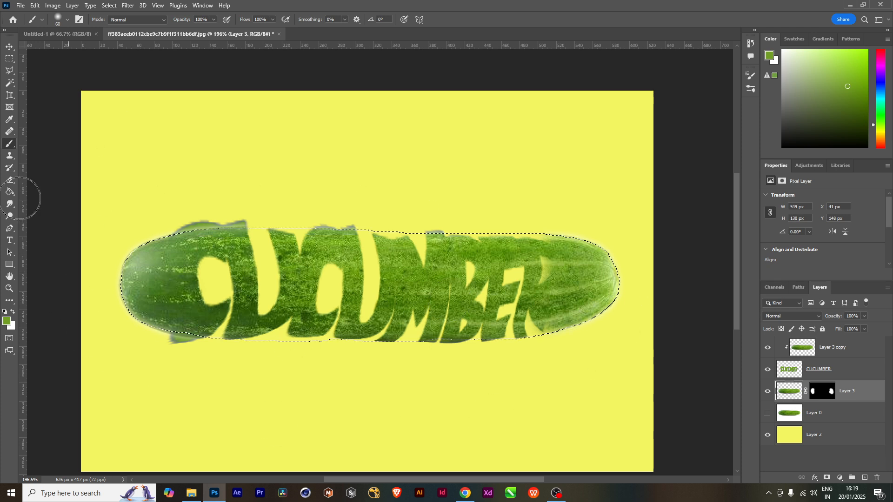
left_click(847, 370)
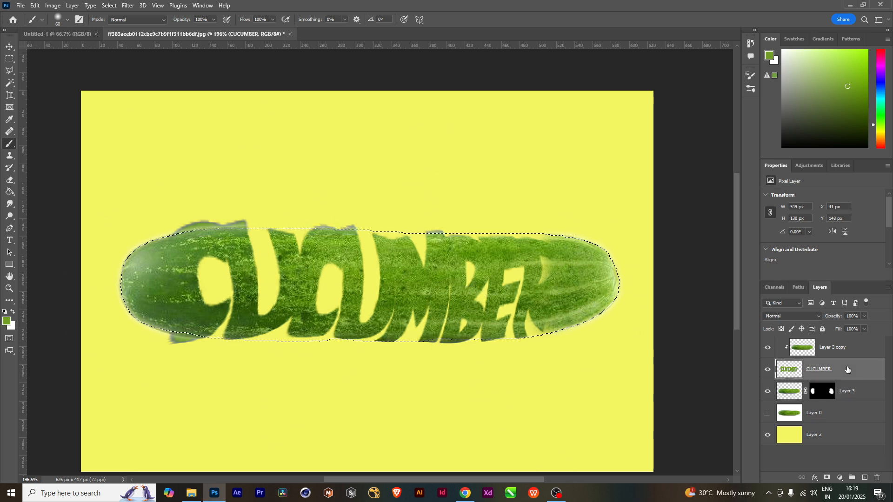
left_click(827, 479)
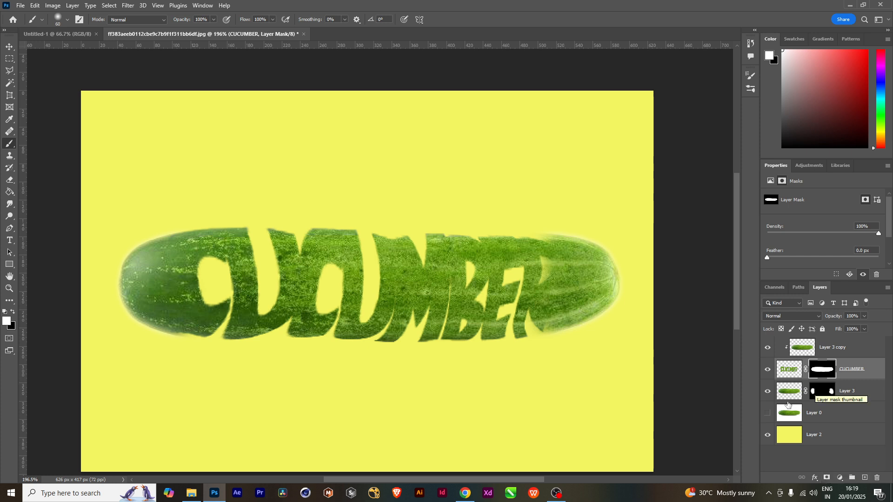
Review the layer stack of the cucumber artwork, including the CUCUMBER mask, the Layer 3 mask and the clipped copy.
left_click(821, 395)
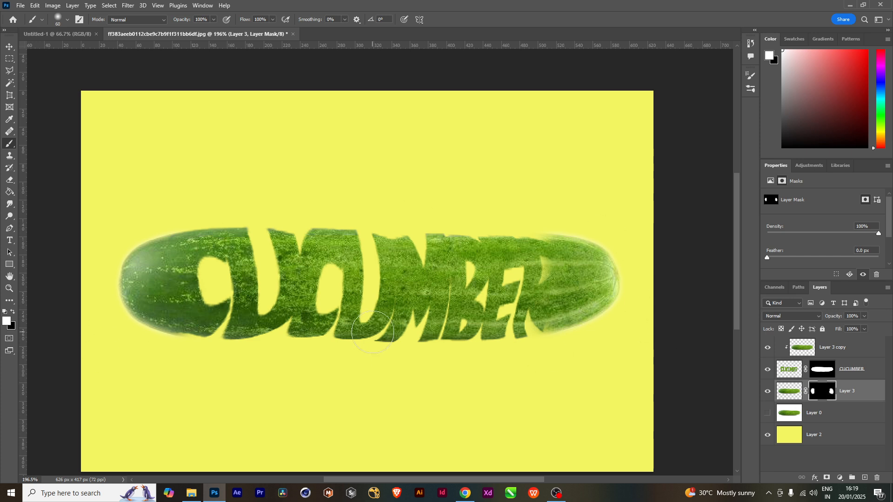
left_click(818, 370)
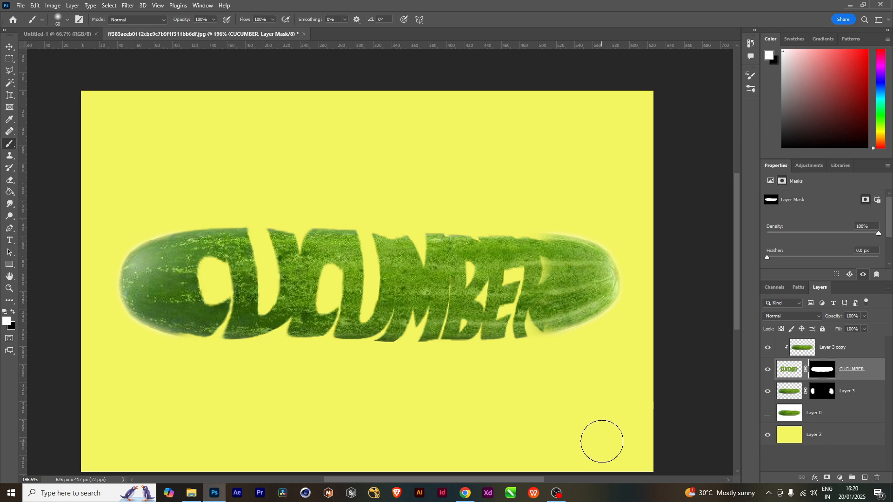
scroll(366, 379, "down", 3)
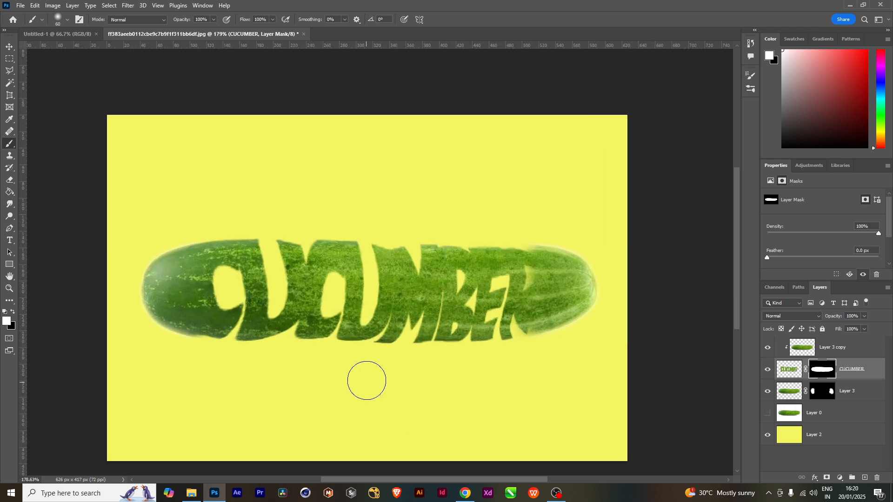
scroll(366, 381, "up", 2)
scroll(366, 380, "down", 5)
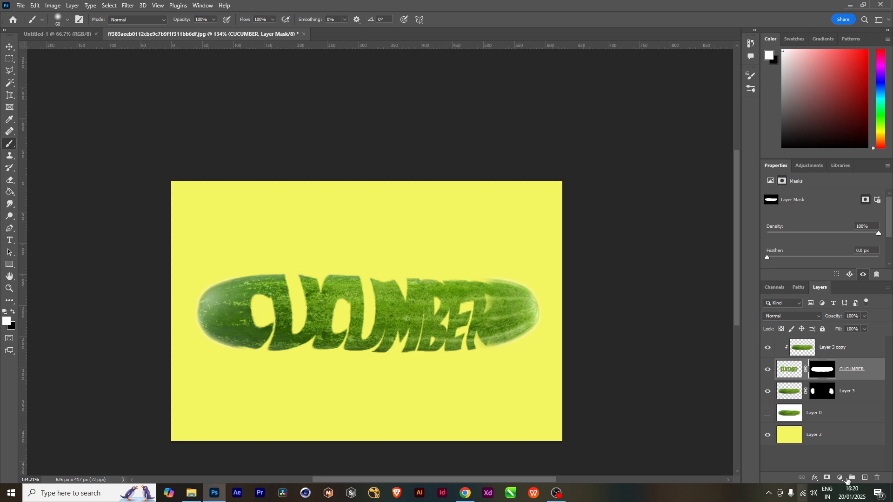
left_click(832, 418)
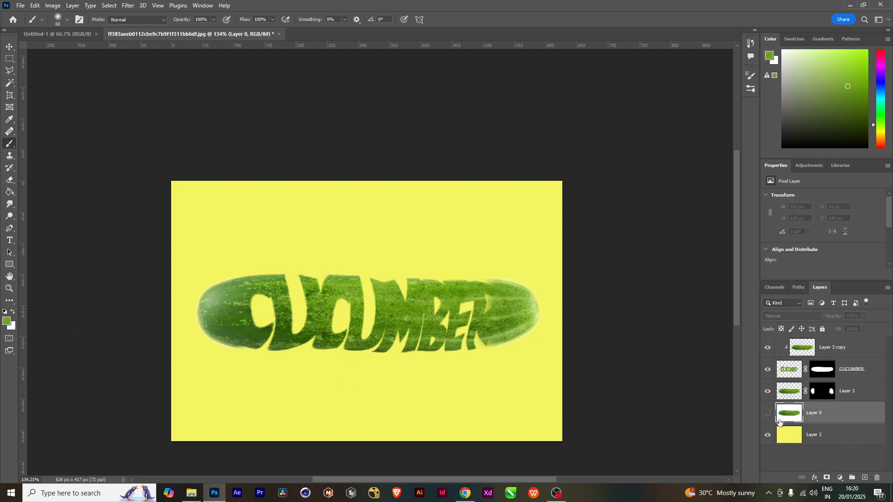
left_click(844, 400)
left_click(842, 369)
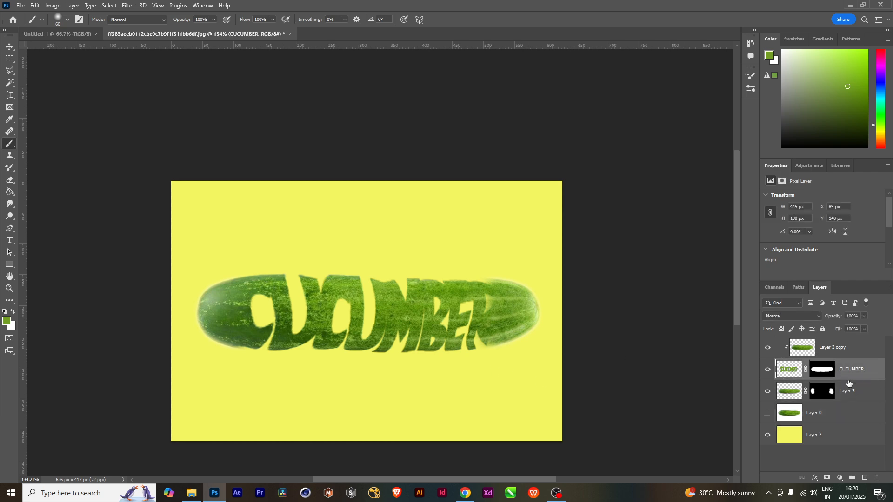
left_click(832, 352)
left_click(847, 389)
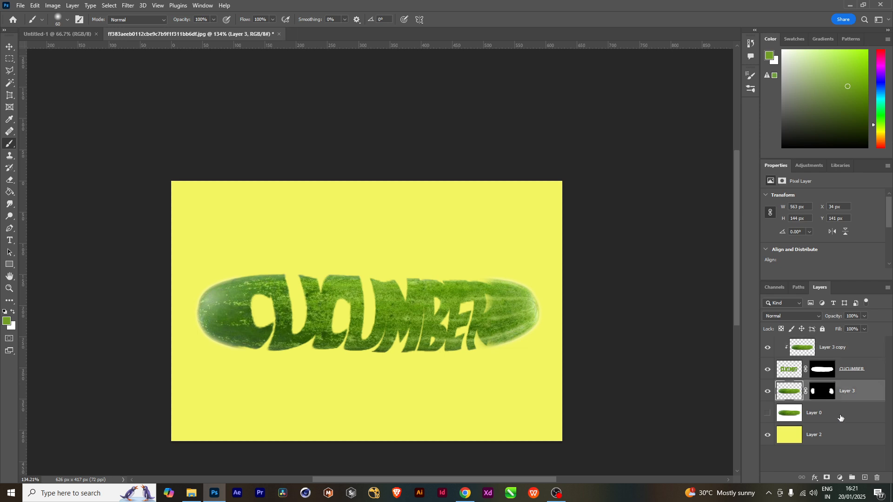
left_click(840, 417)
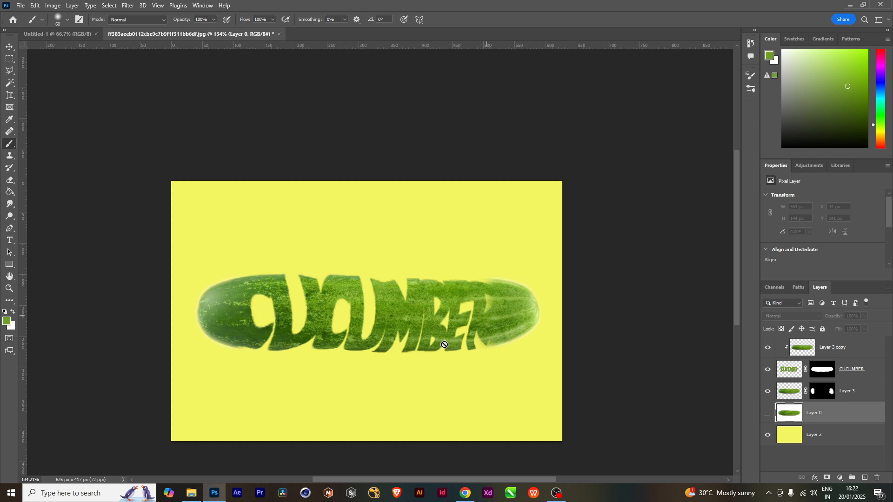
left_click(847, 393)
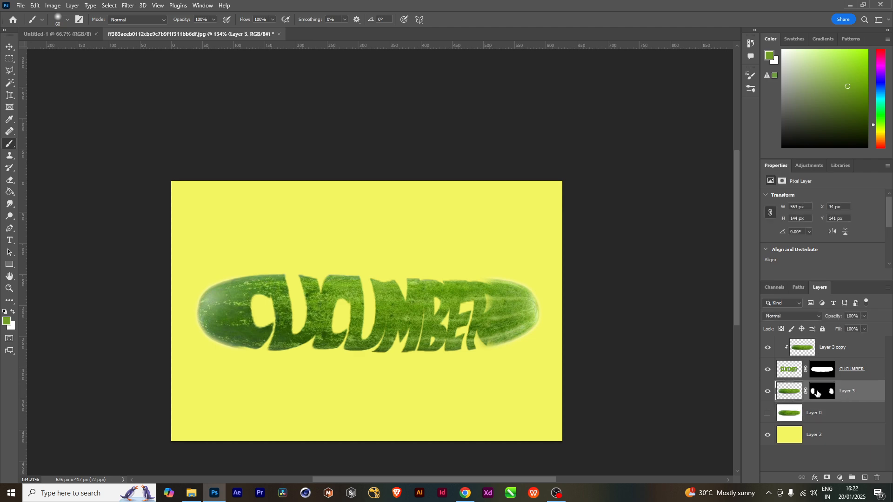
left_click(833, 353)
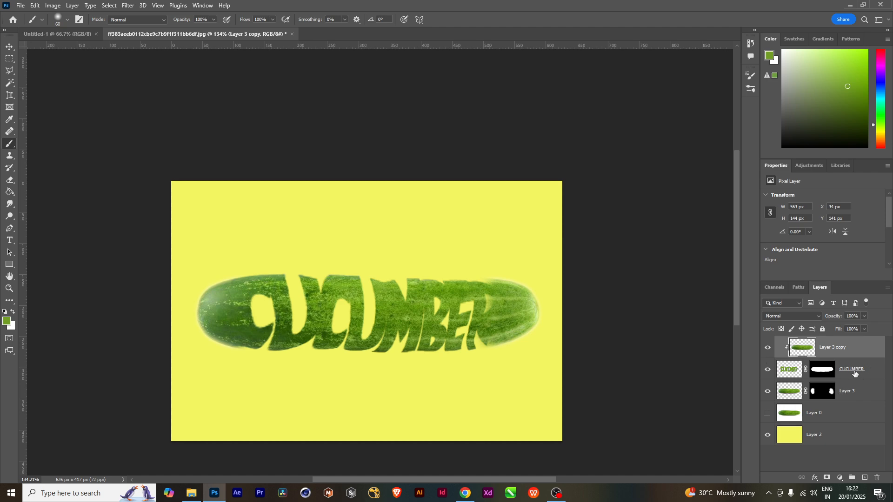
left_click(853, 372)
left_click(846, 352)
left_click(842, 395)
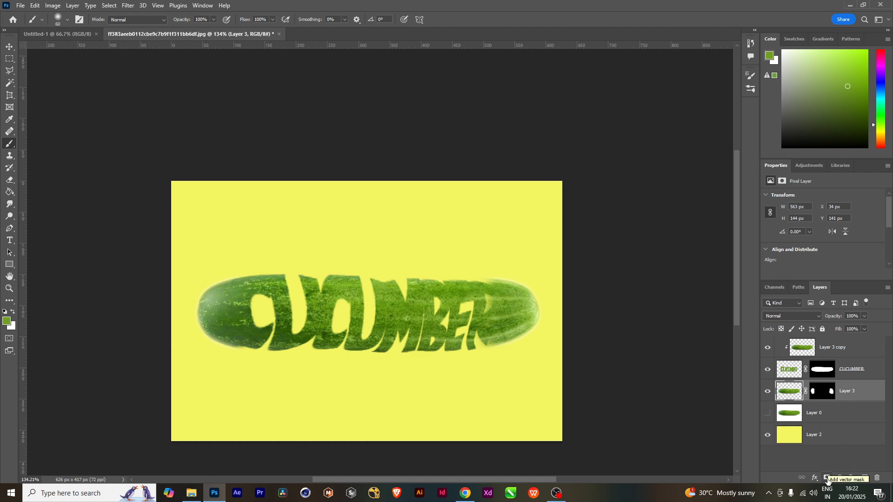
Examine how Layer 3's mask and its subject selection shape the cucumber ends and the CUCUMBER lettering.
left_click(816, 393)
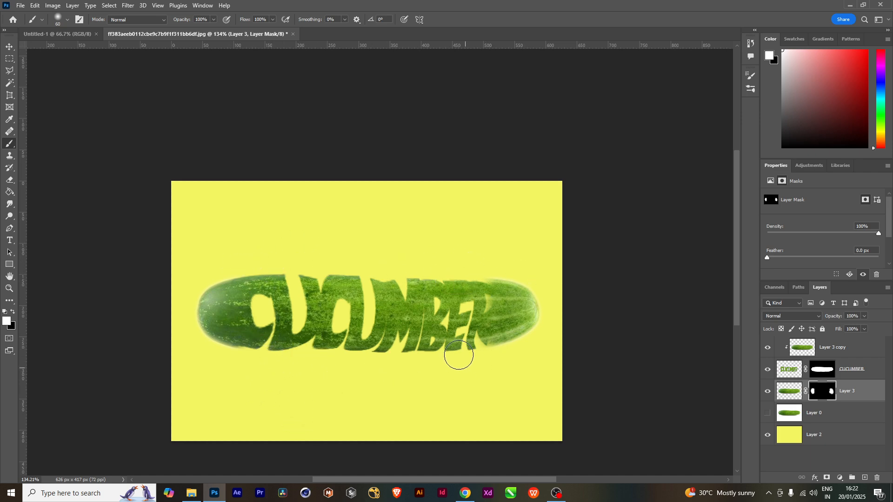
left_click_drag(458, 355, 491, 359)
left_click(789, 395)
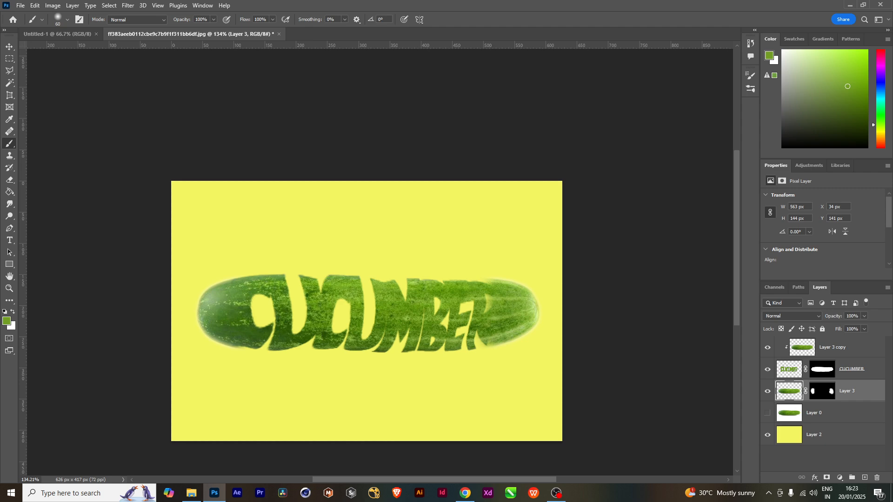
left_click(109, 6)
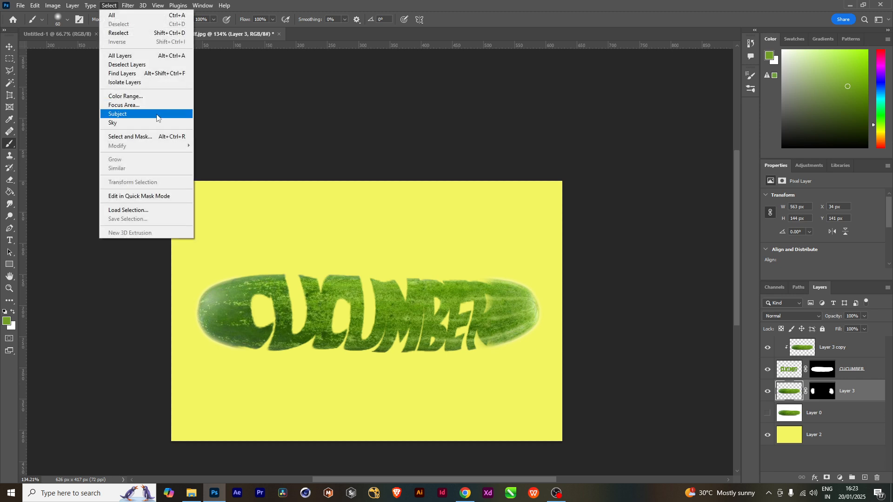
left_click(865, 369)
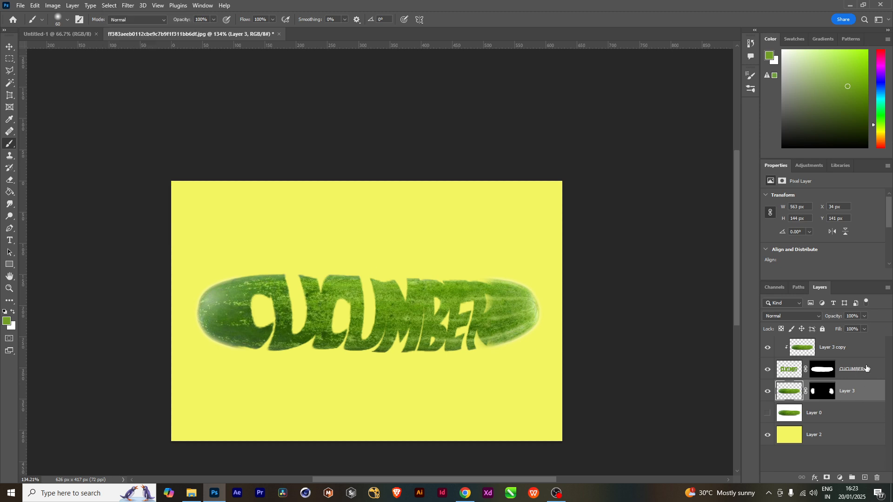
left_click(866, 368)
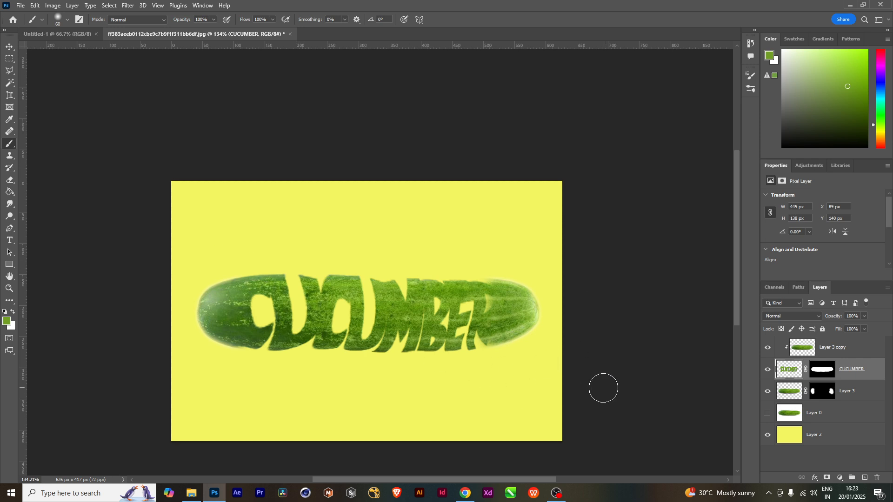
scroll(395, 349, "up", 1)
mouse_move(438, 395)
left_mouse_down()
mouse_move(454, 305)
mouse_move(451, 316)
left_mouse_up()
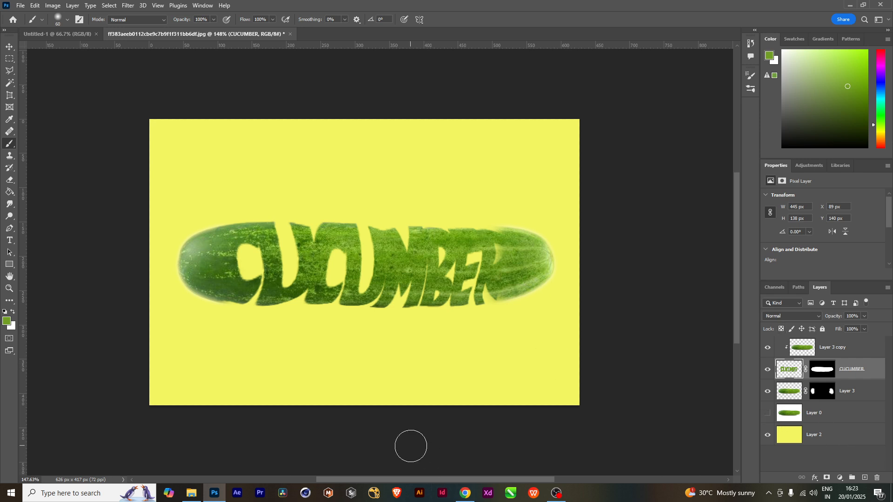
left_click(872, 392)
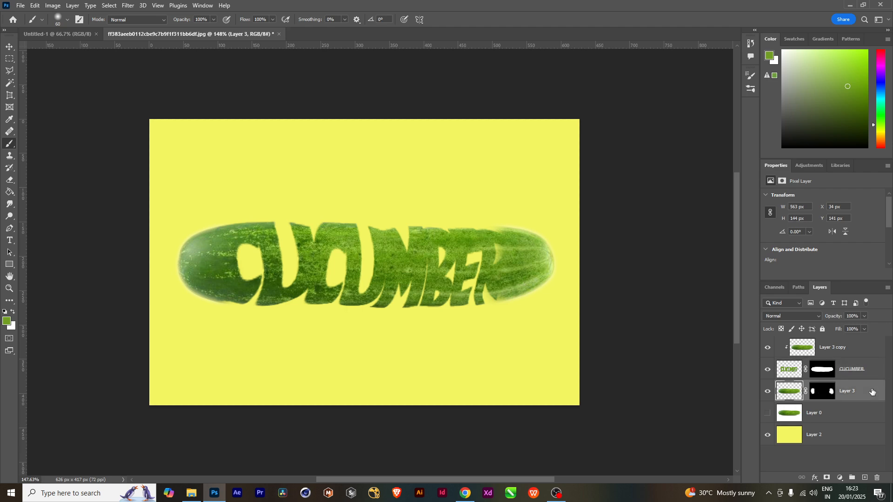
Open young-beautiful-woman-casual-outfit-isolated-studio.jpg from the TYPOGRAPHY folder in File Explorer as a separate Photoshop document and unlock its background layer.
left_click(192, 493)
left_click(276, 409)
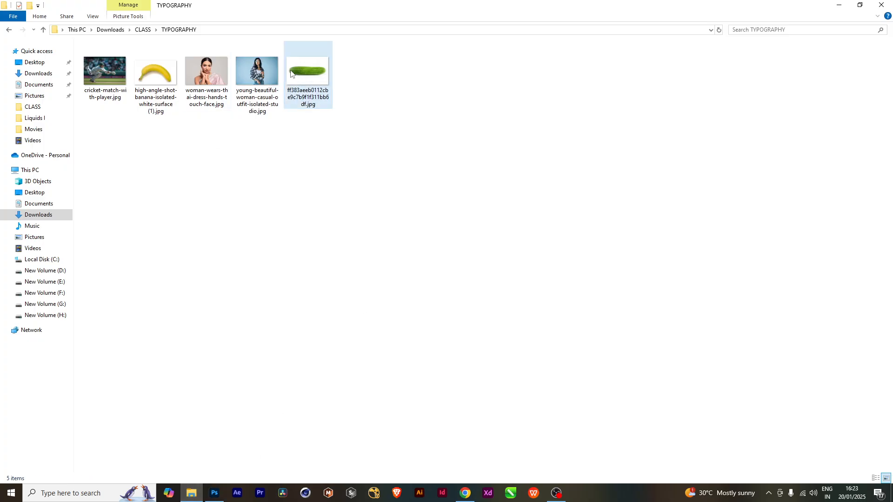
left_click_drag(259, 74, 379, 33)
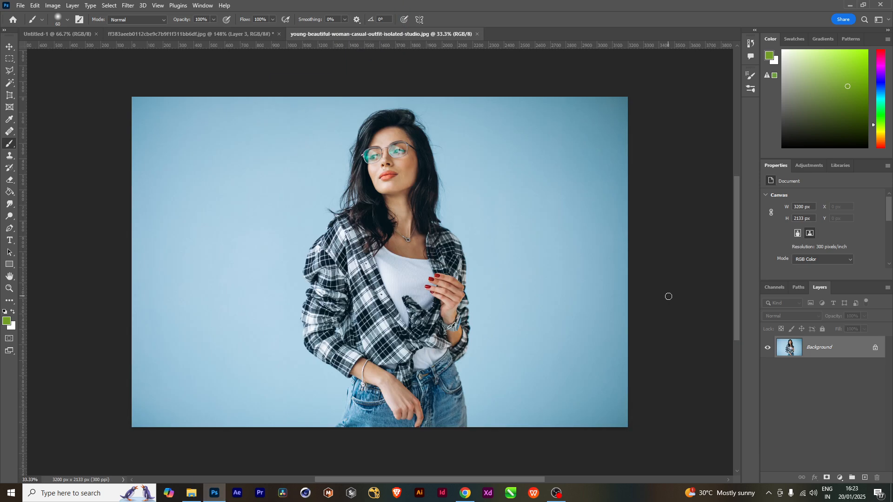
left_click(875, 348)
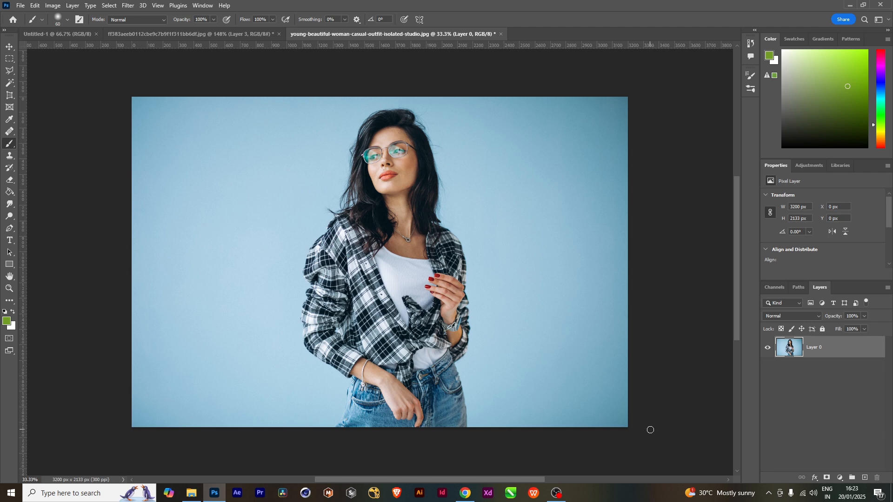
left_click(821, 392)
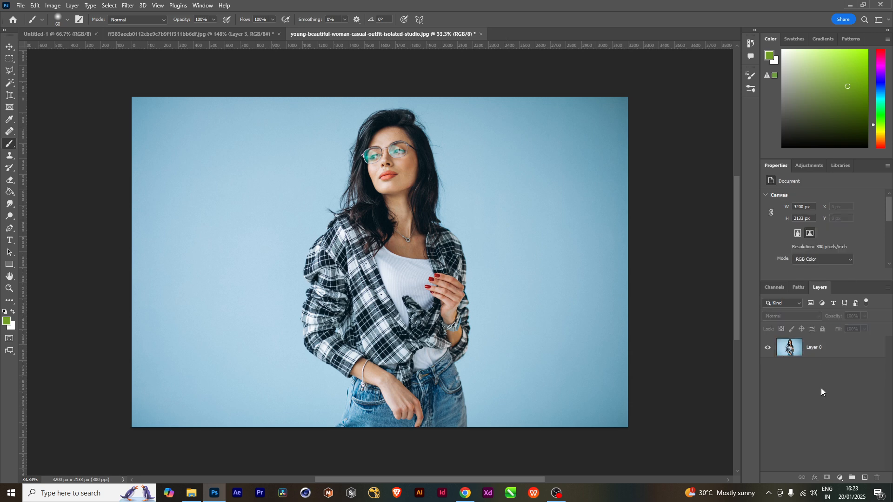
left_click(815, 351)
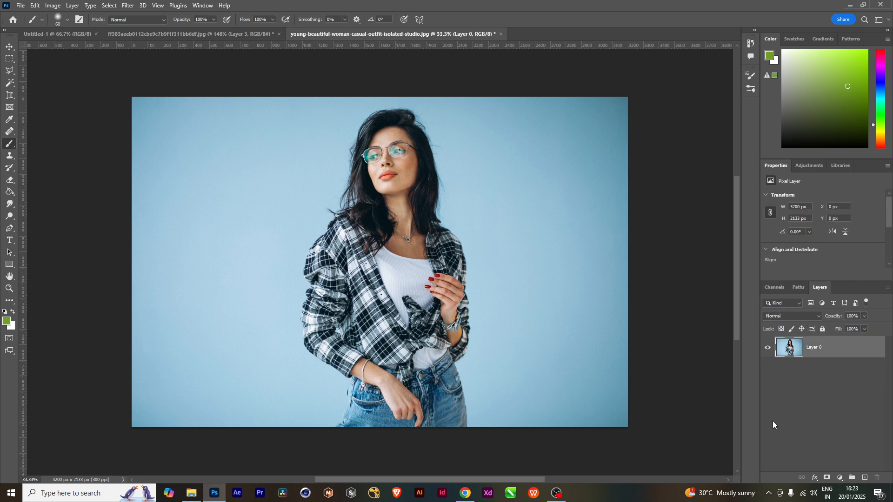
Select the woman as the subject, mask Layer 0 so the blue backdrop is hidden, and duplicate the masked layer.
left_click(106, 6)
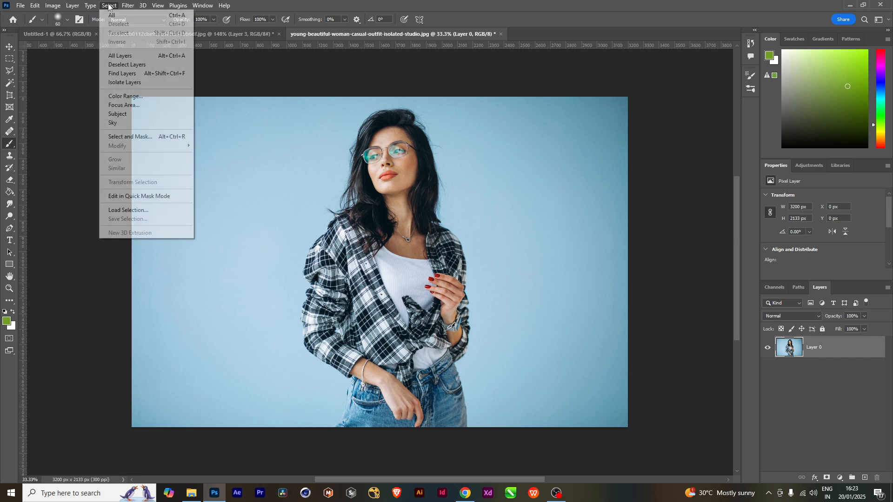
left_click(115, 116)
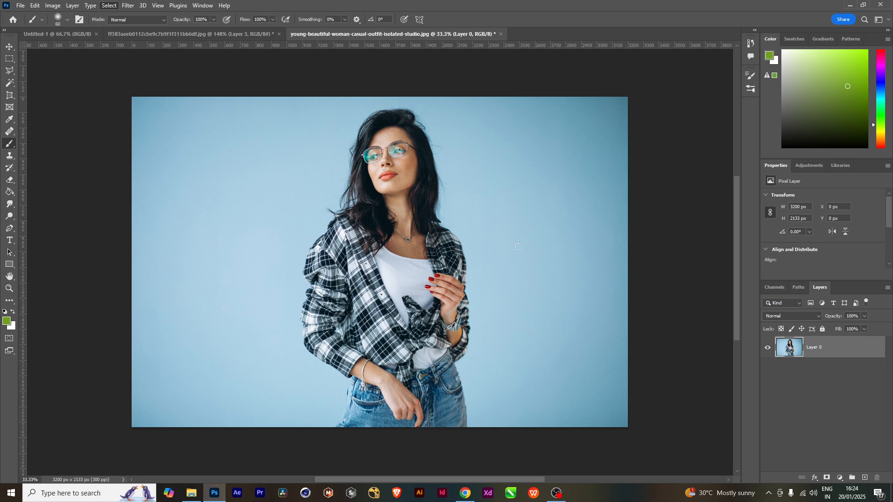
left_click(827, 478, "alt")
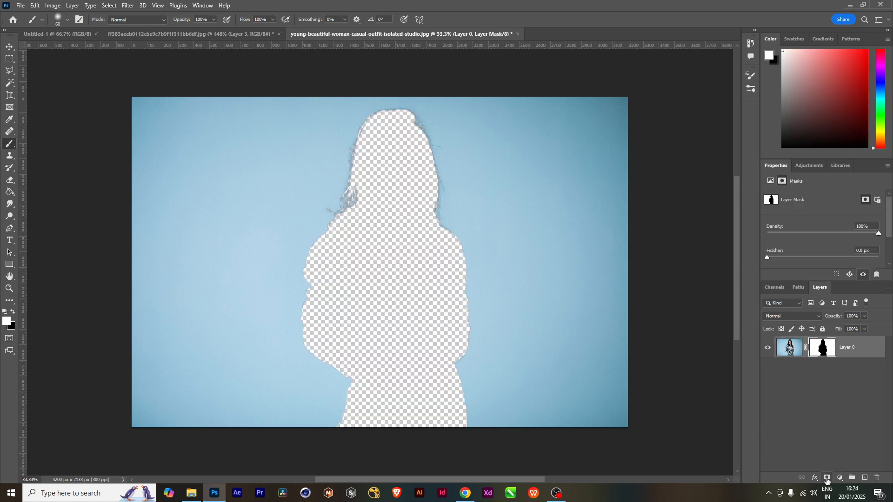
key("ctrl+z")
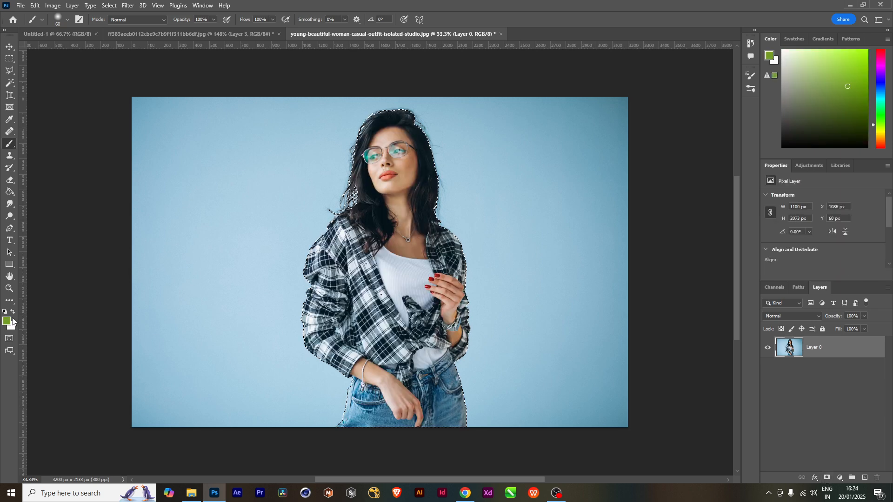
key("d")
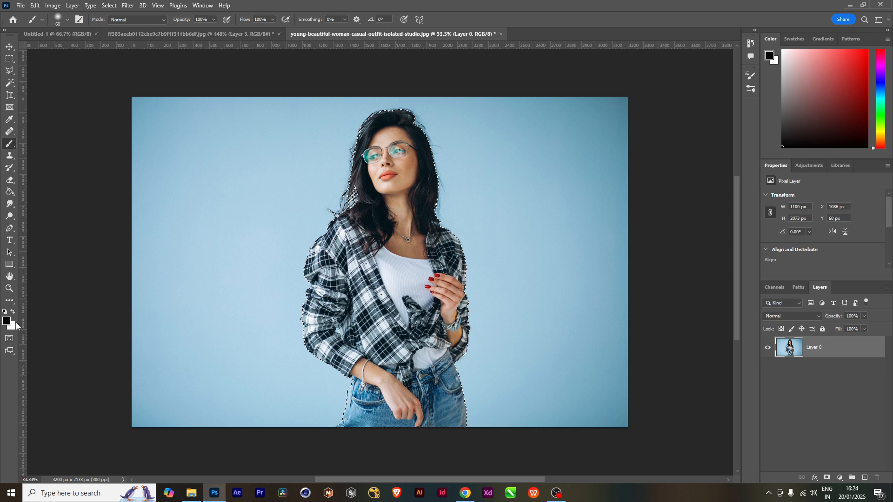
left_click(827, 479)
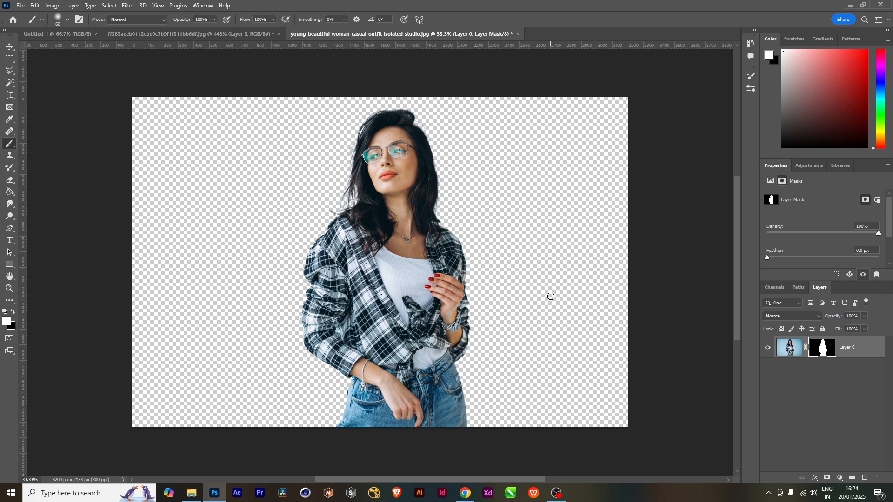
left_click(781, 350)
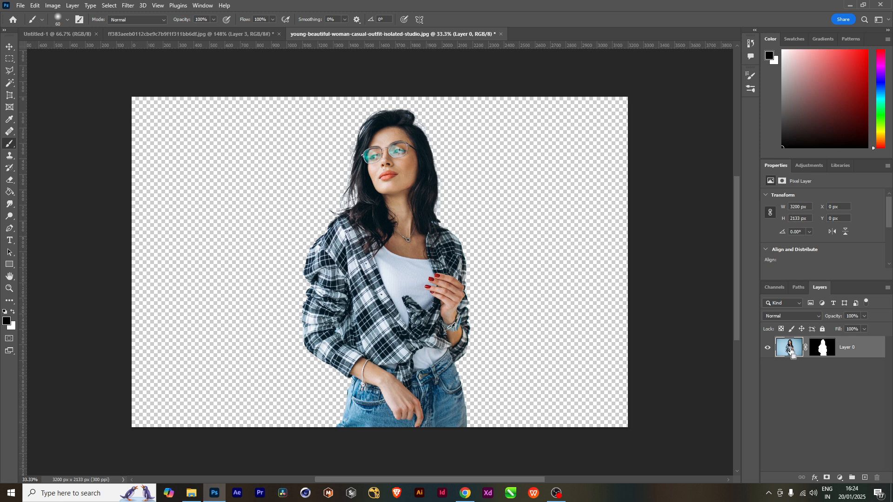
key("ctrl+j")
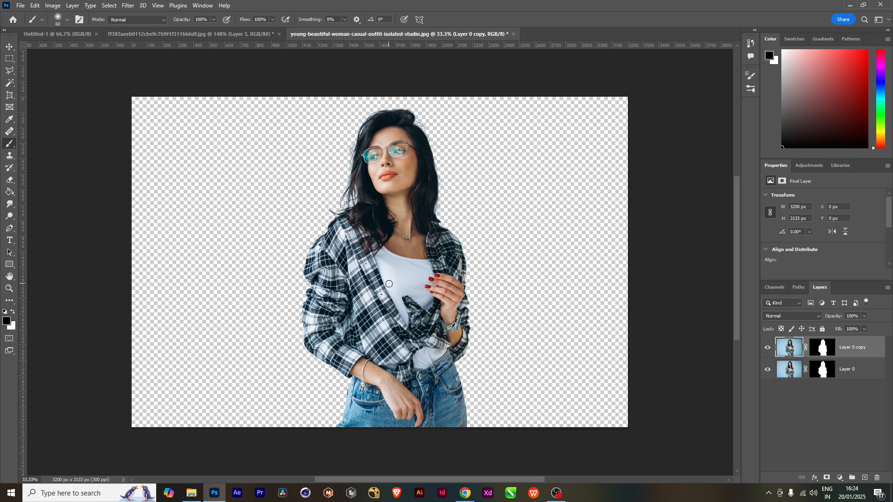
Add the text FASHION in 72 pt Baby Monsta over the upper body of the woman.
key("t")
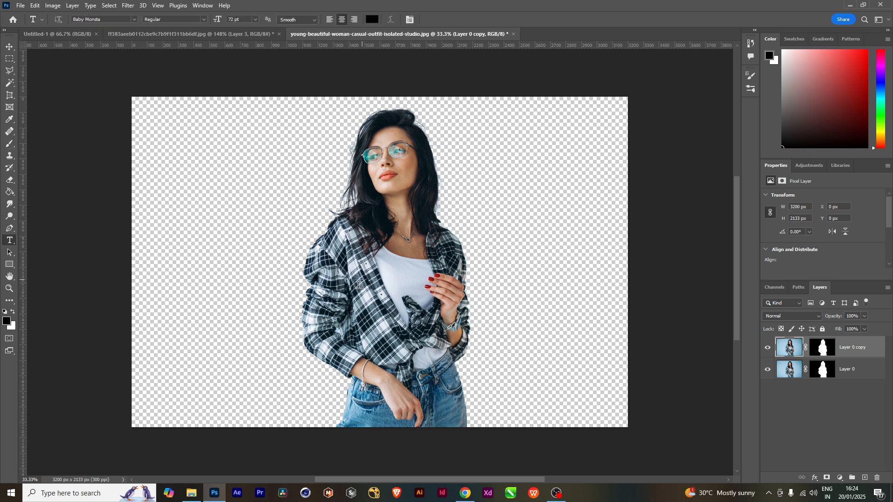
left_click(291, 250)
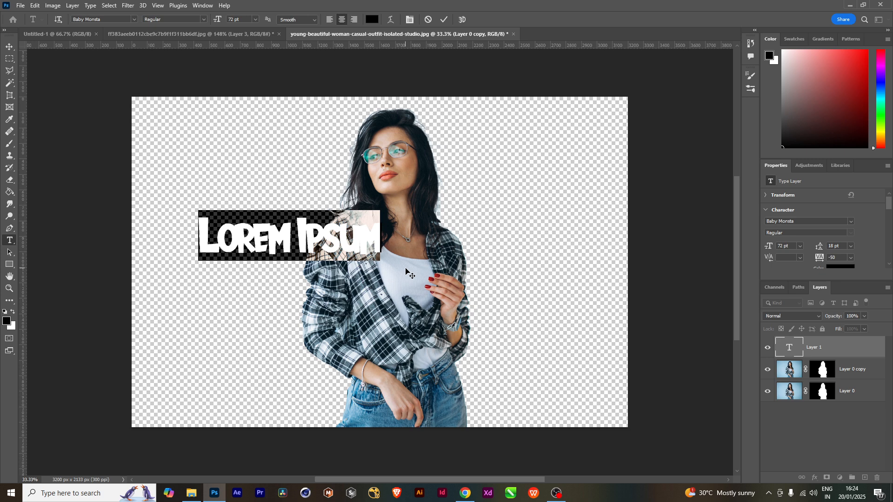
type("FASHIOMN")
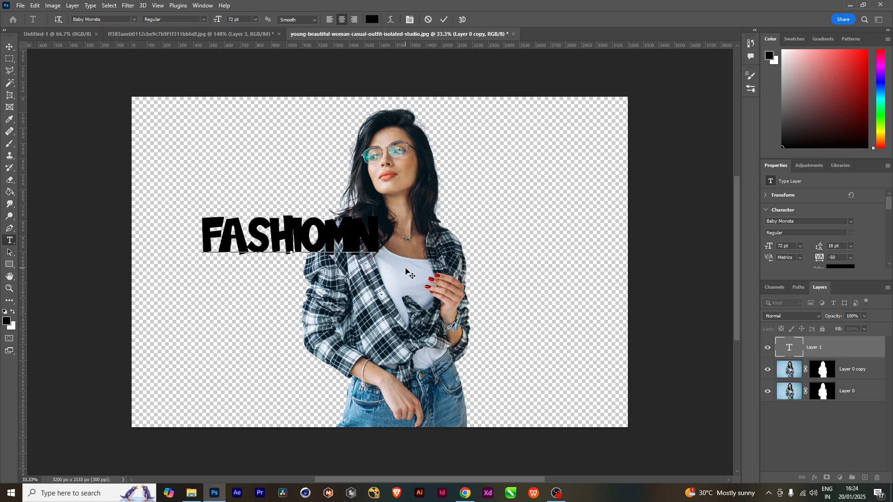
key("BackSpace")
key("BackSpace")
type("N")
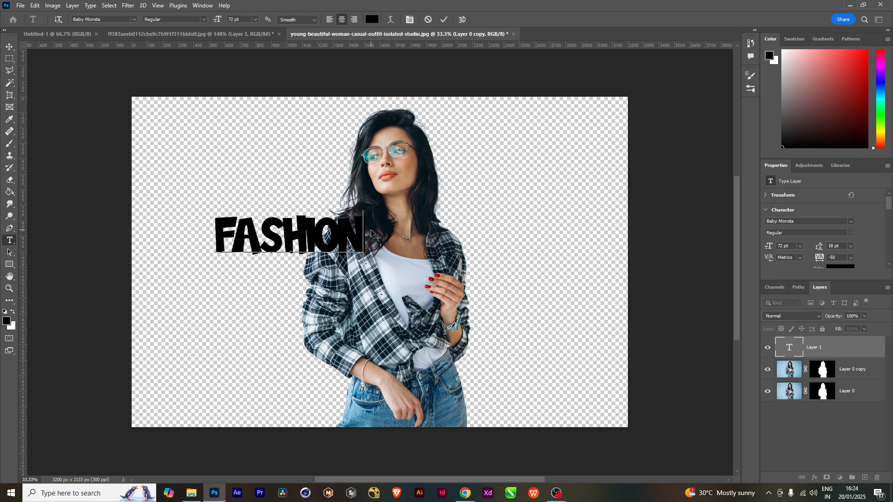
Recolour the whole FASHION text bright yellow (fff600) and commit the text.
left_click_drag(366, 235, 103, 251)
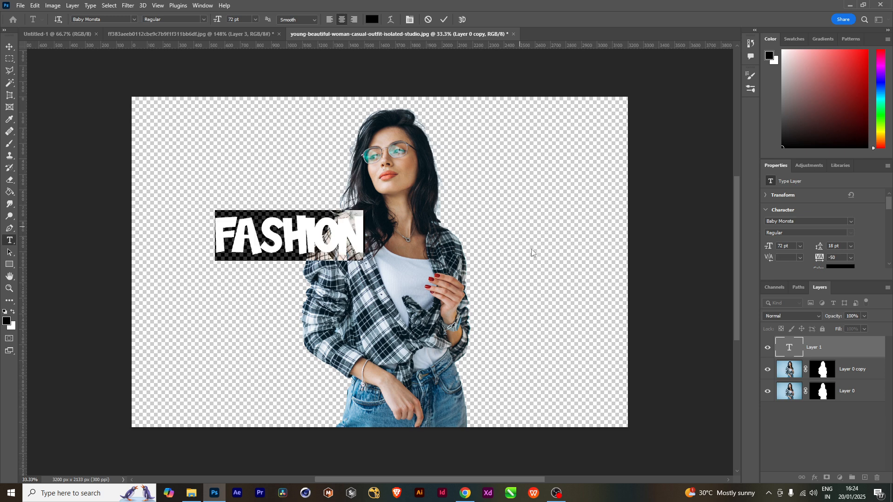
left_click(10, 323)
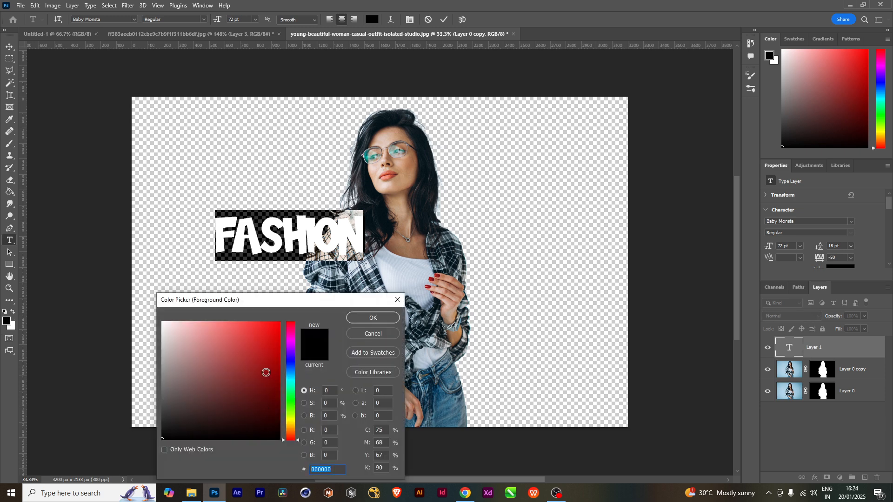
left_click(291, 353)
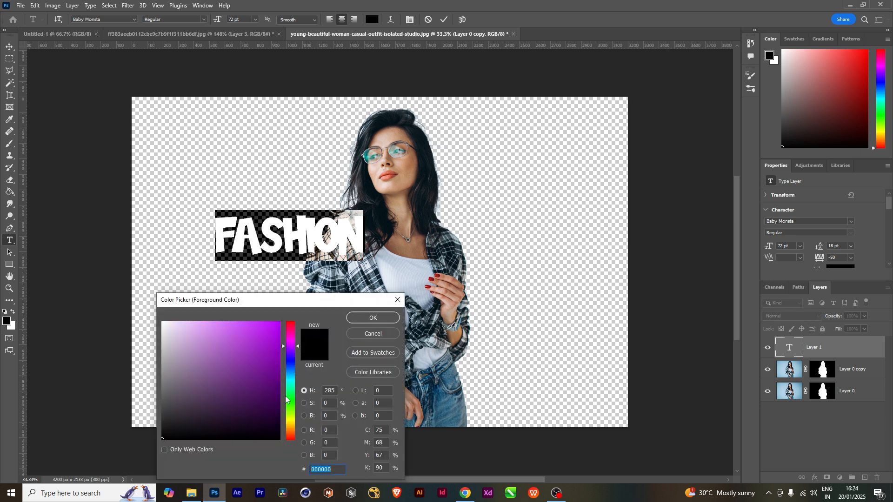
left_click(287, 421)
left_click_drag(258, 366, 280, 322)
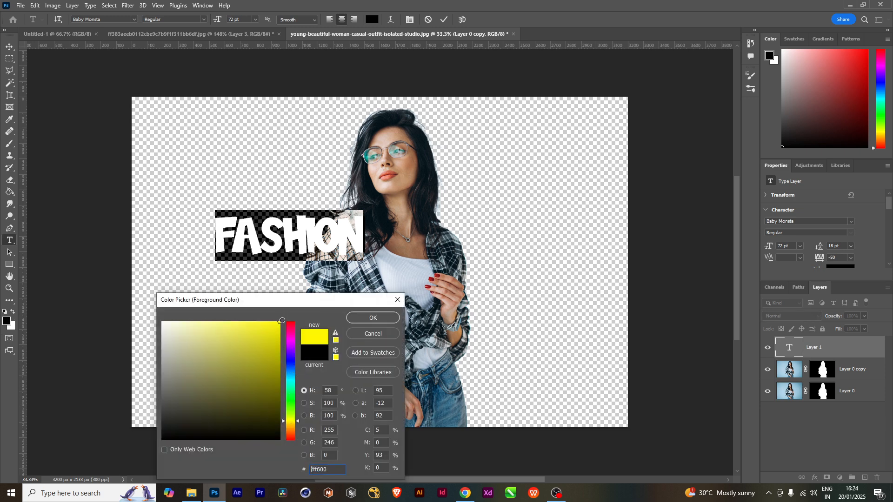
left_click(367, 318)
left_click(10, 46)
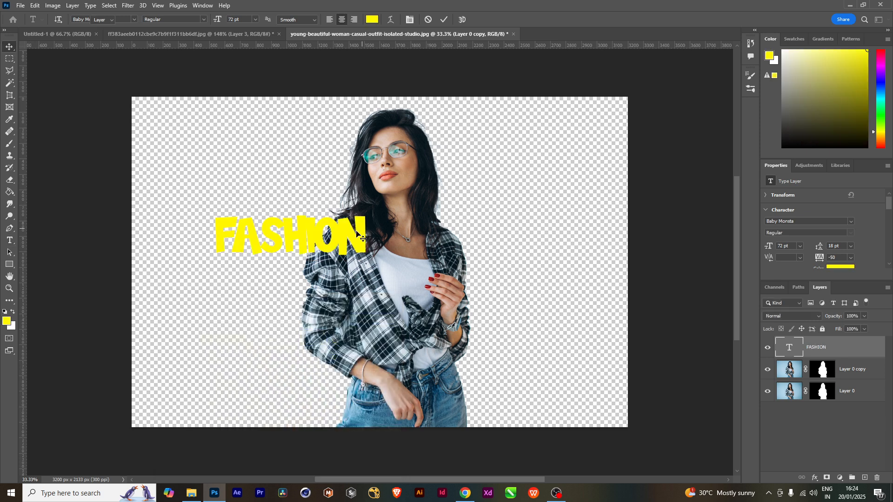
Move the FASHION text over the woman's torso, scale it to about 286%, and centre it horizontally on the canvas.
left_click_drag(349, 231, 448, 261)
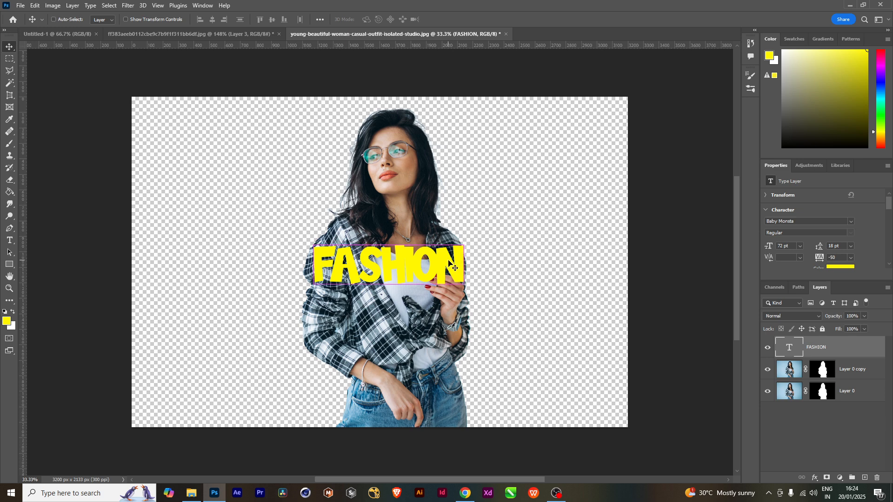
key("ctrl+t")
left_click_drag(465, 290, 600, 361)
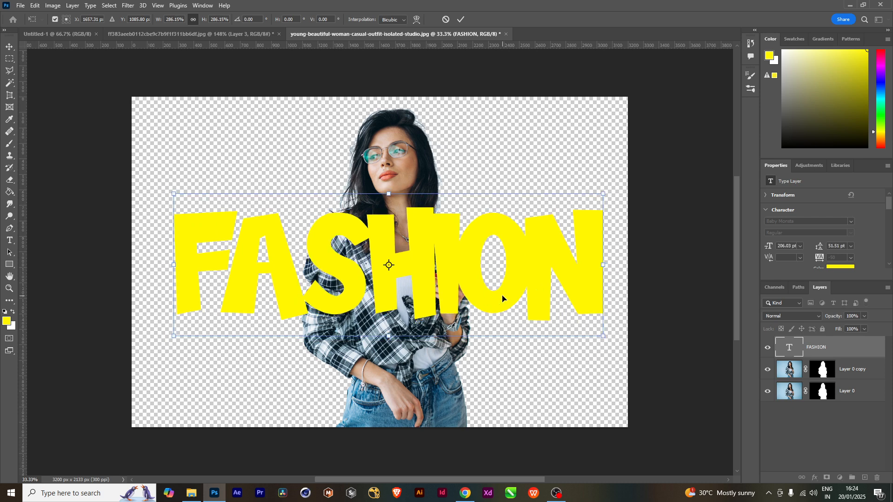
left_click_drag(501, 298, 492, 299)
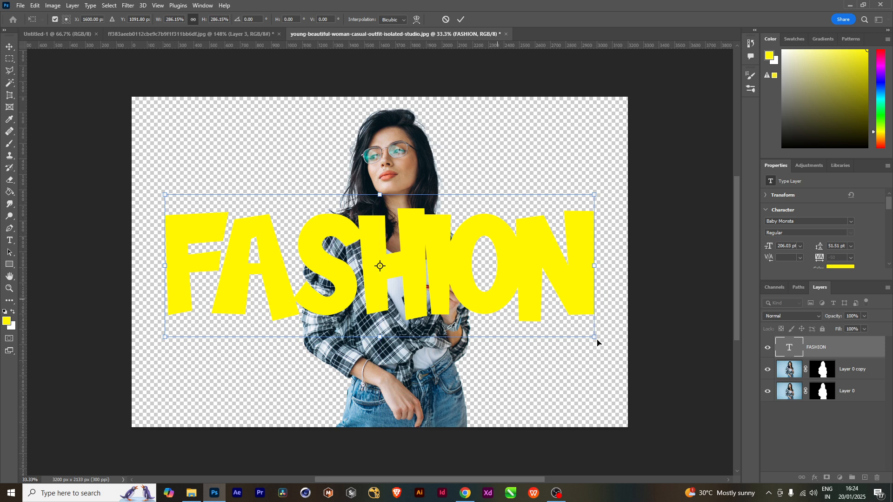
key("Return")
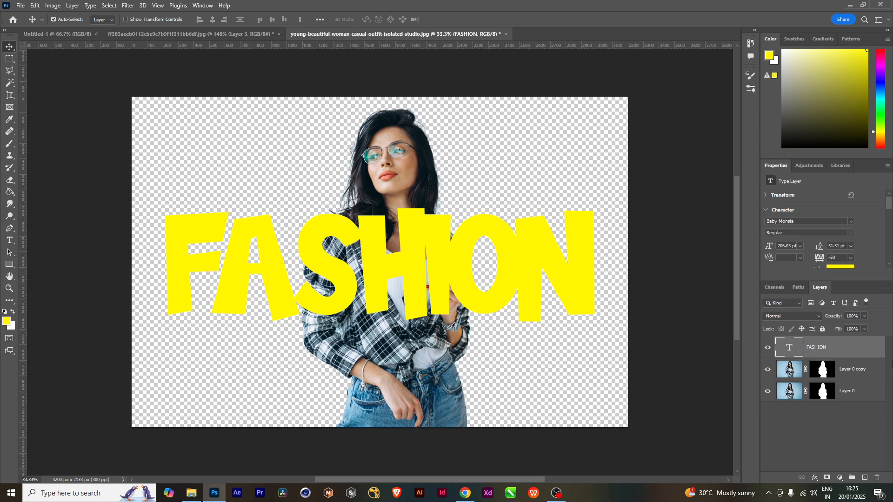
Rasterize the FASHION text layer and place Layer 0 copy above it so the woman covers the lettering.
right_click(863, 352)
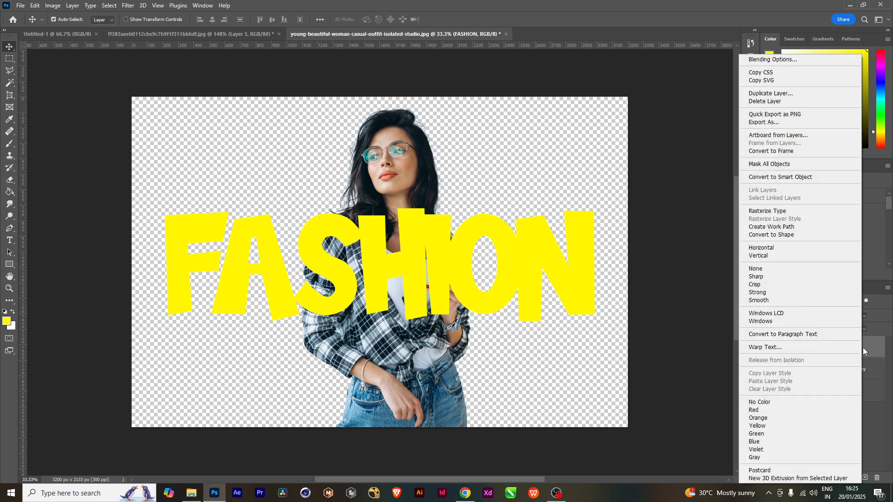
left_click(795, 211)
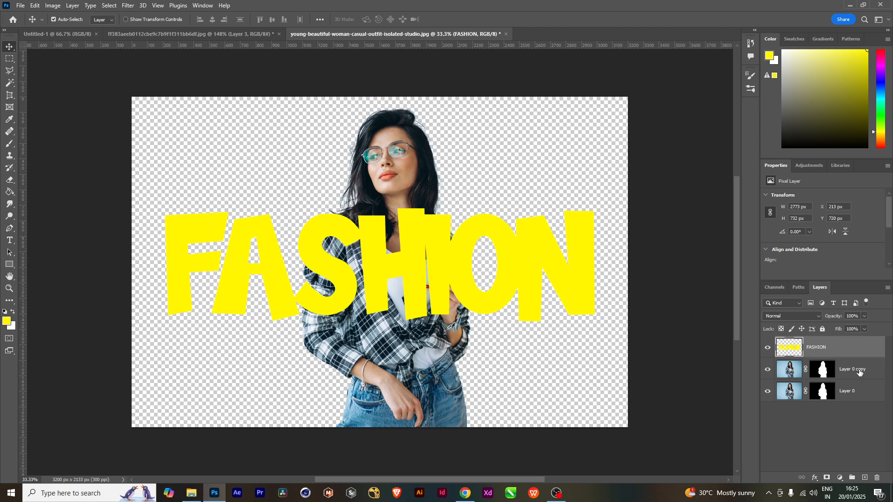
left_click(859, 372)
left_click_drag(855, 373, 851, 347)
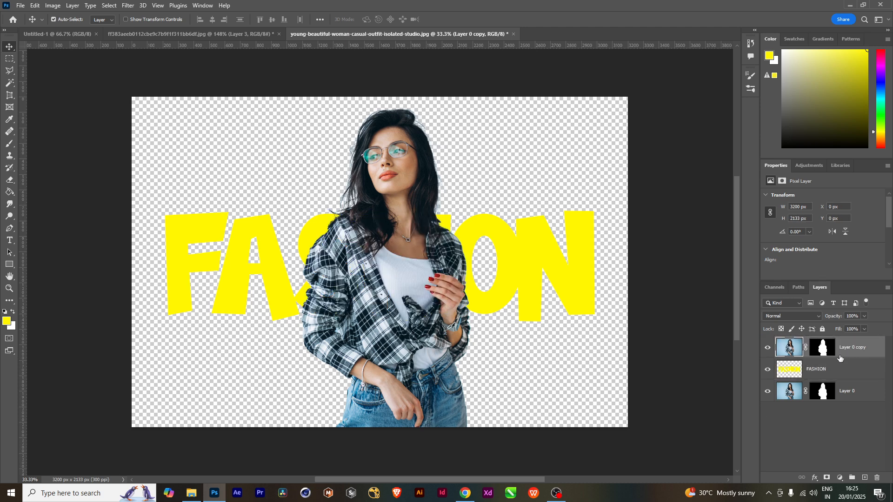
Duplicate the FASHION layer and place the duplicate at the top of the layer stack.
left_click(826, 371)
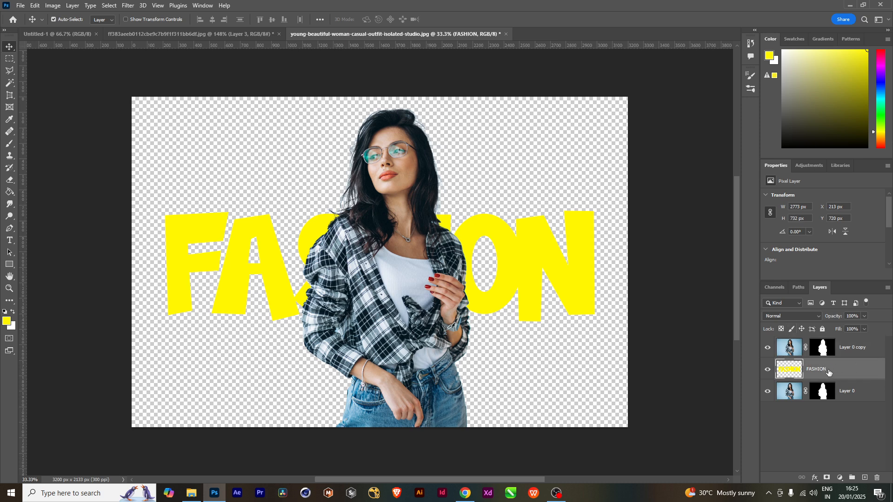
key("ctrl+j")
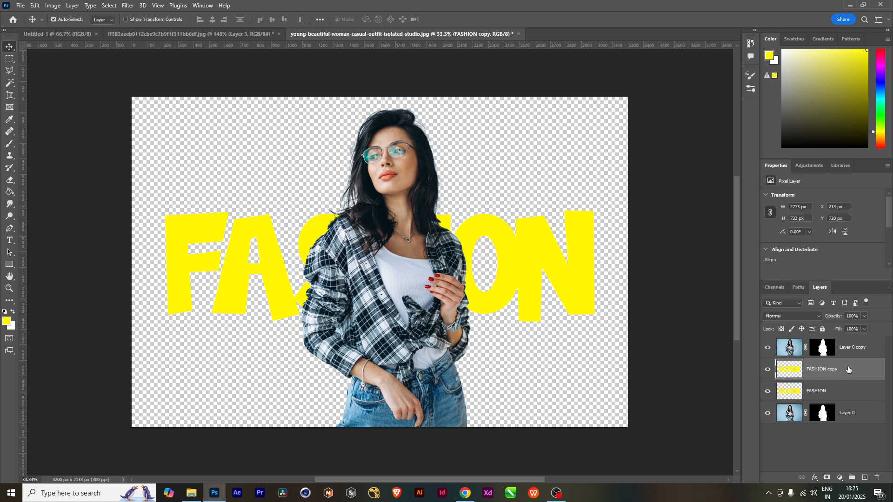
left_click_drag(848, 370, 846, 339)
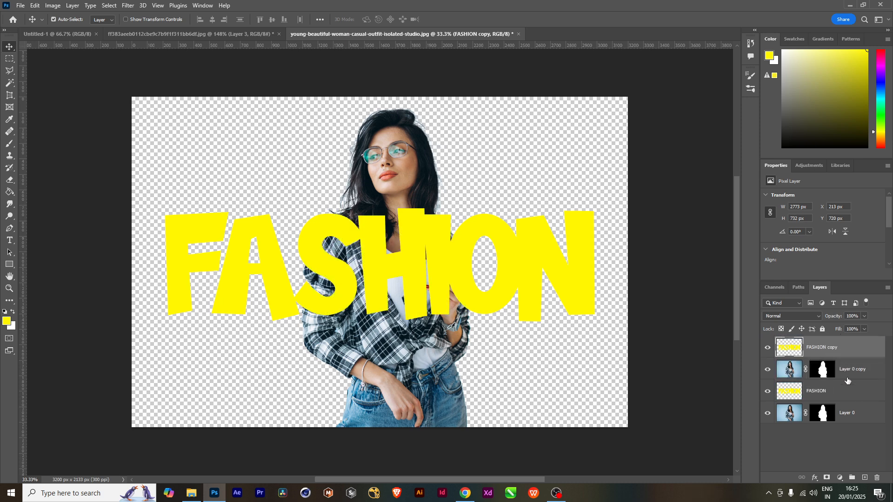
left_click(835, 393)
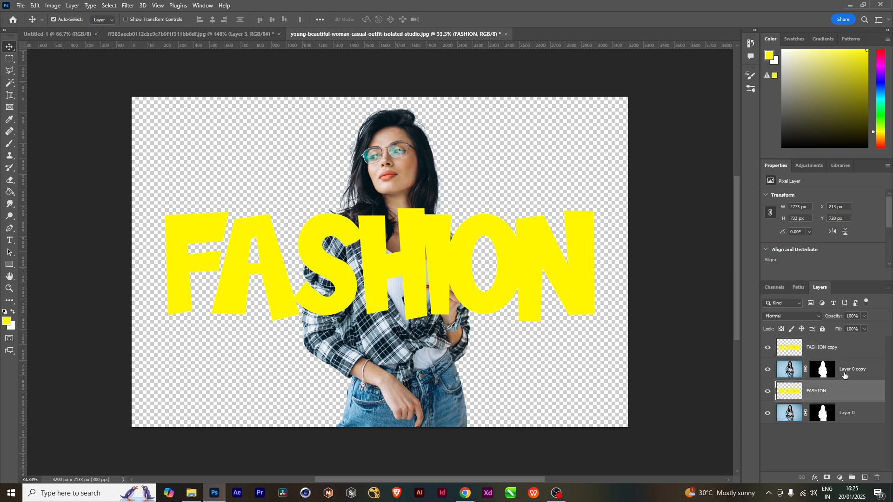
left_click(818, 350)
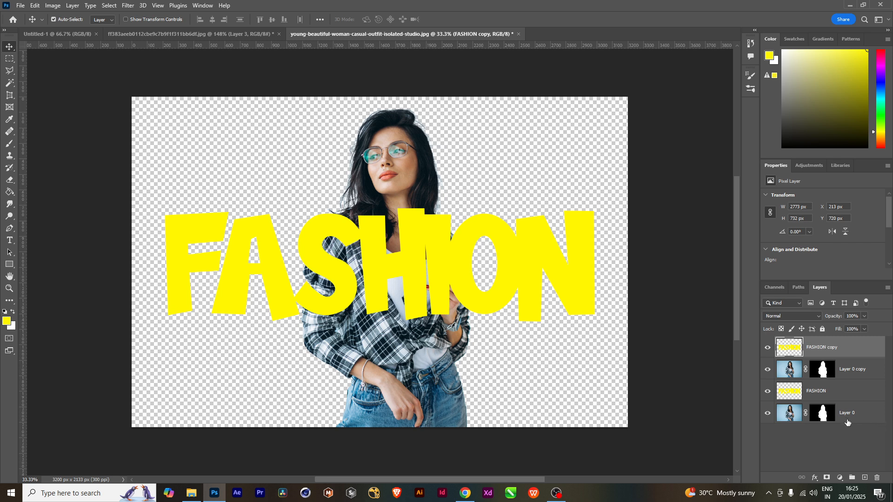
left_click(872, 414)
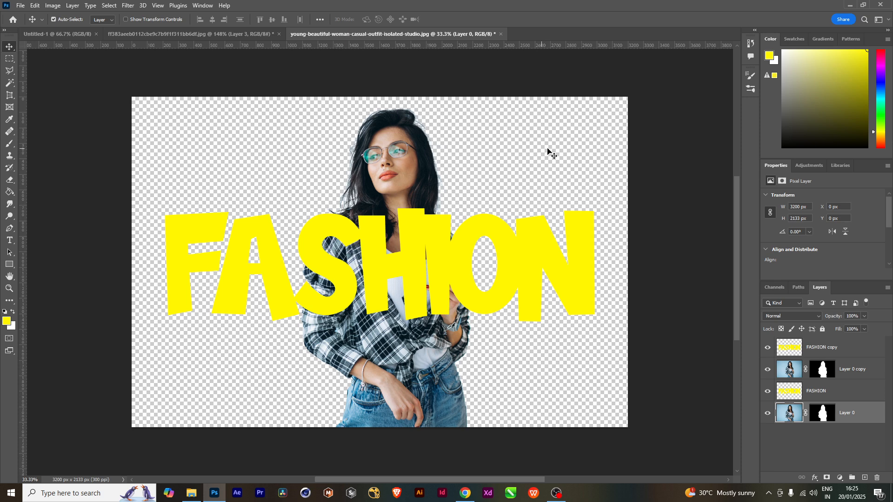
left_click(818, 393)
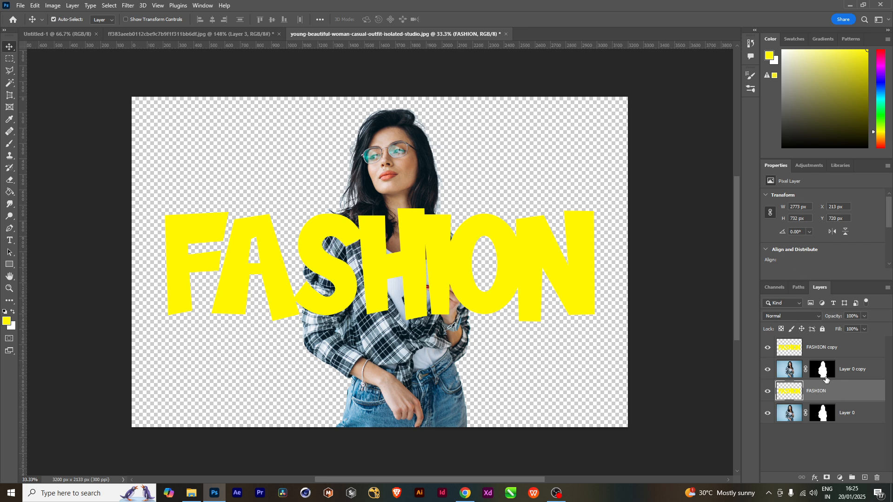
Set the fill of the FASHION copy layer to 0%.
left_click(843, 350)
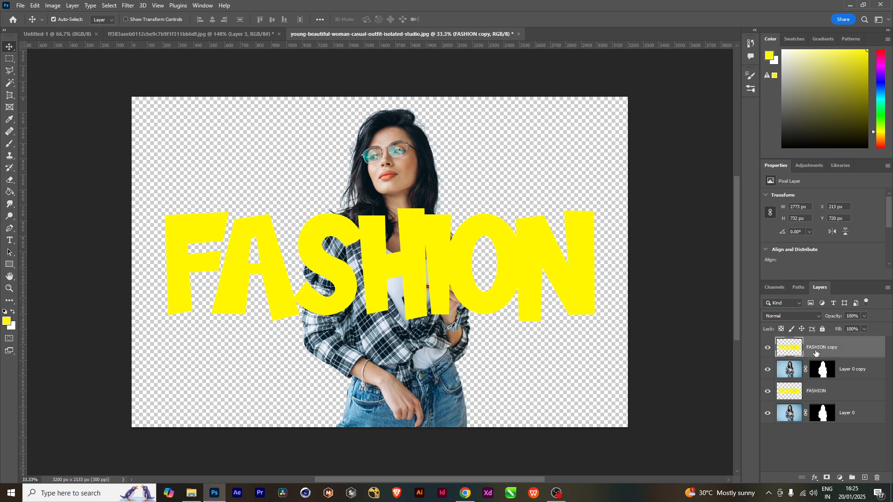
left_click(864, 329)
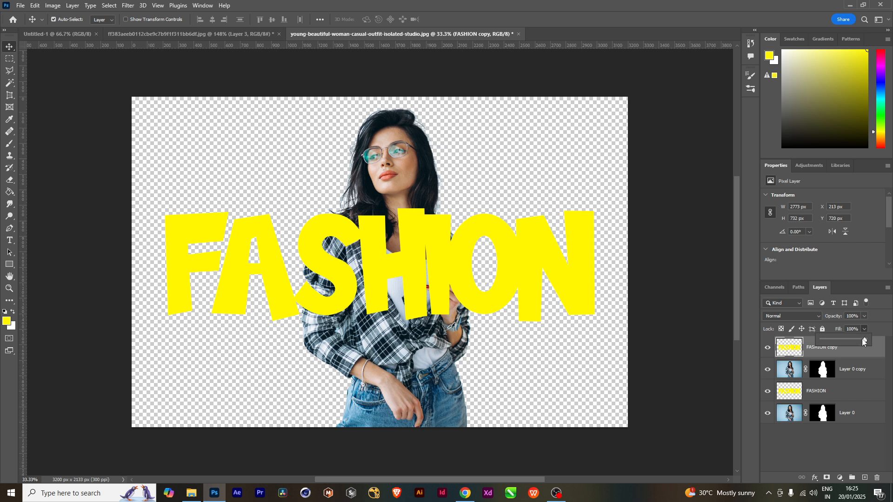
left_click_drag(861, 338, 773, 349)
left_click(860, 450)
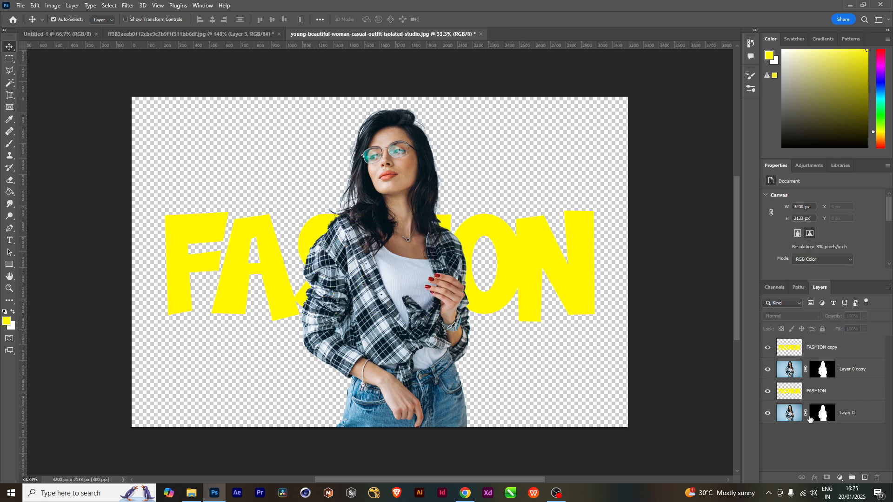
Add a Stroke layer style to the FASHION copy layer.
left_click(844, 349)
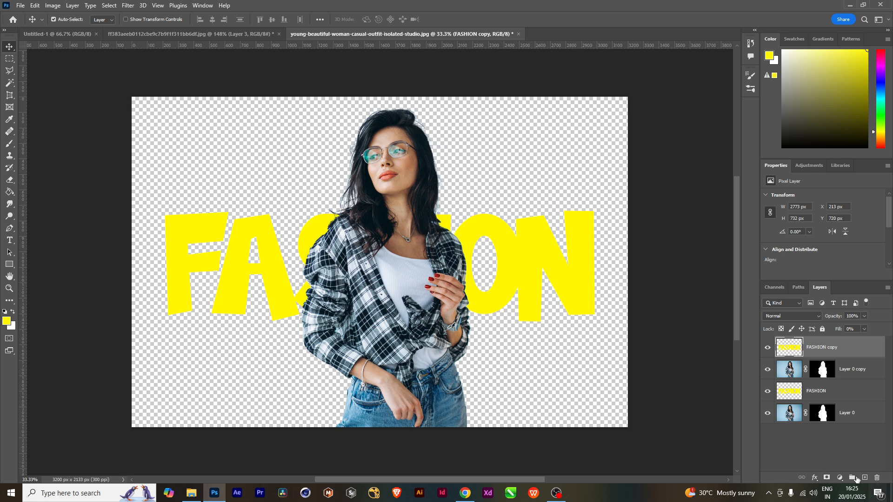
left_click(814, 478)
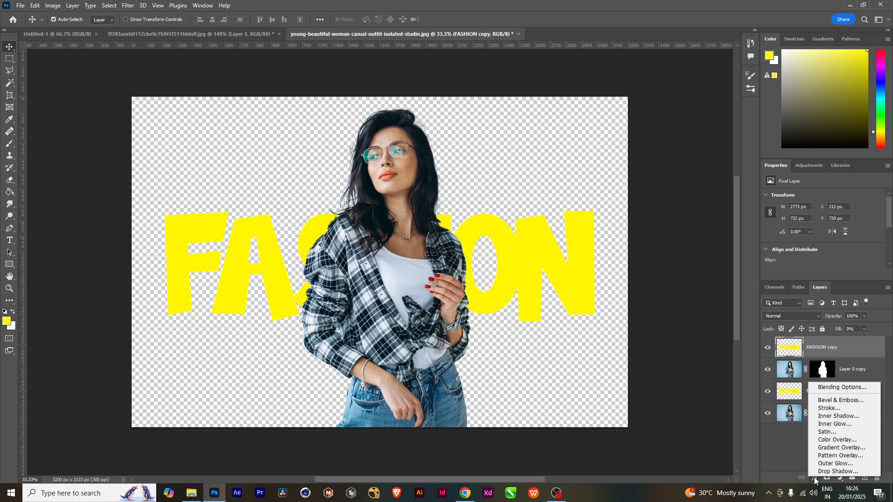
left_click(855, 409)
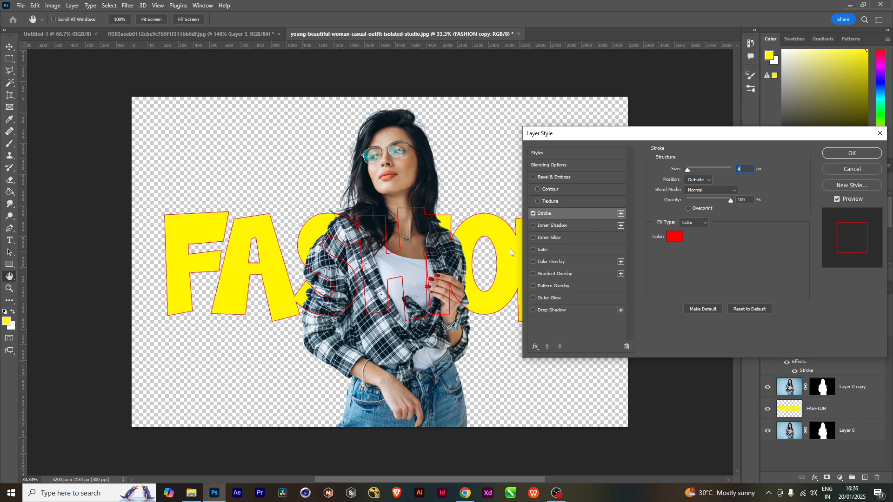
Try several hues for the FASHION copy layer's stroke and set its colour to green #00ff9c.
left_click(675, 237)
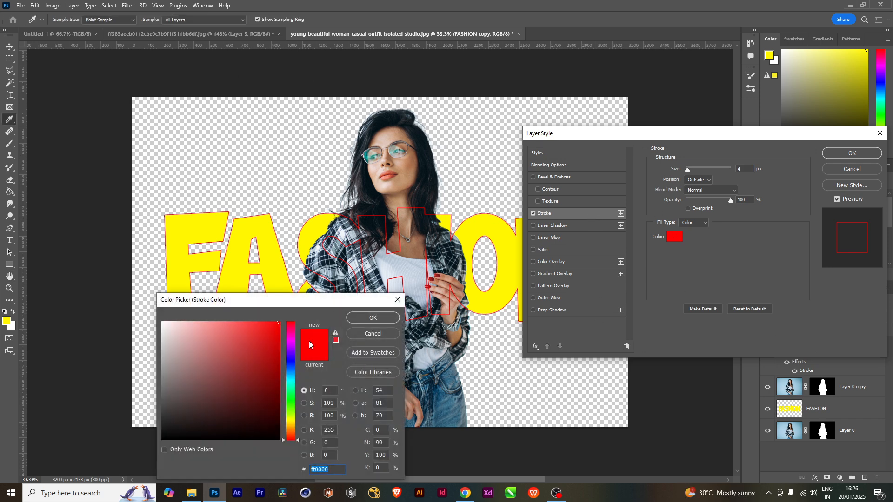
left_click(293, 361)
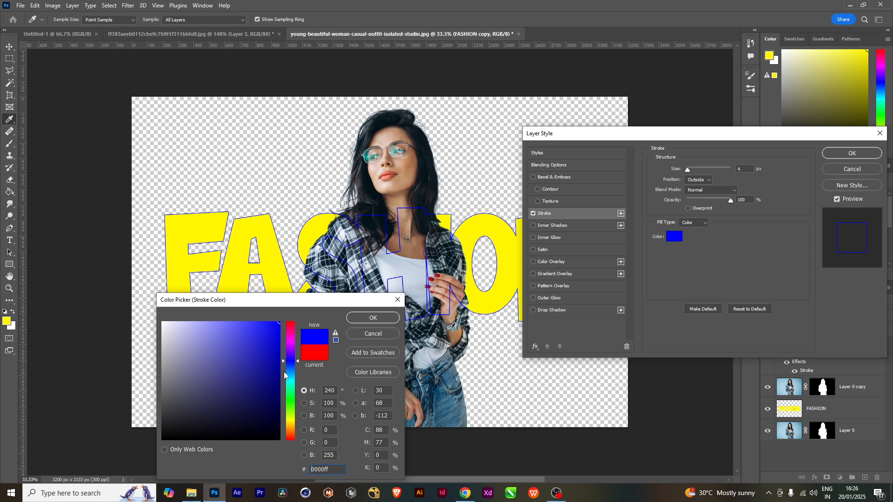
left_click(291, 398)
left_click_drag(293, 419, 290, 435)
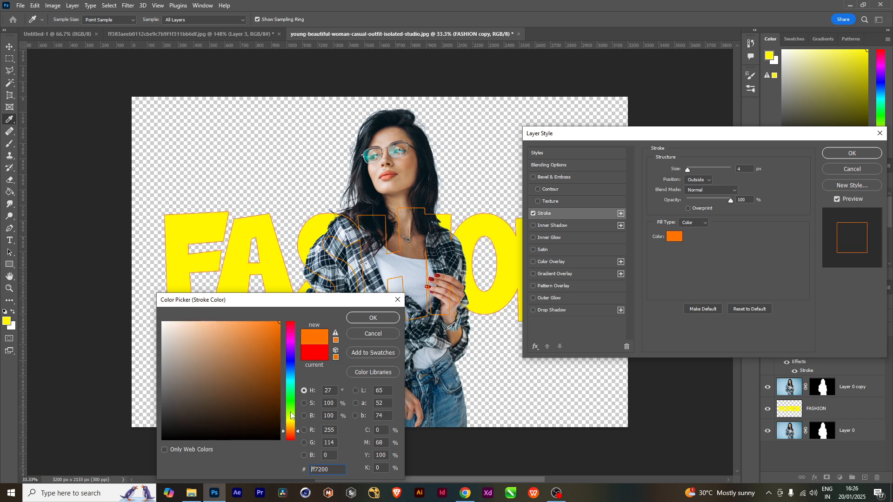
left_click(293, 358)
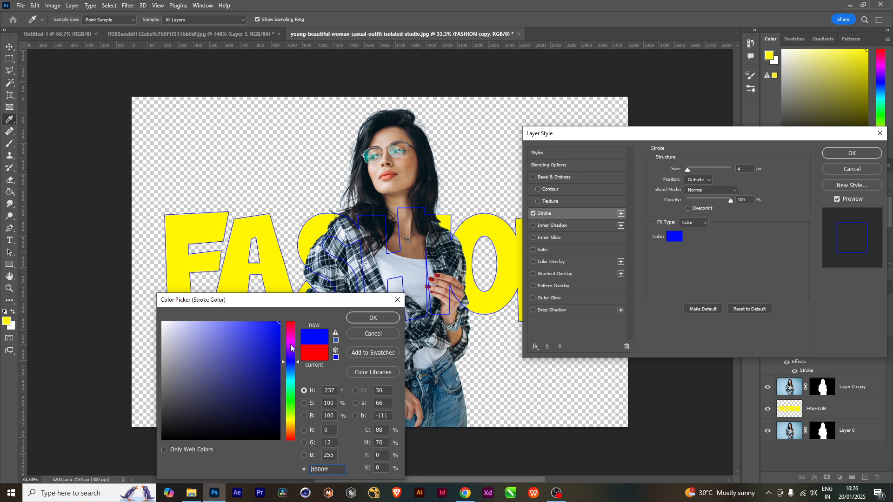
left_click_drag(291, 344, 290, 328)
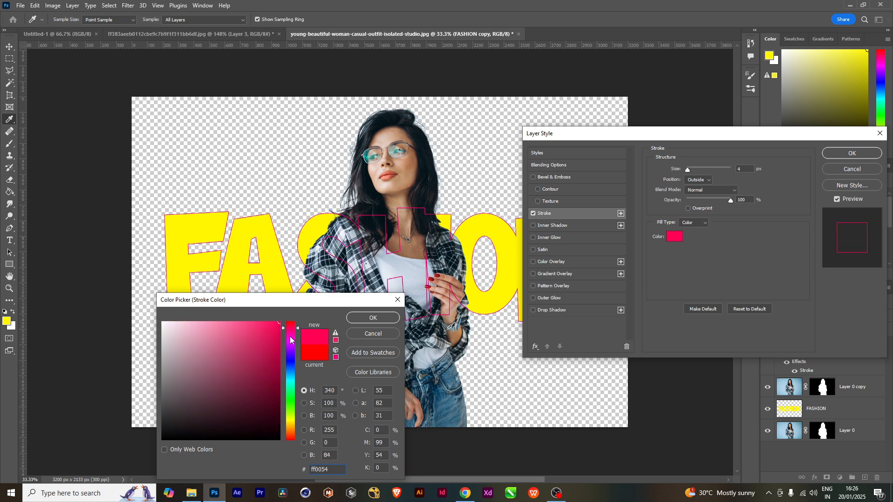
mouse_move(293, 411)
left_mouse_down()
mouse_move(290, 438)
mouse_move(291, 389)
left_mouse_up()
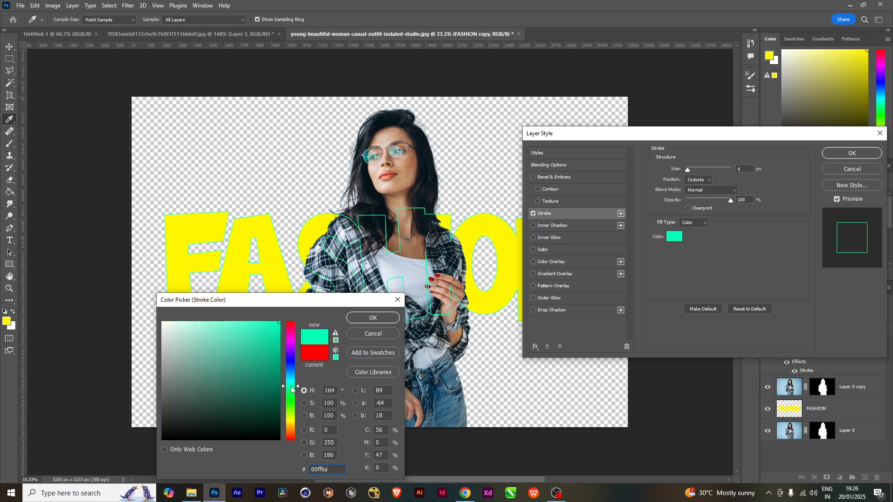
left_click(291, 412)
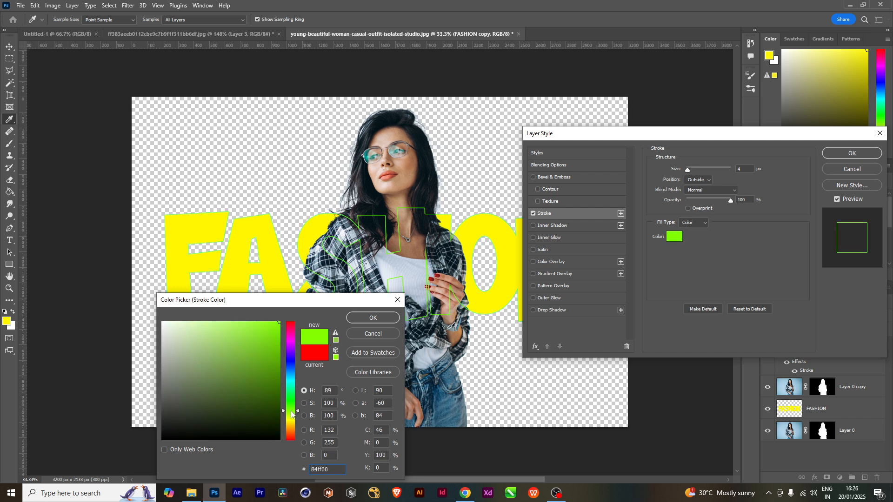
left_click_drag(291, 412, 293, 420)
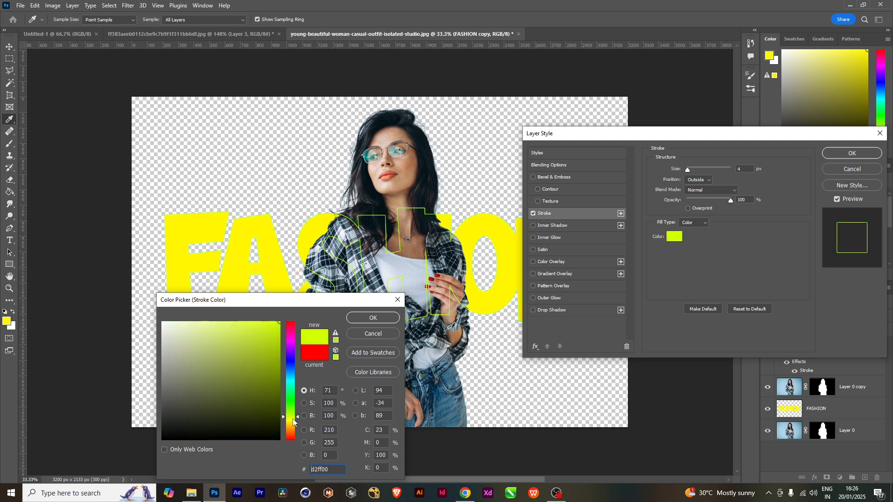
left_click(292, 390)
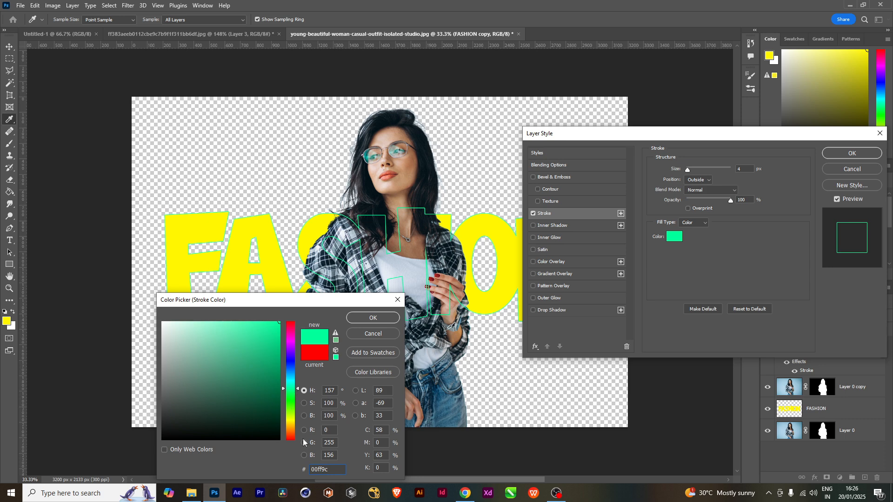
left_click(366, 318)
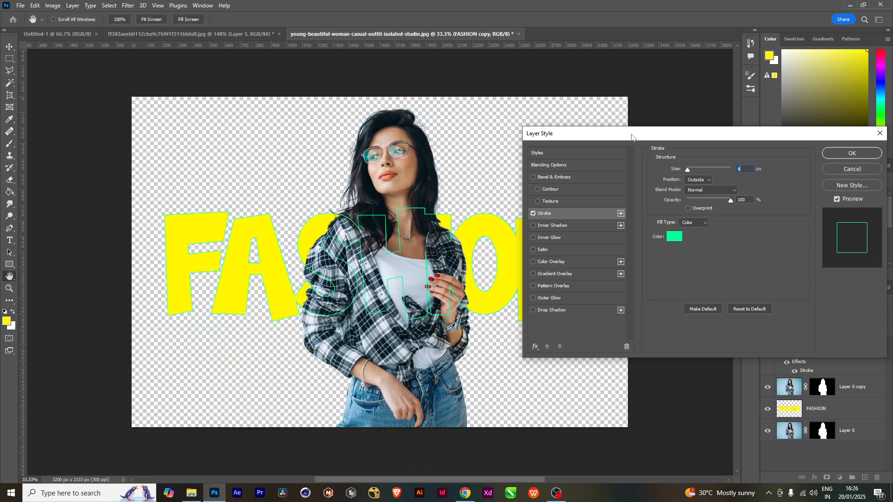
Set the stroke size to 10 px and clip the FASHION copy layer to Layer 0 copy.
mouse_move(689, 169)
left_mouse_down()
mouse_move(702, 172)
mouse_move(691, 171)
left_mouse_up()
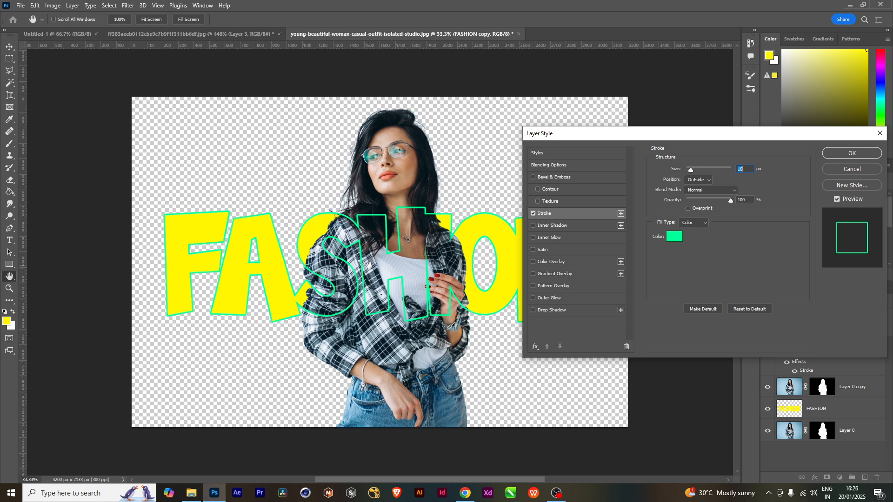
left_click(844, 157)
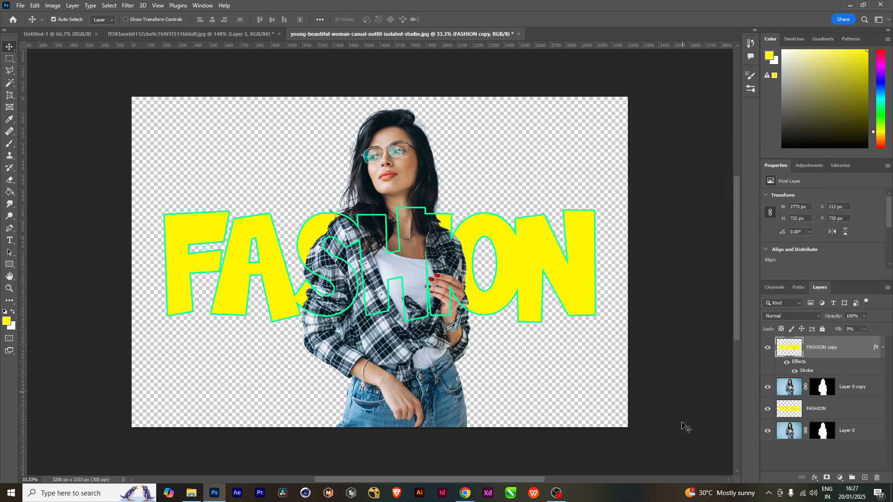
left_click_drag(791, 397, 783, 374)
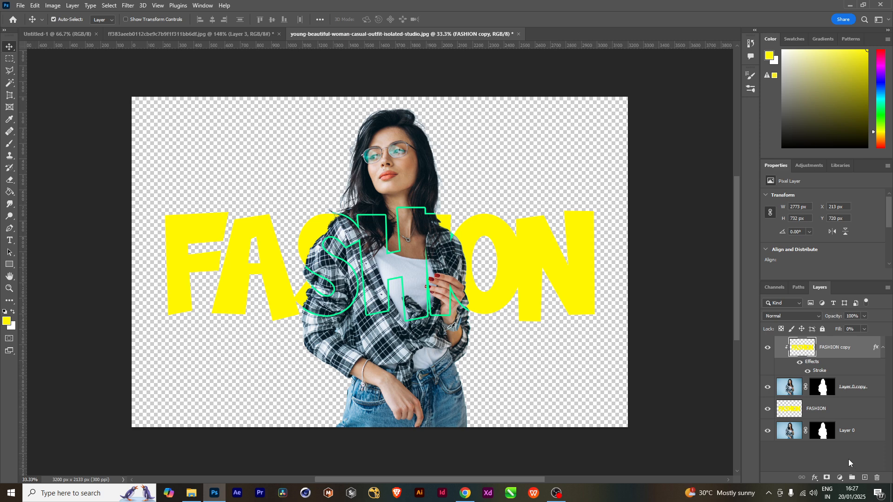
Add a Gradient Map adjustment layer above the FASHION copy layer and set its starting colour stop to #daa13d.
left_click(839, 478)
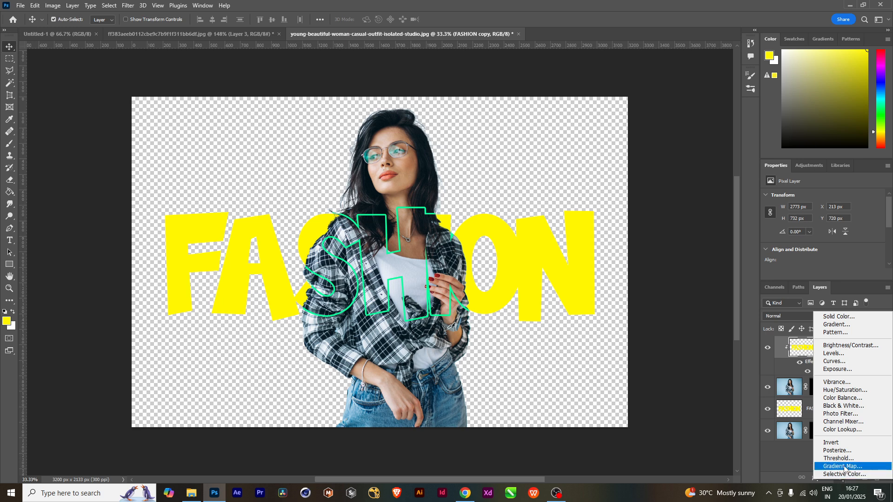
left_click(843, 466)
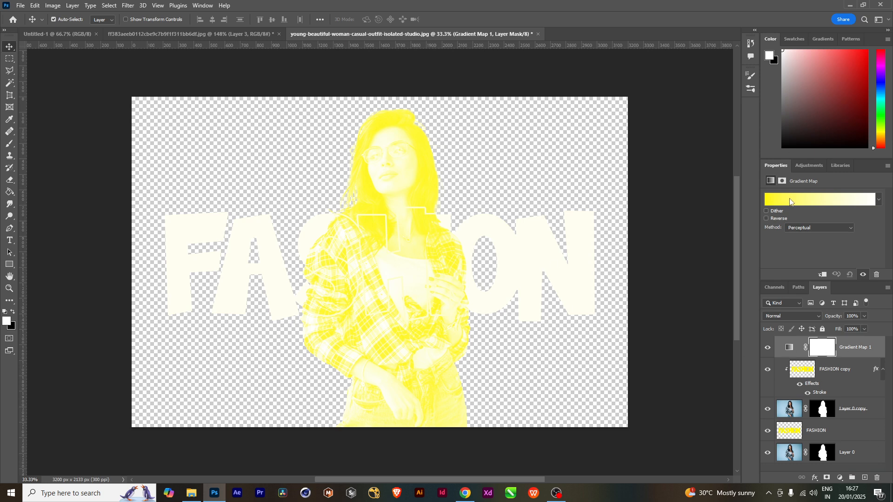
left_click(823, 203)
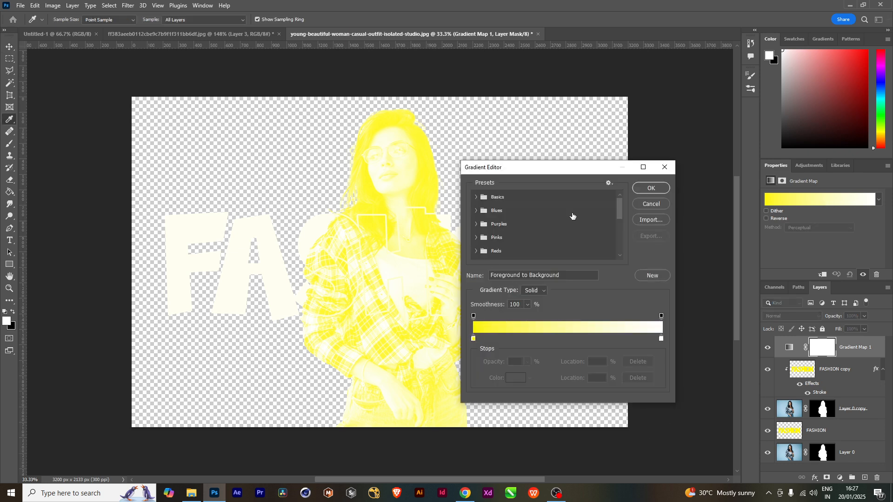
double_click(473, 339)
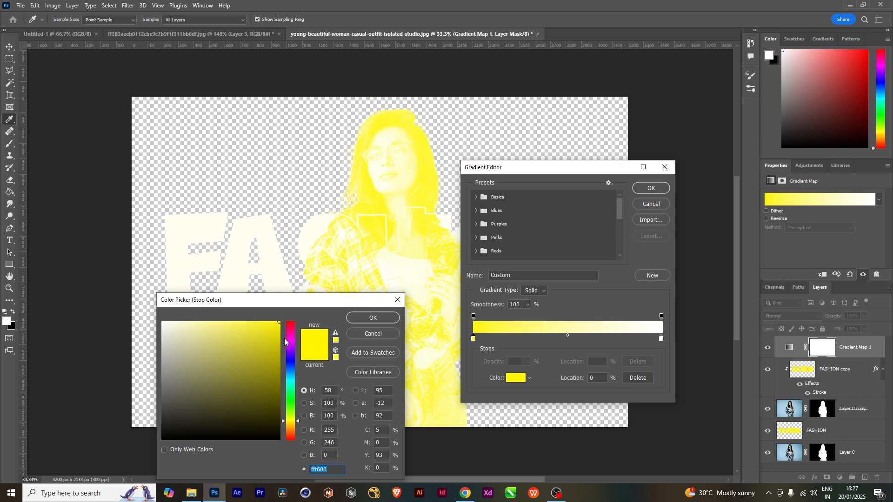
left_click(289, 340)
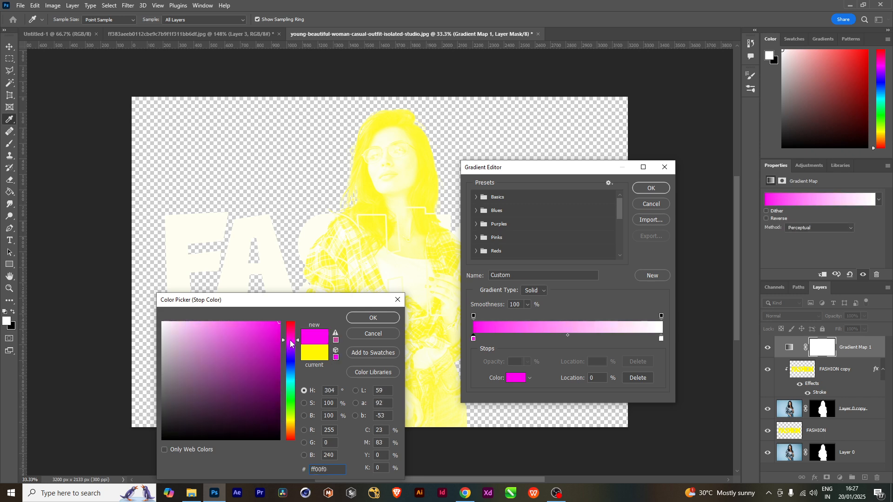
left_click_drag(290, 340, 290, 427)
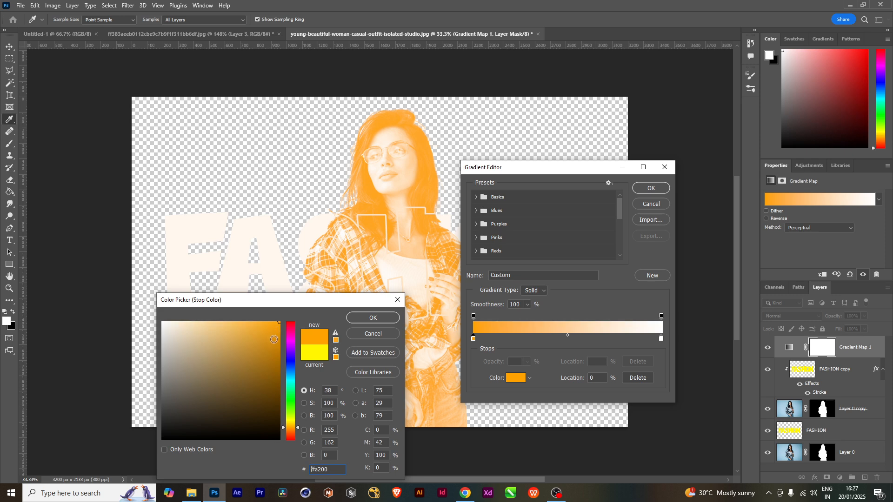
mouse_move(272, 341)
left_mouse_down()
mouse_move(233, 347)
mouse_move(219, 330)
mouse_move(205, 334)
mouse_move(239, 367)
mouse_move(253, 351)
mouse_move(259, 377)
mouse_move(259, 349)
mouse_move(253, 370)
mouse_move(246, 338)
left_mouse_up()
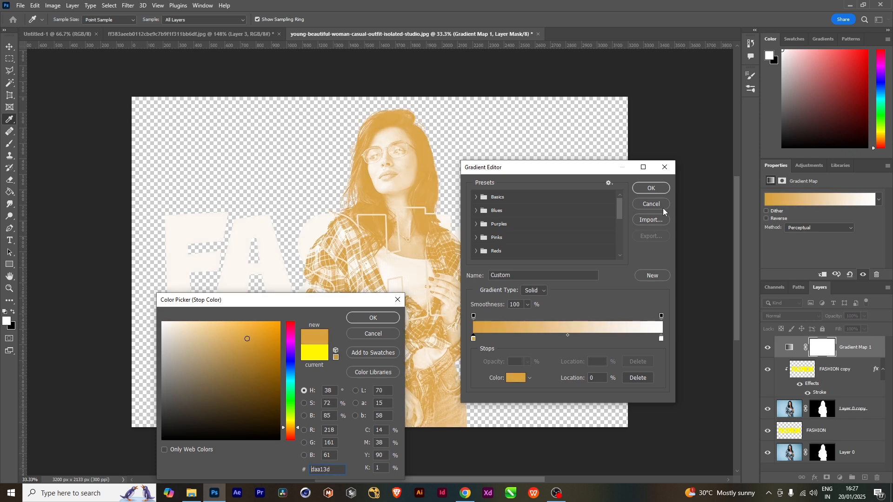
left_click(651, 189)
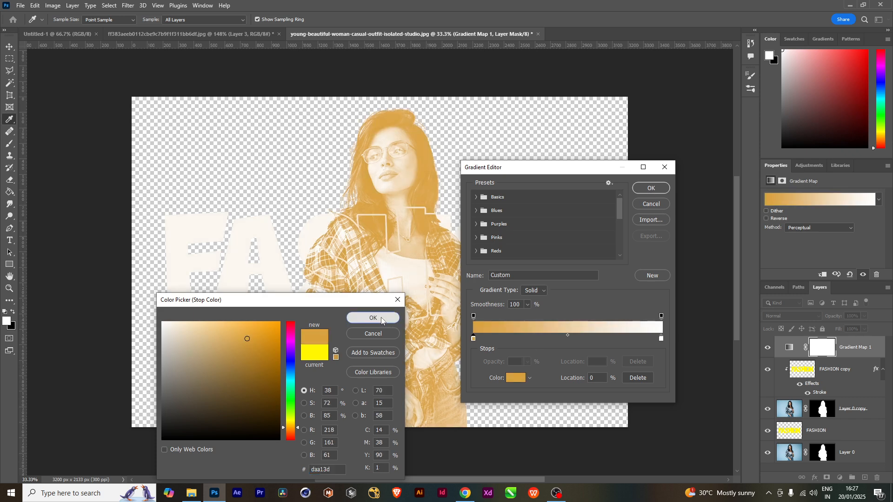
left_click(389, 320)
left_click(651, 190)
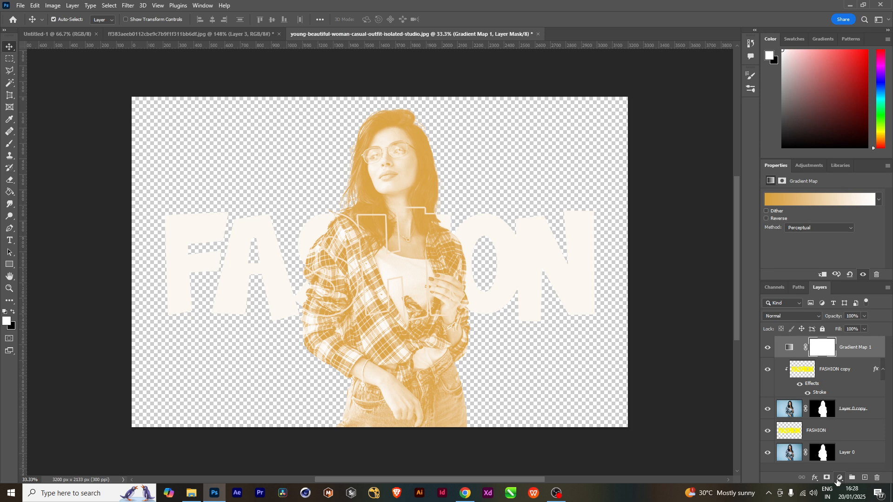
Add a Gradient Fill layer at the top of the stack with a dark olive starting stop fading to transparent.
left_click(839, 479)
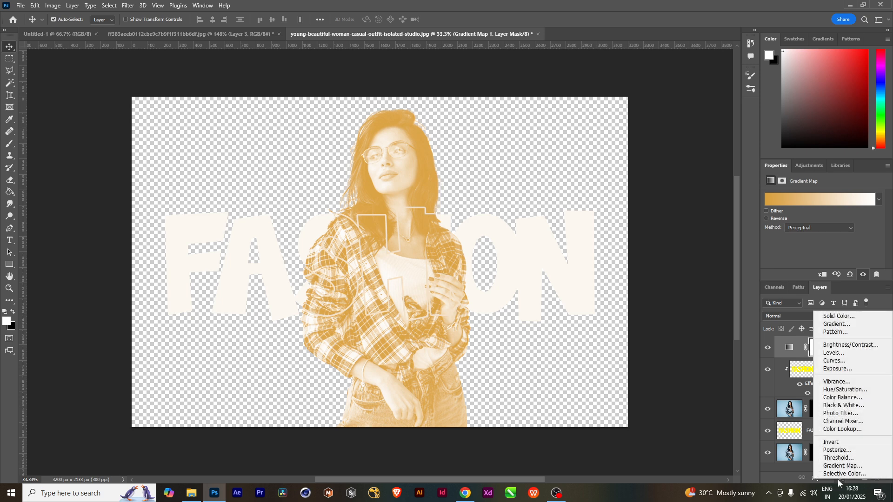
left_click(864, 325)
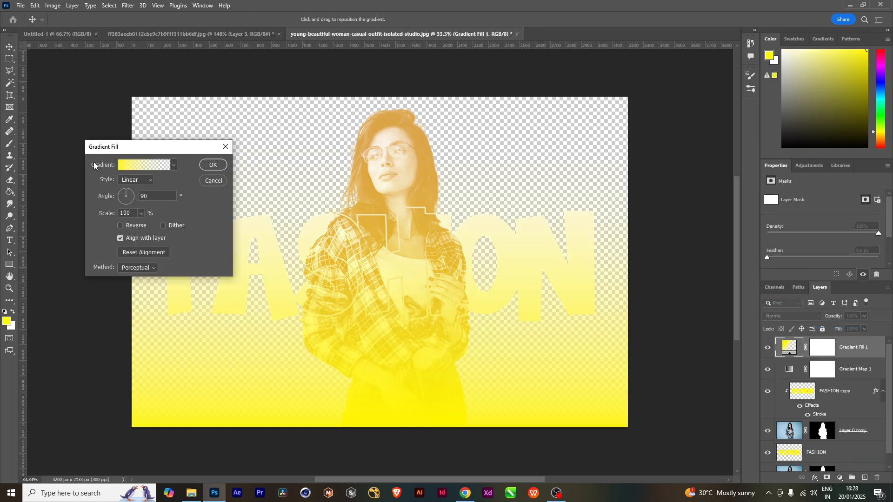
left_click(165, 167)
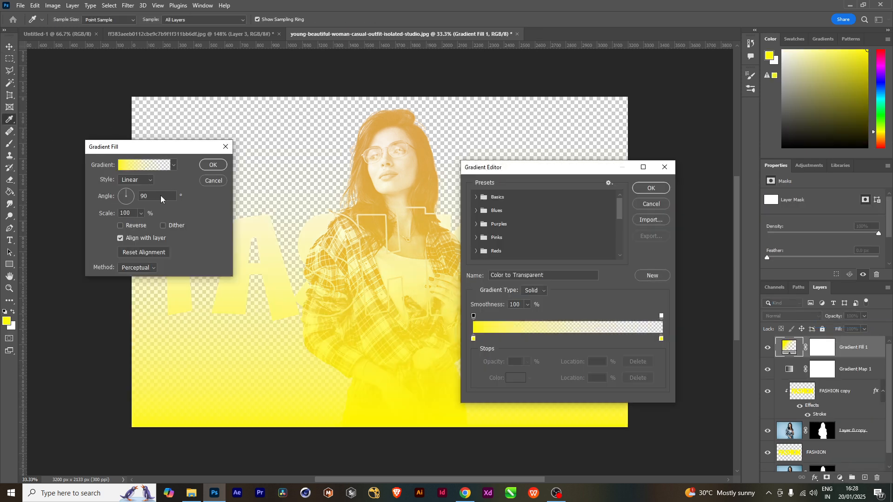
left_click(474, 339)
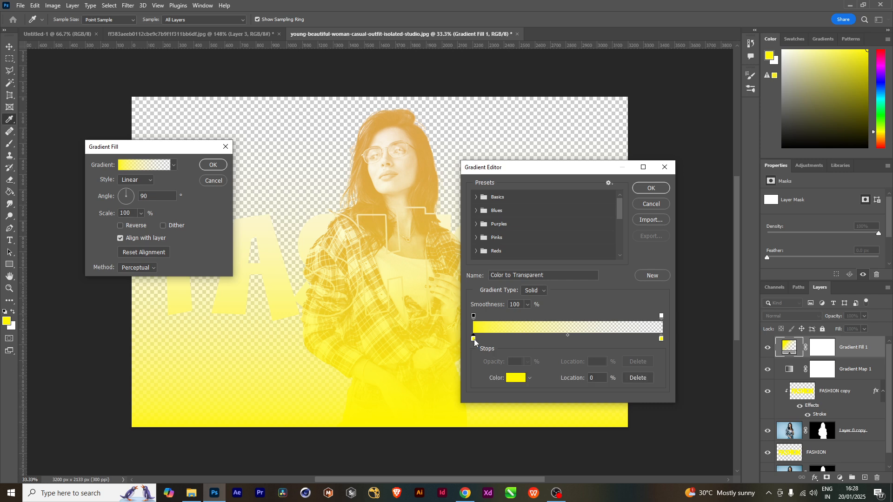
double_click(473, 340)
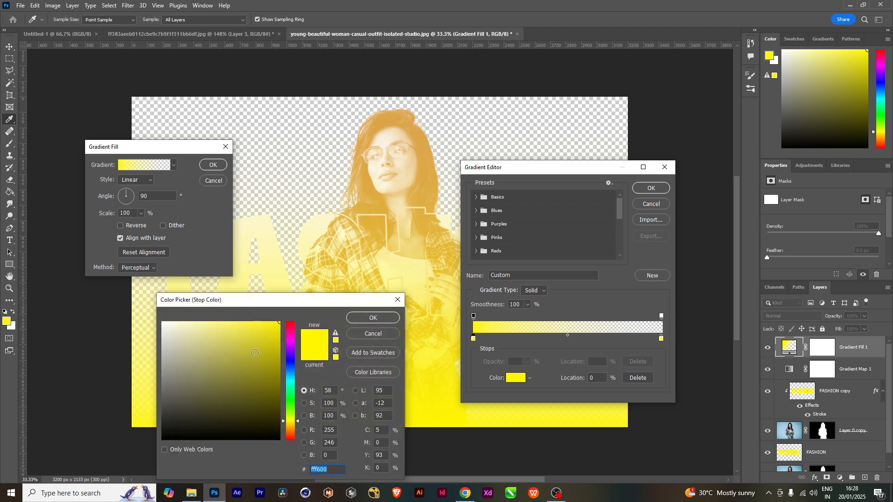
left_click_drag(186, 355, 276, 381)
left_click(372, 318)
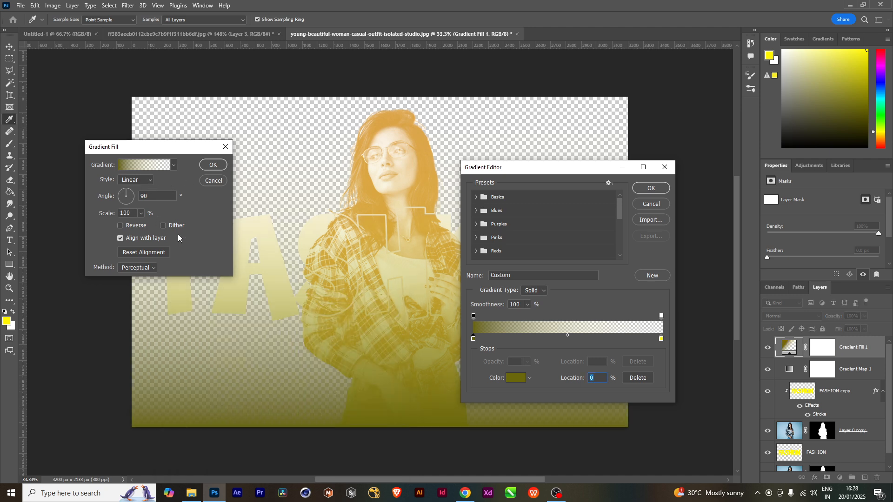
left_click(641, 190)
Set the gradient fill's style to Radial and its scale to 440%.
left_click(136, 181)
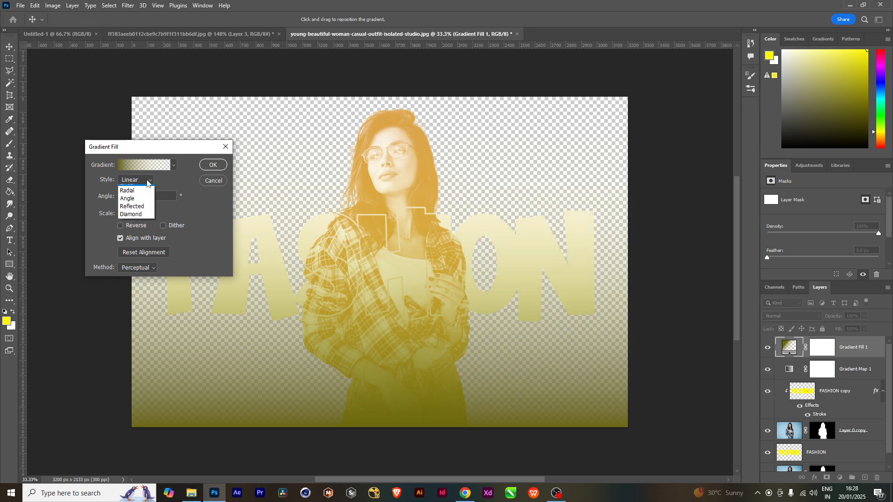
left_click(135, 196)
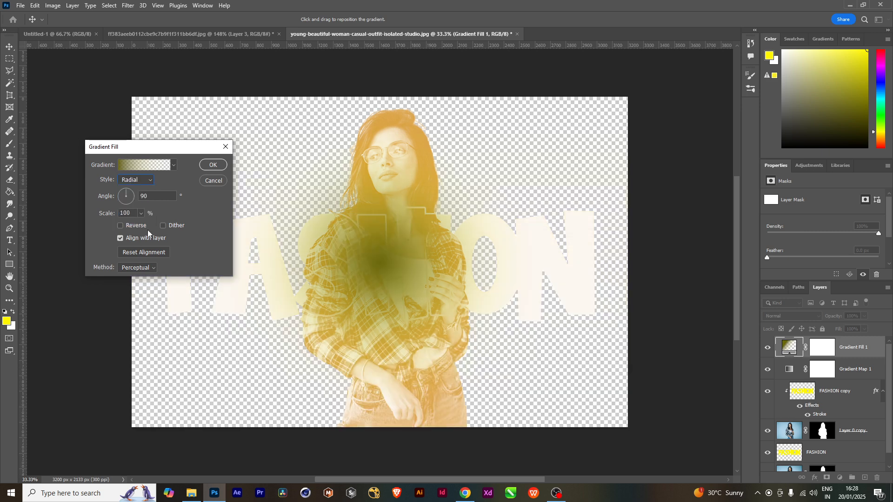
left_click(141, 214)
mouse_move(142, 224)
left_mouse_down()
mouse_move(164, 225)
mouse_move(155, 225)
left_mouse_up()
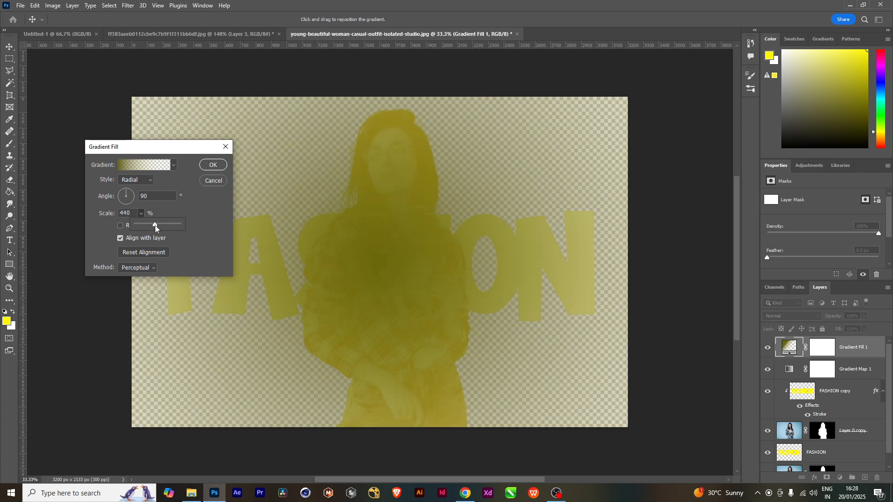
left_click(213, 166)
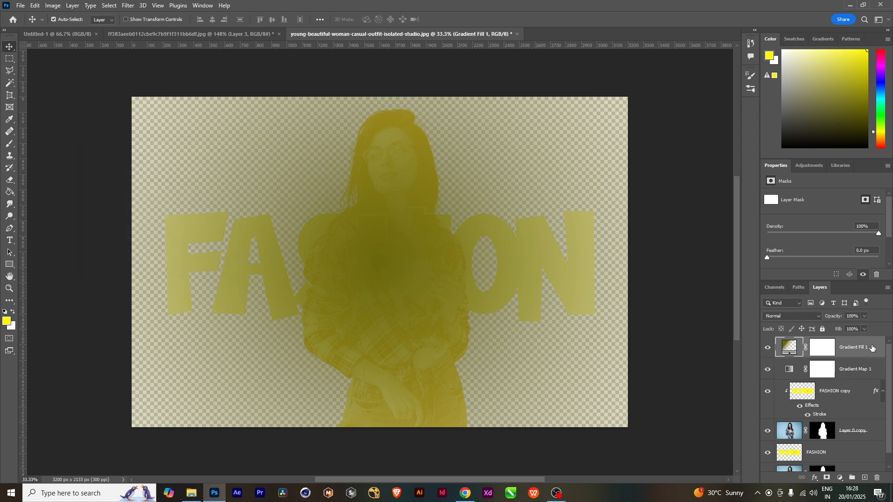
Duplicate the Gradient Fill 1 layer, hide the duplicate, and select the original.
left_click_drag(873, 351, 865, 477)
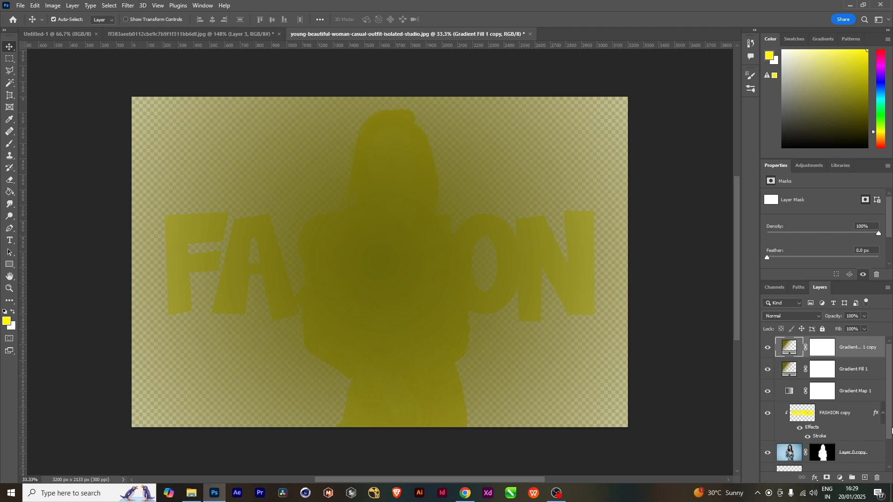
left_click(768, 347)
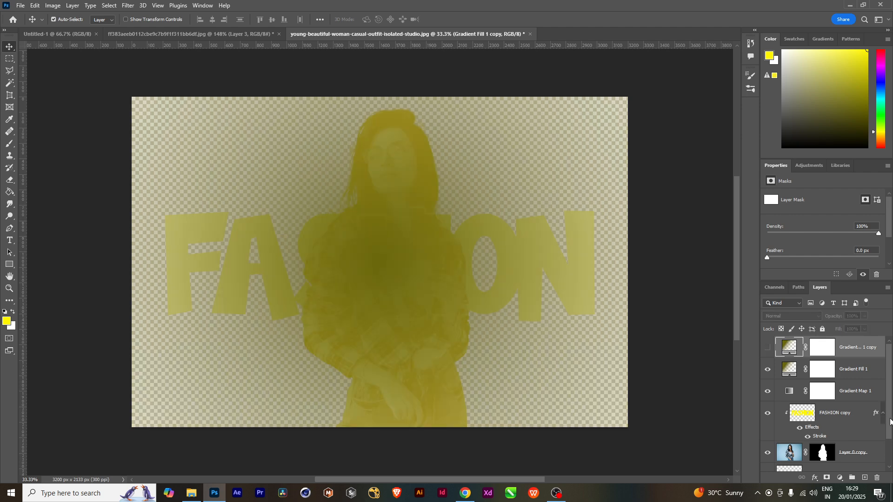
left_click(866, 372)
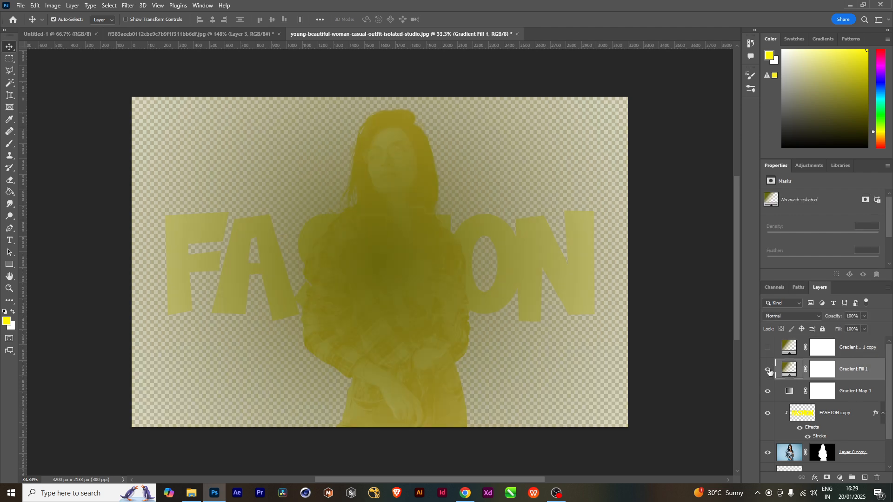
Move the Gradient Fill 1 layer below the FASHION layer, directly above Layer 0, and keep it visible.
left_click(768, 370)
scroll(889, 444, "down", 2)
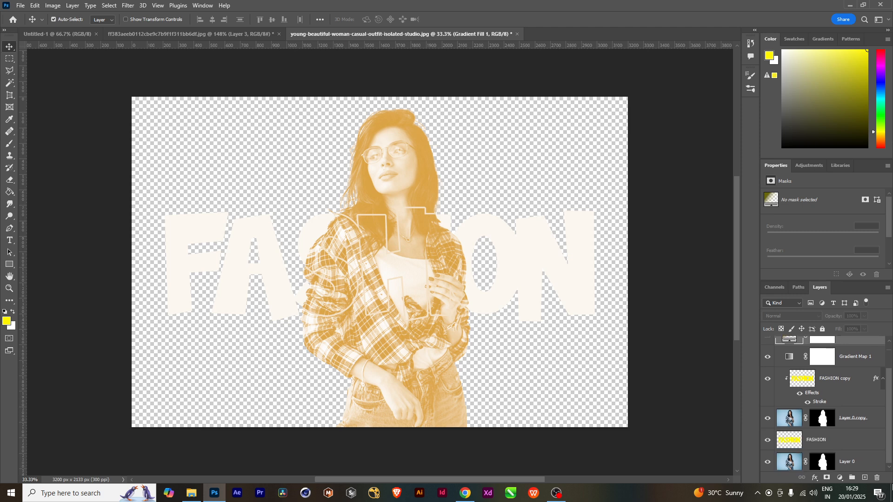
scroll(889, 437, "up", 2)
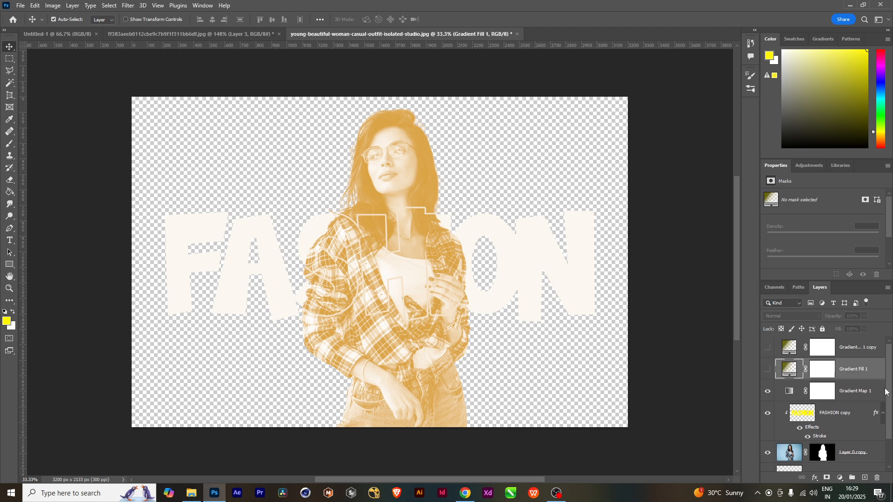
left_click(767, 369)
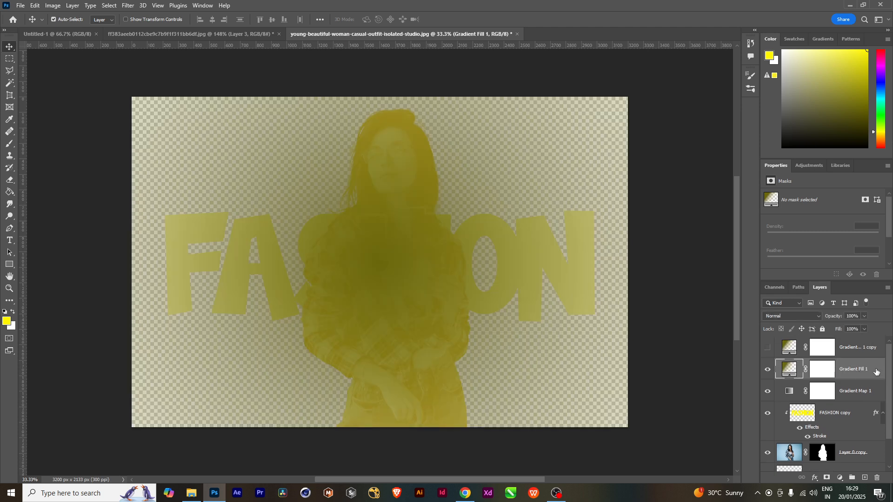
left_click_drag(876, 372, 857, 455)
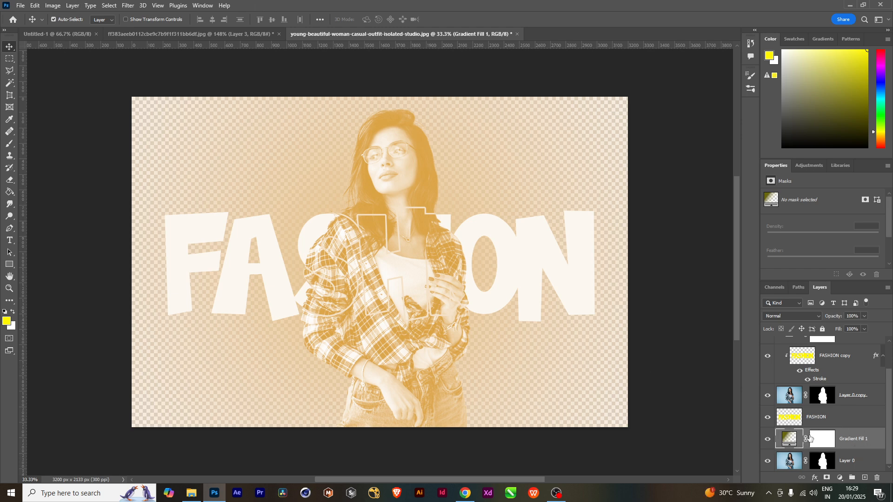
Reopen the Gradient Fill 1 settings and increase the radial gradient's scale to 791%.
double_click(790, 442)
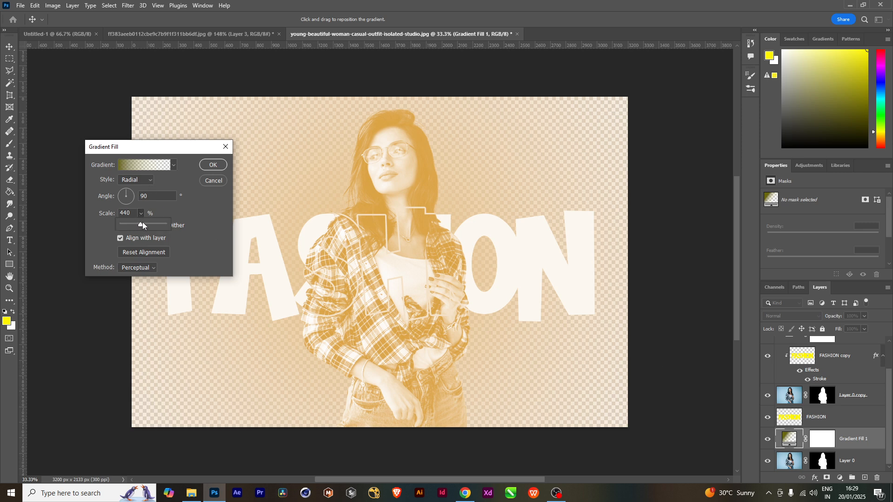
left_click_drag(142, 223, 157, 225)
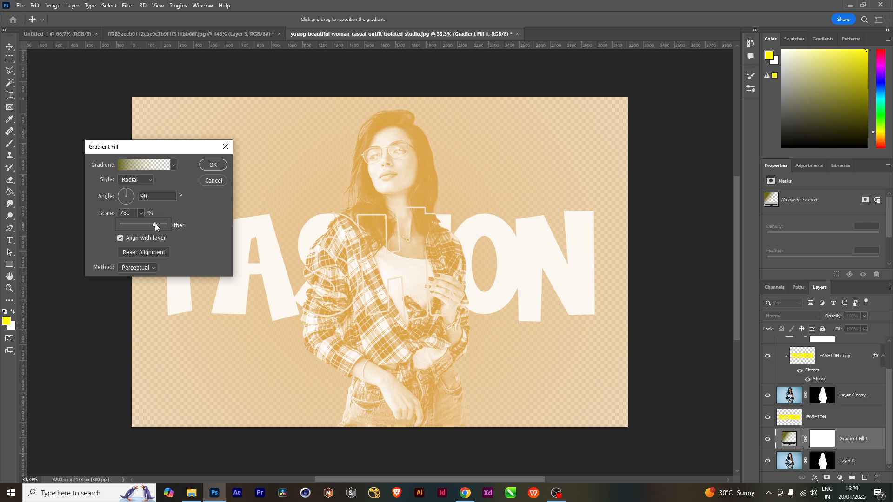
left_click(150, 180)
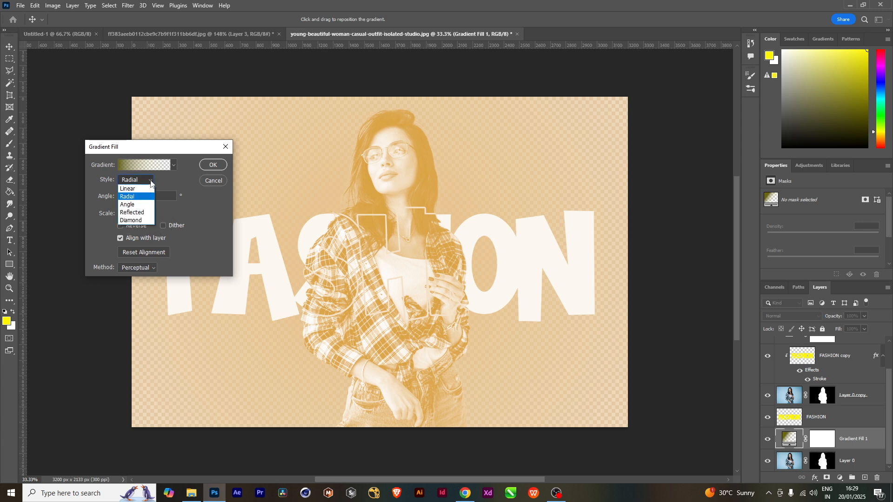
left_click(212, 205)
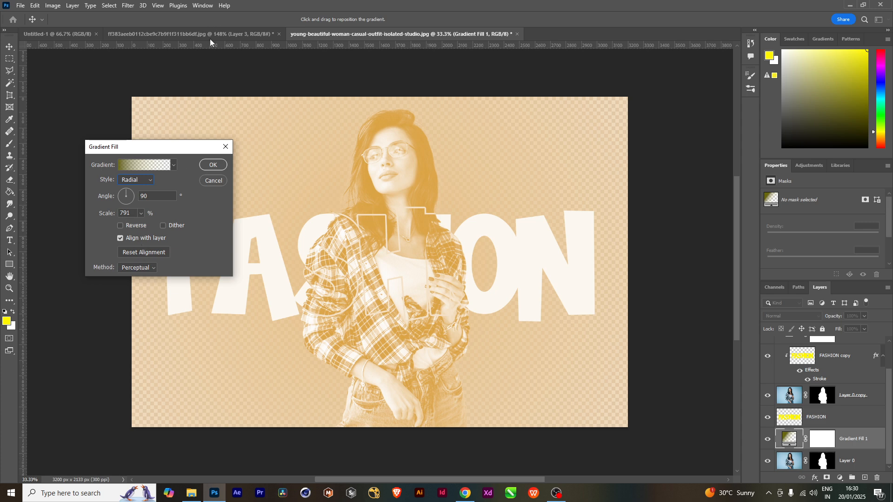
Try the Reflected, Angle and Diamond styles on the gradient fill.
left_click(151, 180)
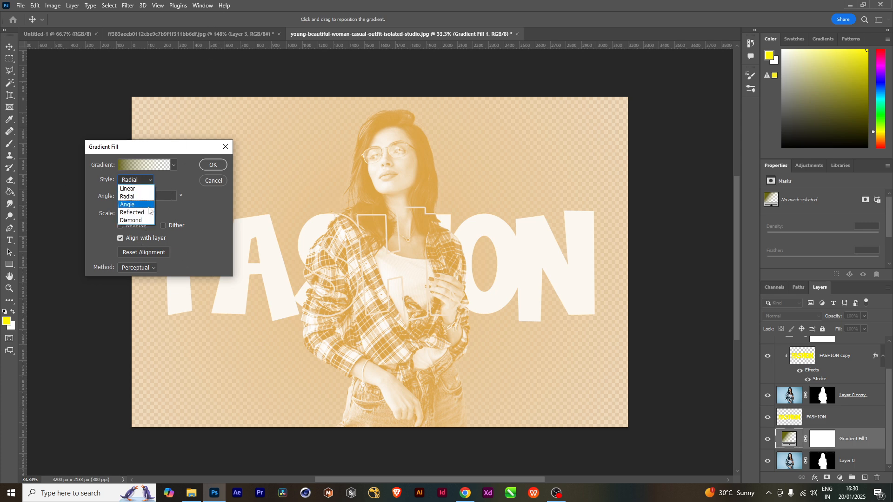
left_click(143, 212)
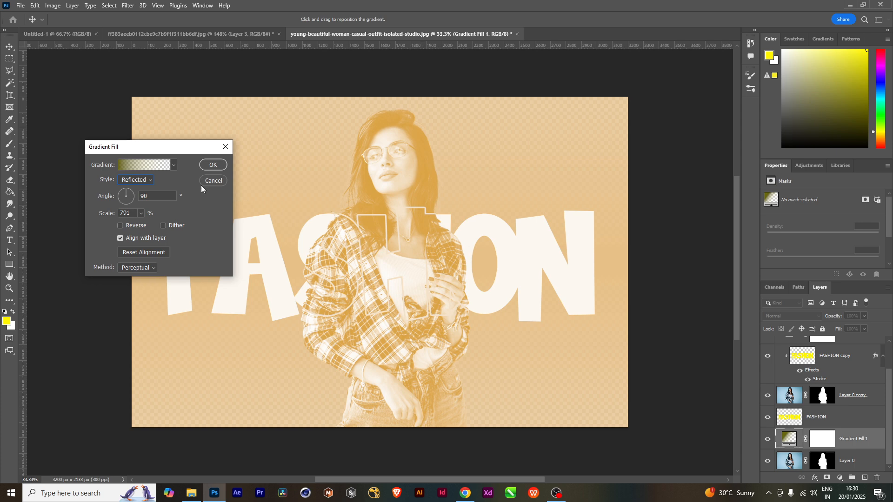
left_click(150, 180)
left_click(137, 206)
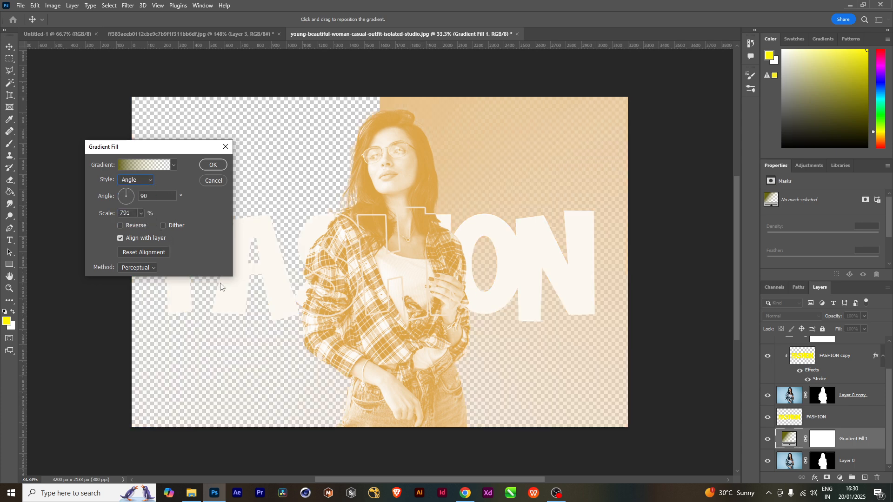
left_click(152, 180)
left_click(142, 197)
left_click(142, 182)
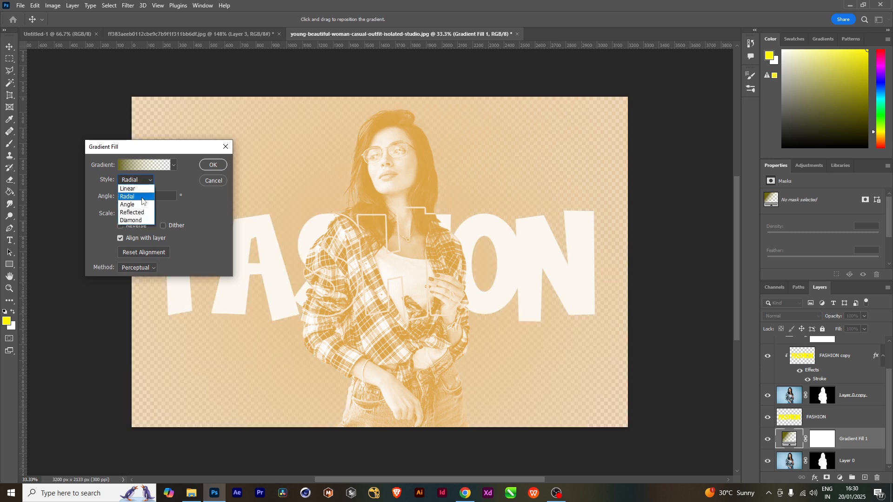
left_click(132, 221)
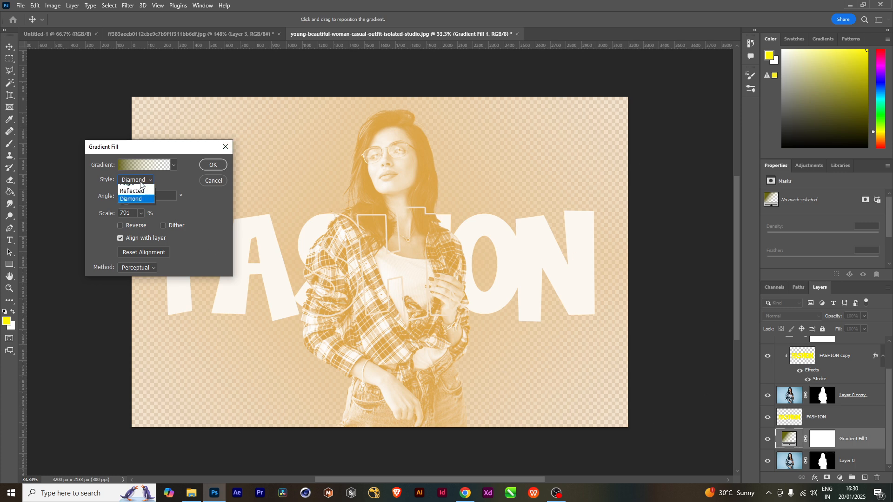
left_click(140, 205)
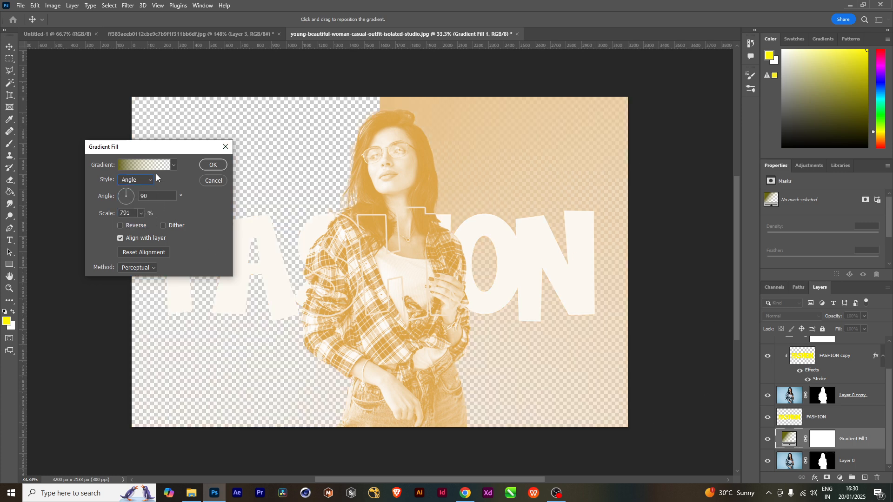
Set the gradient fill's style to Radial with a scale of 813% and apply the settings.
left_click(142, 179)
left_click(140, 197)
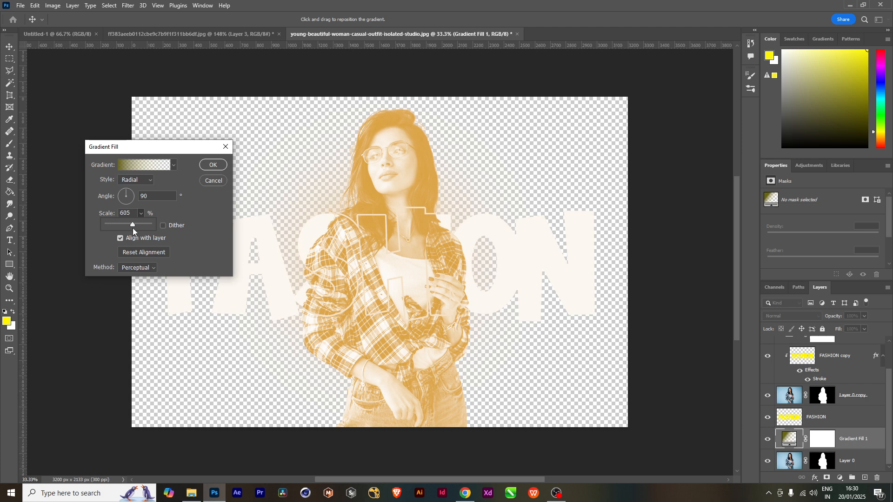
mouse_move(133, 228)
left_mouse_down()
mouse_move(113, 226)
mouse_move(141, 224)
left_mouse_up()
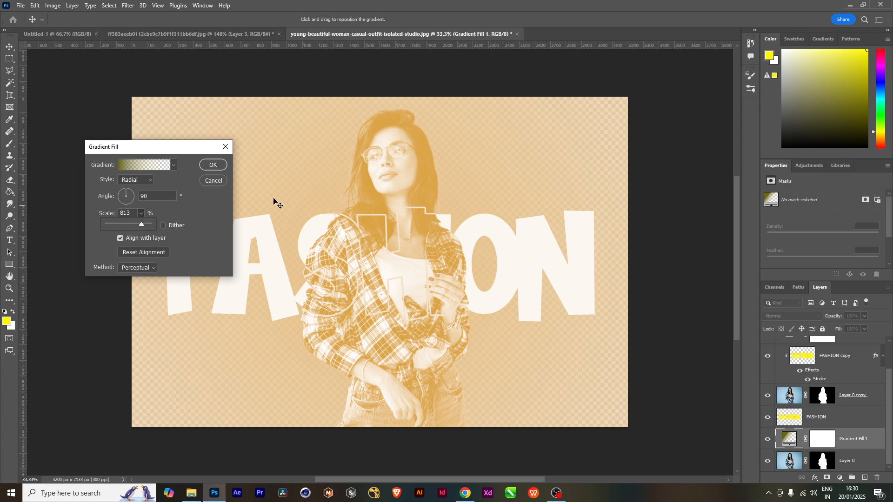
left_click(222, 167)
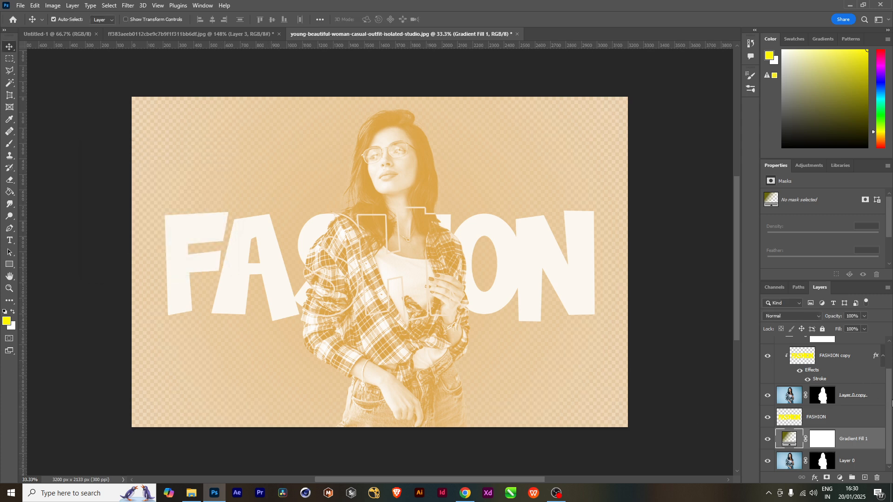
Hide the Gradient Map 1 adjustment layer.
scroll(891, 410, "up", 2)
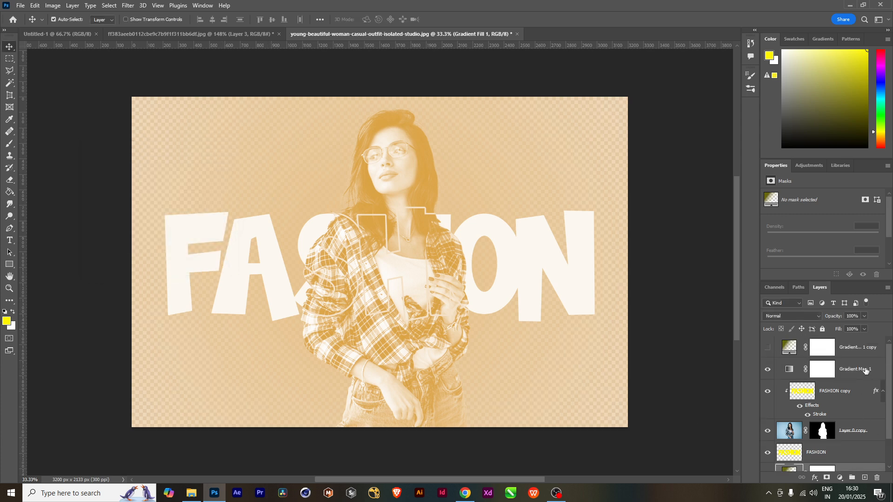
left_click(787, 372)
left_click(768, 370)
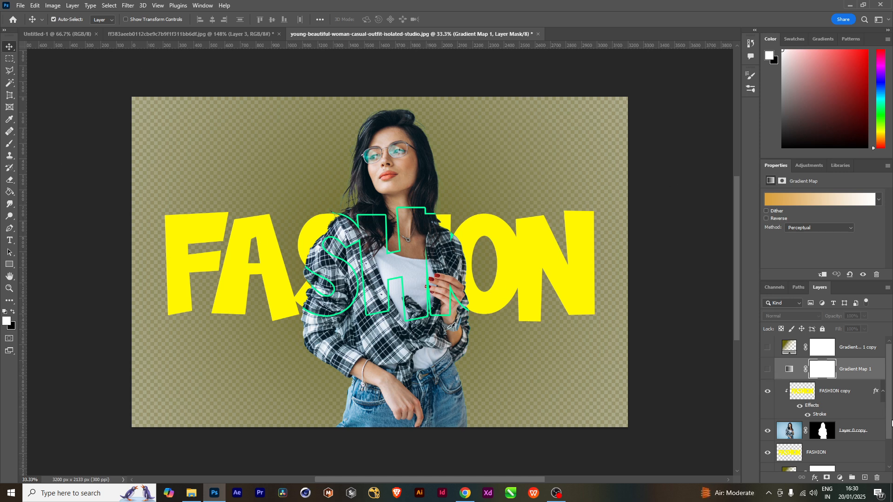
Edit Gradient Fill 1's gradient, sampling #f1f5f8 from the artwork for the starting colour stop and #0f1d2a for the ending stop.
scroll(889, 423, "down", 2)
double_click(789, 439)
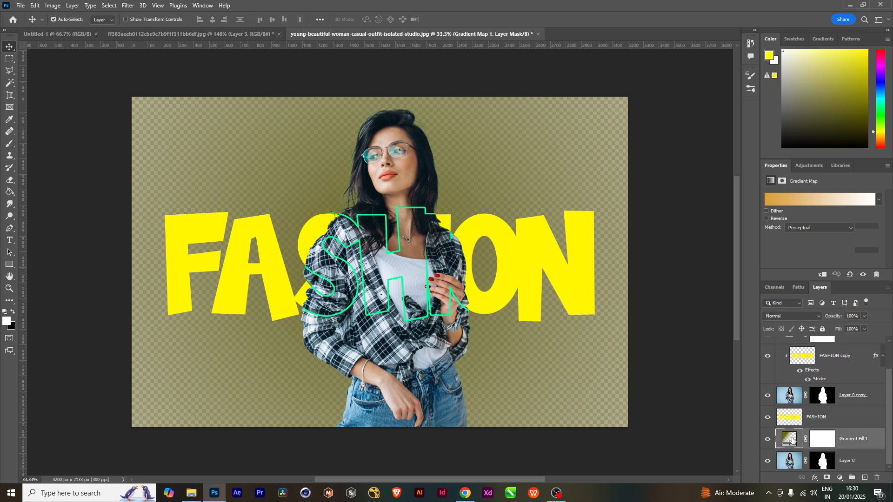
left_click(165, 166)
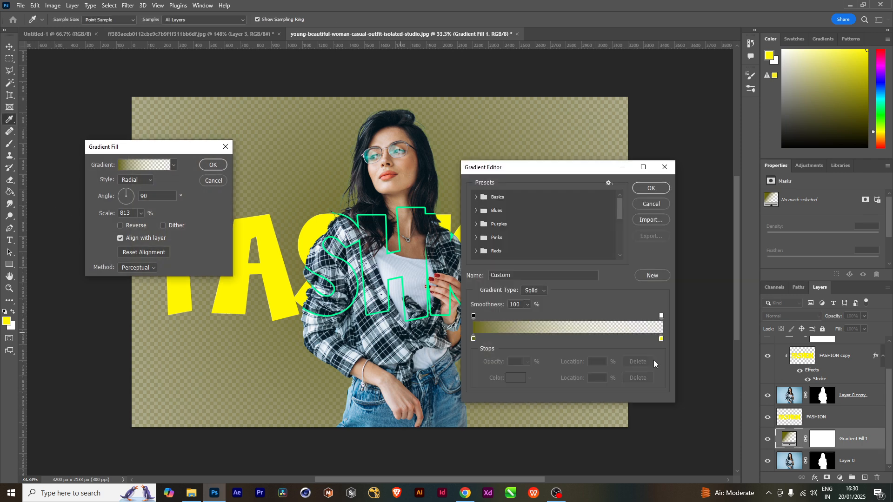
double_click(473, 339)
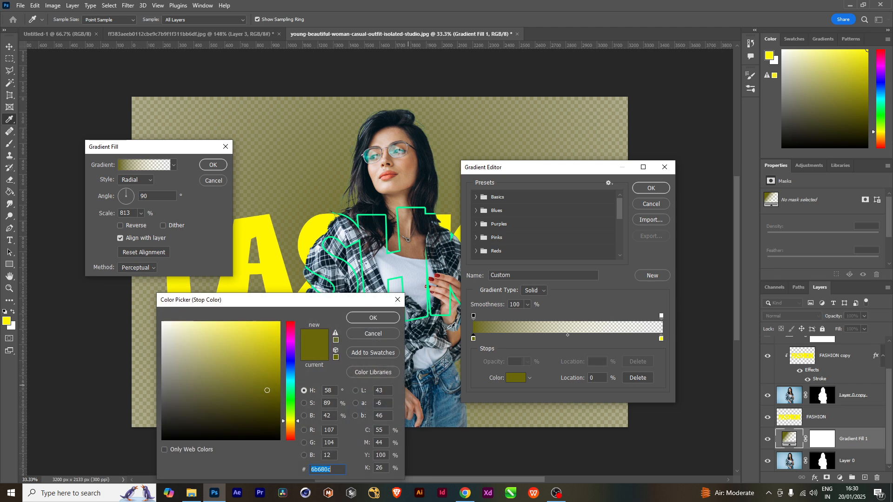
left_click(342, 236)
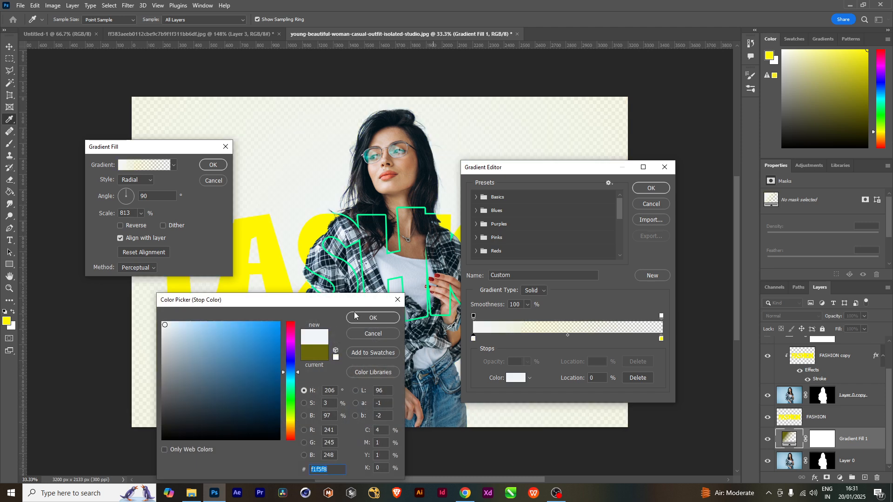
left_click(372, 317)
double_click(662, 339)
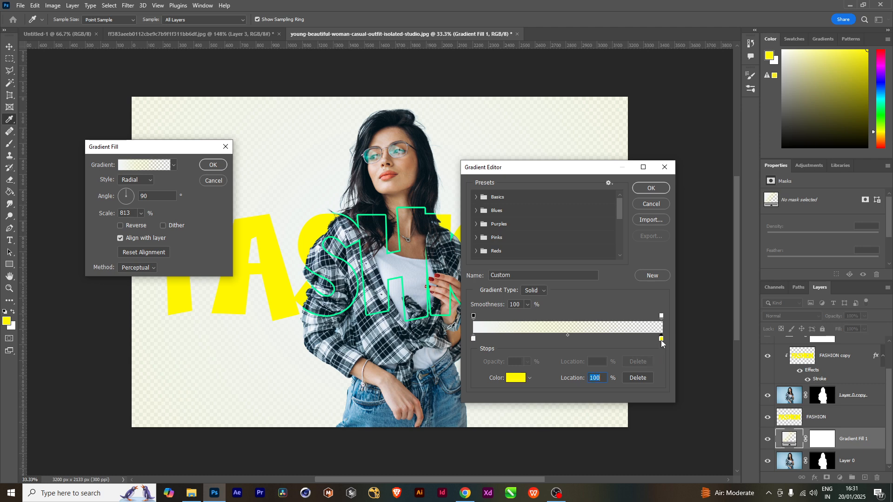
left_click(327, 261)
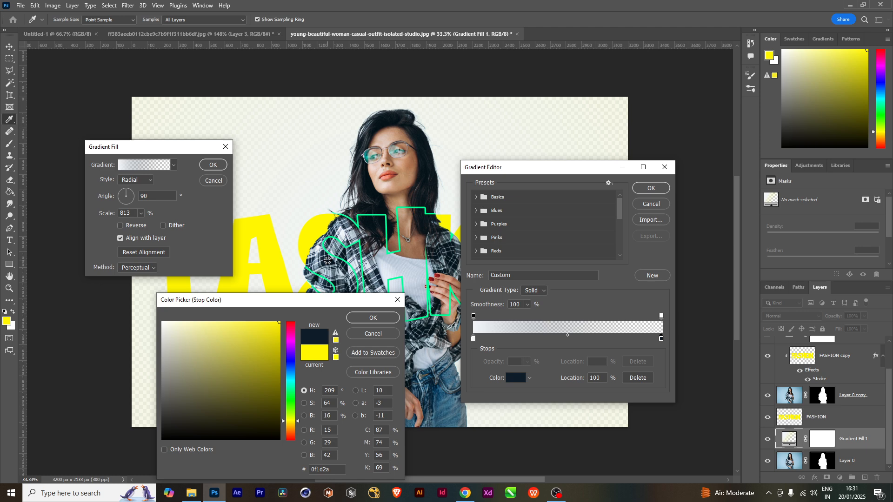
left_click(396, 320)
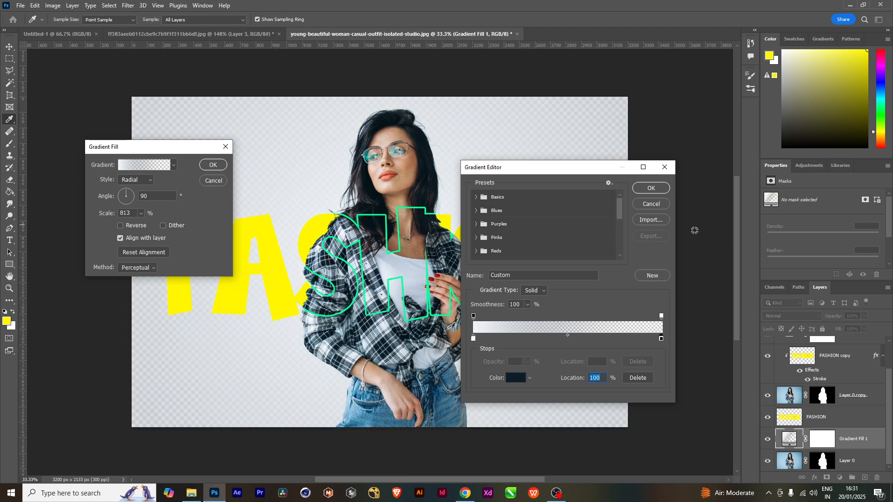
Move the gradient's starting colour stop to 47% and add new colour stops at 14% and 59%.
left_click_drag(473, 339, 542, 341)
left_click(499, 339)
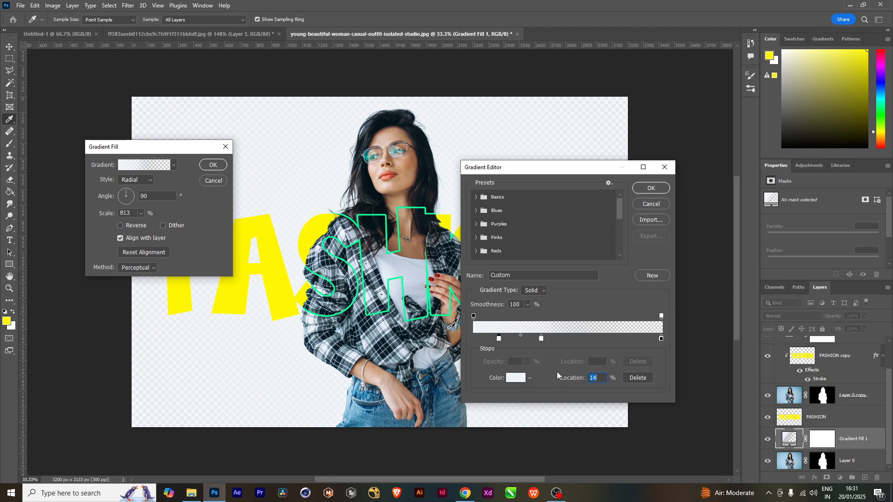
left_click_drag(542, 338, 561, 338)
left_click(584, 331)
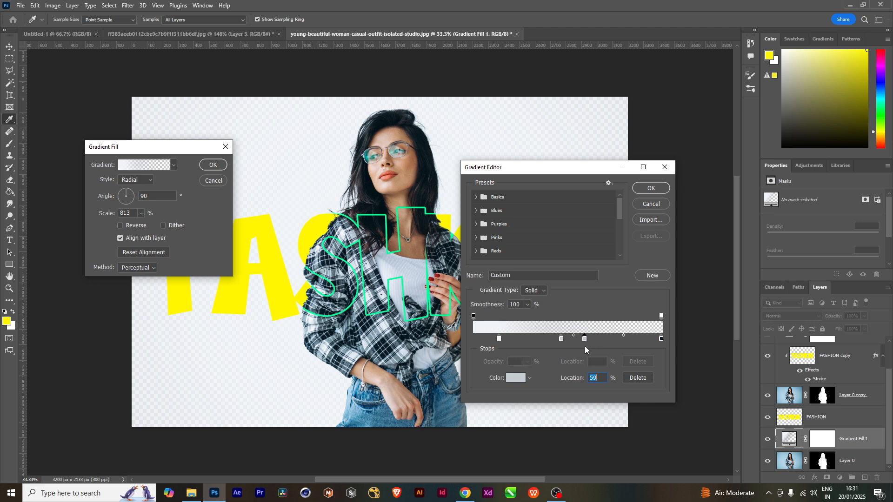
Recolour the gradient's 14% colour stop to a light blue.
double_click(499, 338)
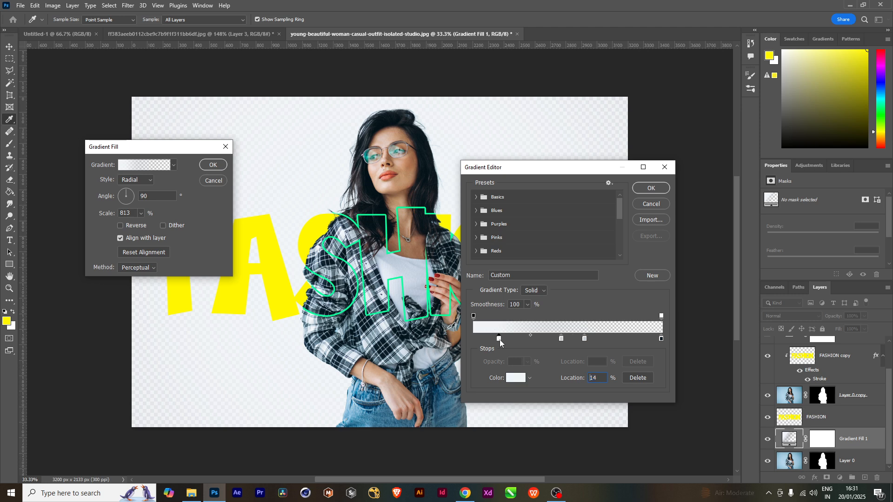
left_click(233, 328)
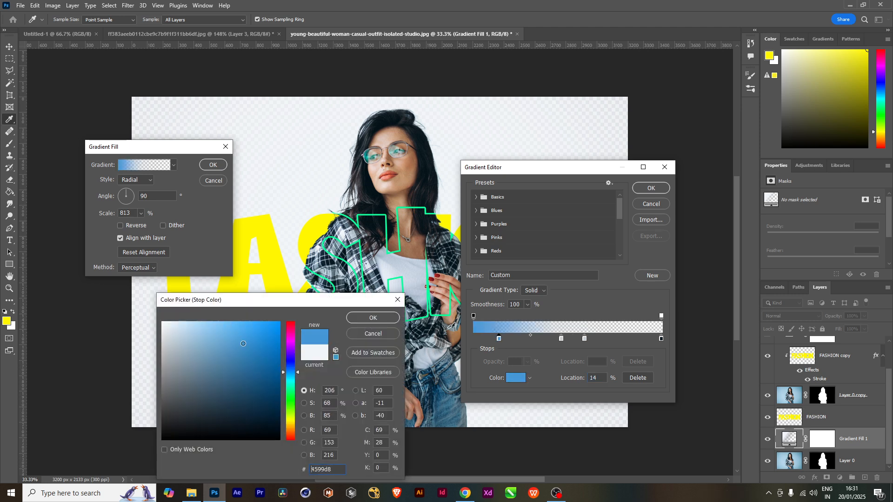
left_click(243, 344)
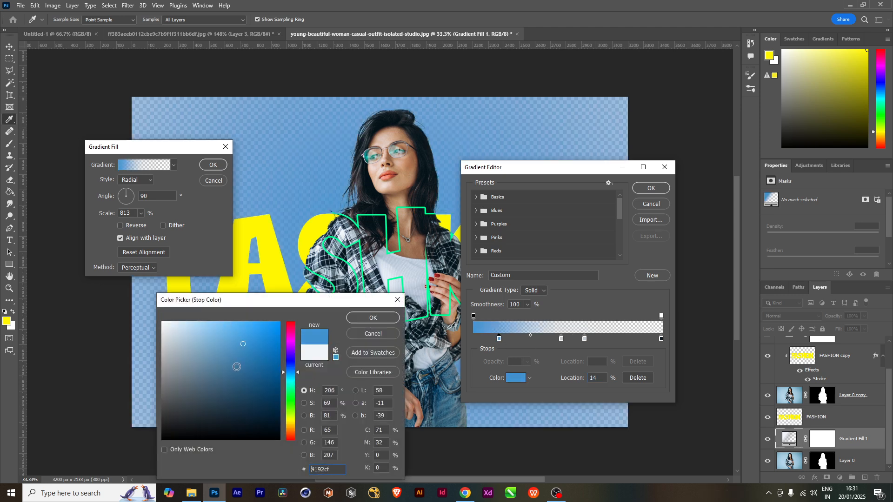
left_click(244, 375)
left_click_drag(242, 359, 228, 338)
left_click(372, 318)
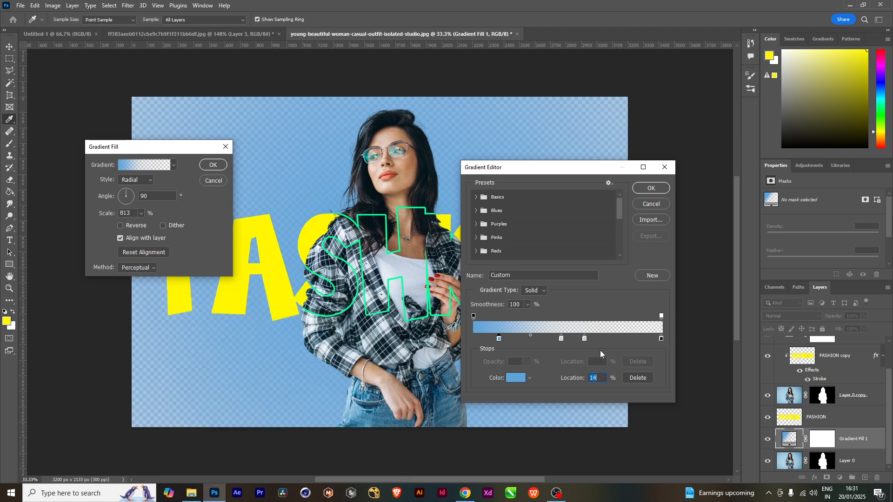
Set the gradient's 47% colour stop to #3793ee.
double_click(561, 339)
left_click(230, 371)
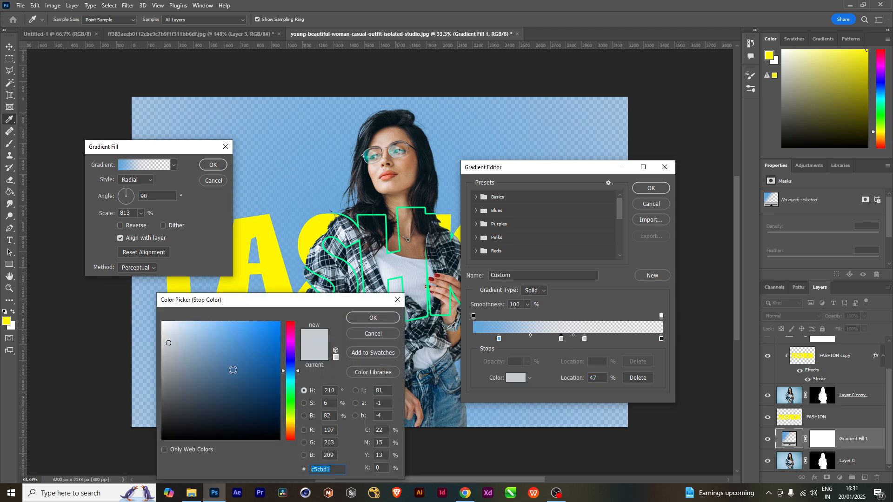
mouse_move(218, 370)
left_mouse_down()
mouse_move(222, 340)
mouse_move(253, 329)
left_mouse_up()
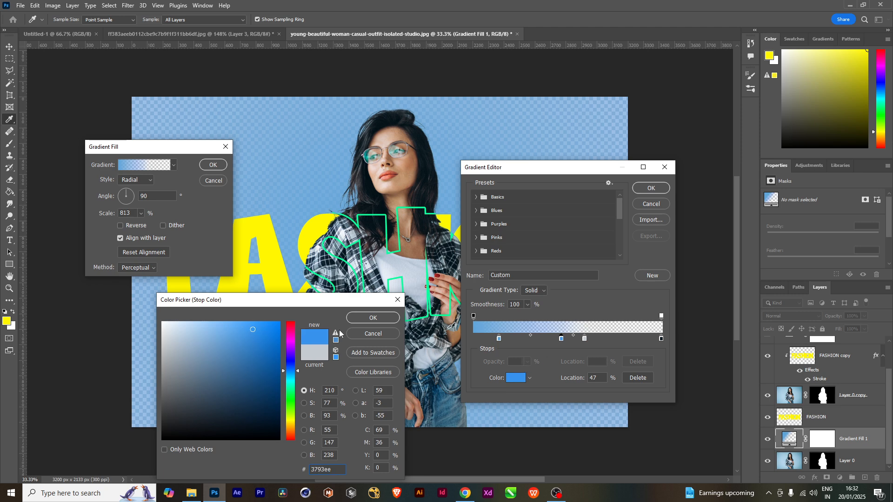
left_click(371, 318)
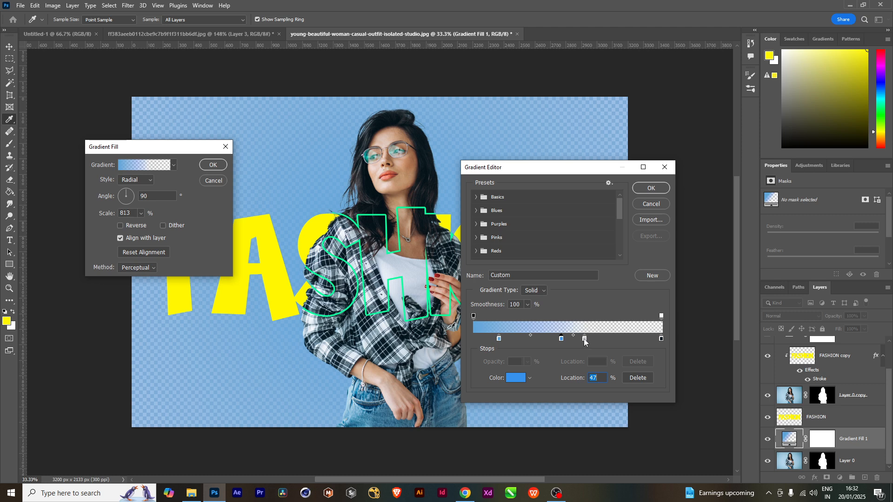
Remove the gradient's 59% colour stop, shift the light blue stop further along, and move the #3793ee stop to 66%.
left_click_drag(584, 339, 478, 480)
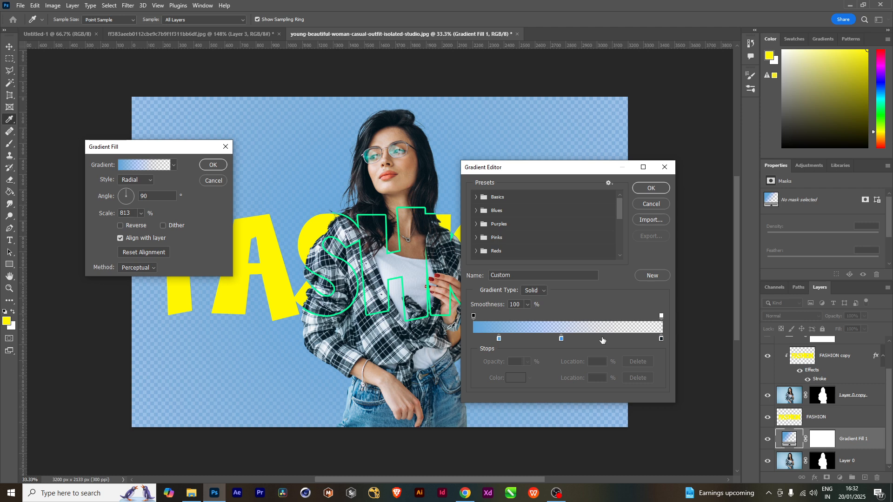
left_click_drag(561, 338, 575, 342)
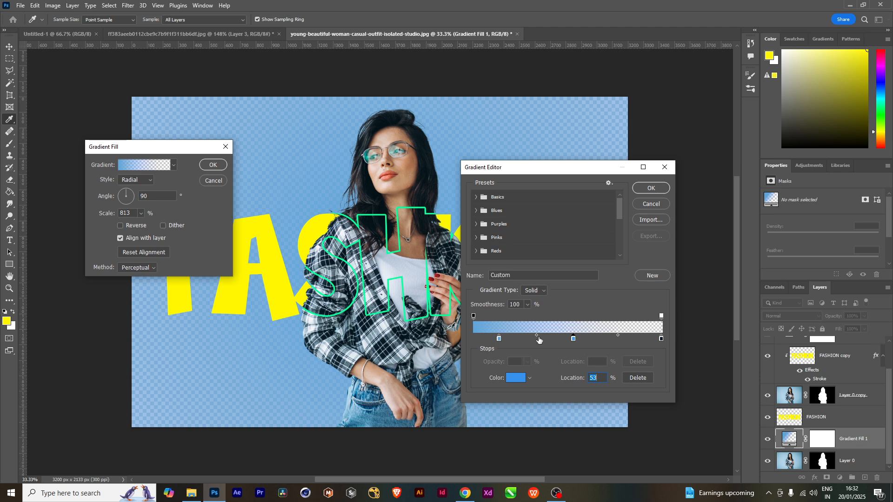
left_click_drag(498, 339, 518, 338)
left_click_drag(576, 341, 599, 343)
Set the gradient's 66% colour stop to dark blue #082e54 and accept the edited gradient.
double_click(598, 340)
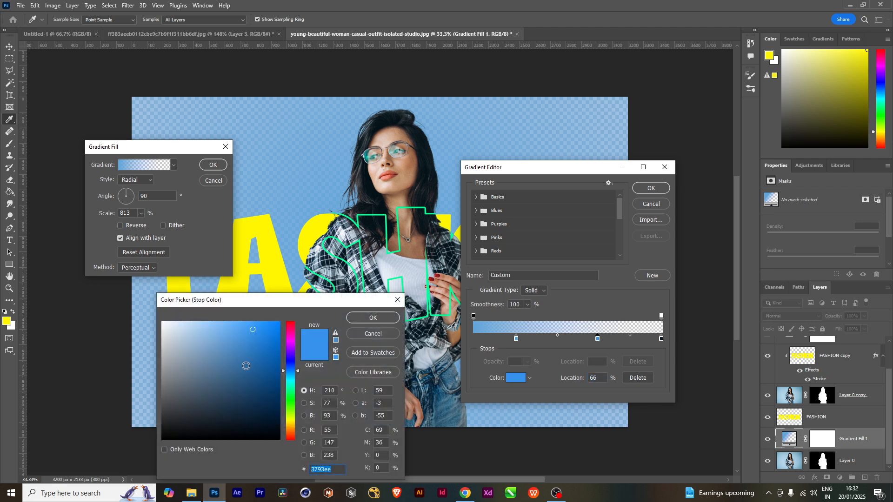
left_click(255, 399)
left_click(238, 371)
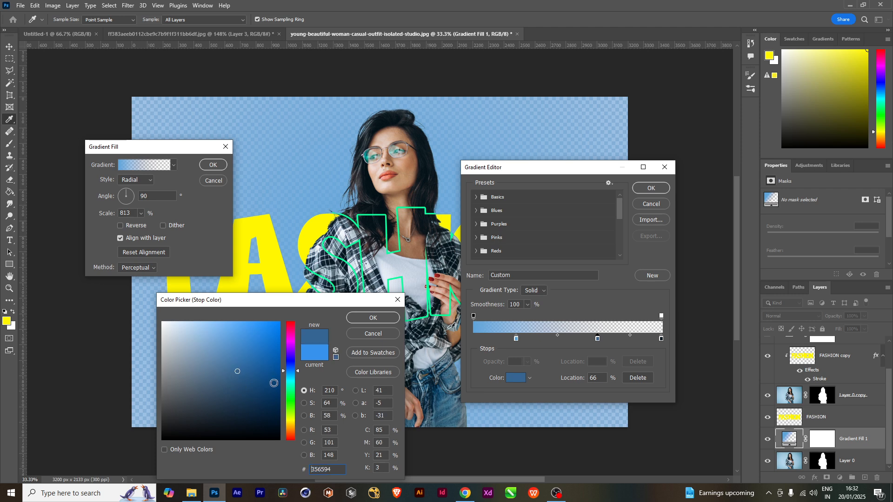
left_click(274, 383)
left_click(258, 361)
left_click(263, 392)
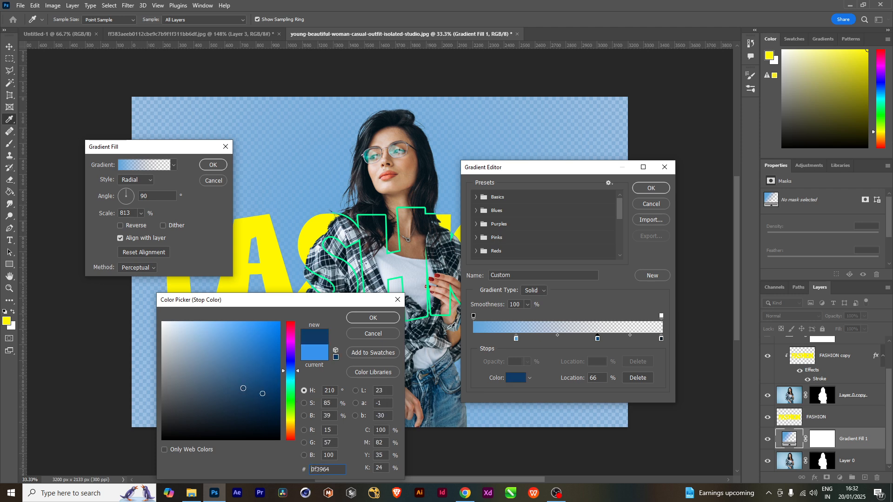
left_click(243, 390)
left_click(271, 401)
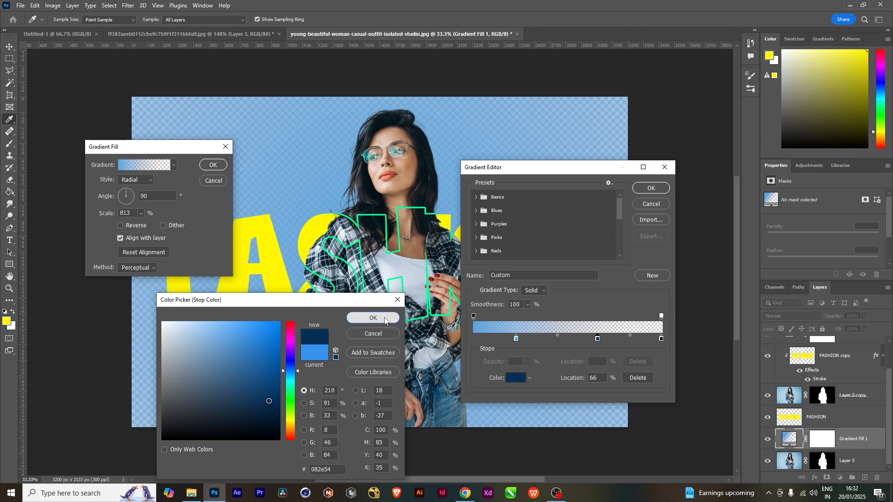
left_click(372, 317)
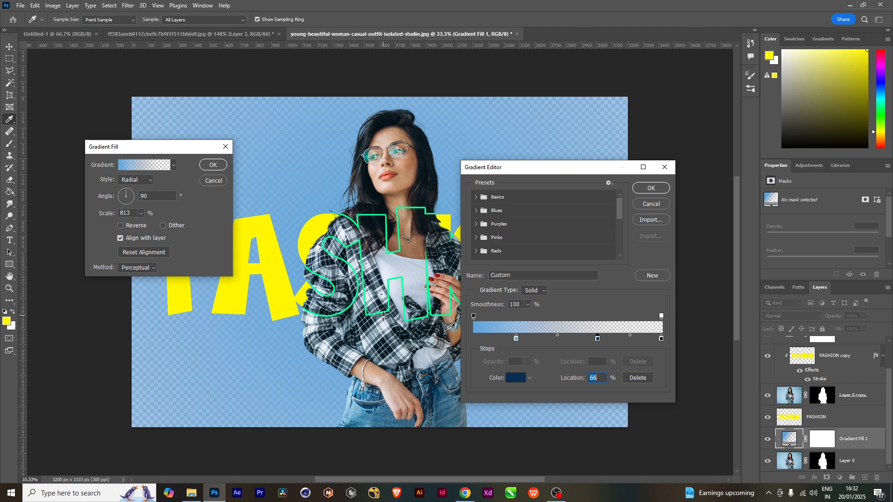
left_click(655, 188)
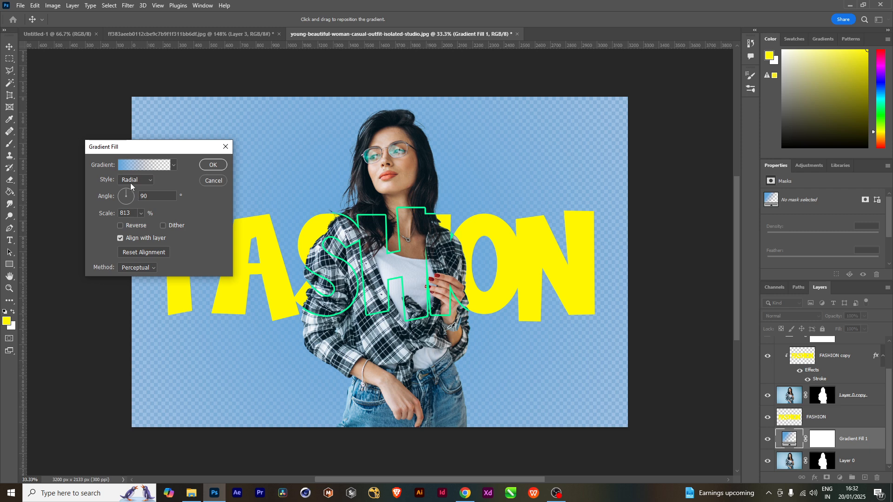
Try the Angle style on the gradient fill with a scale of 407%.
left_click(131, 182)
left_click(137, 206)
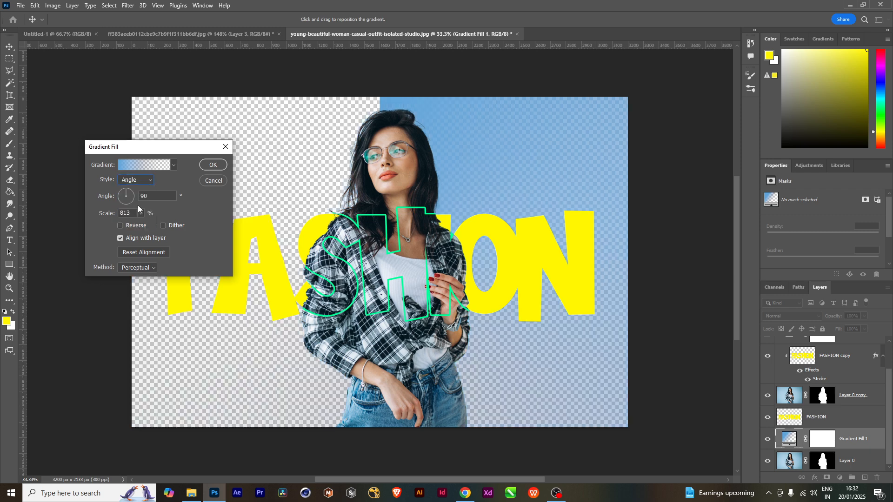
left_click(142, 213)
left_click_drag(149, 226, 147, 226)
Try the Reflected style on the gradient fill with a scale of 308%.
left_click(135, 180)
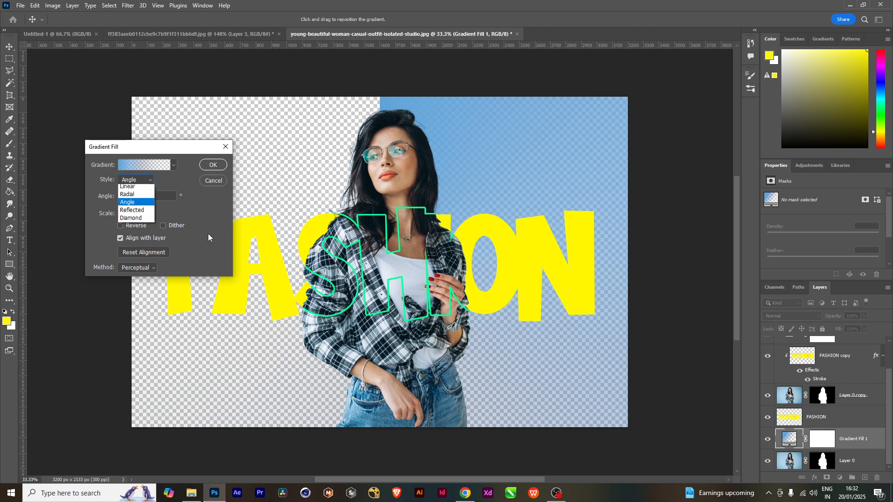
left_click(135, 212)
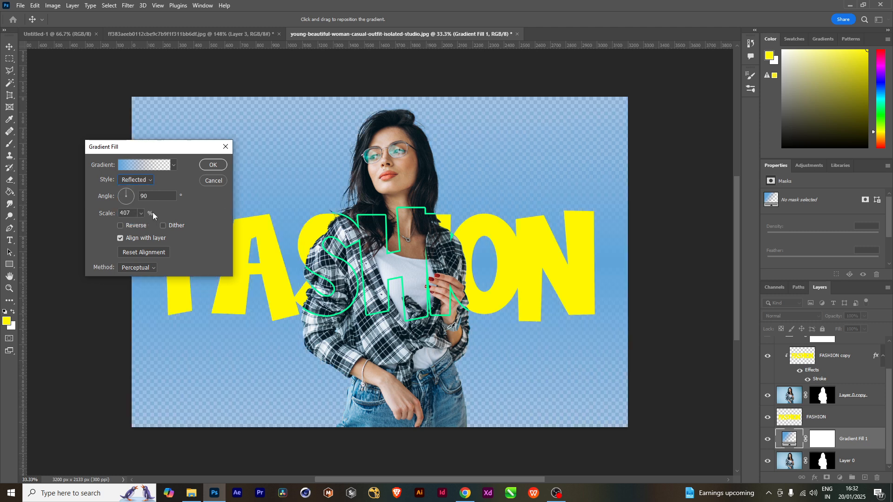
left_click(140, 213)
mouse_move(140, 226)
left_mouse_down()
mouse_move(152, 227)
mouse_move(137, 225)
left_mouse_up()
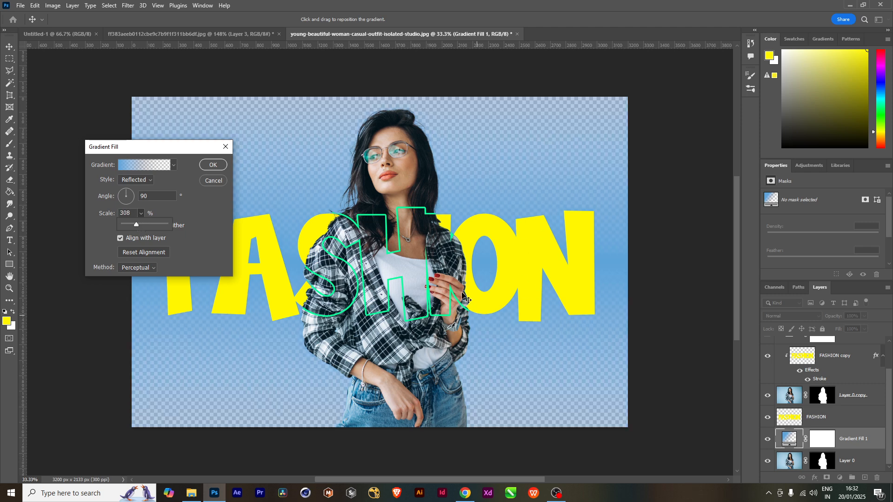
Set the gradient fill to the Radial style at 901% scale and apply it.
left_click(139, 177)
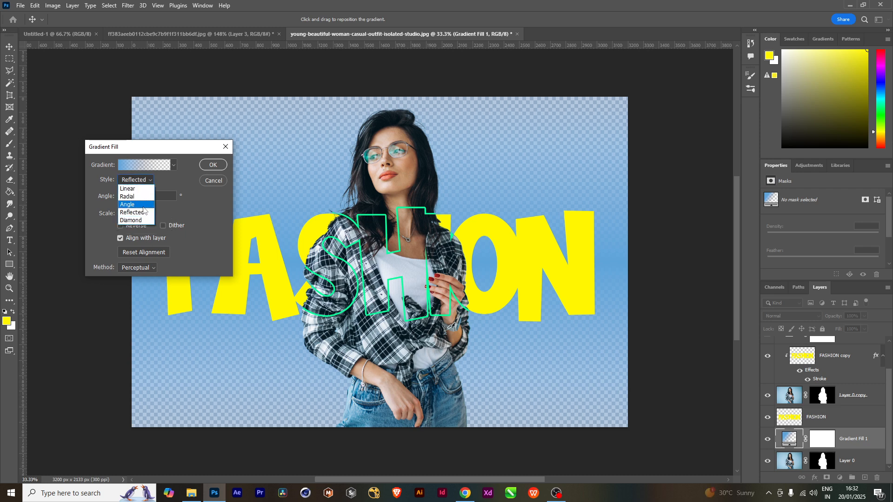
left_click(136, 198)
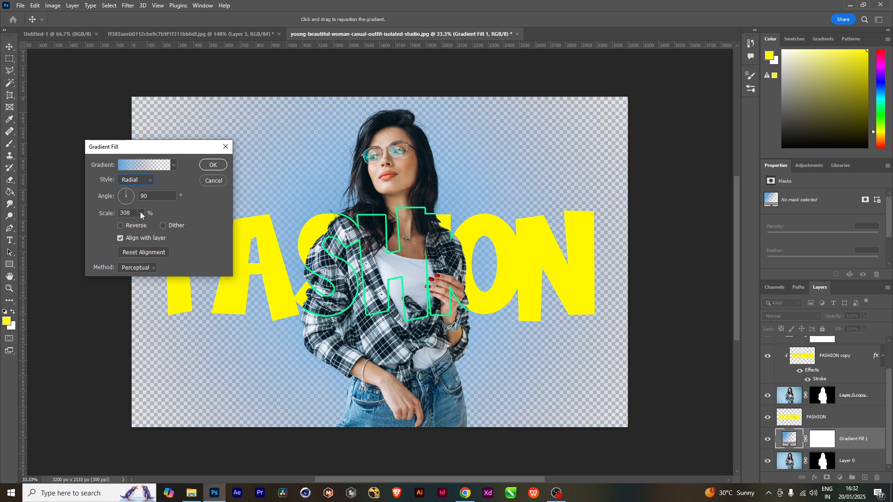
left_click(141, 214)
mouse_move(160, 223)
left_mouse_down()
mouse_move(172, 236)
mouse_move(165, 223)
left_mouse_up()
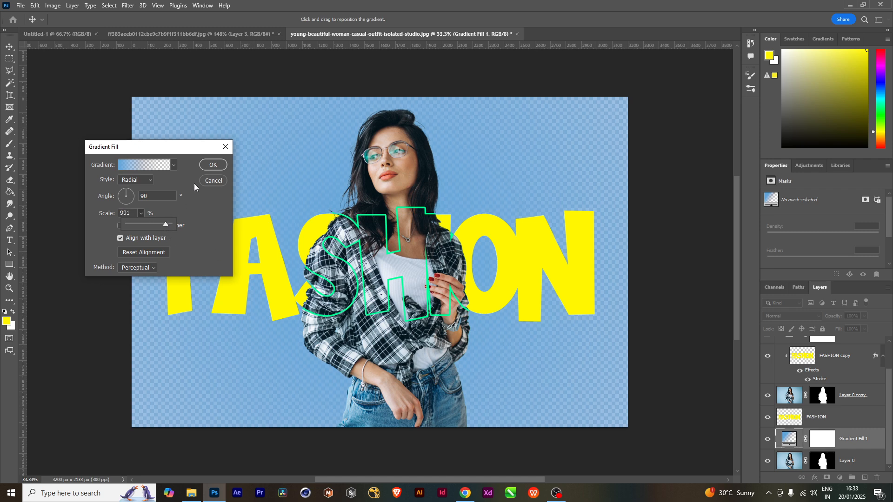
left_click(212, 165)
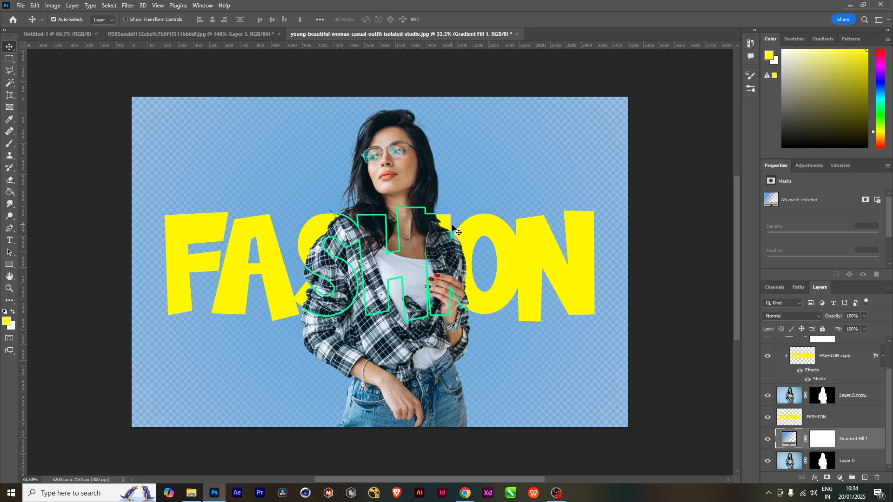
Review the layer stack and the selection and layer commands available for Layer 0 and the FASHION layer.
scroll(890, 430, "up", 2)
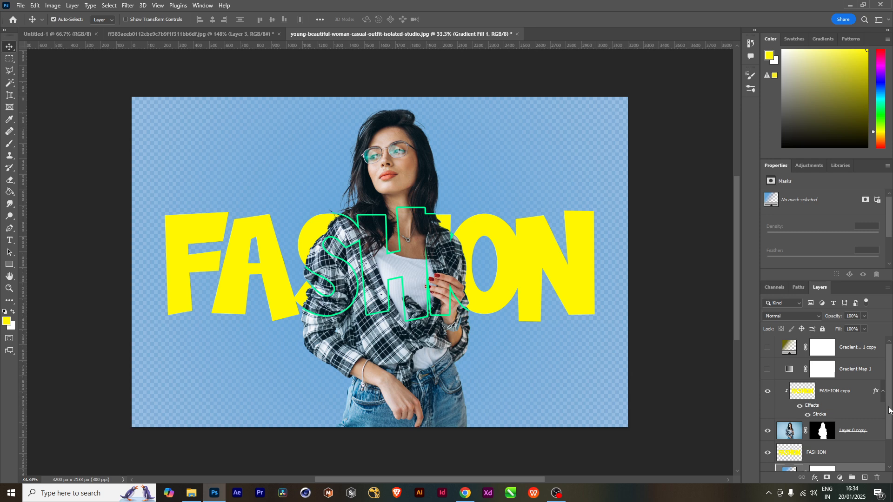
scroll(890, 419, "down", 2)
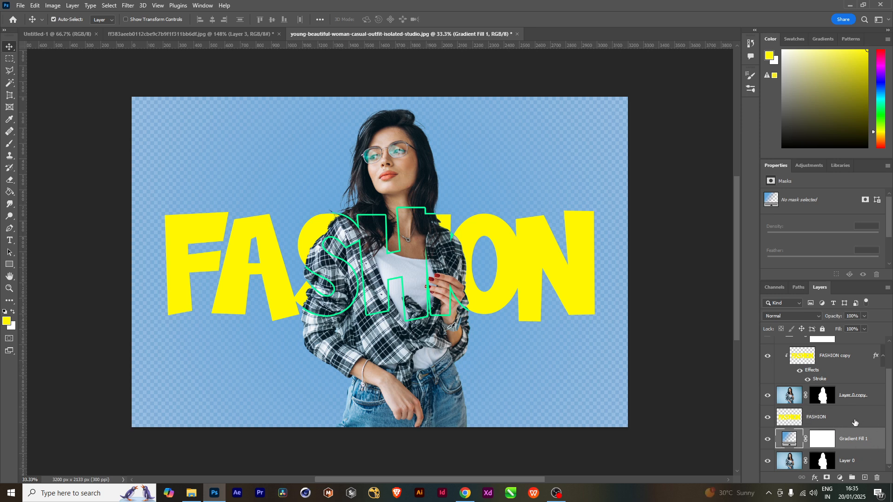
left_click_drag(888, 452, 892, 428)
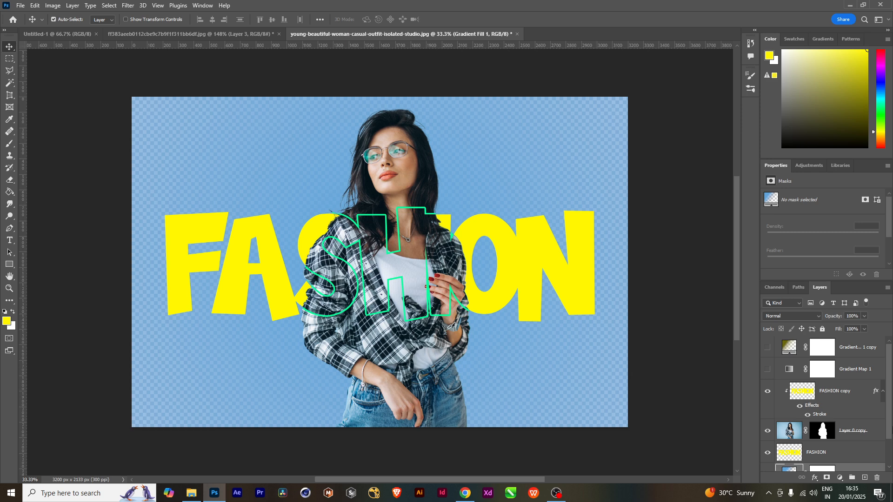
scroll(890, 451, "down", 2)
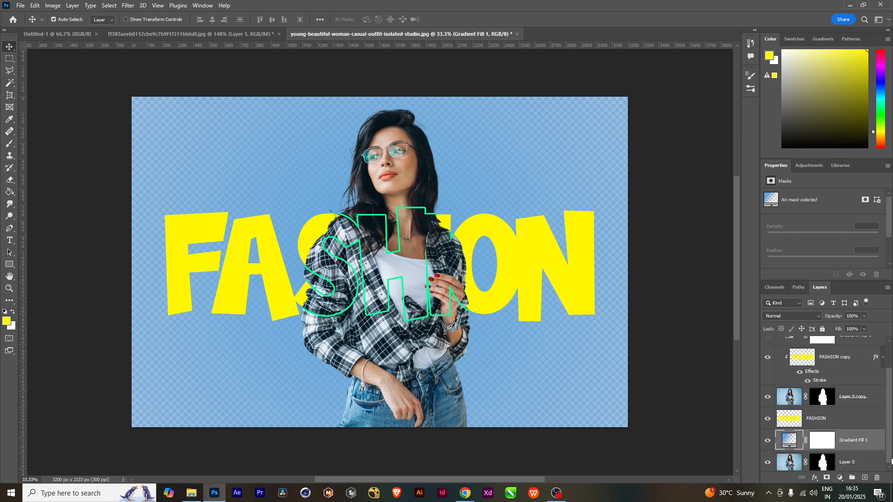
left_click(866, 460)
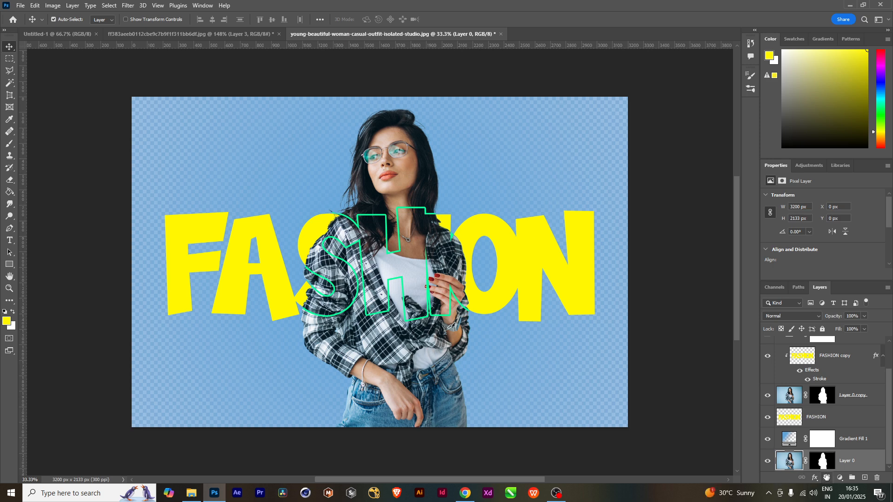
left_click(112, 6)
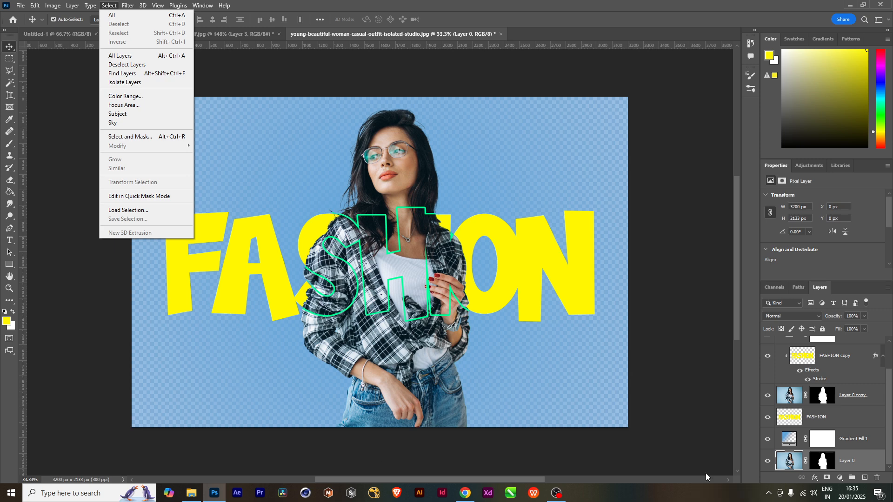
left_click(668, 497)
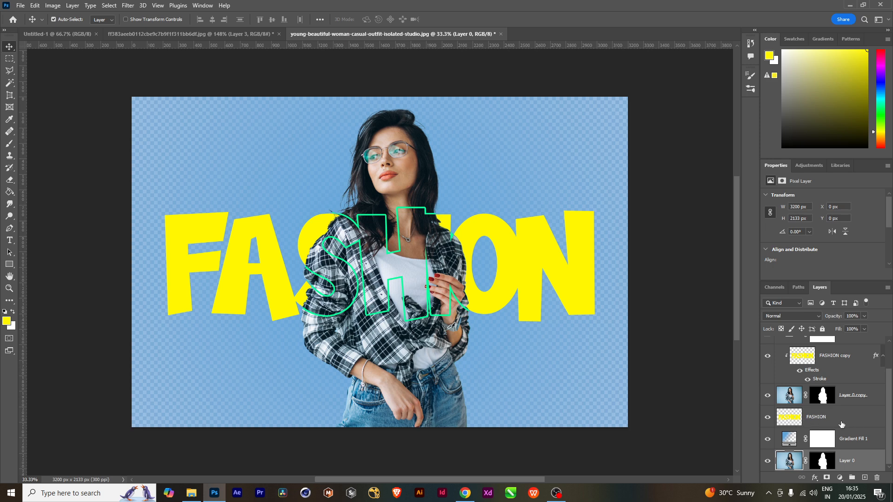
right_click(854, 416)
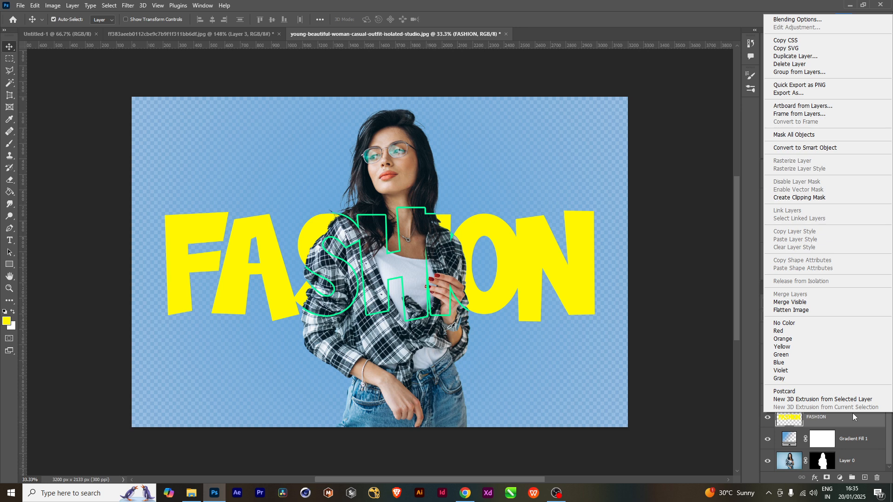
left_click(679, 425)
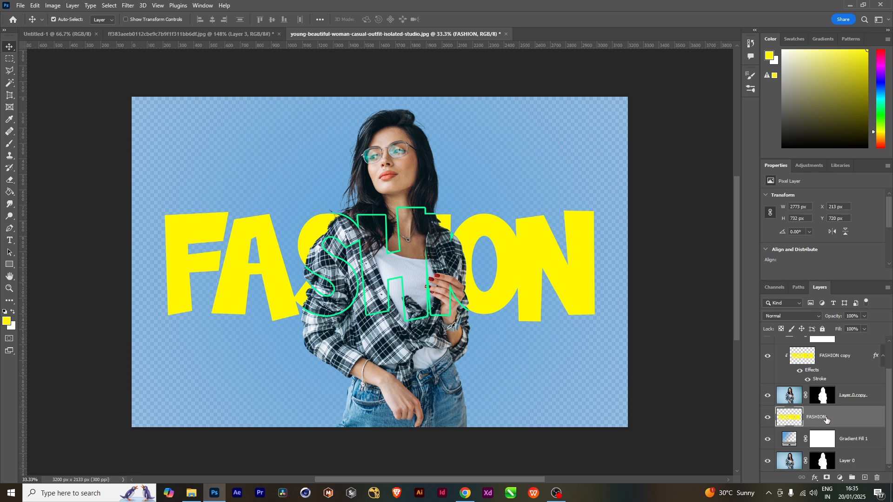
Examine the Layer 0, FASHION, Layer 0 copy and FASHION copy layers, including FASHION copy's layer style with its stroke and fill opacity.
left_click(854, 396)
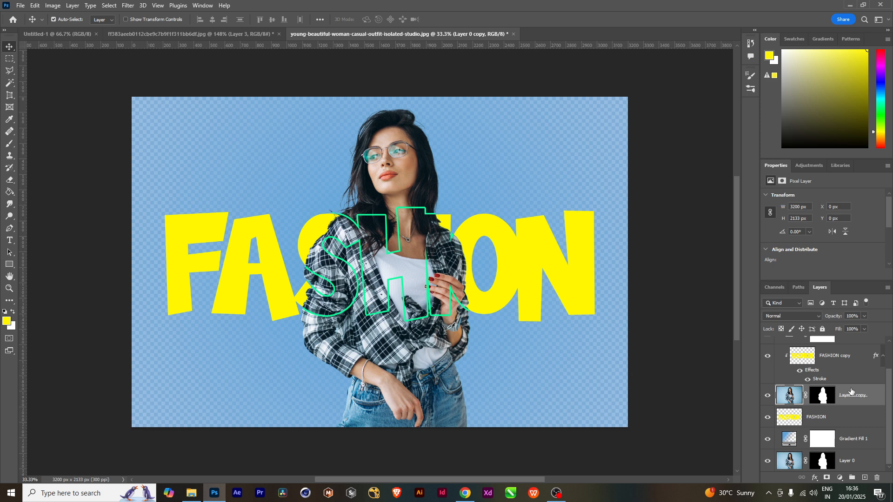
left_click(837, 357)
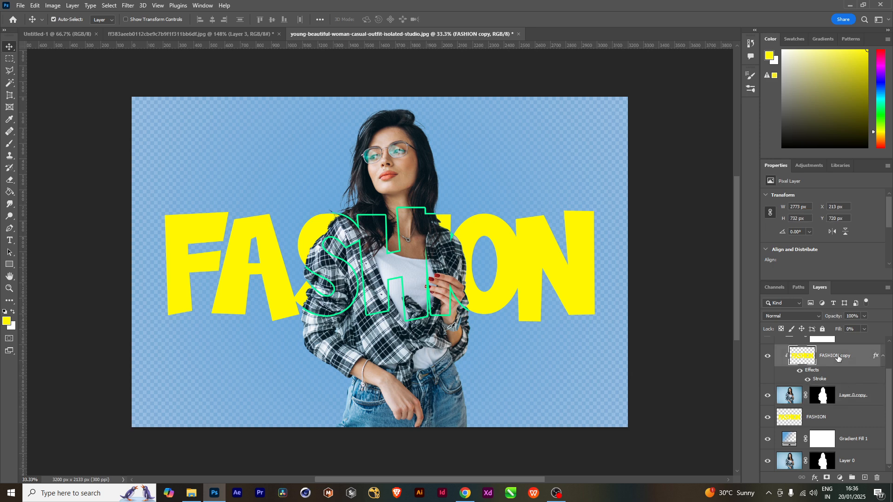
left_click(849, 461)
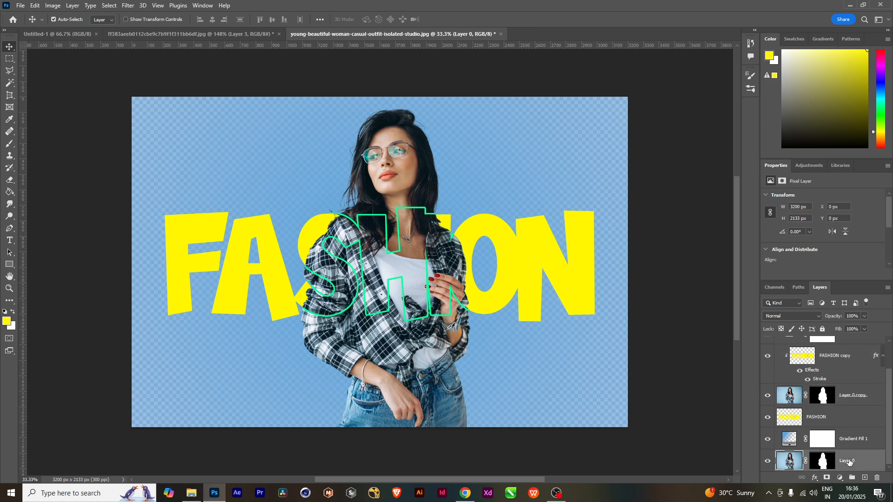
left_click(832, 419)
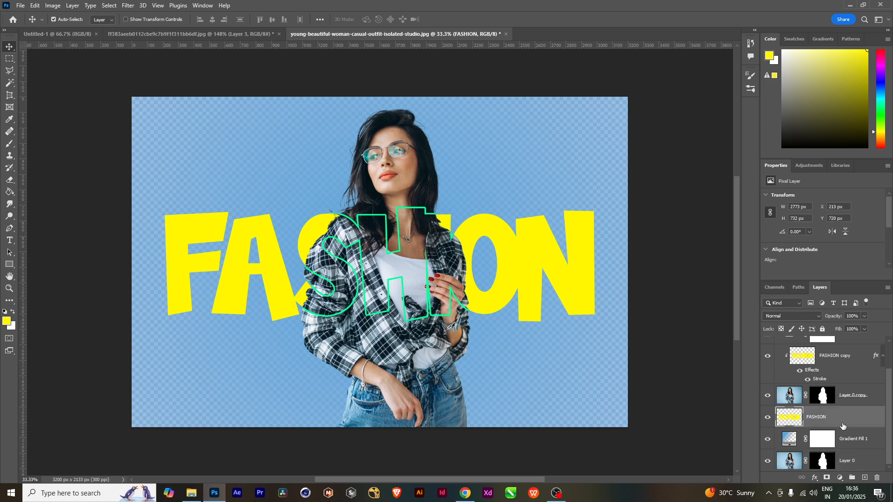
left_click(847, 358)
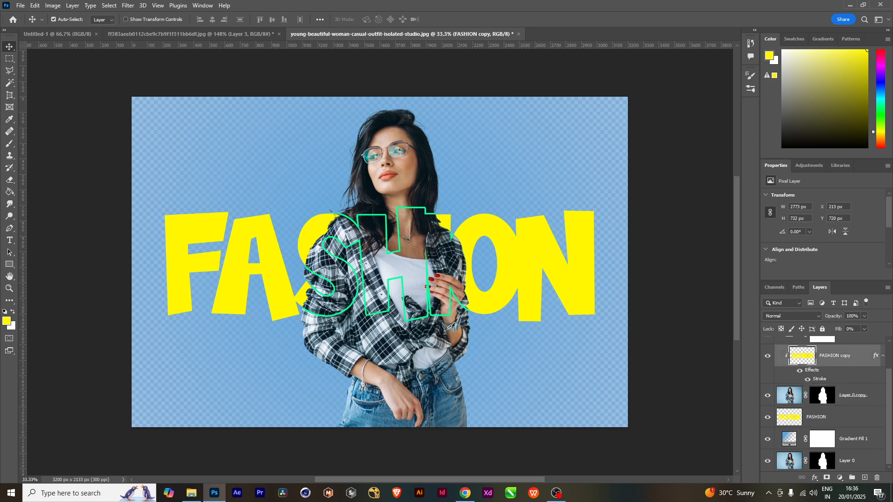
left_click(851, 465)
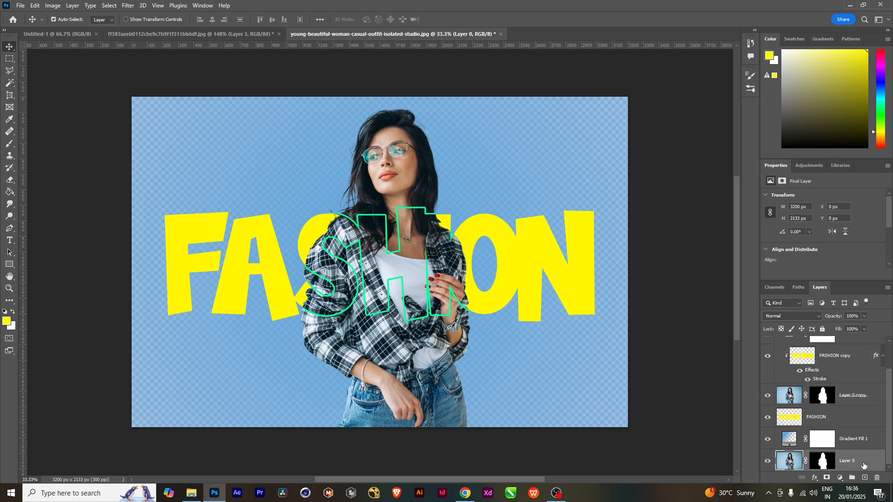
left_click(837, 423)
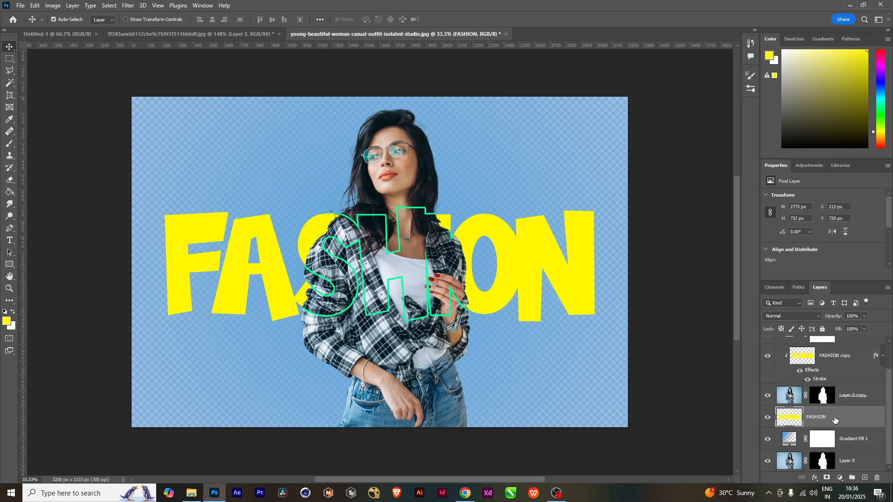
left_click(836, 358)
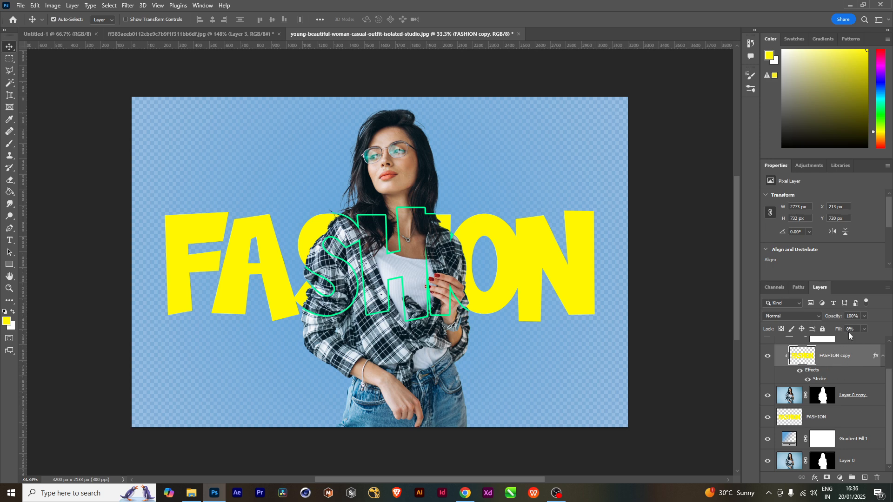
double_click(859, 356)
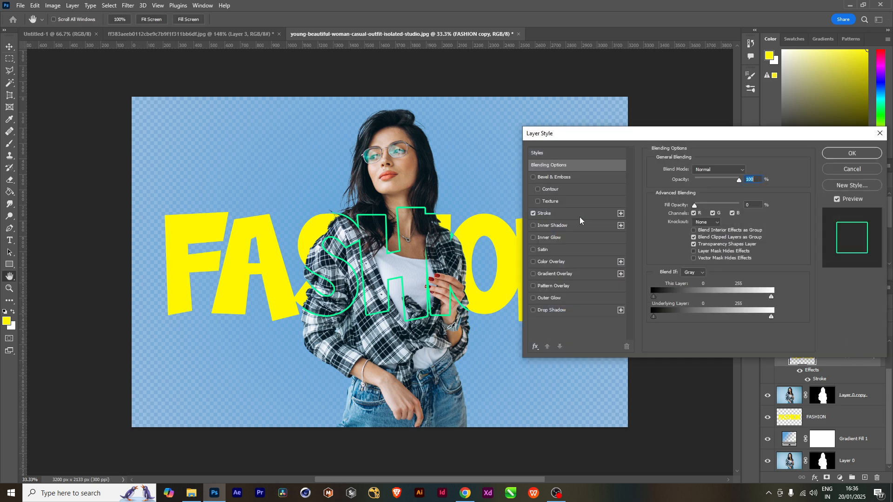
left_click(852, 153)
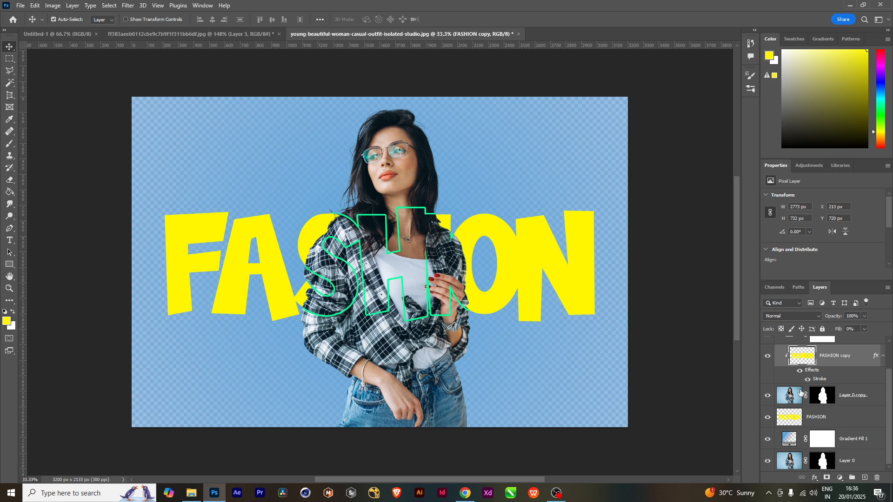
Review the Stroke settings in the FASHION copy layer's style, including size, position and color, and close them.
left_click(815, 479)
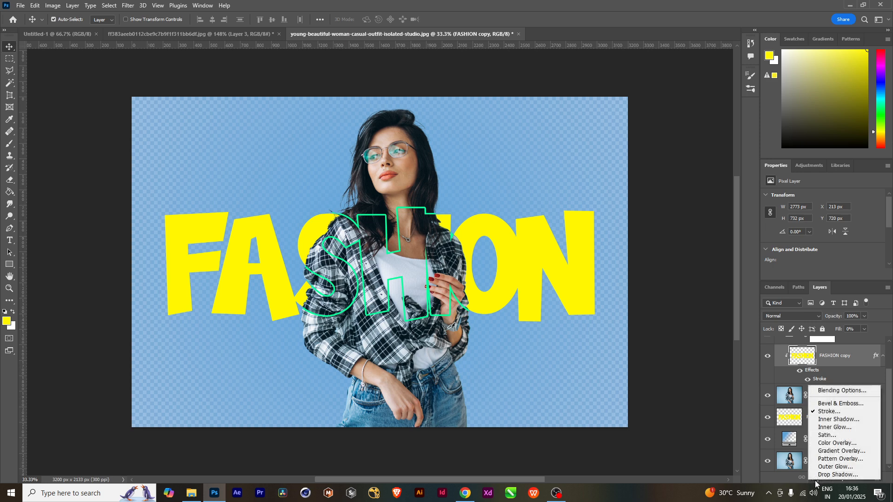
left_click(829, 412)
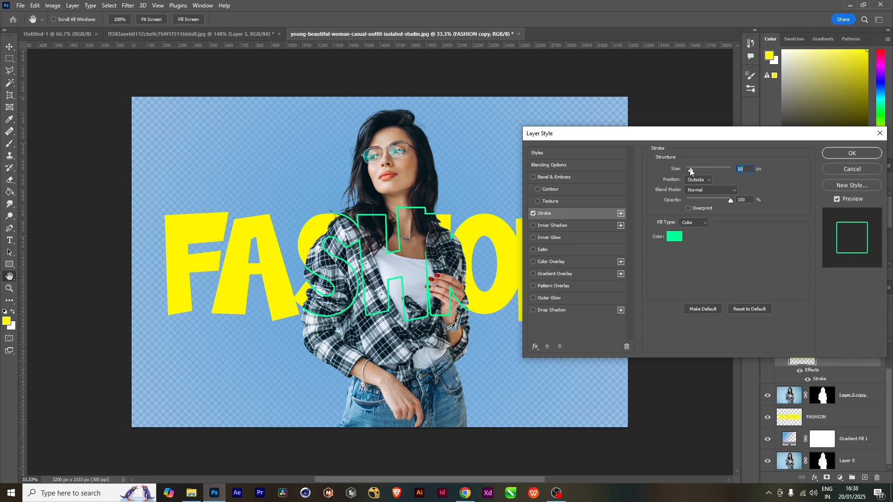
left_click(854, 151)
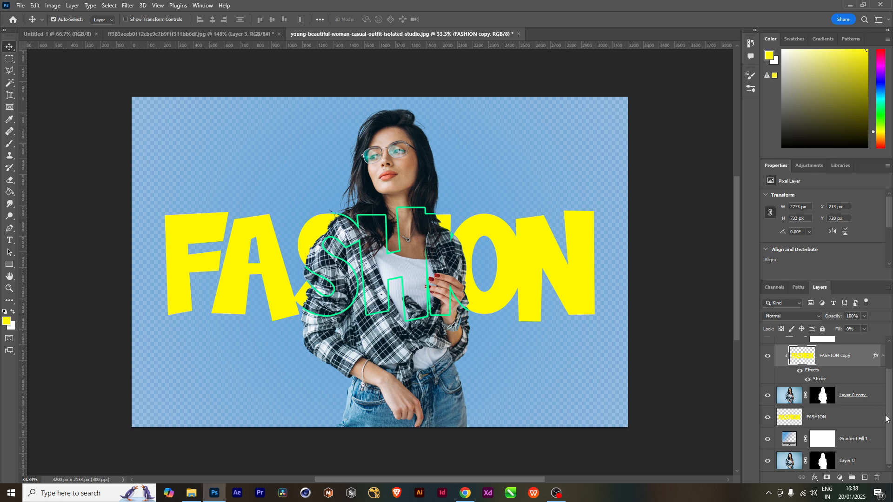
Preview the design with the Gradient Map 1 layer shown, and hide that layer again.
left_click_drag(888, 427, 889, 392)
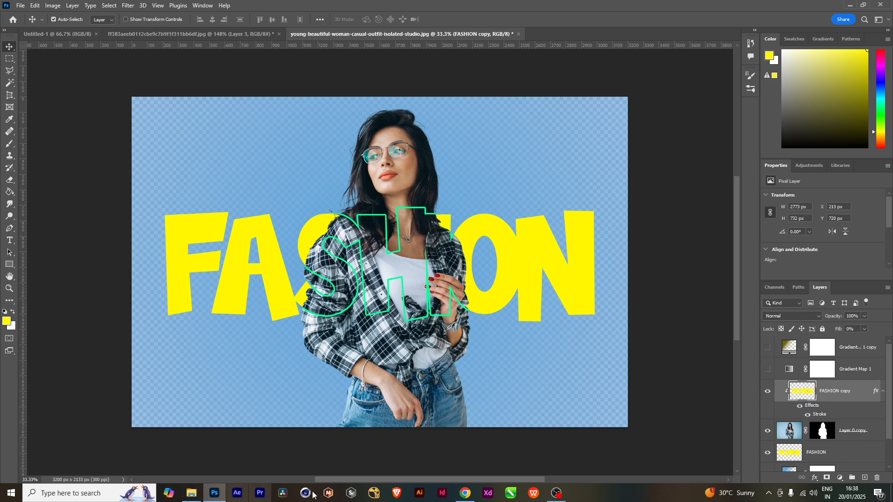
left_click(768, 369)
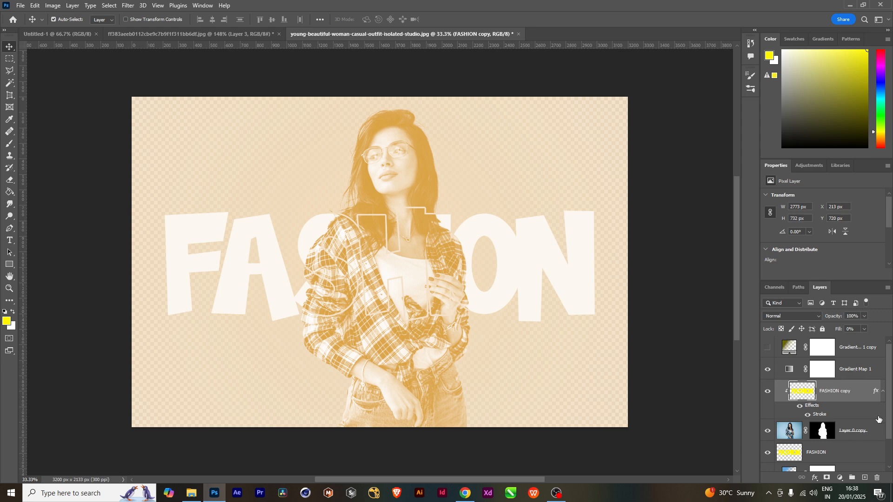
scroll(889, 425, "down", 2)
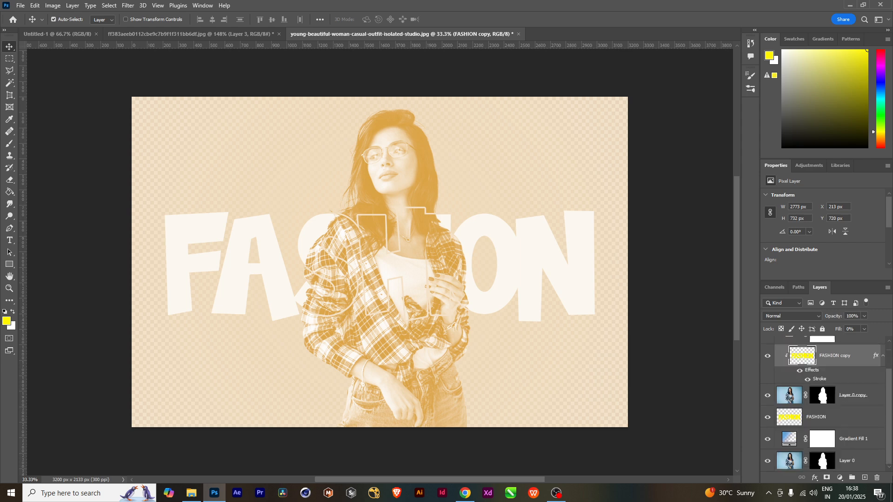
left_click(854, 448)
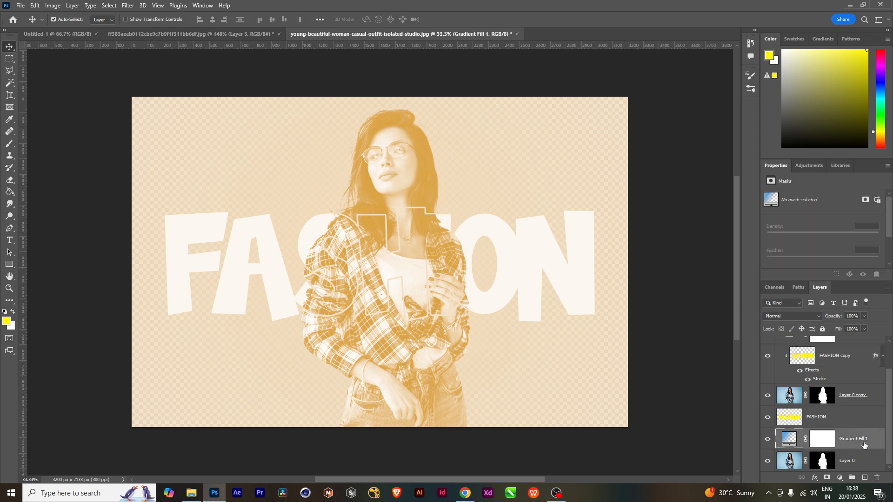
scroll(889, 461, "up", 2)
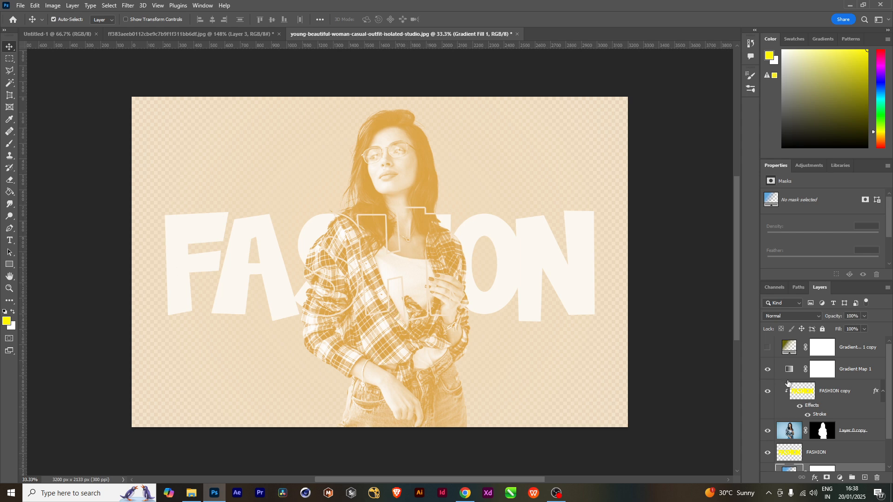
left_click(768, 370)
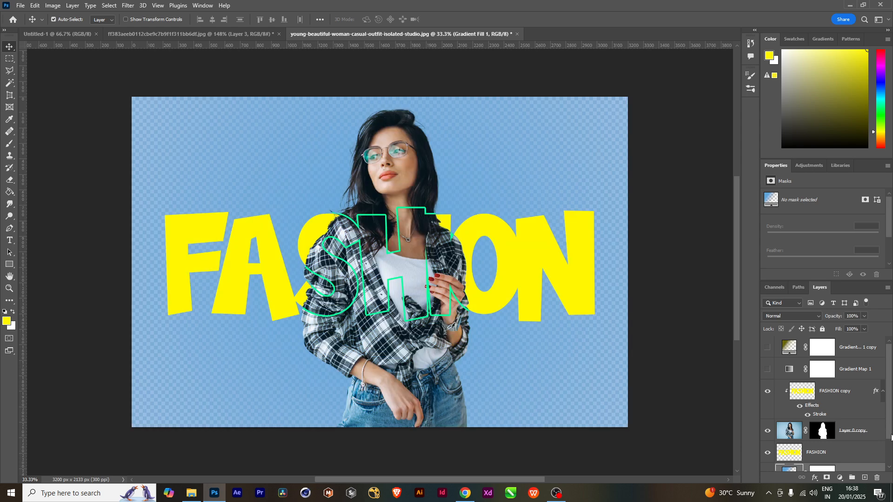
Compare the background with and without Gradient Fill 1 by toggling that layer's visibility, leaving it shown.
scroll(881, 427, "down", 2)
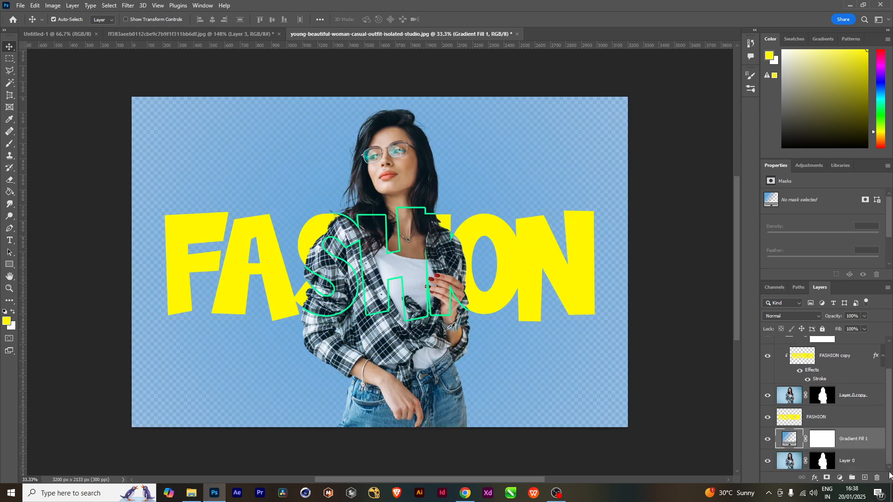
left_click(767, 440)
left_click(767, 440)
left_click(767, 440)
left_click(767, 440)
left_click(767, 440)
left_click(767, 440)
Examine the Gradient Map 1 properties and the Gradient Fill 1 settings, closing the fill settings without changes.
scroll(883, 409, "up", 2)
left_click(842, 368)
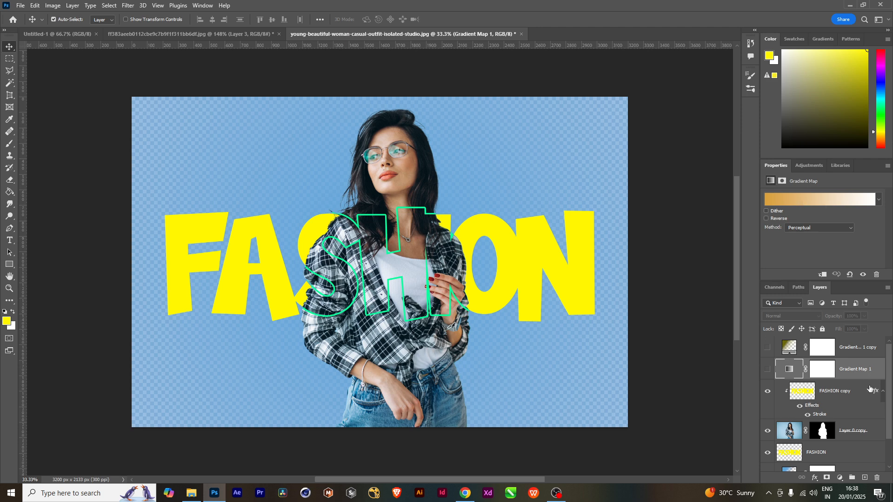
scroll(830, 446, "down", 2)
left_click(816, 445)
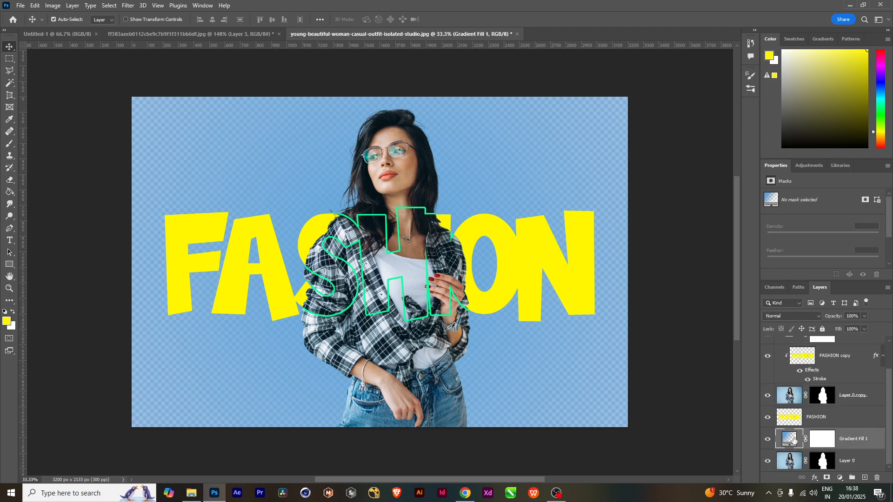
double_click(793, 440)
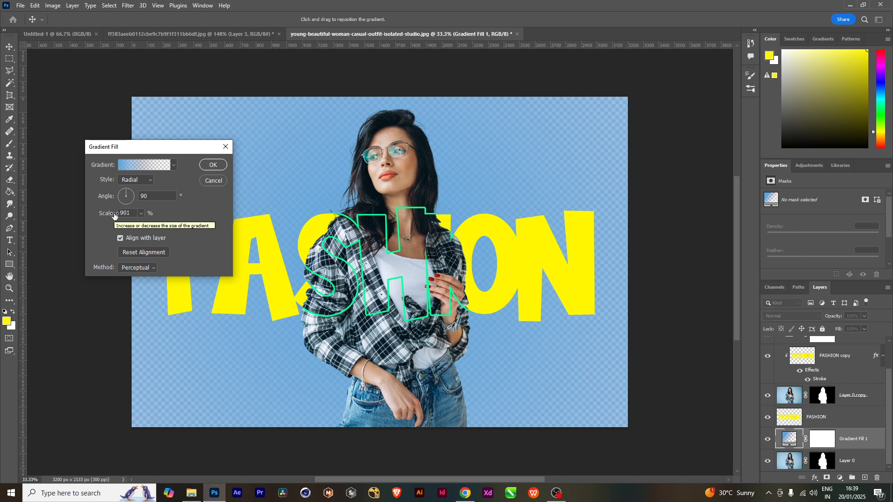
left_click(225, 146)
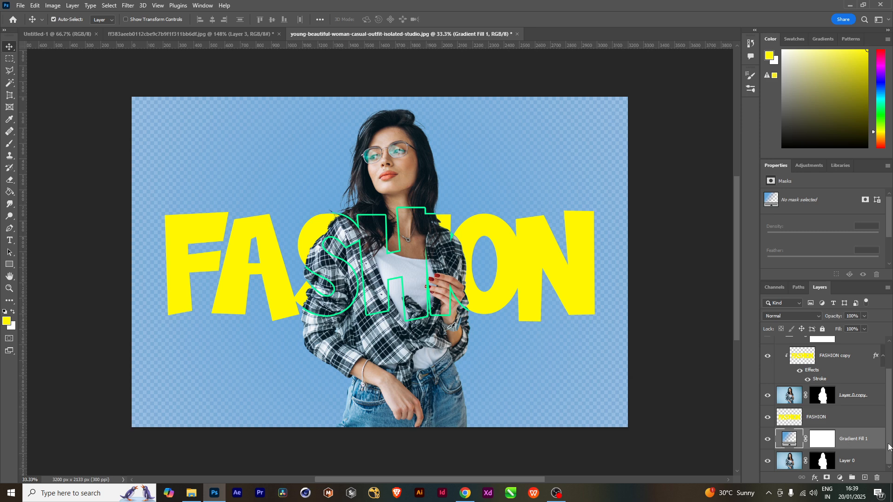
Show Gradient Map 1 again to contrast its effect with Gradient Fill 1, hide it, and reselect the fill layer.
scroll(885, 378, "up", 2)
left_click(768, 369)
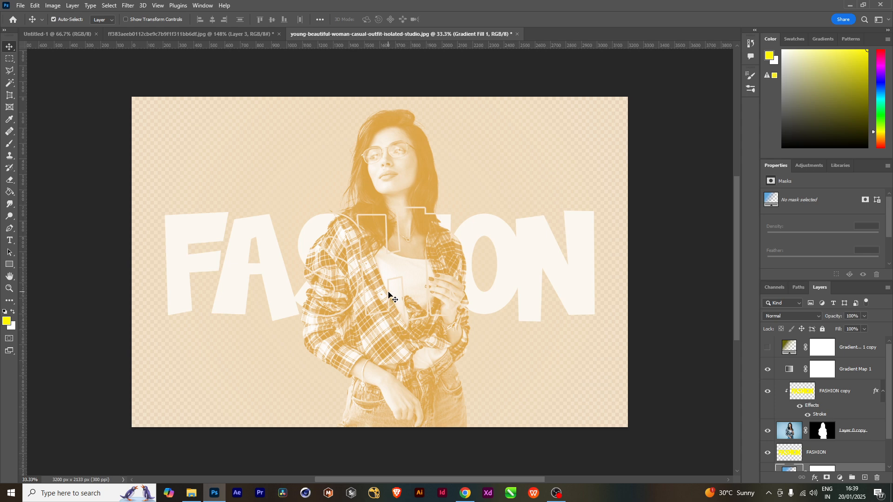
left_click(844, 369)
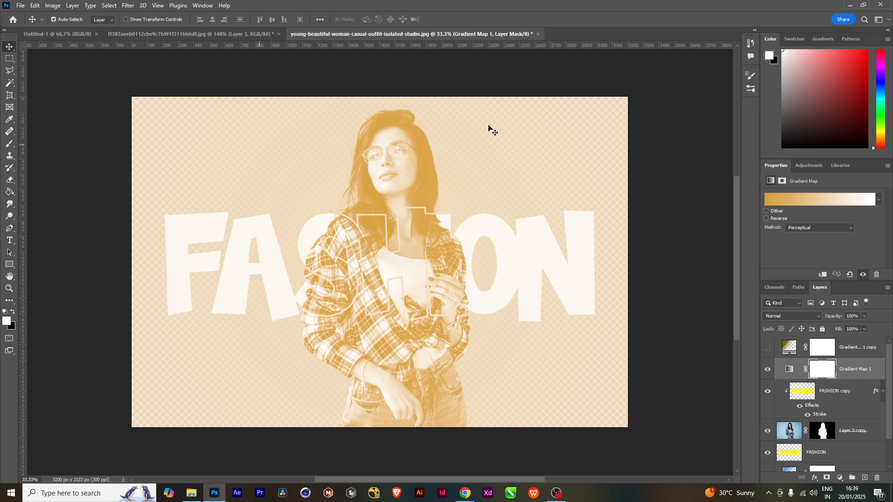
left_click(768, 371)
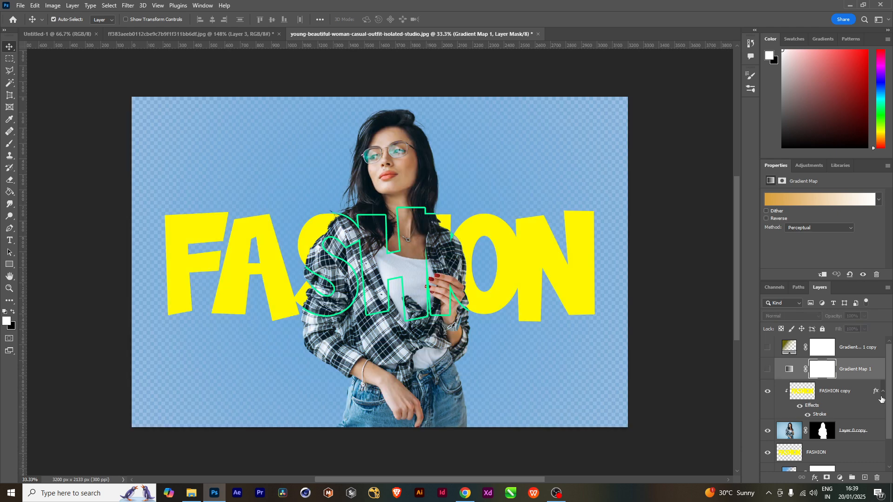
scroll(837, 443, "down", 2)
left_click(867, 449)
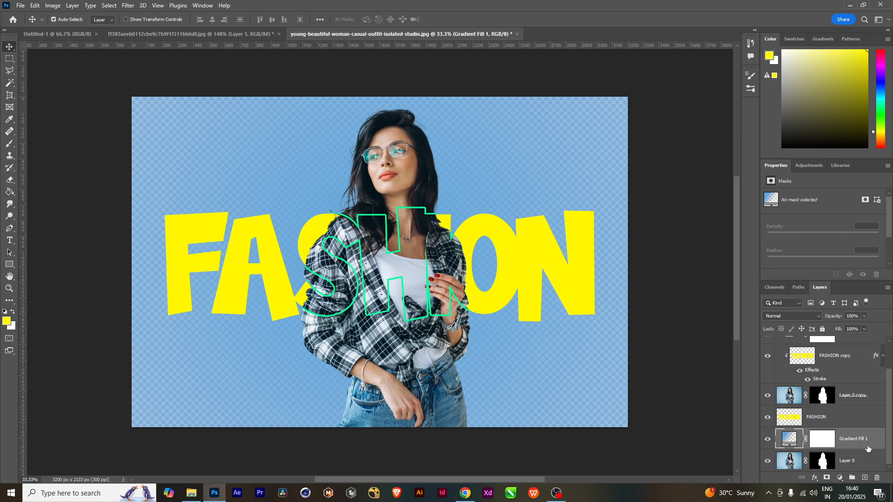
Open woman-wears-thai-dress-hands-touch-face.jpg as a new document and unlock its Background layer.
left_click(191, 493)
left_click_drag(207, 74, 625, 189)
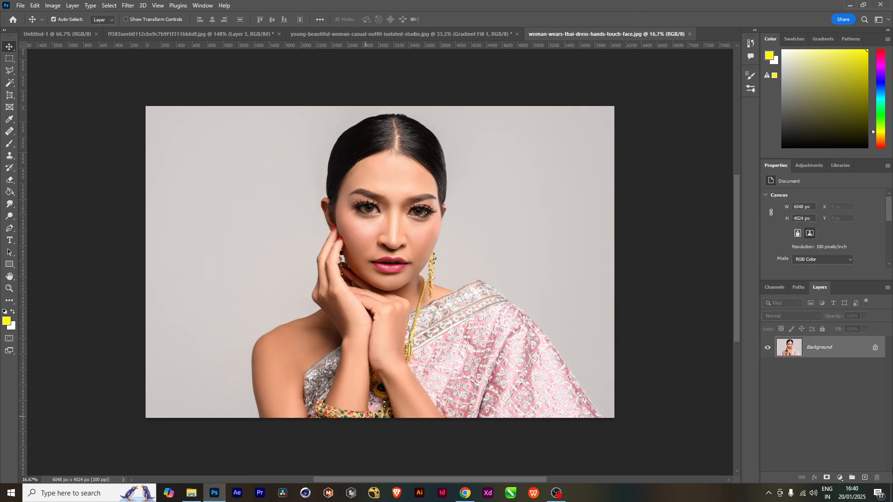
left_click(875, 348)
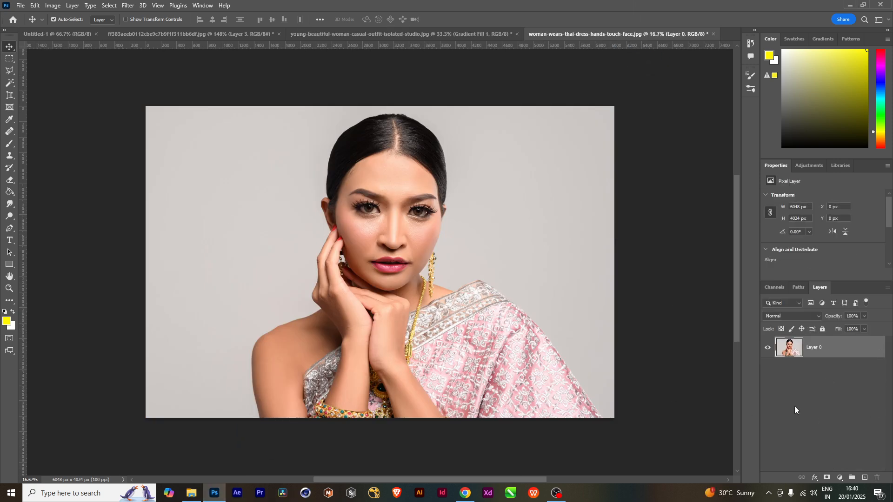
scroll(387, 316, "up", 1)
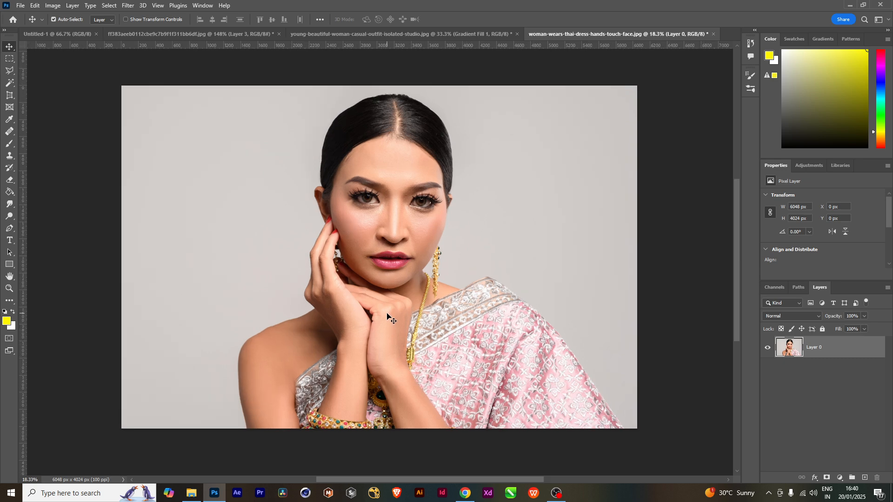
scroll(387, 316, "down", 2)
scroll(398, 334, "up", 3)
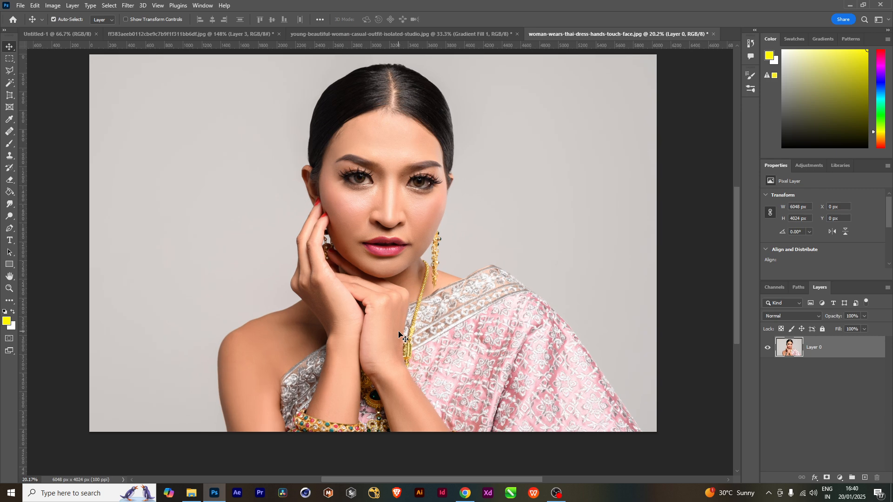
scroll(399, 333, "up", 2)
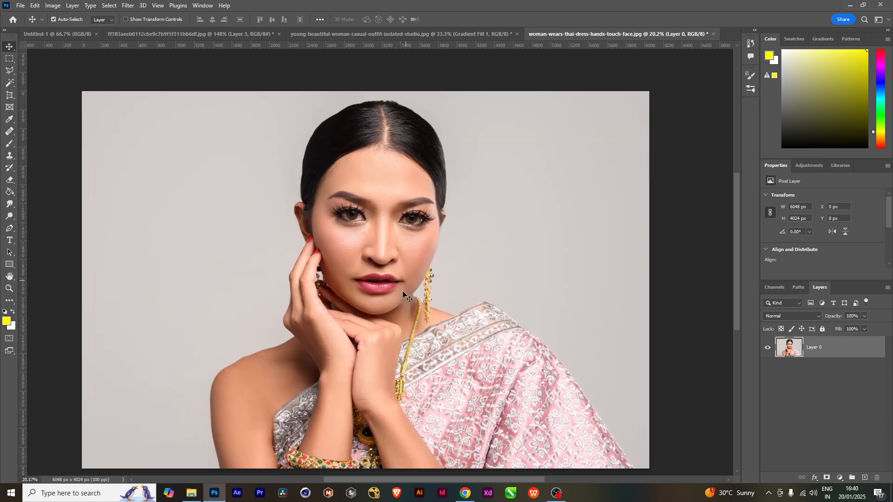
scroll(405, 298, "down", 1)
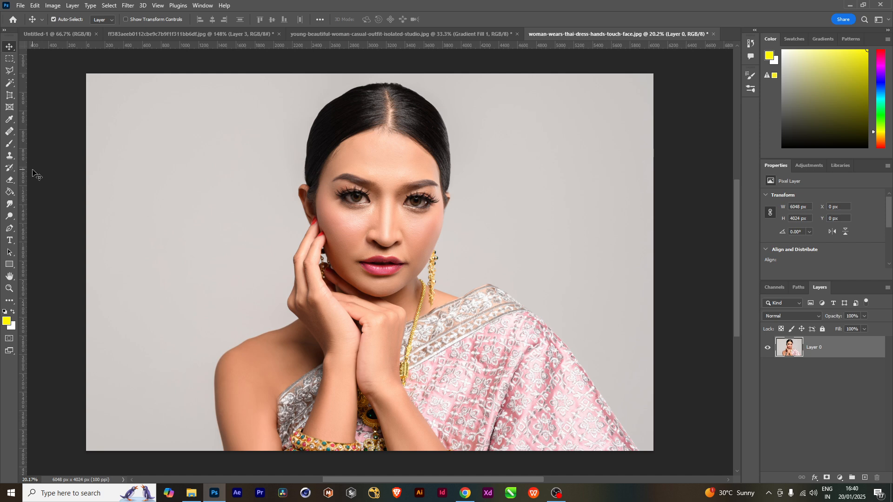
Add a vertical guide through the middle of the woman's face, aligned with her nose and lips.
left_click_drag(24, 177, 388, 215)
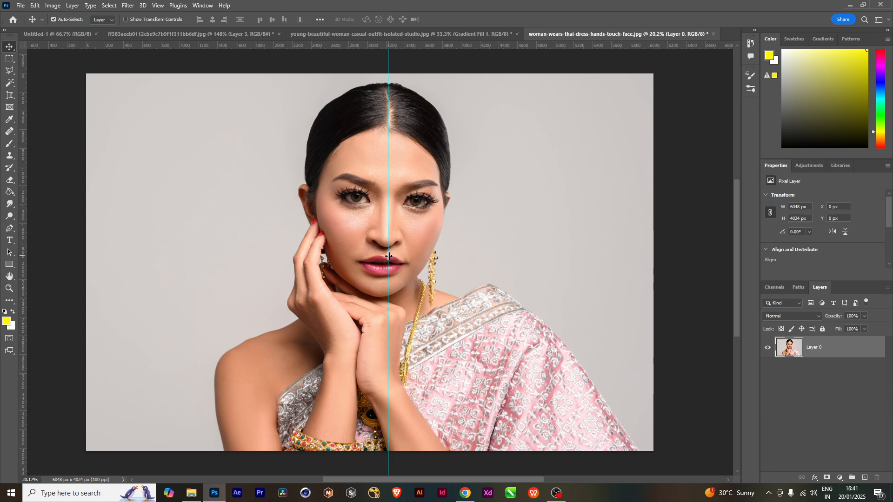
left_click_drag(388, 256, 385, 257)
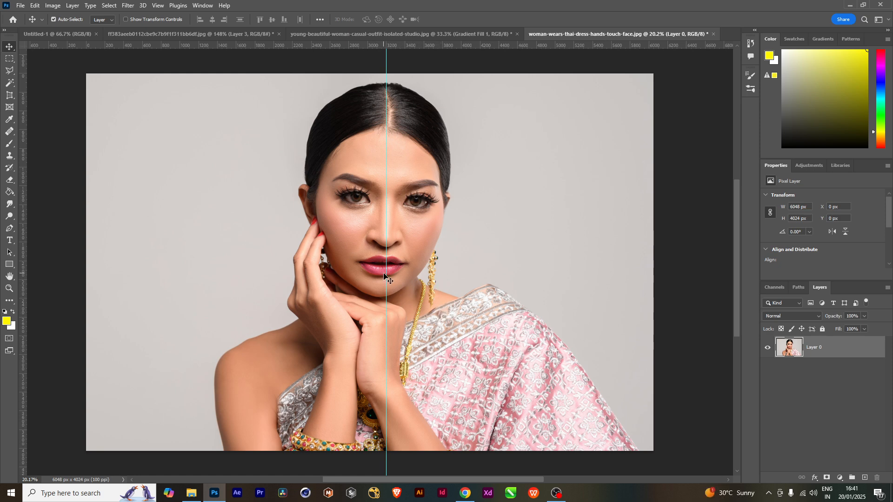
Start a new text layer on the woman's forehead and open the font size choices.
key("t")
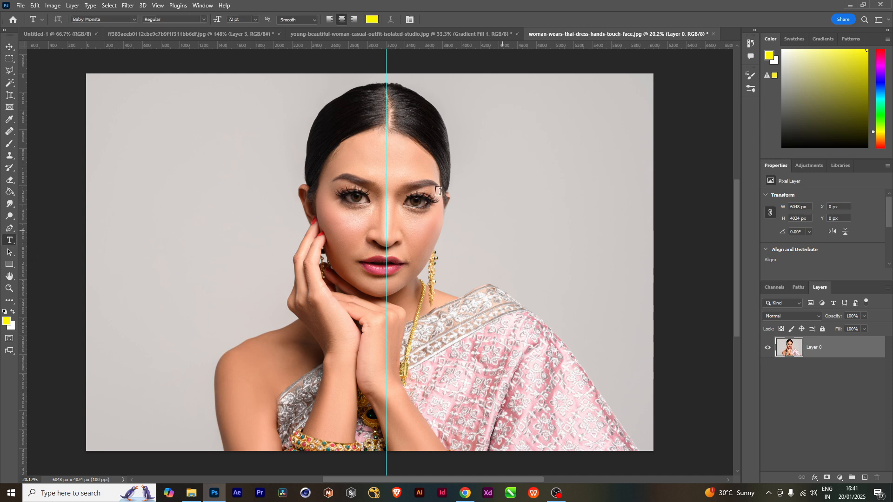
left_click(401, 159)
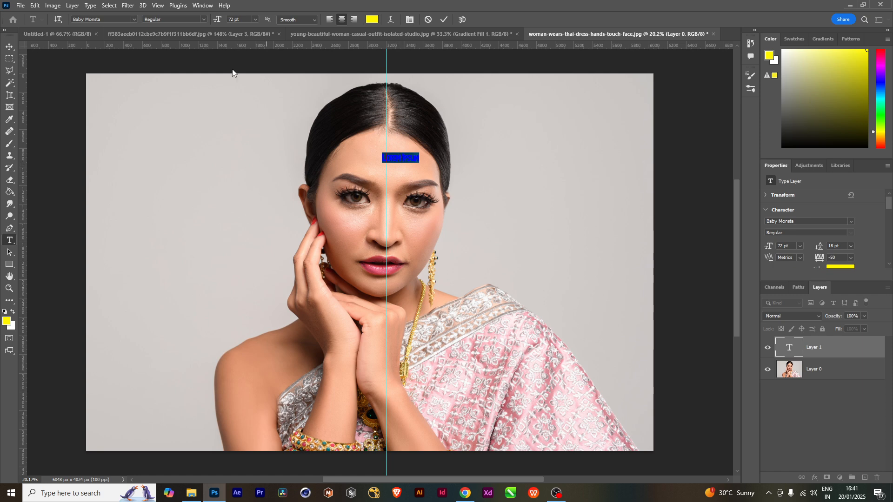
left_click(254, 19)
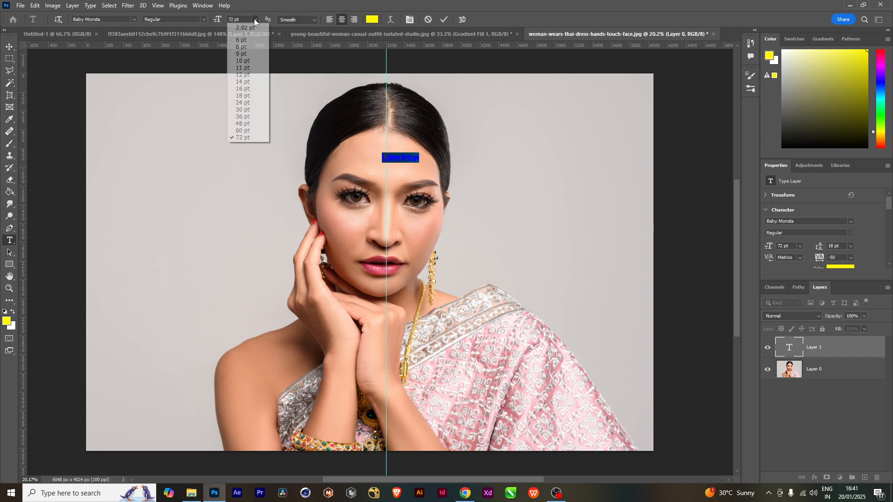
Set the font size to 72 pt and enter the text BEST, OF, YOURS, BEAUTY stacked on four lines.
left_click(242, 138)
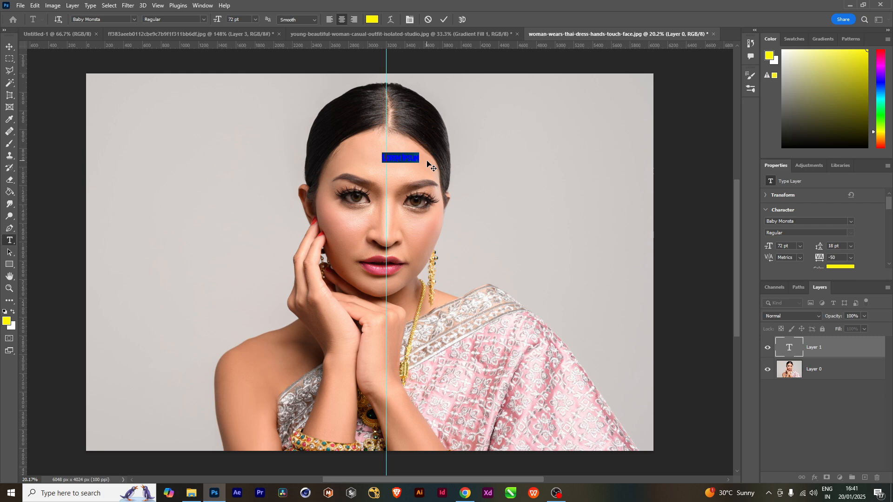
type("BEAUTY")
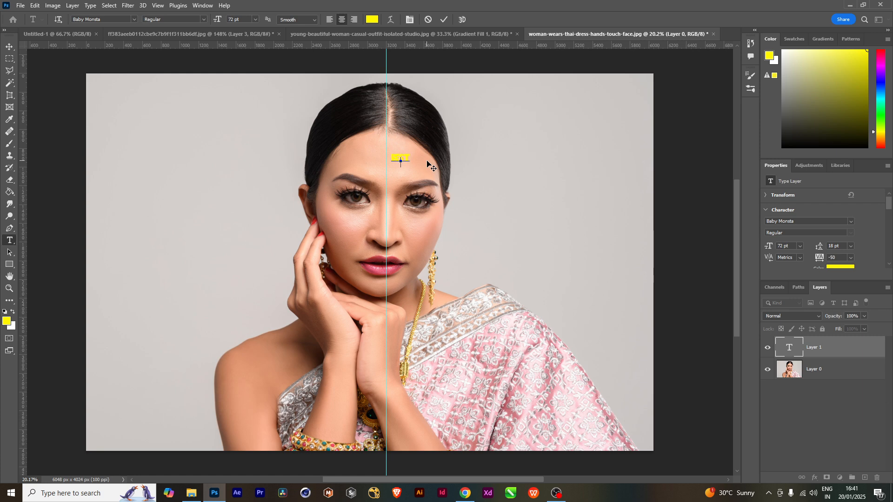
type("OF ")
type("YOUR")
type("S")
key("Return")
type("BEAUTY")
left_click(10, 46)
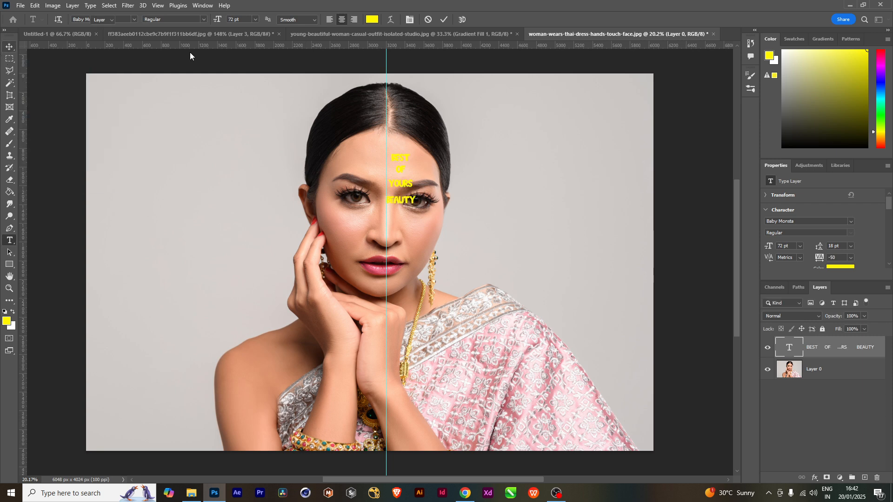
Scale the text block proportionally to about 669% and place it over the right half of the portrait.
left_click_drag(408, 202, 436, 209)
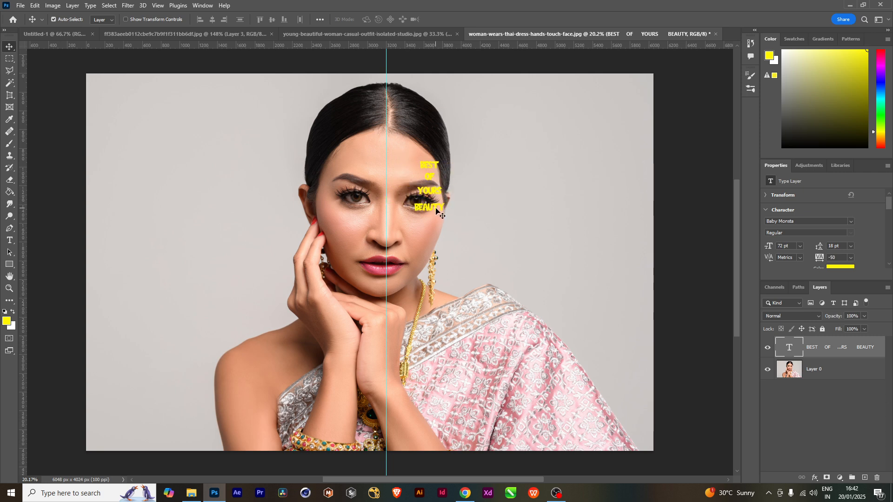
key("ctrl+t")
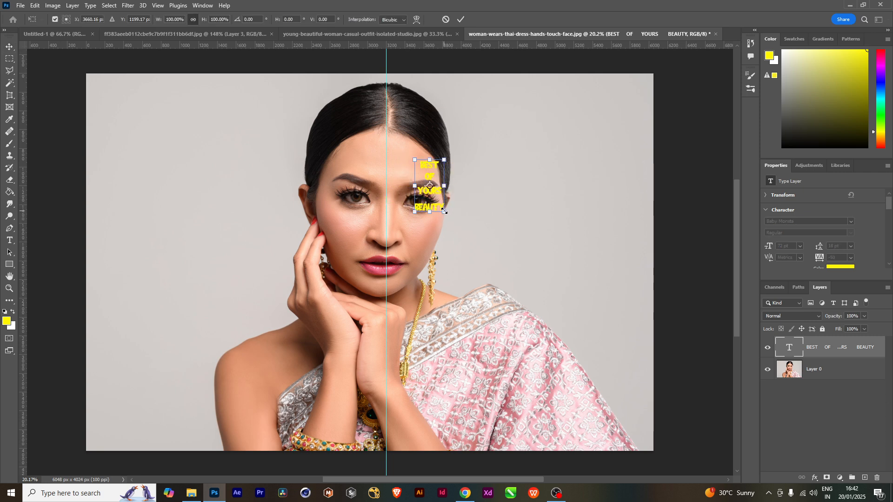
left_click_drag(444, 210, 553, 346)
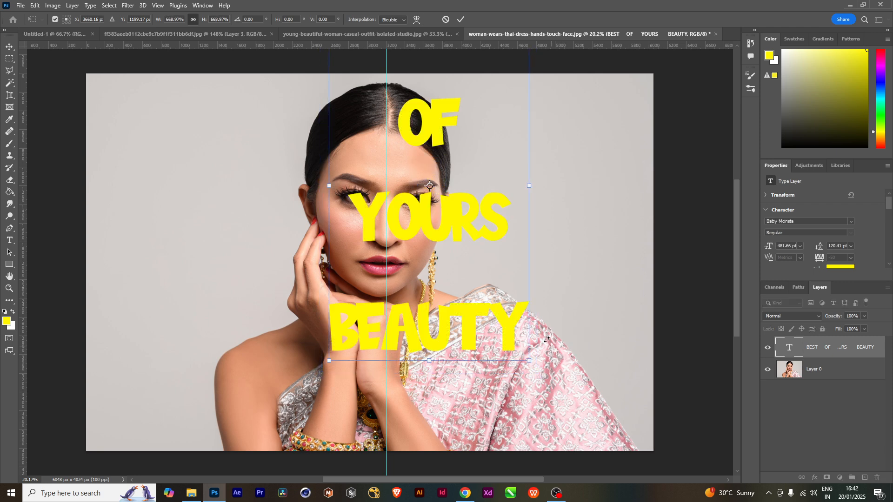
left_click_drag(460, 232, 548, 307)
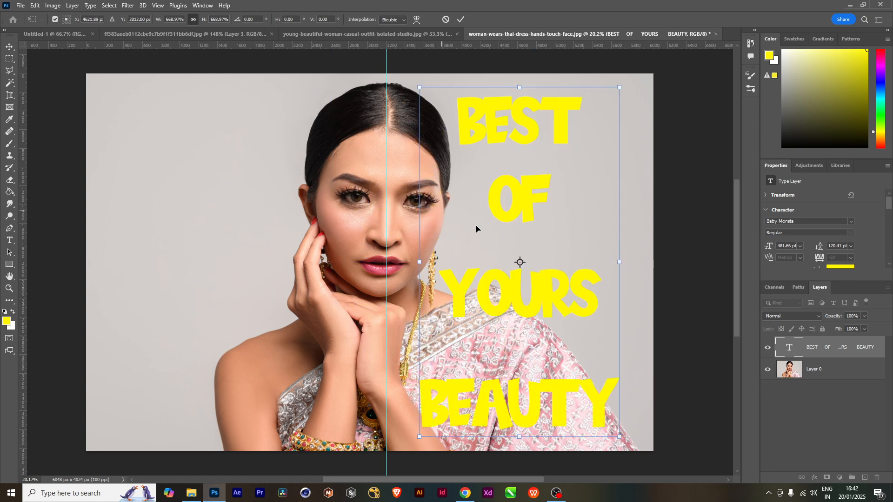
Nudge the text block left until its left edge meets the vertical guide, at about X 4288 px, and apply the transform.
key("shift+Left")
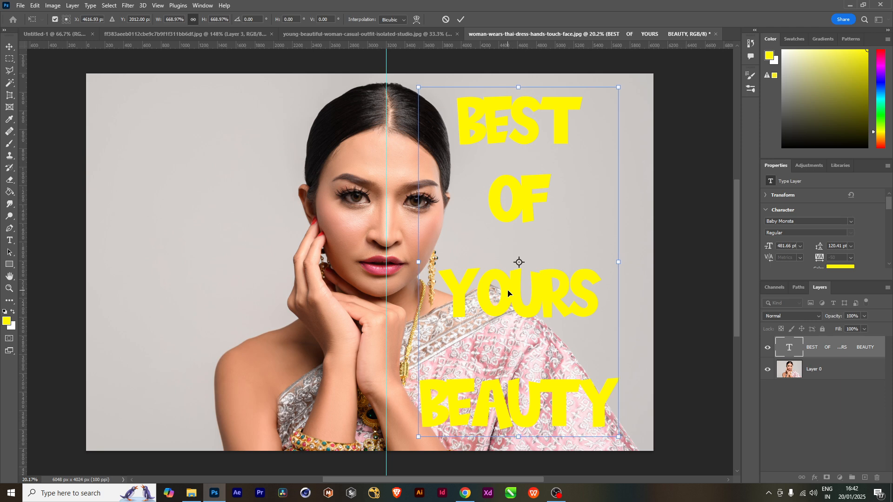
key("shift+Left")
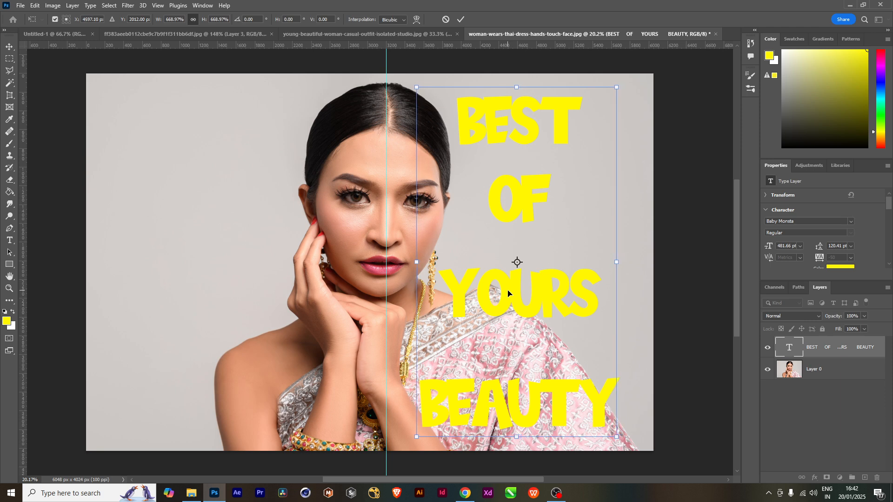
key("shift+Left")
key("shift+Left")
key("Left")
key("Left")
key("Left")
key("Left")
key("Left")
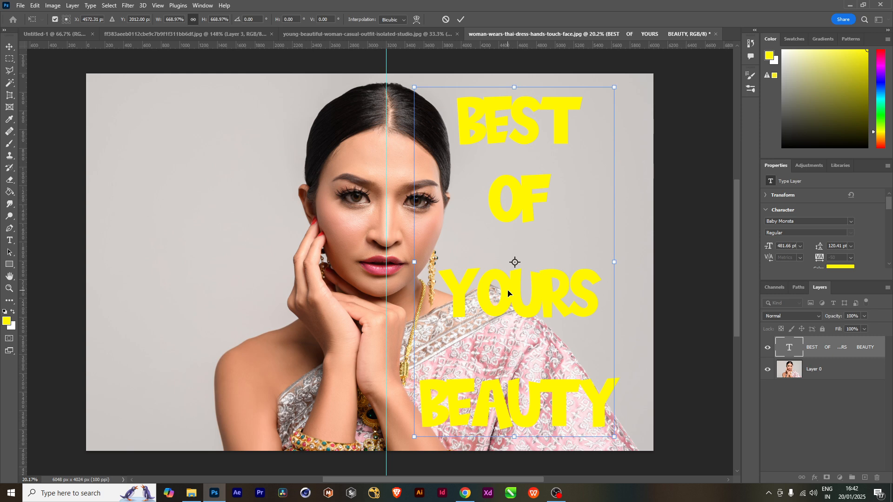
key("Left")
key("Left")
key("Left")
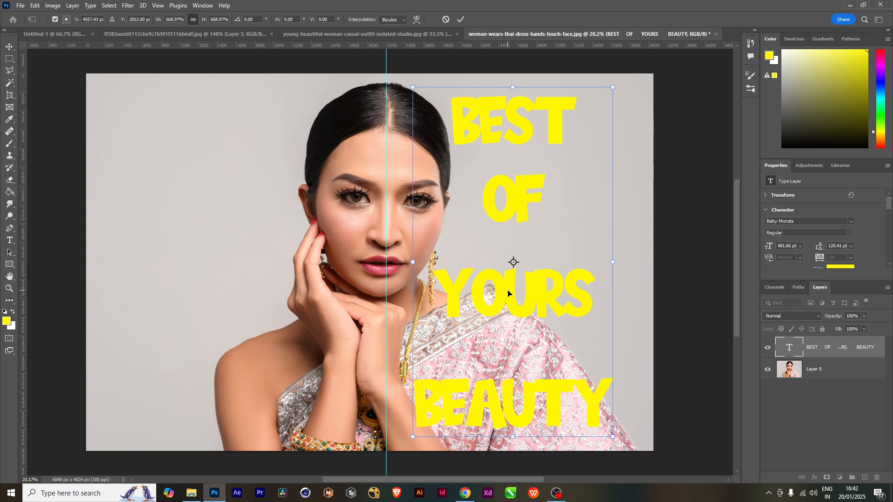
key("Left")
key("Left")
key("Left")
key("Left")
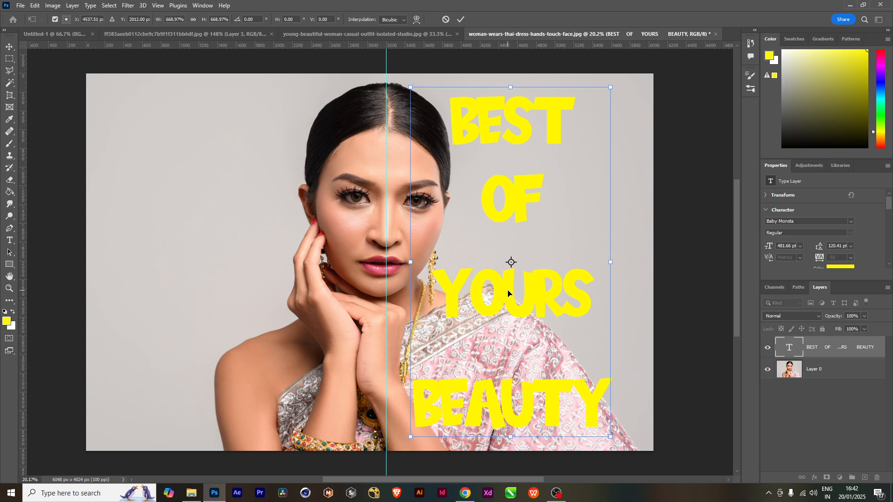
key("Left")
key("Left")
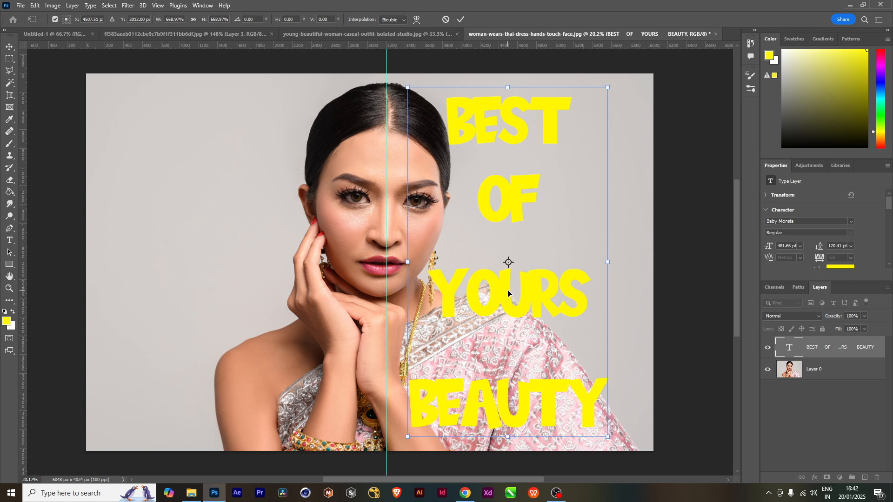
key("Left")
key("Left")
key("Left")
key("Left")
key("Left")
key("Left")
key("Left")
key("Left")
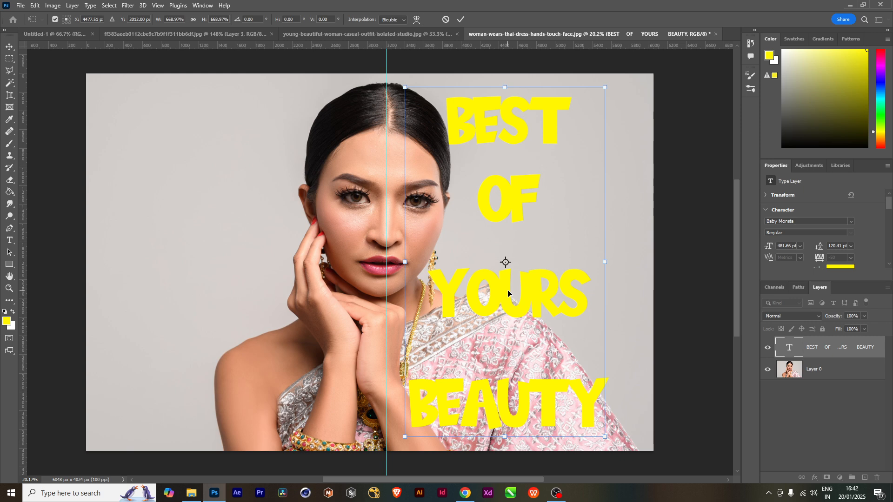
key("Left")
key("Left")
key("Left")
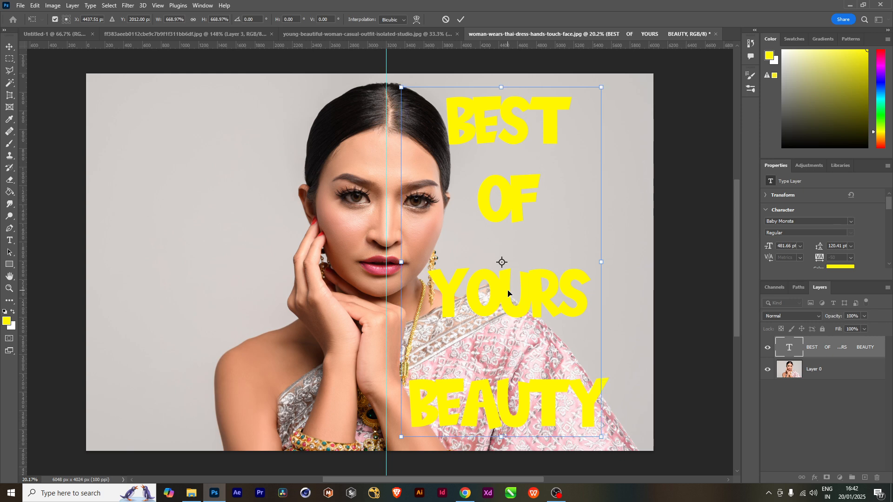
key("Left")
key("Left")
key("Left")
key("Left")
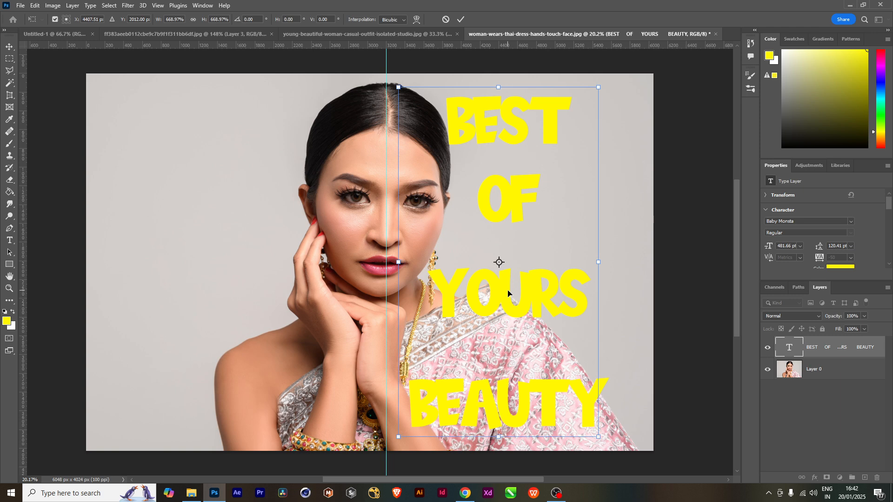
key("Left")
key("Left")
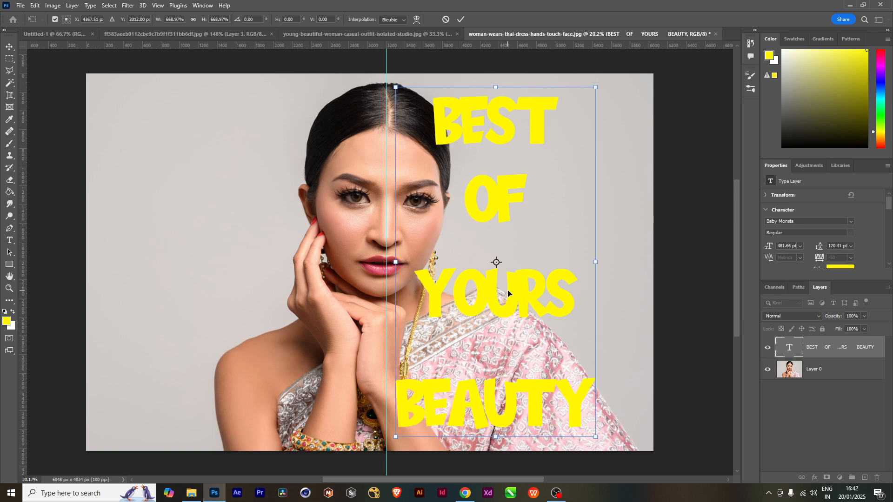
key("Left")
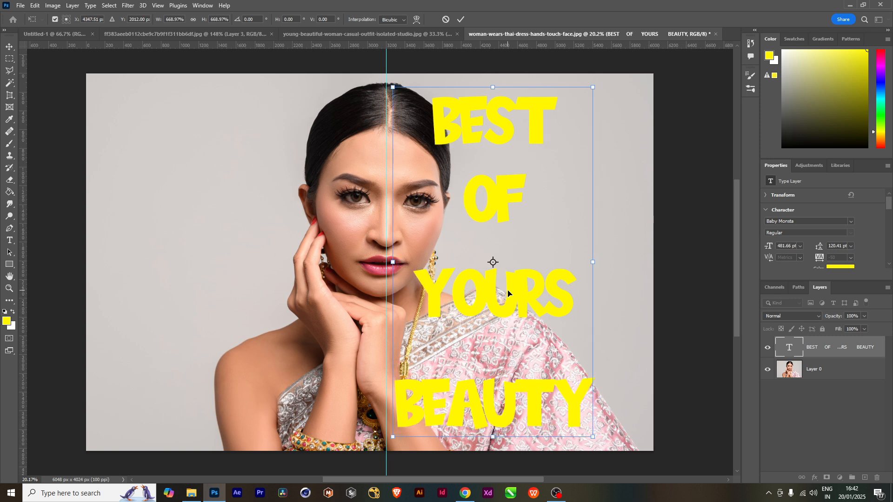
key("Left")
key("Left")
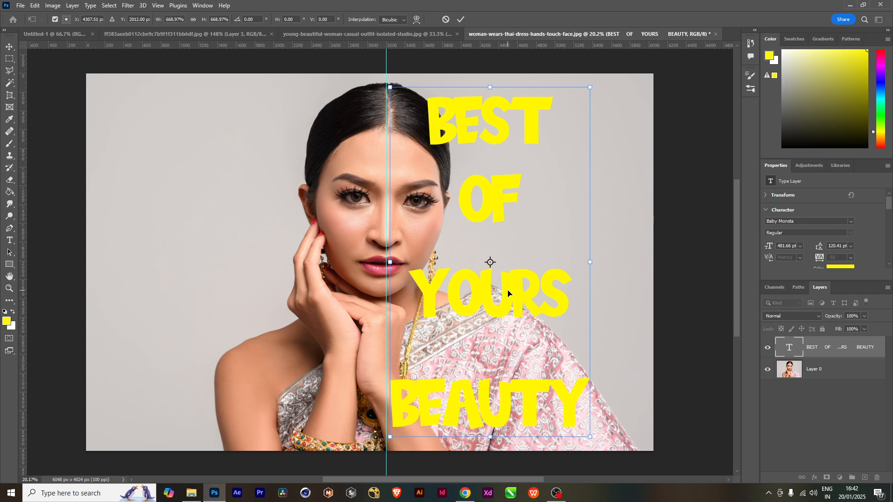
key("Left")
key("Left")
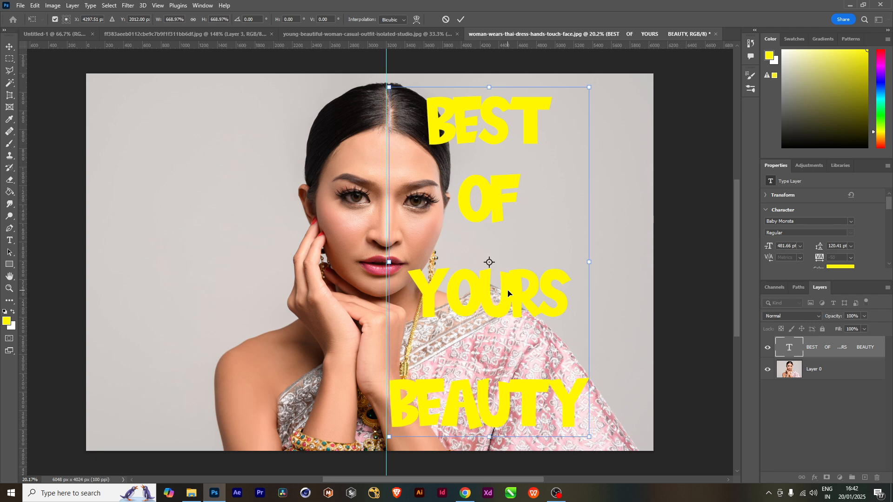
key("Left")
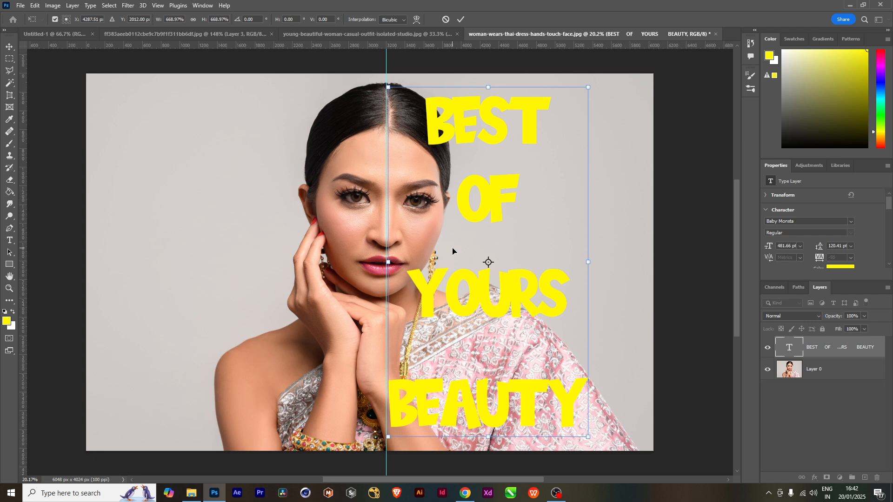
key("Return")
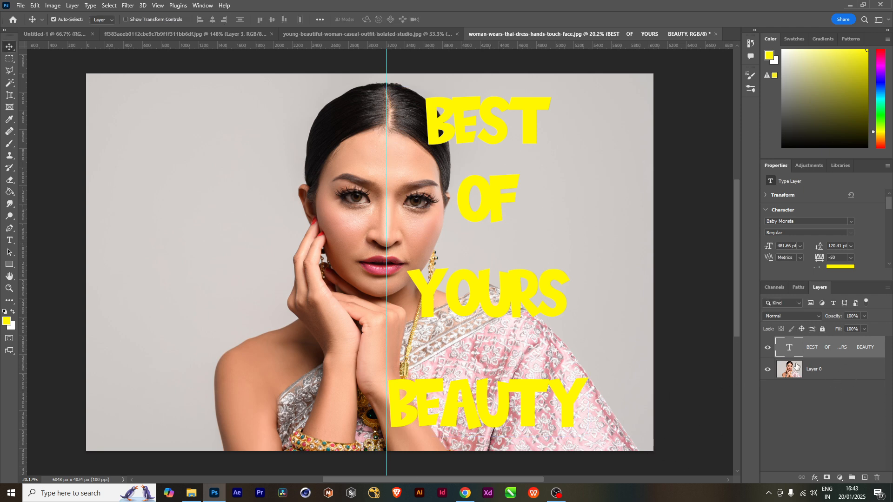
Place a duplicate of Layer 0 above the text layer and clip it to the text.
left_click(846, 371)
key("ctrl+j")
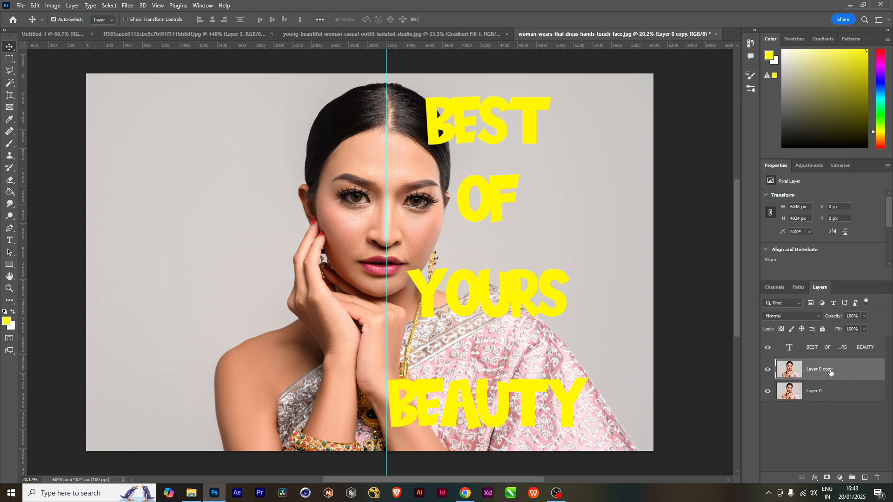
left_click_drag(841, 373, 840, 339)
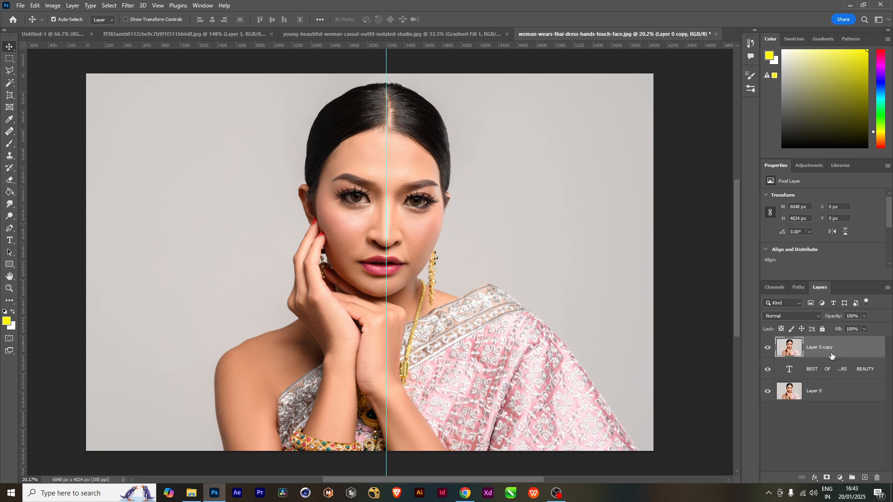
left_click(785, 356, "alt")
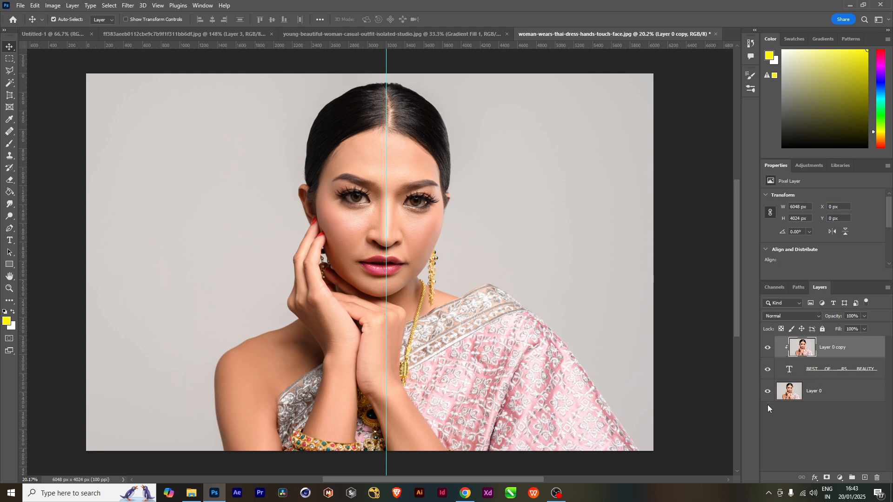
Toggle the visibility of Layer 0 and the clipped copy to examine the image inside the letters, leaving both layers shown.
left_click(767, 391)
left_click(768, 392)
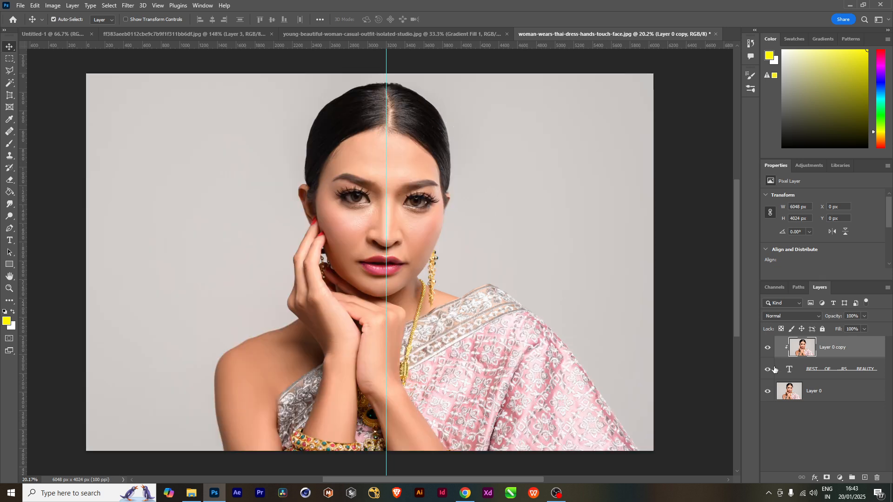
left_click(768, 348)
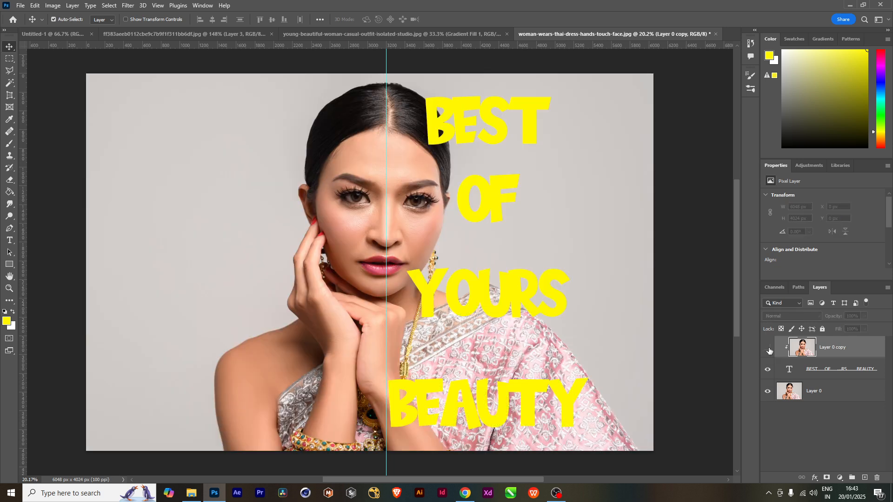
left_click(768, 393)
left_click(768, 349)
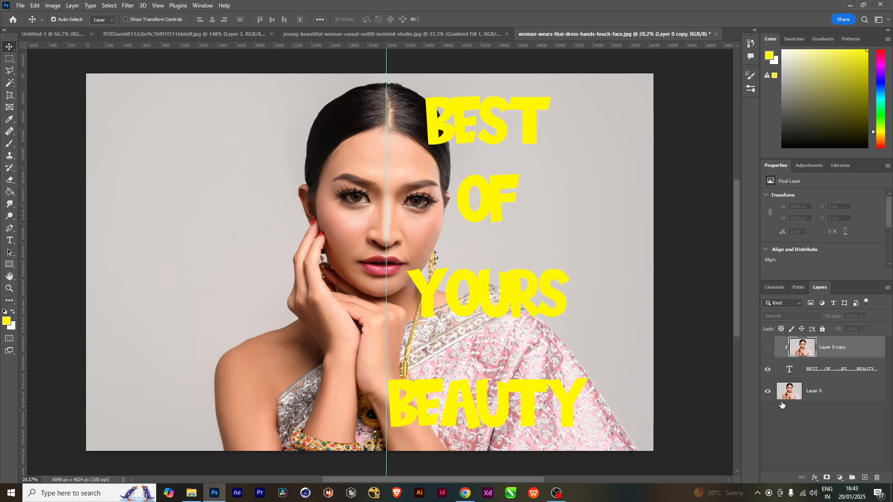
left_click(768, 350)
left_click(768, 392)
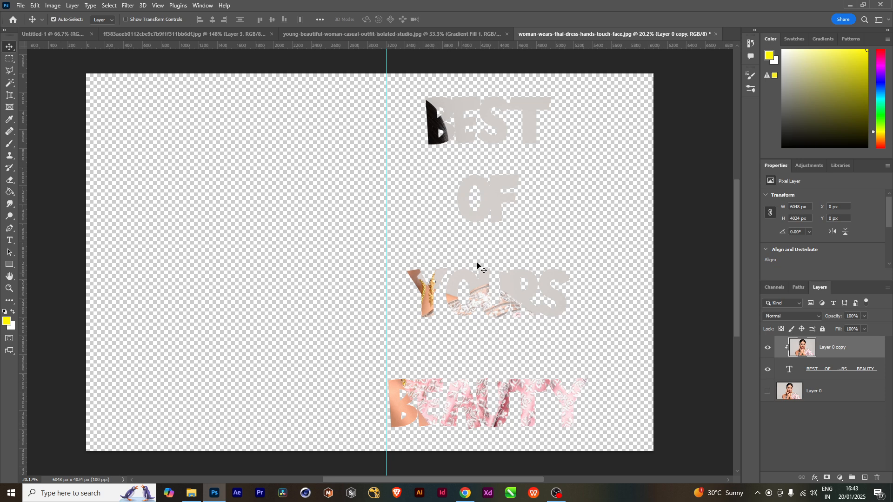
left_click(768, 393)
left_click(768, 393)
left_click(767, 392)
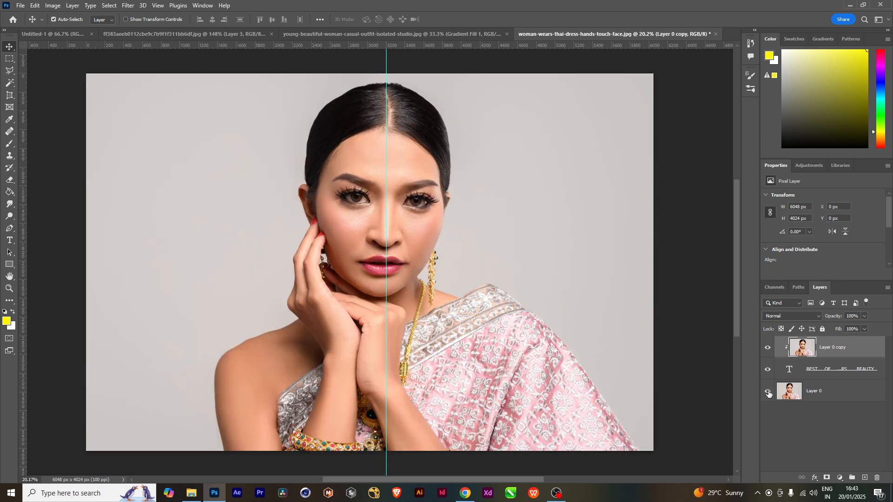
left_click(768, 393)
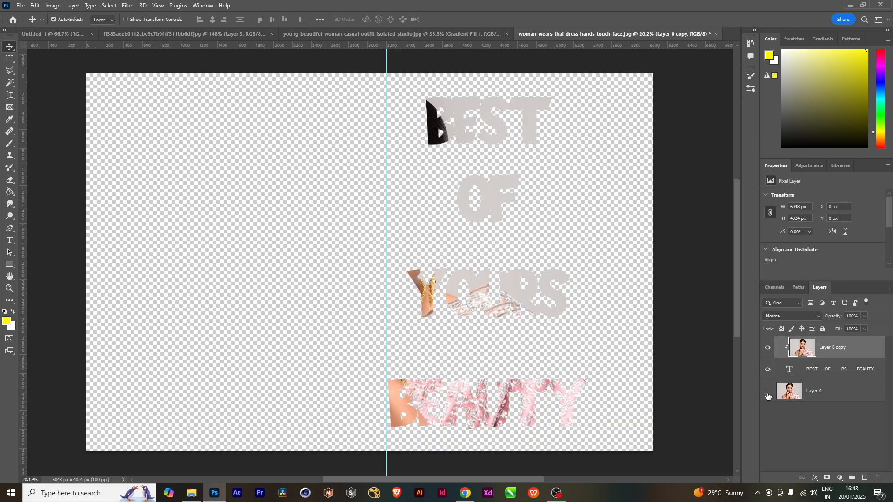
left_click(767, 393)
Mask Layer 0 with a rectangular selection covering the image from its left edge to the vertical guide.
left_click(831, 395)
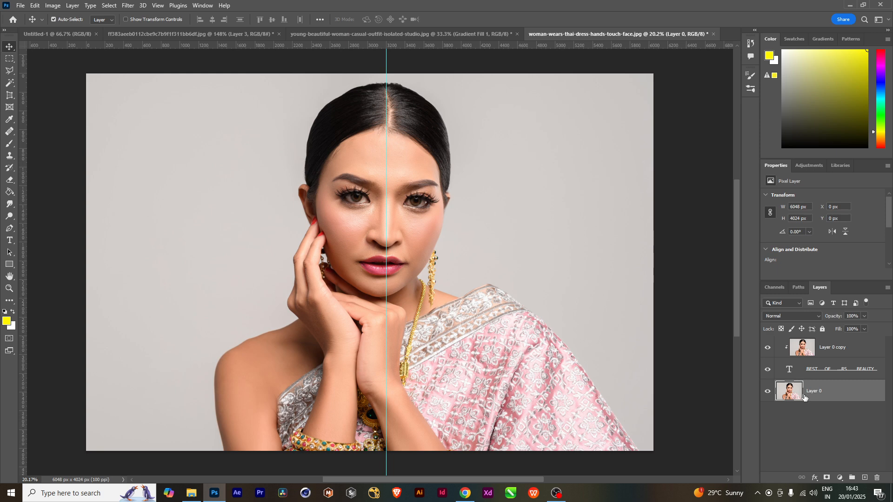
left_click(9, 60)
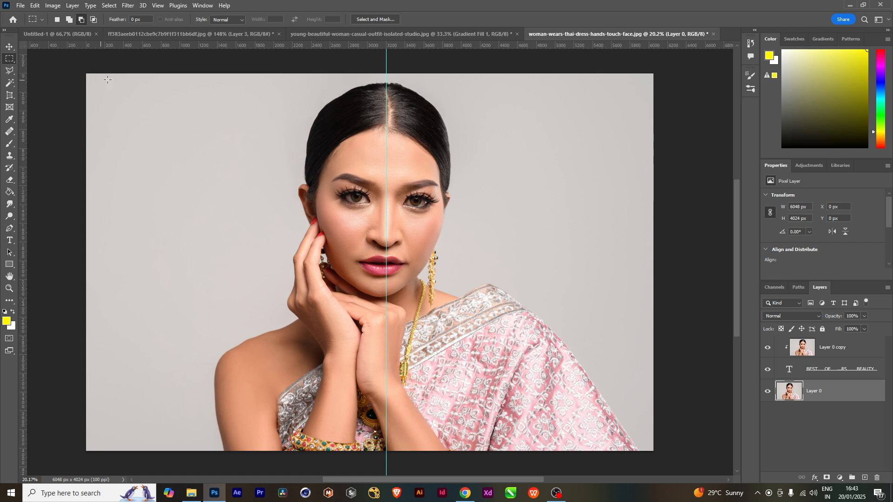
left_click_drag(87, 74, 386, 450)
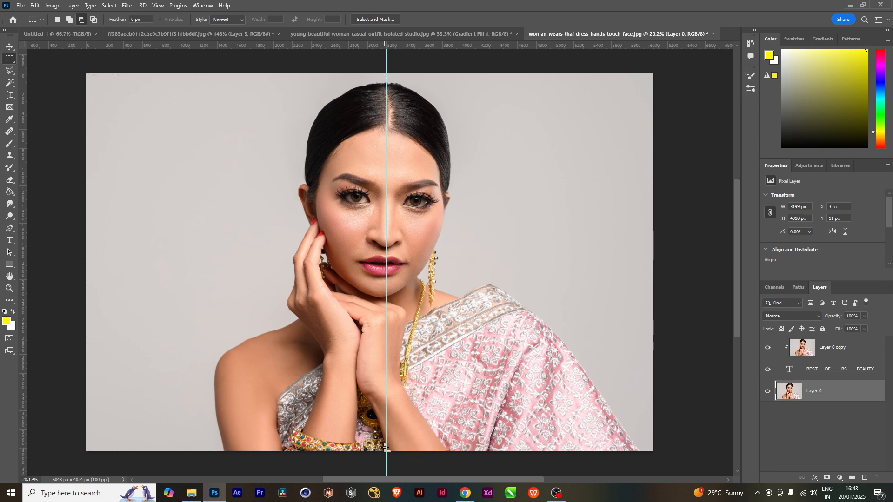
left_click(827, 479)
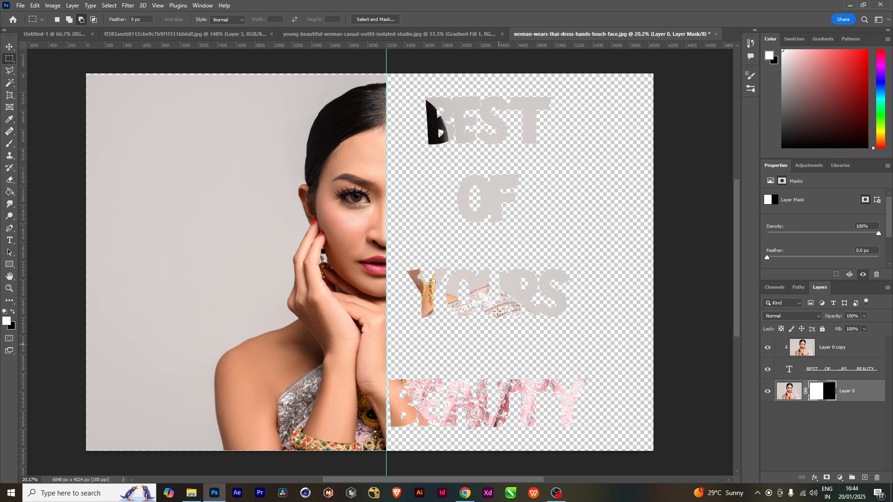
Add a Gradient Map adjustment layer directly above Layer 0 copy.
left_click(842, 349)
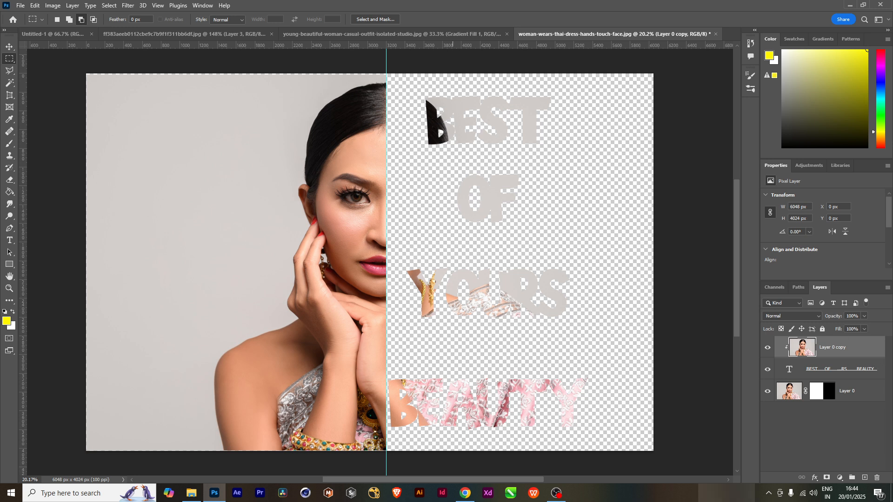
left_click(840, 481)
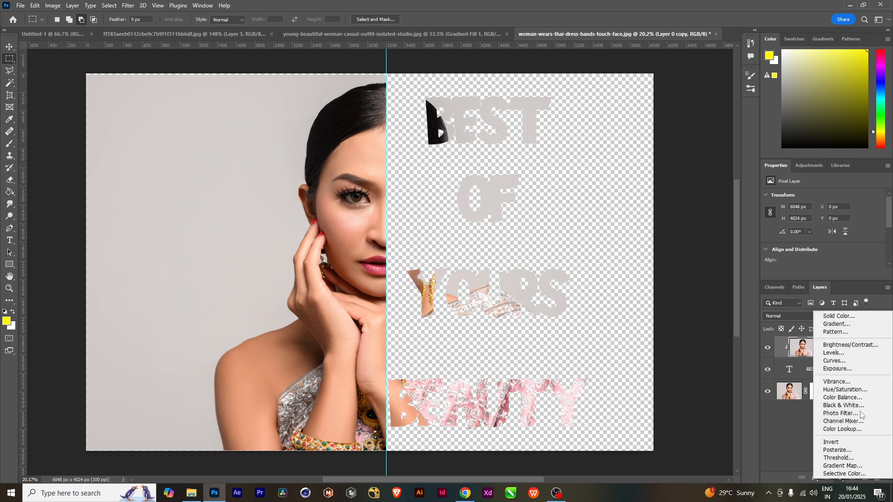
left_click(843, 466)
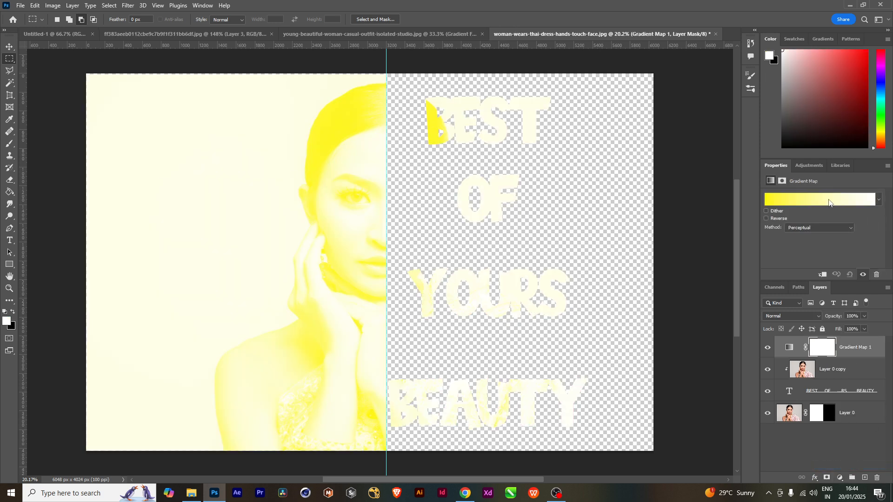
Try various presets from the Blues group on the gradient map, including Blue_03, Blue_05, Blue_15 and Blue_24, ending on Blue_02.
left_click(829, 200)
left_click(479, 212)
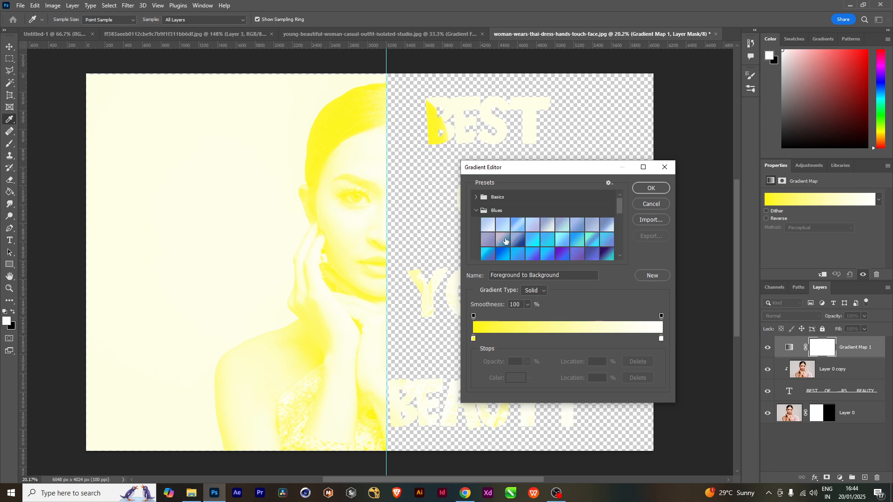
left_click(511, 227)
left_click(532, 227)
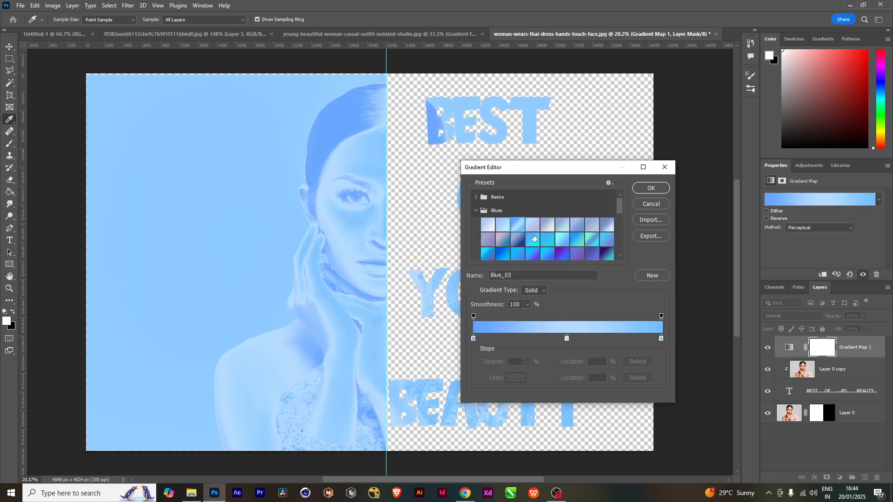
left_click(535, 240)
left_click(548, 225)
left_click(562, 226)
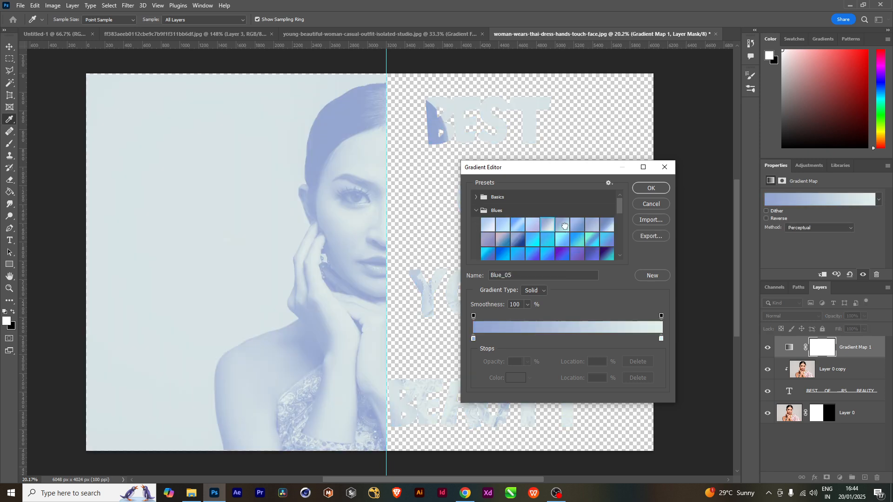
left_click(562, 240)
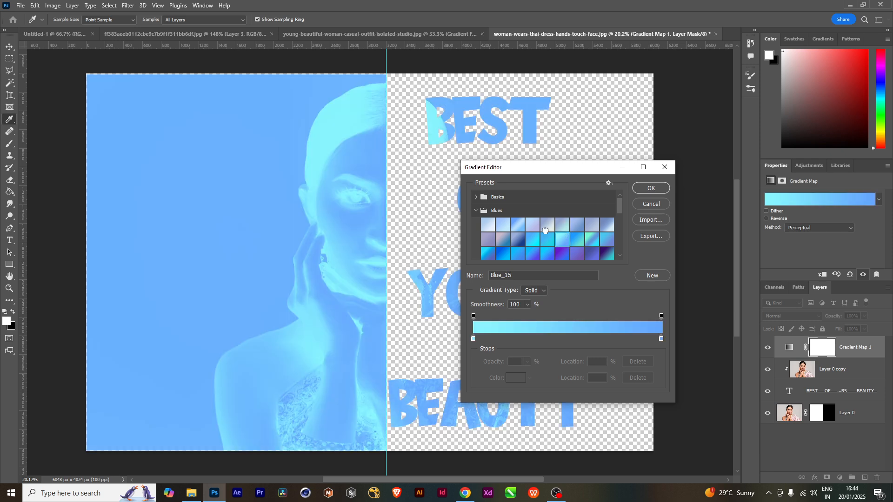
left_click(547, 226)
left_click(544, 254)
left_click(533, 226)
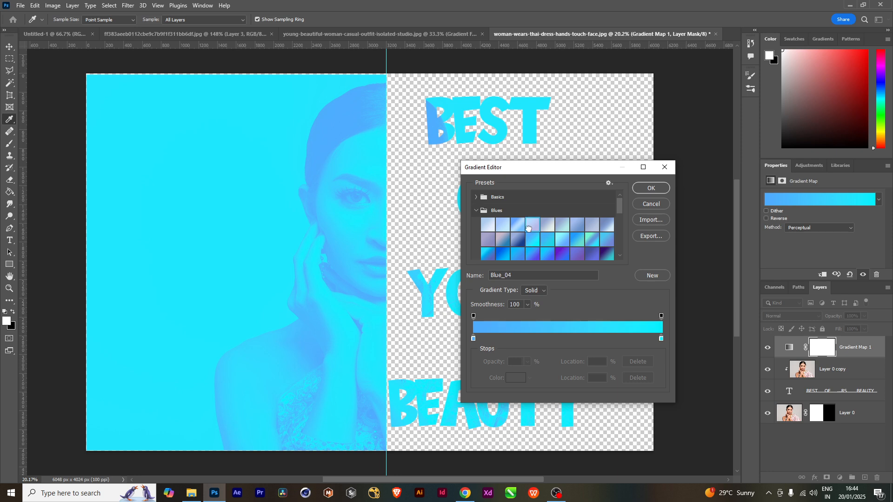
left_click(549, 227)
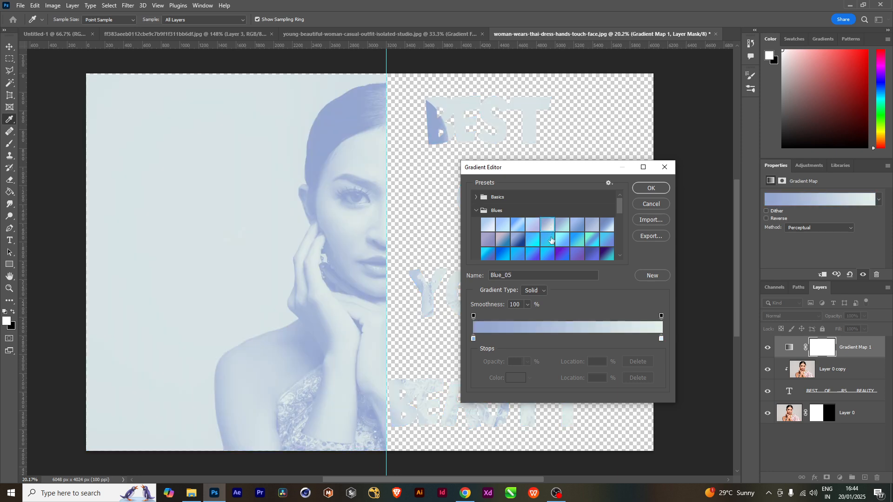
left_click(518, 241)
left_click(517, 226)
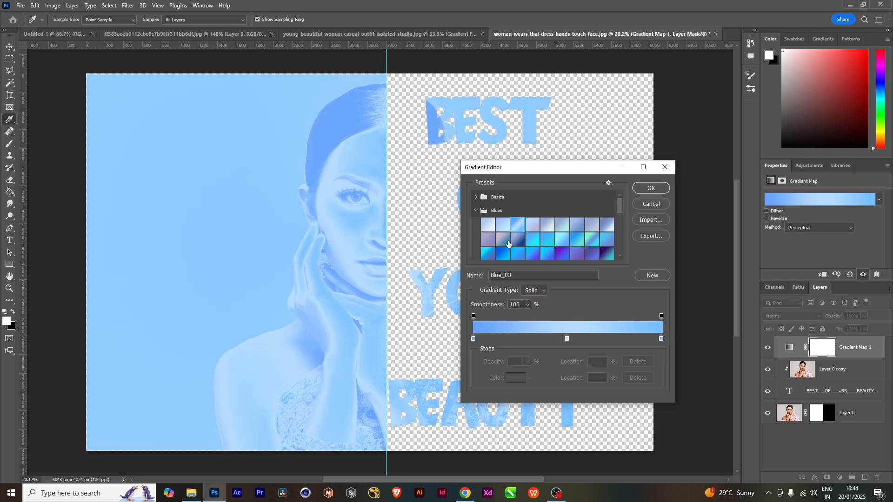
left_click(506, 241)
left_click(566, 253)
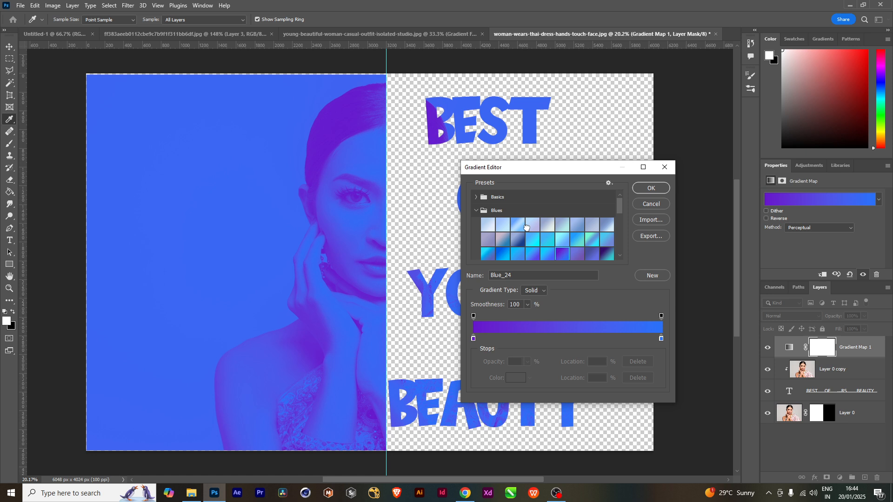
left_click(531, 227)
left_click(521, 228)
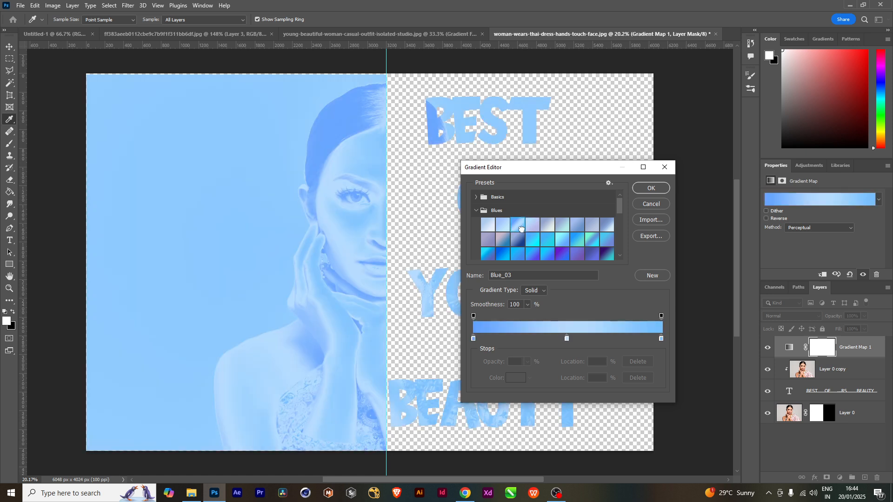
left_click(505, 229)
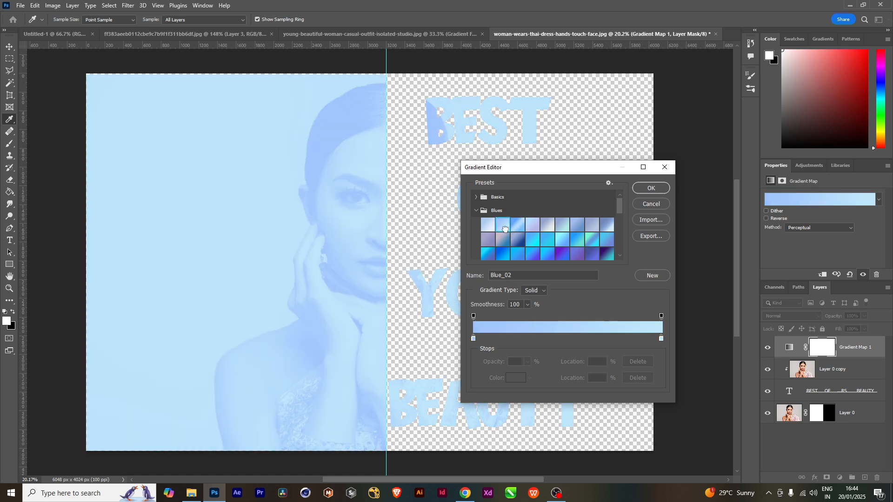
Try various presets from the Greens group on the gradient map, including Green_04, Green_07, Green_08 and Green_15, ending on Green_12.
left_click(475, 210)
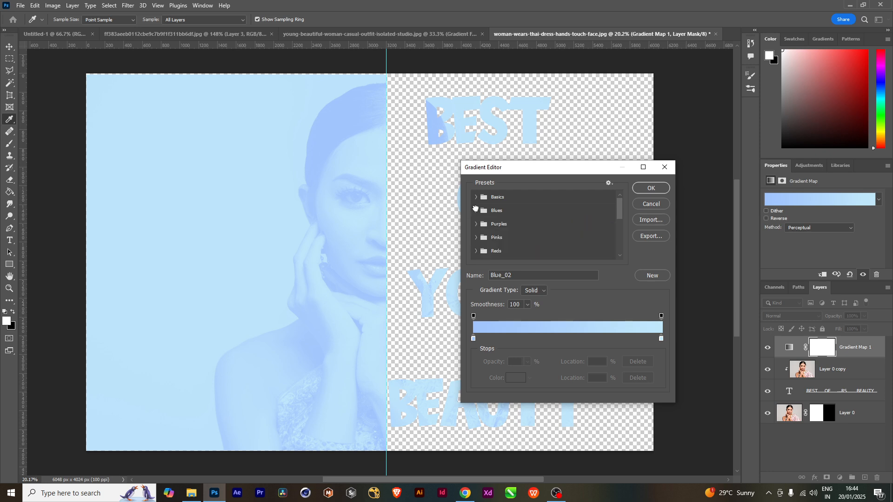
scroll(484, 246, "down", 2)
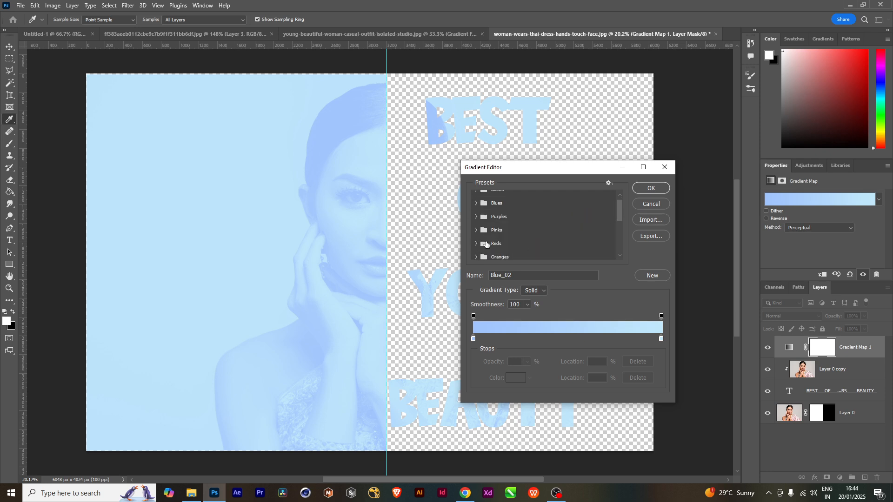
left_click(476, 248)
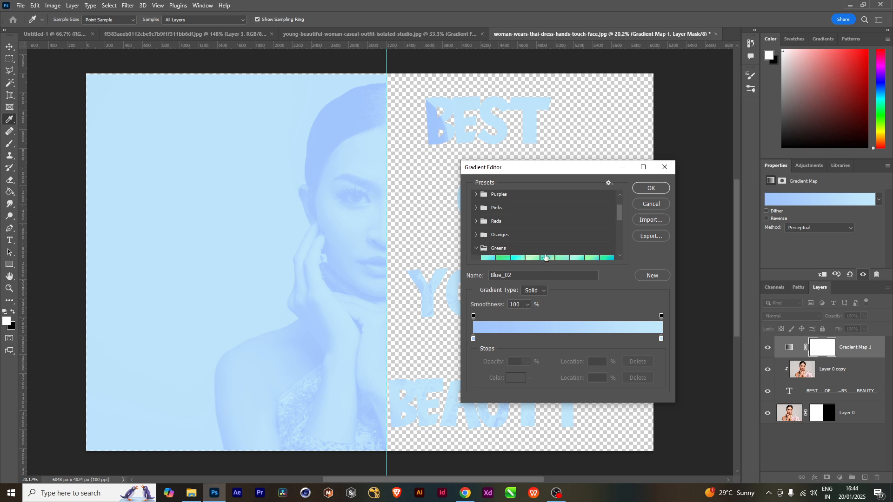
scroll(544, 253, "down", 1)
left_click(547, 248)
left_click(533, 251)
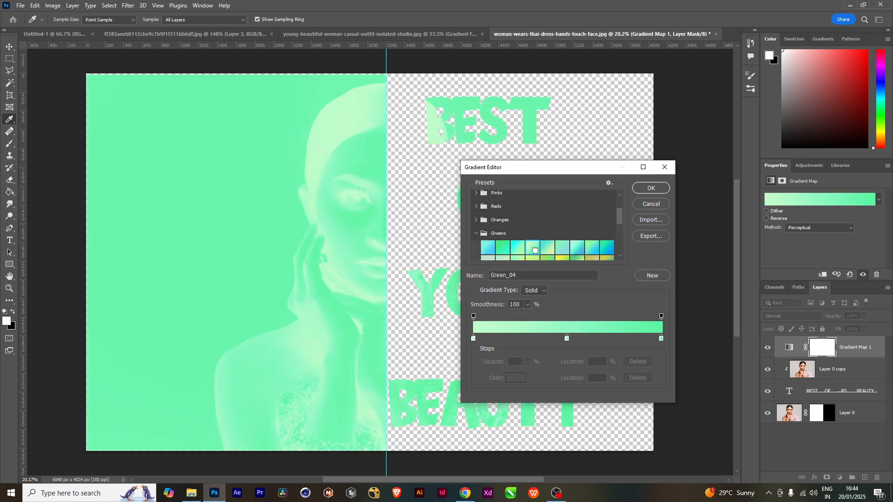
left_click(518, 251)
left_click(503, 250)
left_click(575, 251)
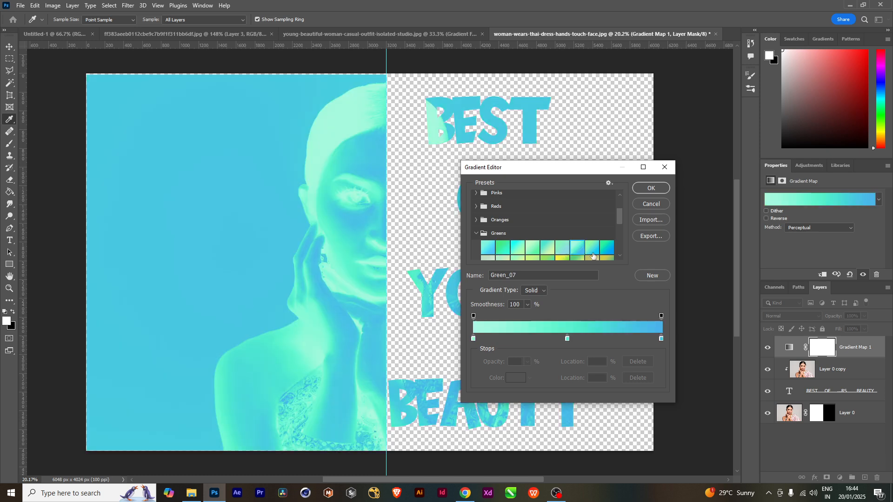
left_click(594, 251)
scroll(563, 242, "down", 1)
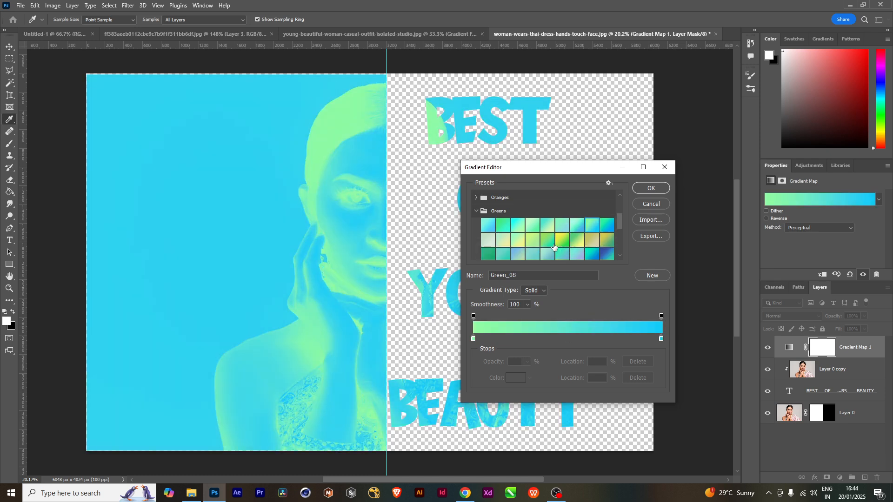
left_click(549, 243)
left_click(558, 242)
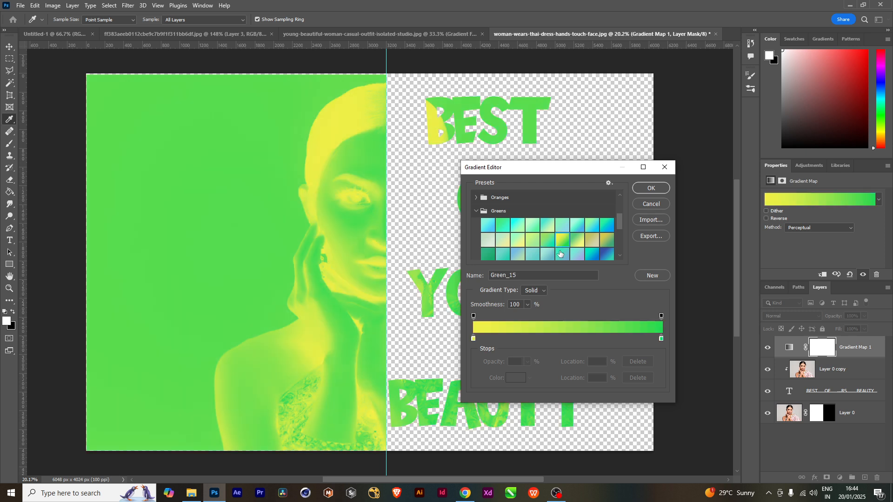
left_click(548, 255)
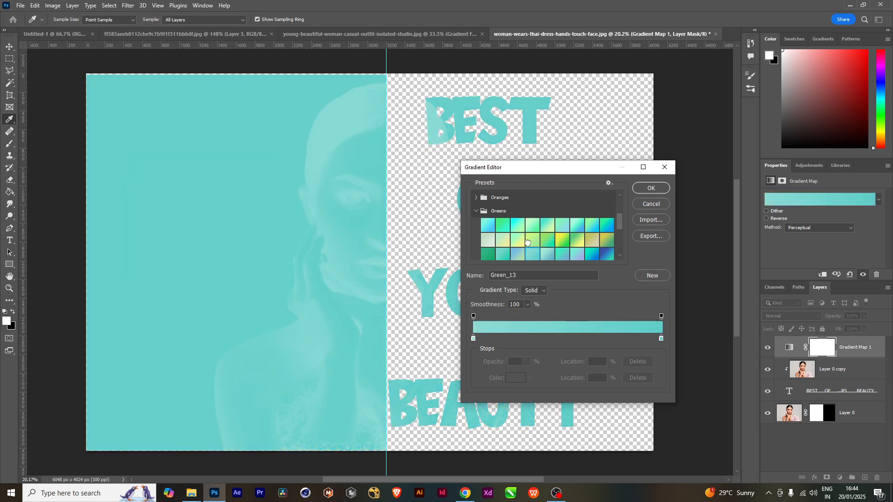
left_click(532, 242)
left_click(517, 241)
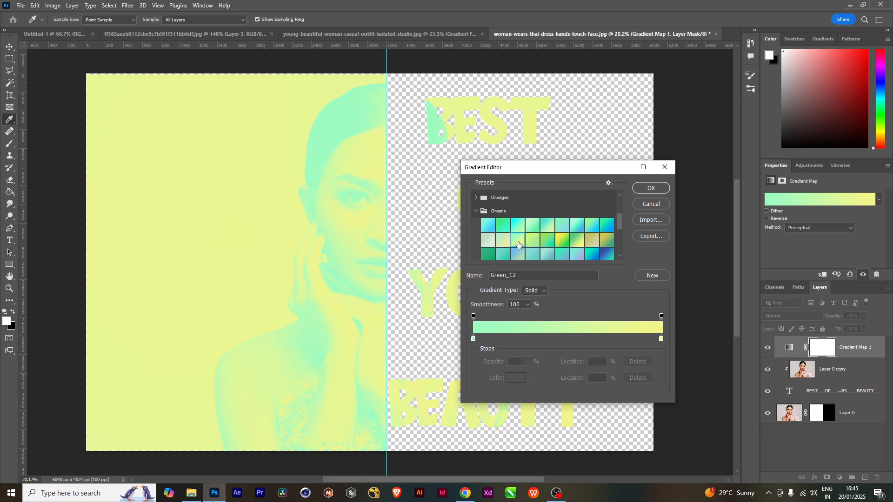
Try moving the gradient's green colour stop to 27% and adding a muted green stop at 54%, discarding the added stop.
left_click_drag(473, 341, 525, 344)
left_click(575, 341)
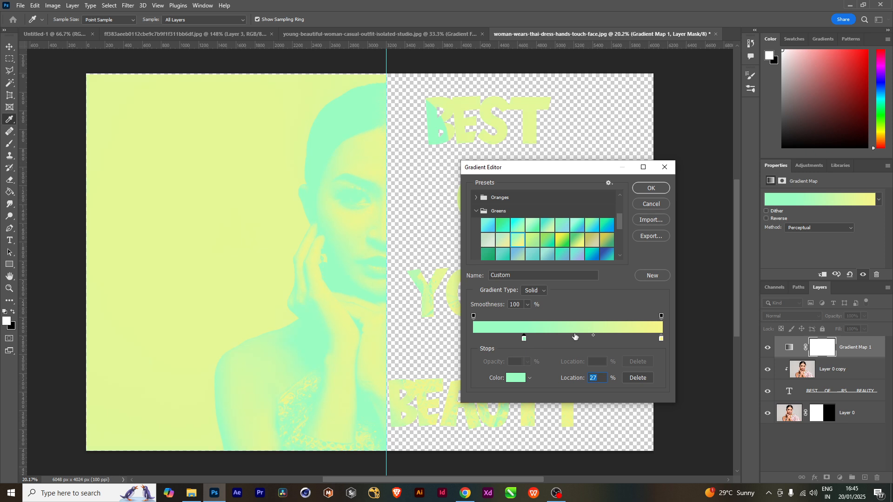
double_click(575, 341)
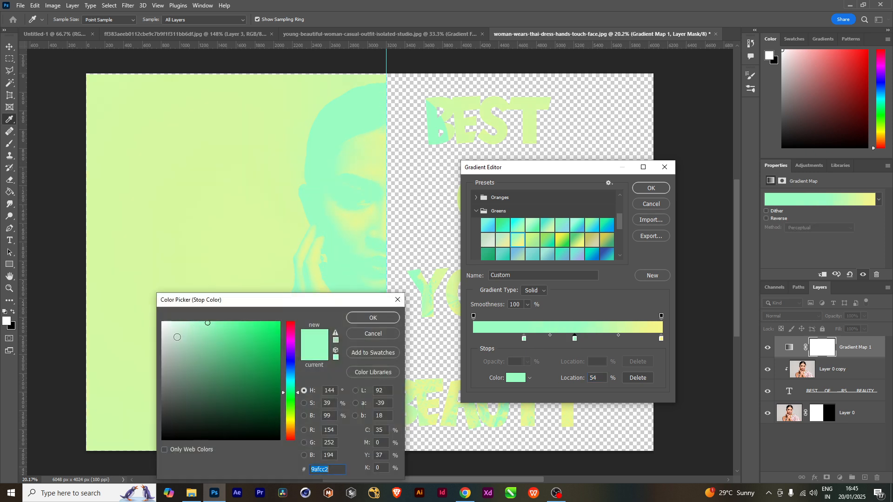
mouse_move(178, 351)
left_mouse_down()
mouse_move(178, 400)
mouse_move(211, 346)
mouse_move(199, 352)
mouse_move(183, 341)
left_mouse_up()
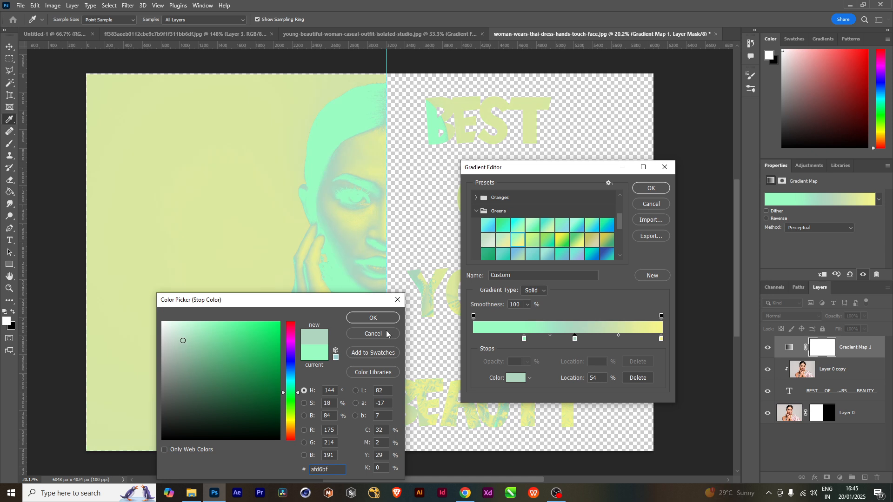
left_click(397, 301)
left_click_drag(575, 339, 575, 360)
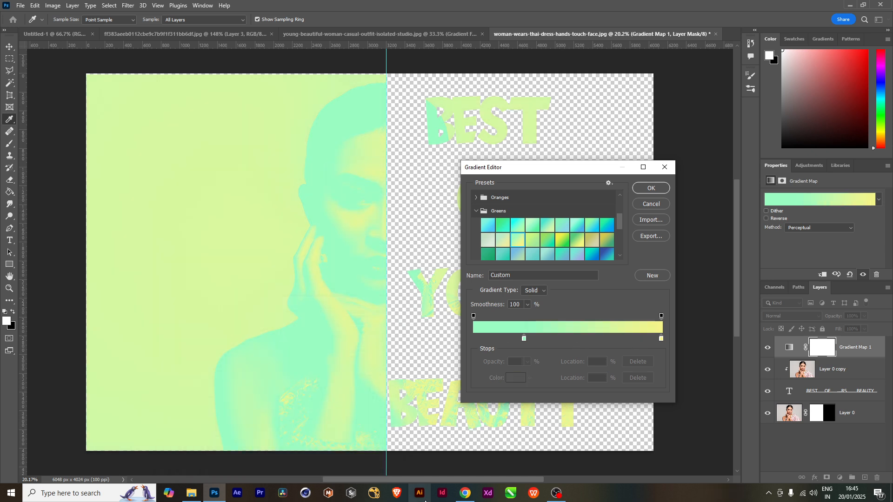
Return the gradient's green colour stop to 0%, keep smoothness at 100%, and apply the custom green-to-yellow gradient.
left_click_drag(524, 339, 452, 349)
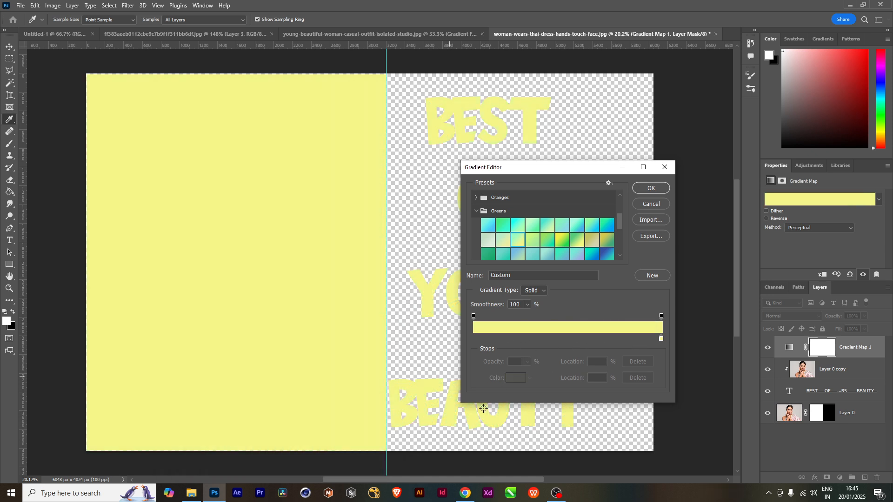
key("ctrl+z")
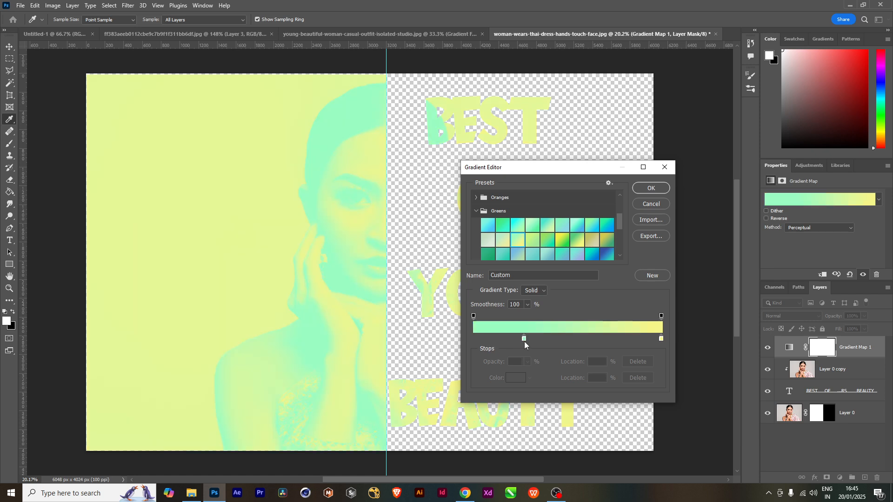
left_click_drag(523, 340, 473, 339)
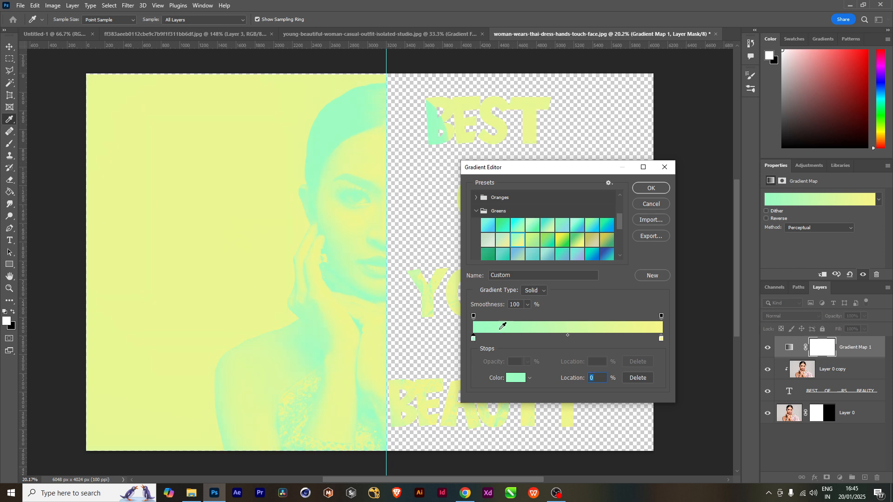
left_click(528, 304)
mouse_move(529, 316)
left_mouse_down()
mouse_move(500, 318)
mouse_move(539, 320)
left_mouse_up()
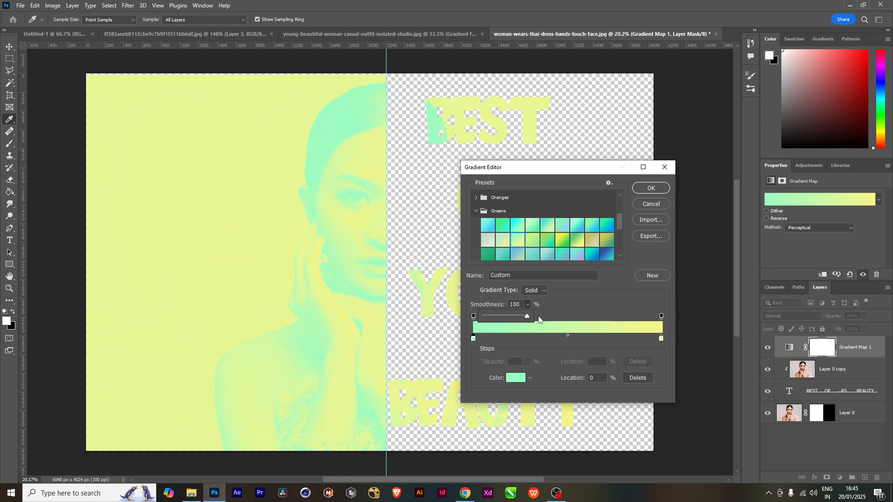
left_click(647, 188)
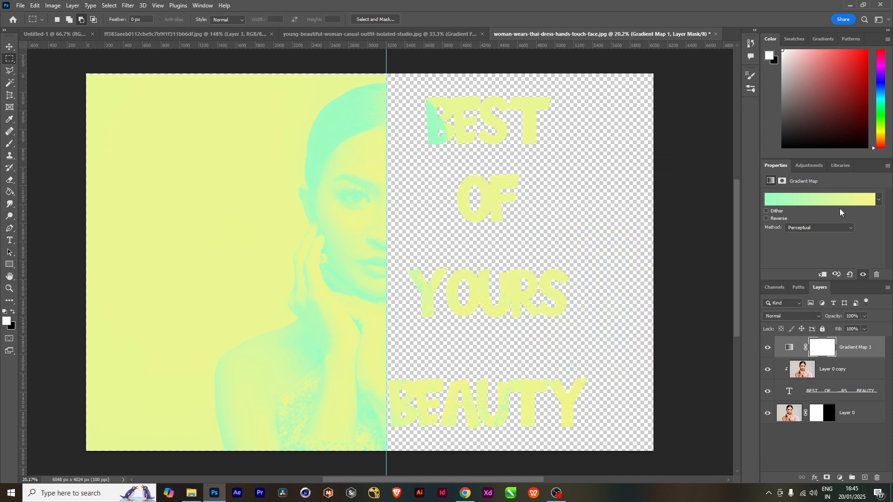
Replace the gradient map's gradient with the Blue_02 preset from the Blues group and apply it.
left_click(805, 200)
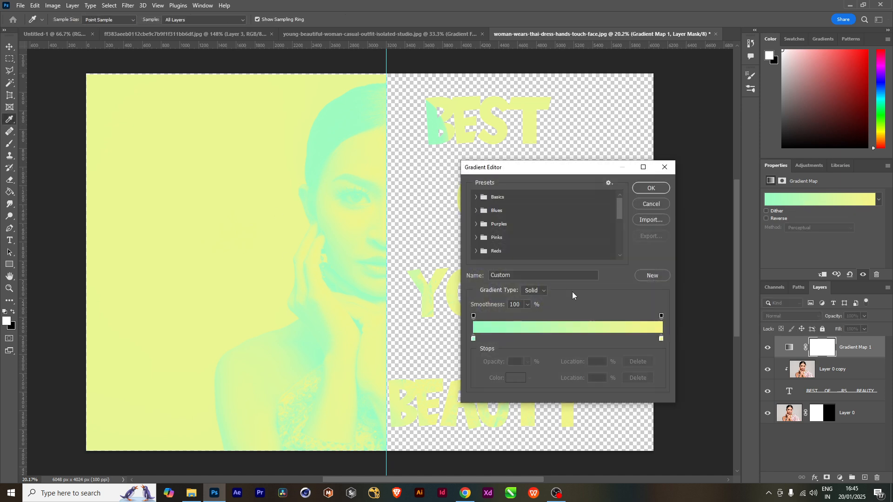
left_click(476, 211)
left_click(518, 225)
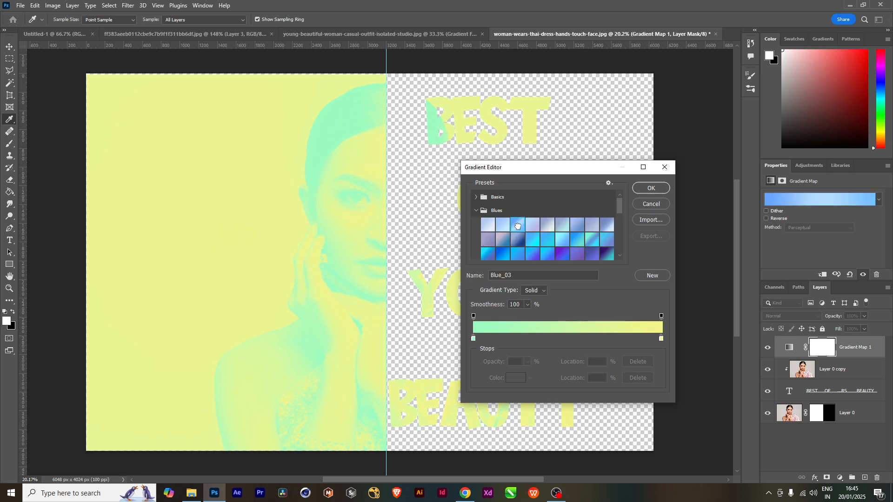
left_click(503, 226)
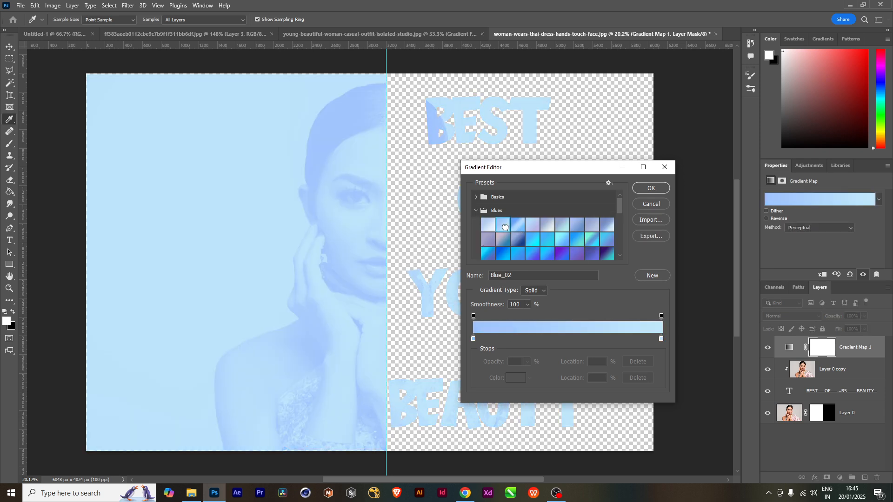
left_click(658, 188)
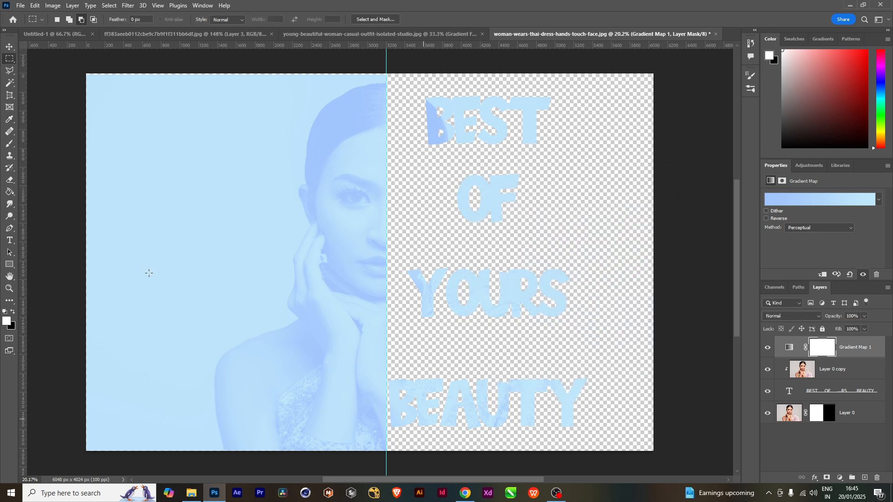
Add a Solid Color fill layer in dark teal #26787F above the gradient map.
left_click(803, 447)
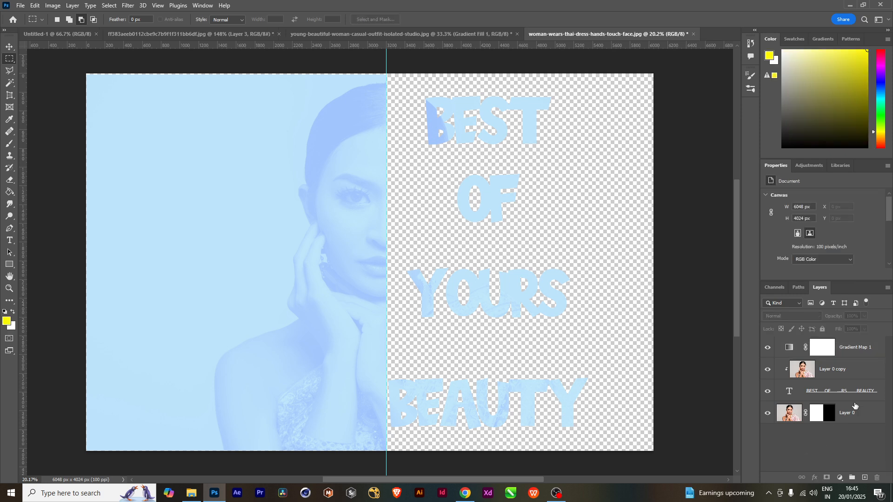
left_click(851, 352)
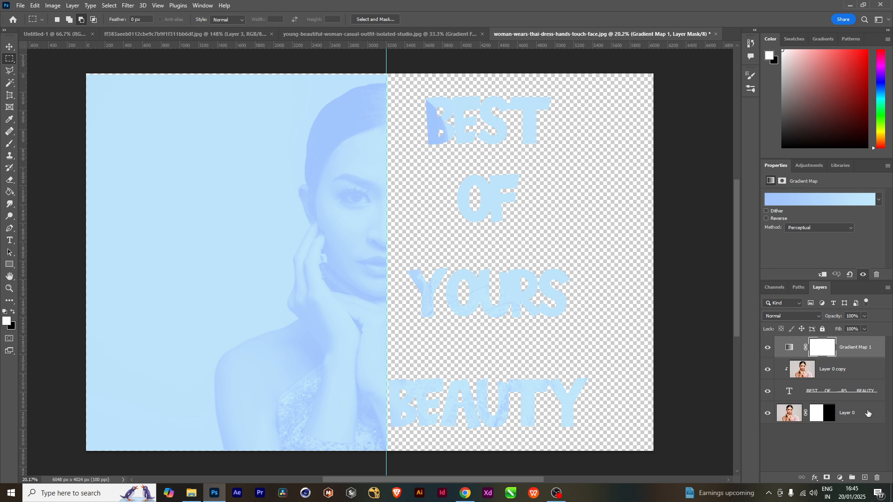
left_click(851, 413)
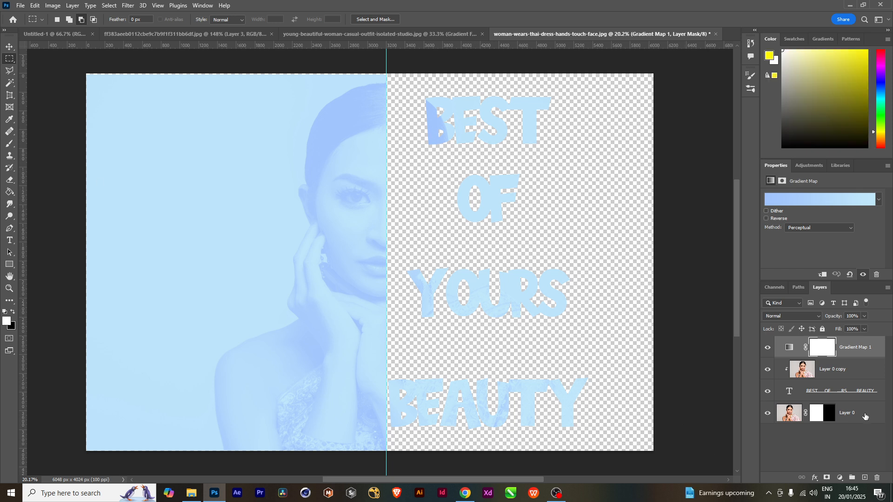
left_click(852, 347)
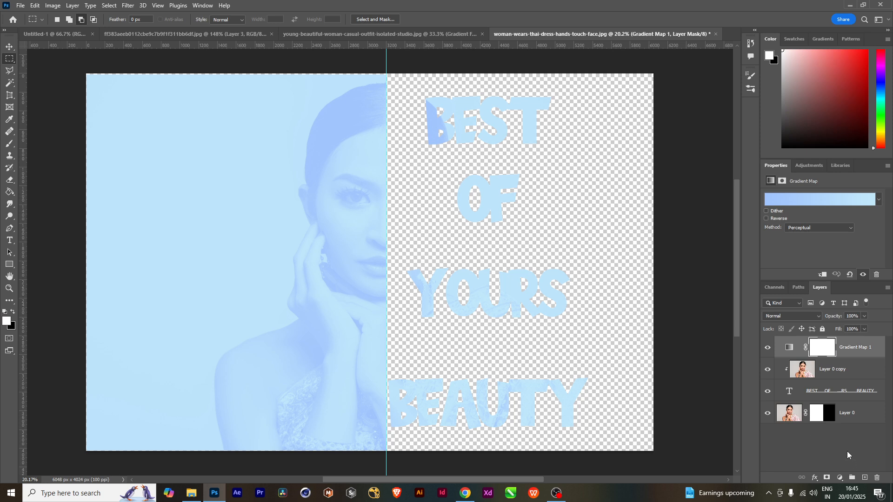
left_click(839, 478)
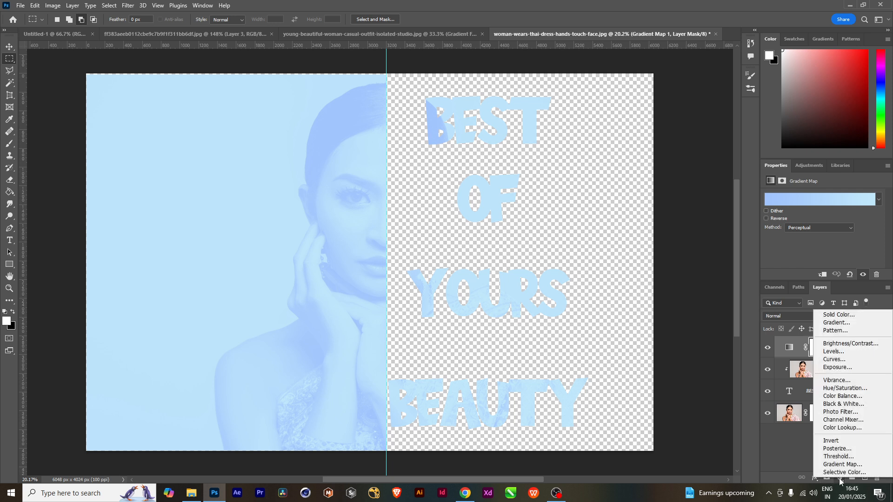
left_click(840, 315)
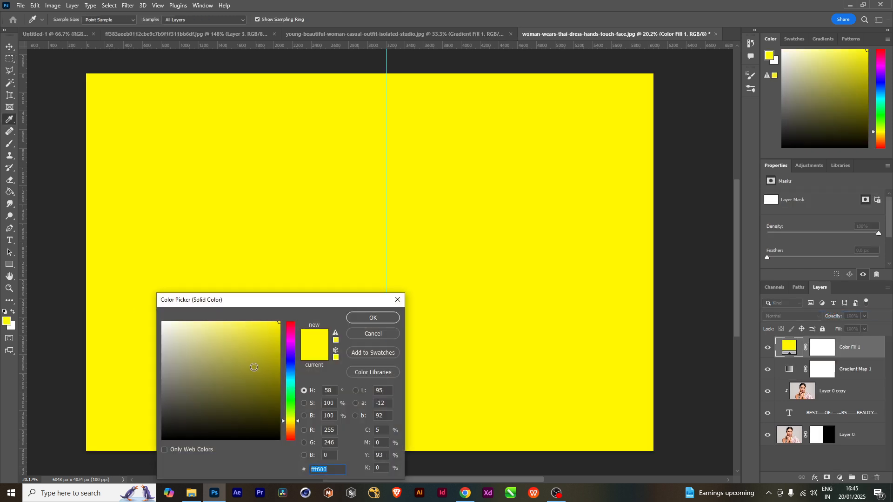
left_click(289, 379)
left_click_drag(267, 356, 245, 382)
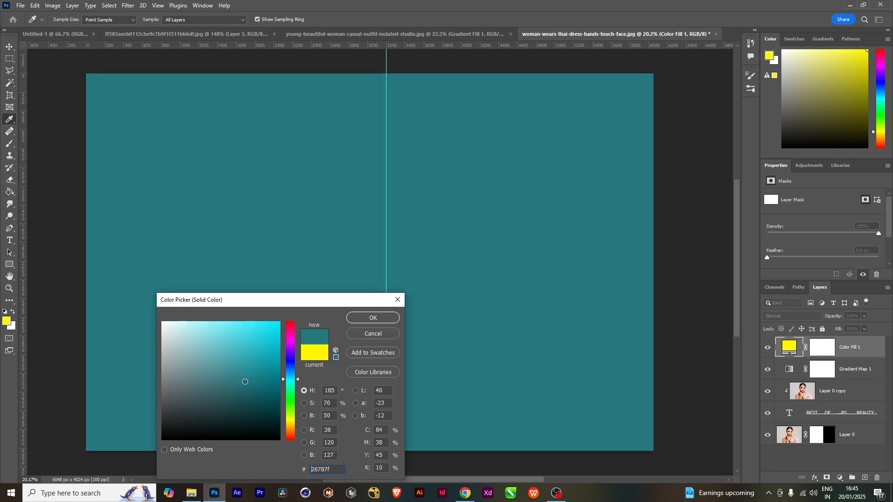
left_click(371, 321)
Move the teal fill layer into the clipping group between the text and Layer 0 copy, and hide it.
left_click_drag(849, 350, 855, 424)
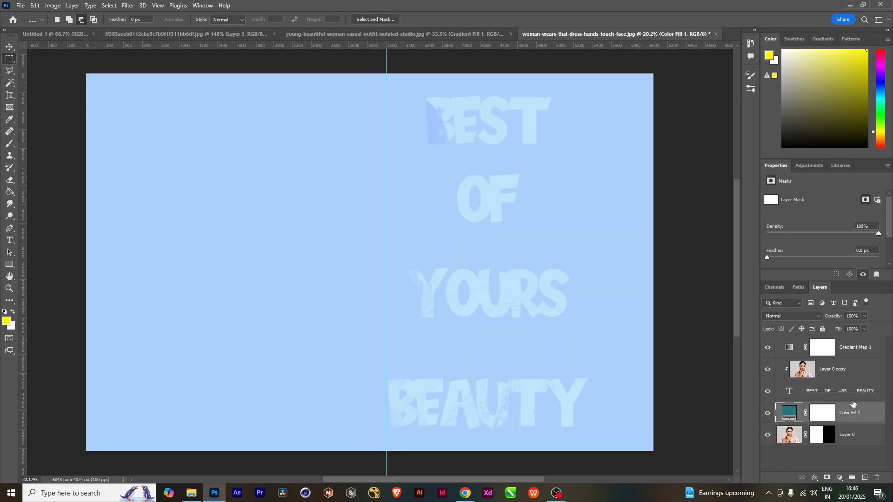
left_click_drag(852, 382, 851, 381)
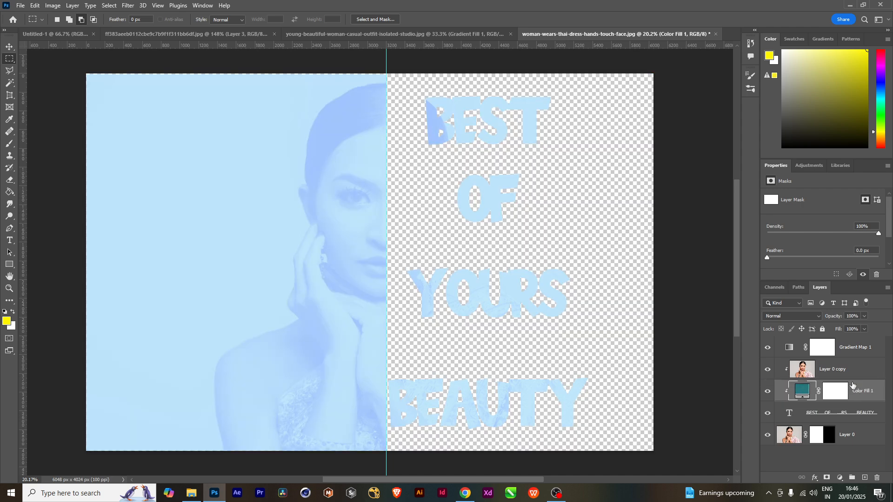
left_click(768, 392)
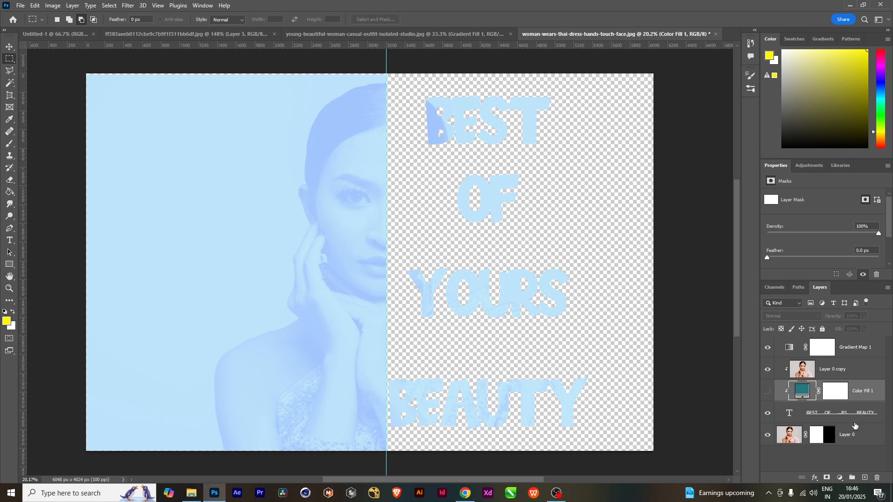
Compare the composition with and without the gradient map by toggling its visibility.
left_click(766, 351)
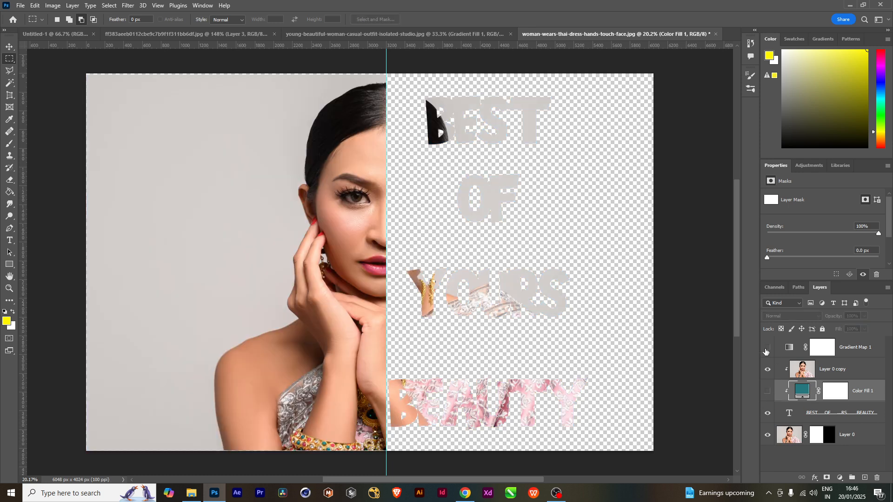
left_click(765, 350)
left_click(766, 351)
left_click(766, 350)
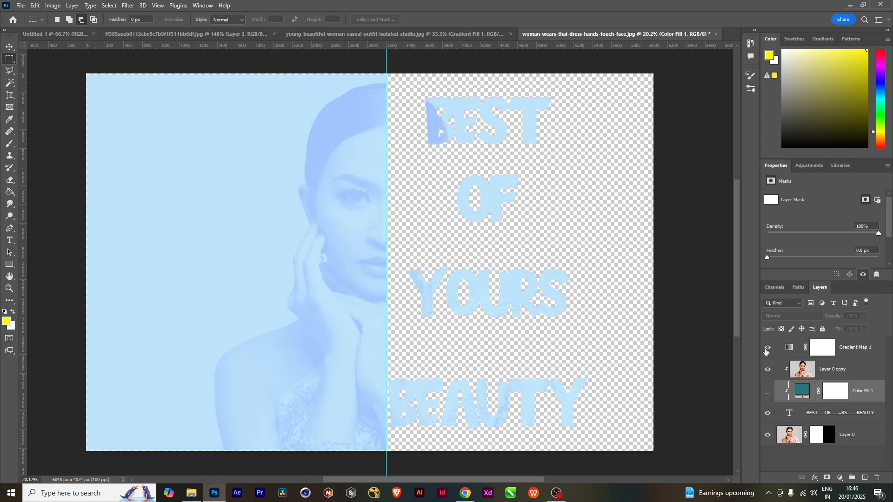
Lower the opacity of the Gradient Map 1 layer to 64%.
left_click(833, 351)
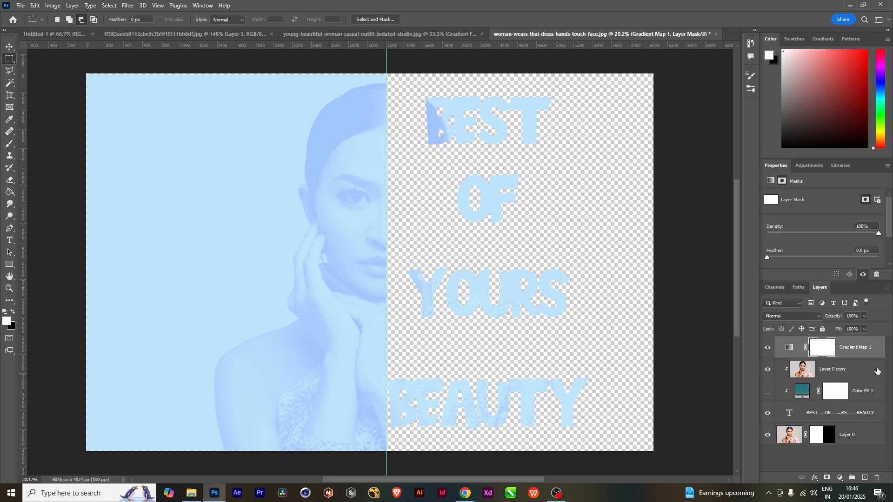
left_click(865, 317)
mouse_move(845, 325)
left_mouse_down()
mouse_move(838, 326)
mouse_move(846, 327)
left_mouse_up()
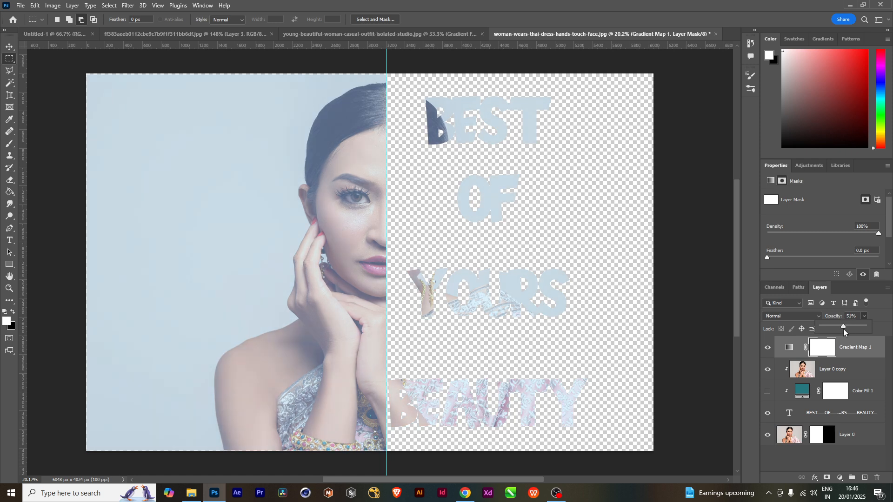
left_click_drag(847, 327, 849, 327)
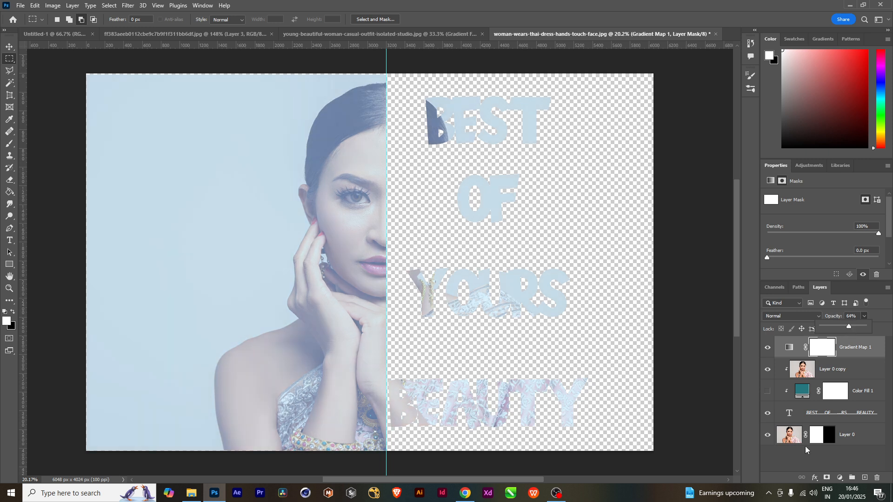
left_click(830, 453)
left_click(856, 349)
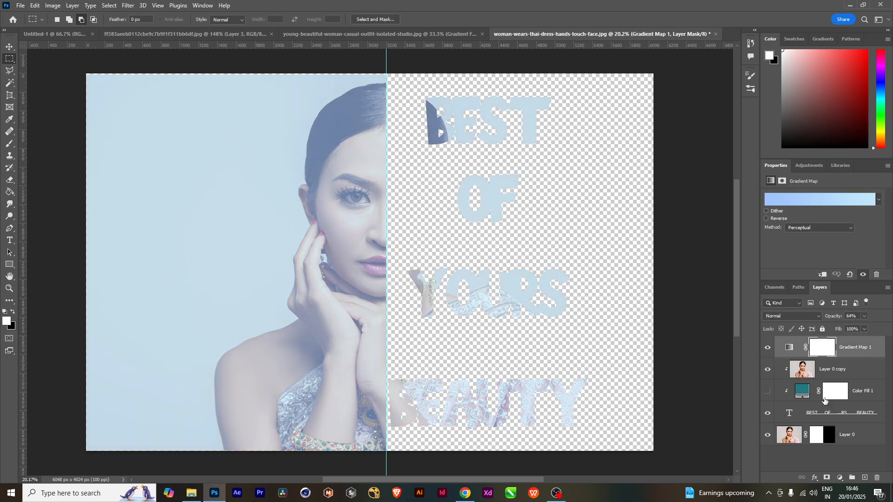
Toggle the clipped teal fill layer's visibility to compare the result, and leave it shown.
left_click(859, 392)
left_click(767, 392)
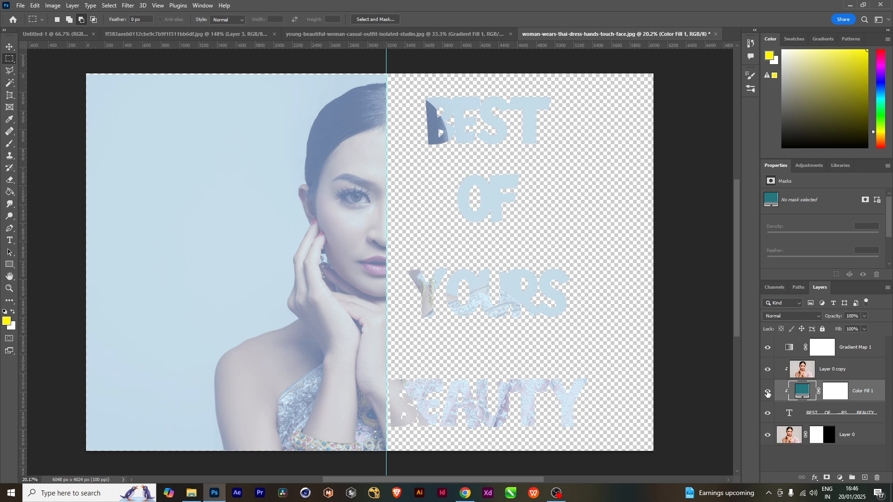
left_click(767, 394)
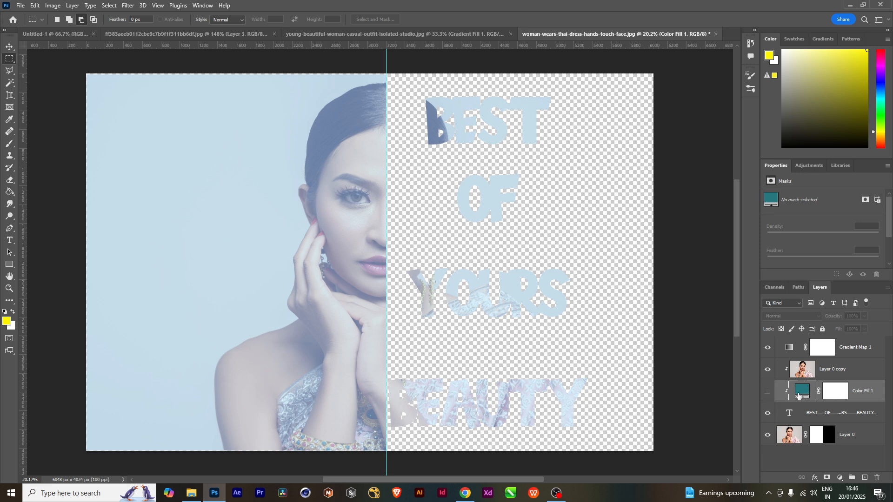
left_click(768, 393)
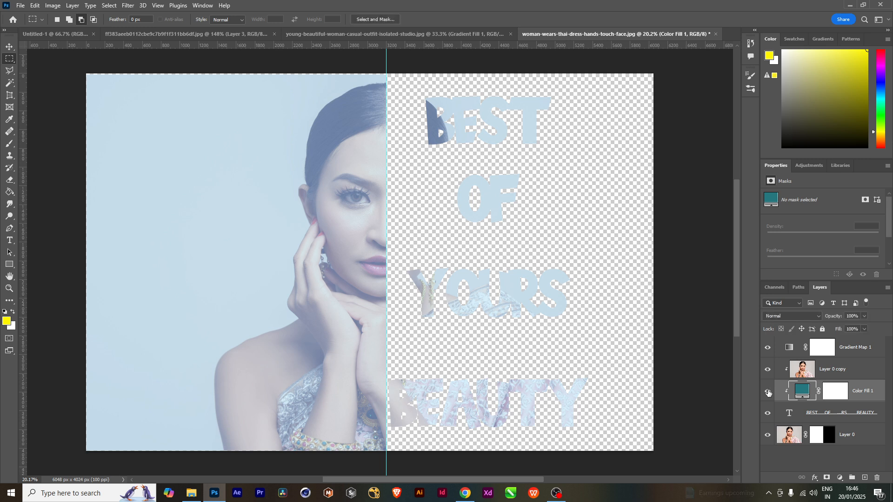
left_click(855, 353)
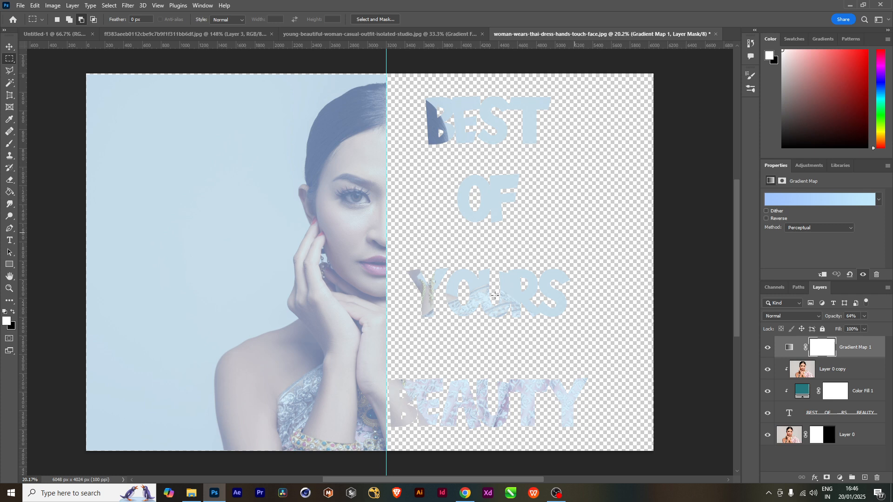
left_click(824, 454)
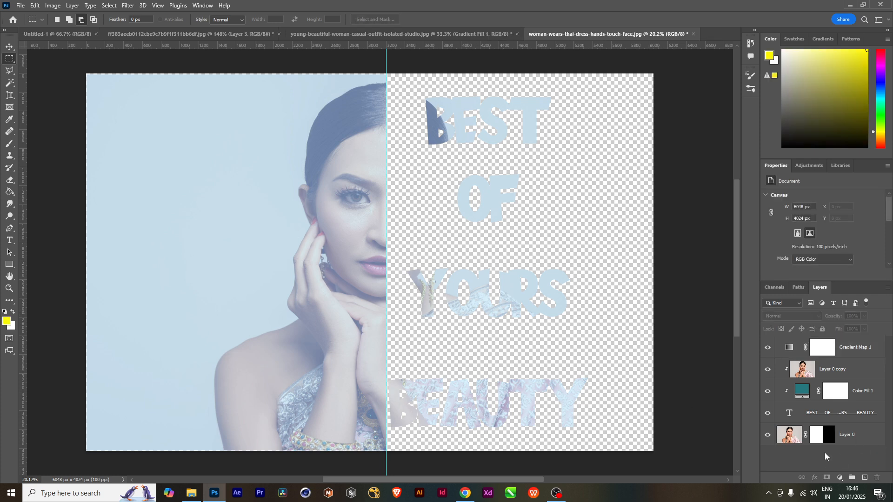
left_click(848, 353)
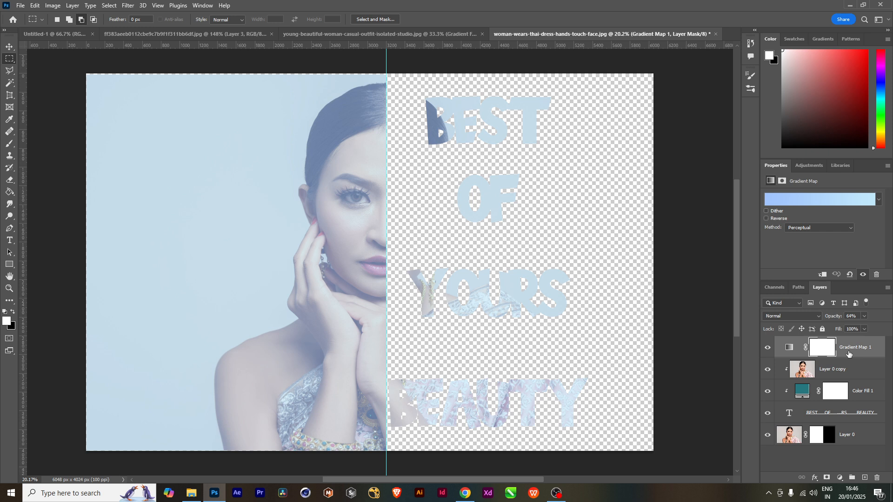
Delete the teal colour fill, the clipped Layer 0 copy and the gradient map with its mask.
left_click(782, 443)
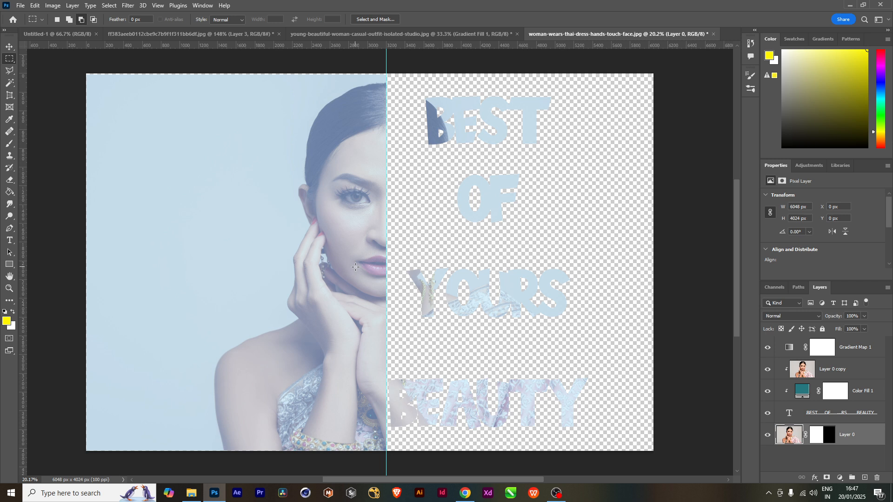
left_click(866, 415)
left_click(876, 392)
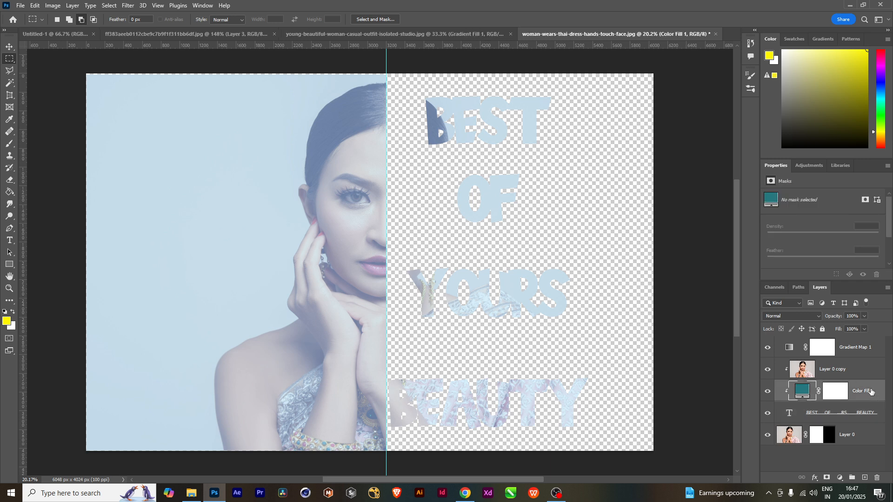
key("Delete")
left_click(874, 370)
key("Delete")
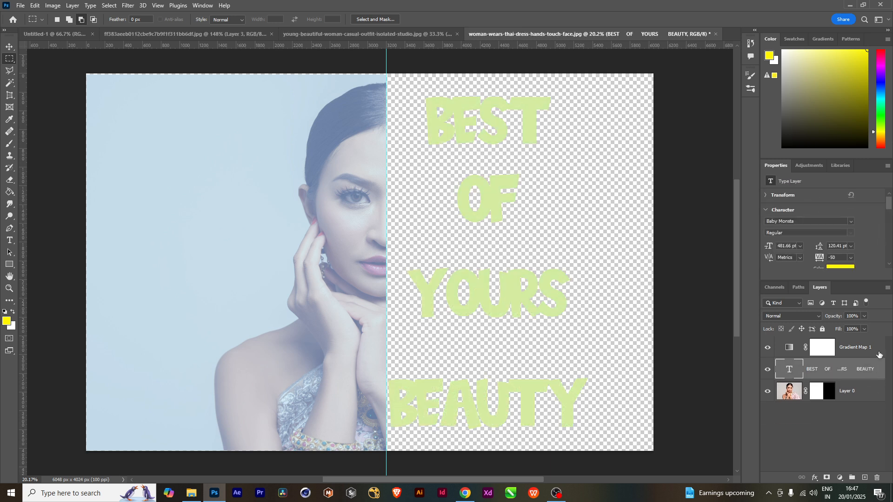
left_click(865, 349)
key("Delete")
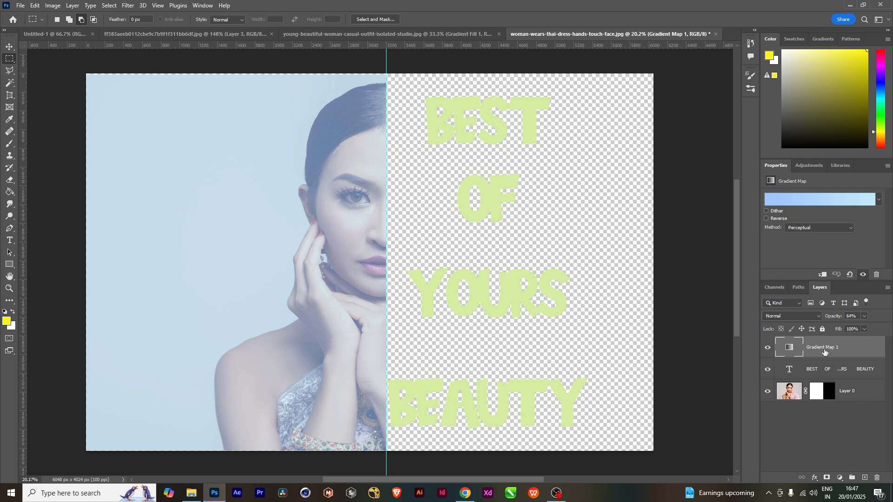
key("Delete")
Delete the layer mask from Layer 0.
left_click(826, 368)
right_click(829, 370)
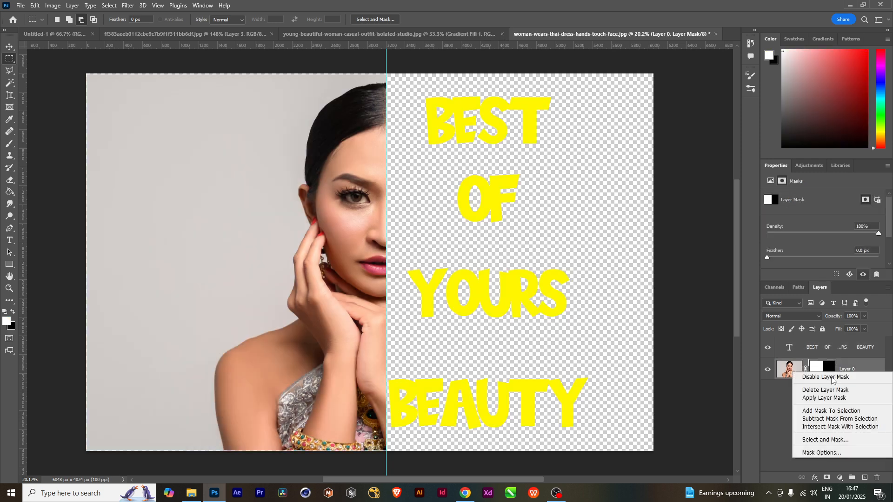
left_click(826, 390)
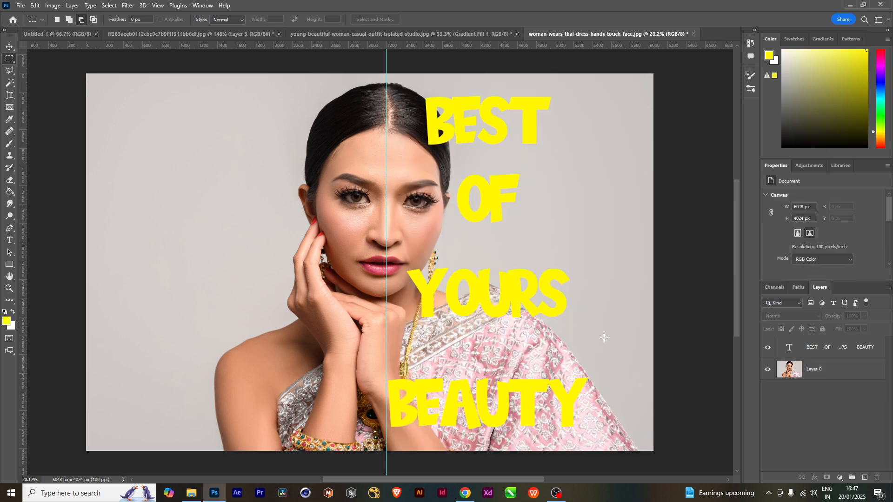
Select the subject on Layer 0 and feather the selection by 5 pixels.
left_click(837, 375)
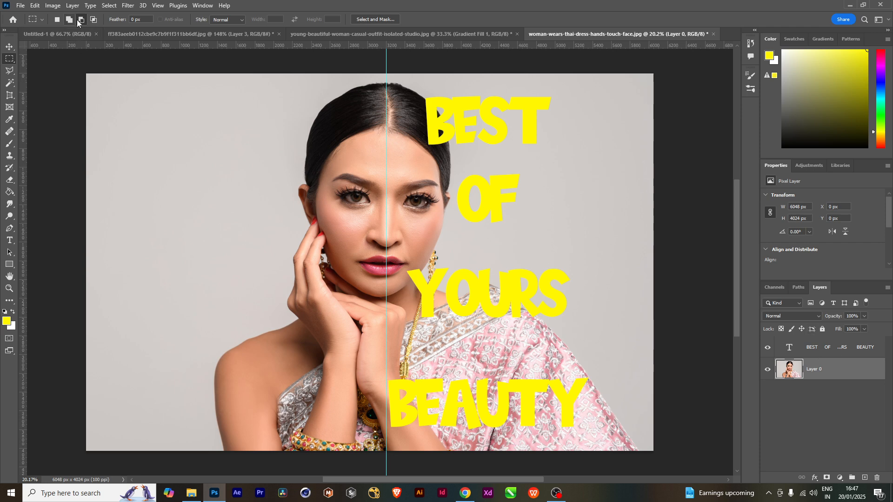
left_click(109, 6)
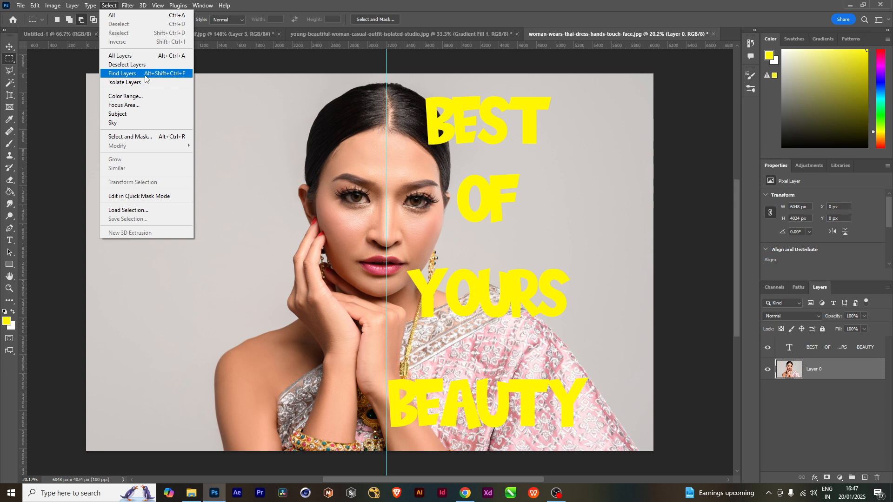
left_click(138, 117)
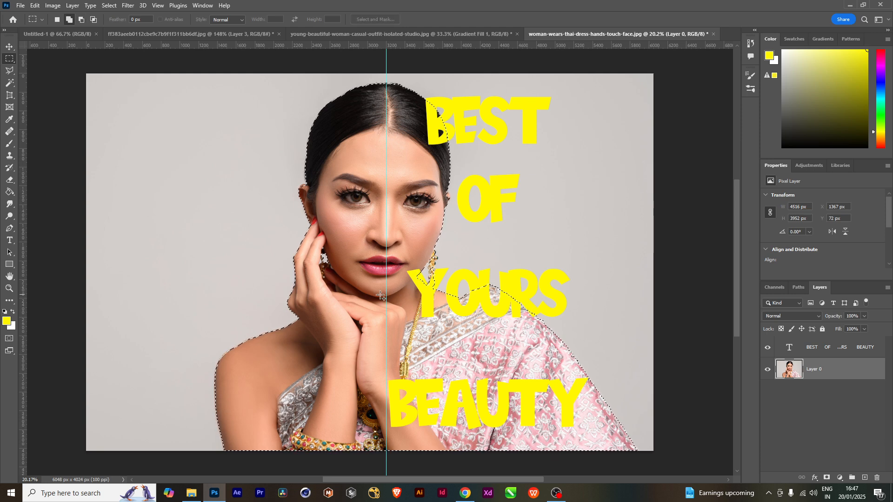
key("shift+F6")
type("5")
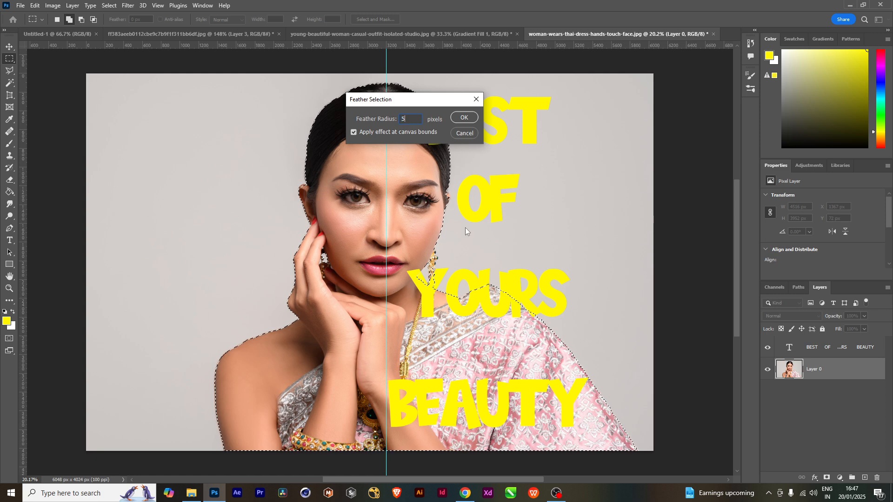
left_click(464, 119)
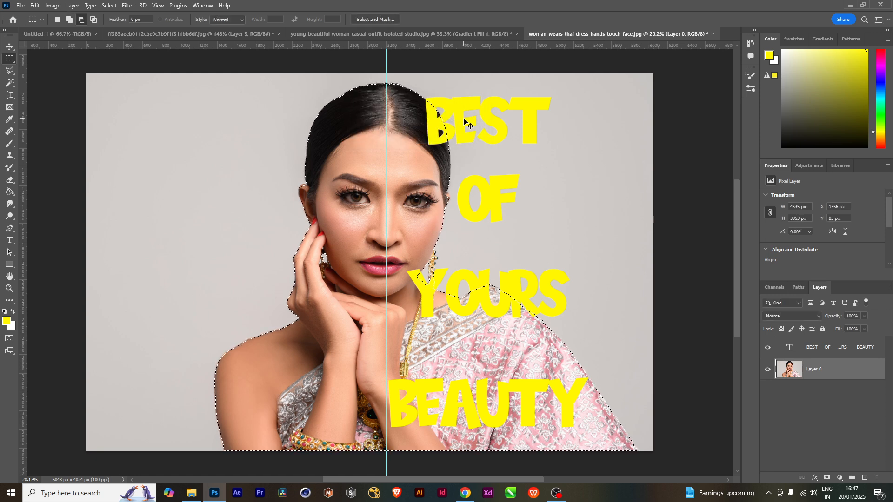
Copy the selected woman to a new layer and hide the original photo layer.
key("ctrl+j")
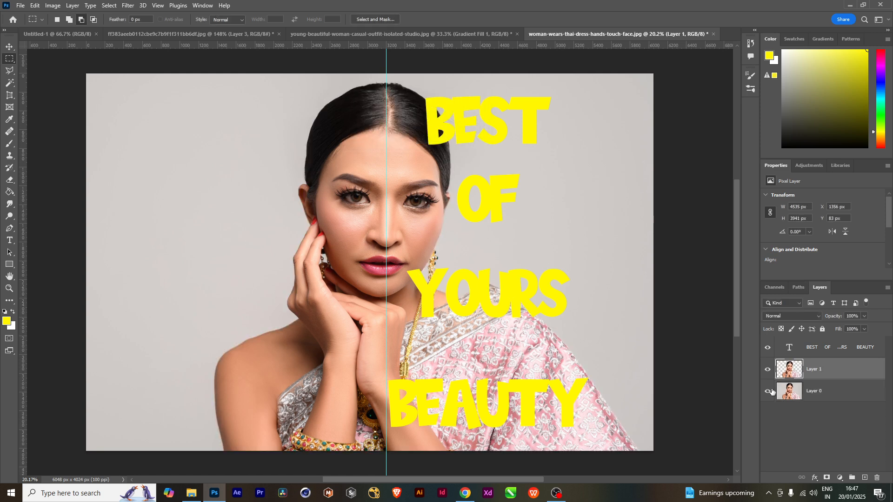
left_click(768, 392)
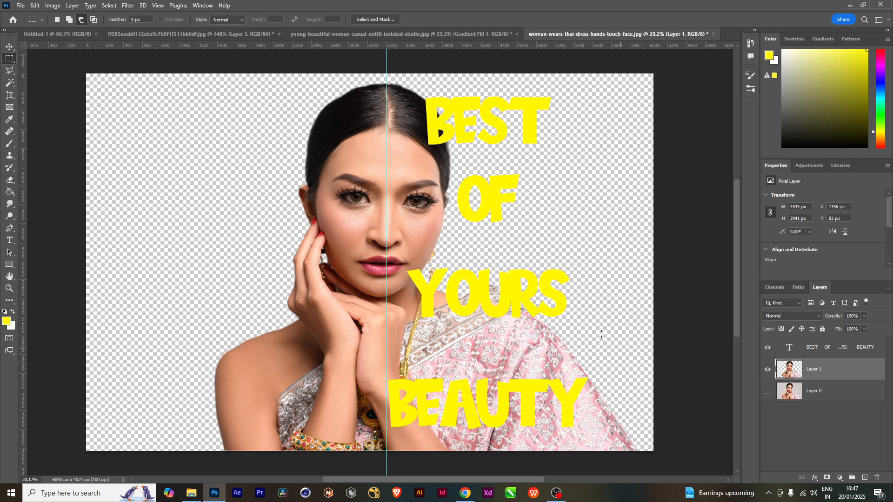
Duplicate the cutout Layer 1 and place the copy above the BEST OF YOURS BEAUTY text layer.
left_click(835, 350)
left_click(839, 373)
key("ctrl+j")
left_click_drag(839, 375, 825, 348)
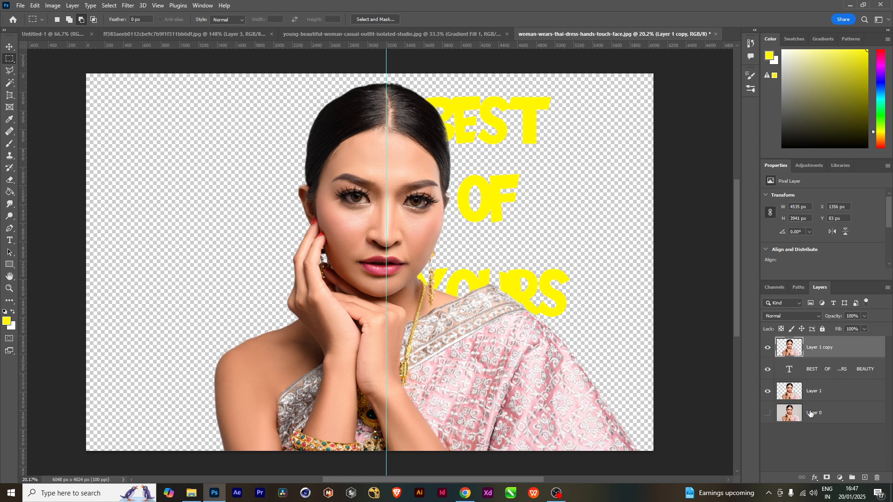
Add a solid colour fill layer in teal green #027c64 above all layers and set its blend mode to Soft Light.
left_click(792, 395)
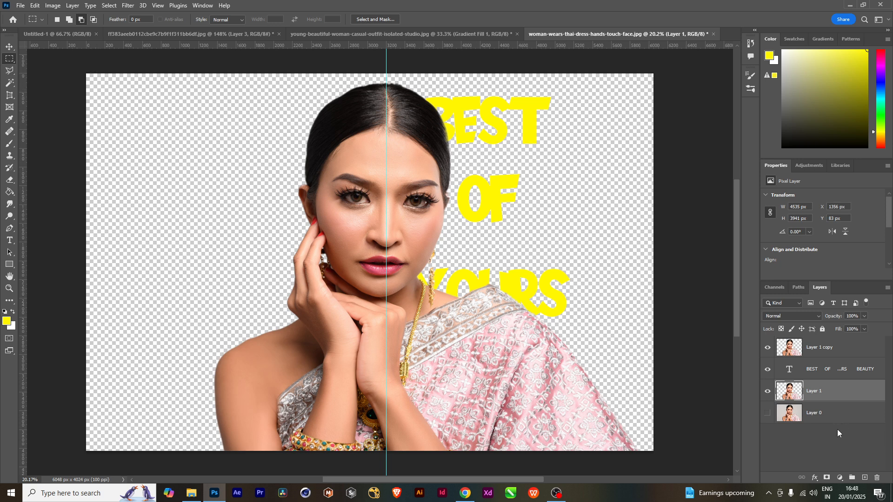
left_click(838, 431)
left_click(840, 478)
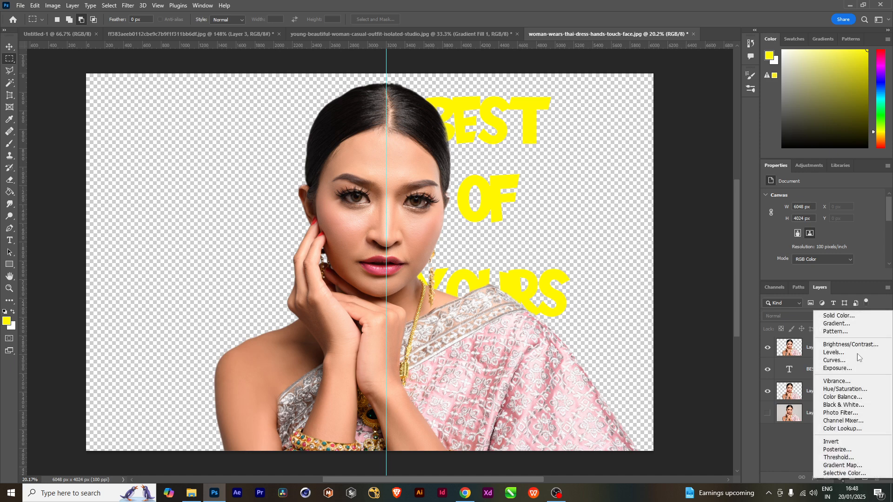
left_click(837, 319)
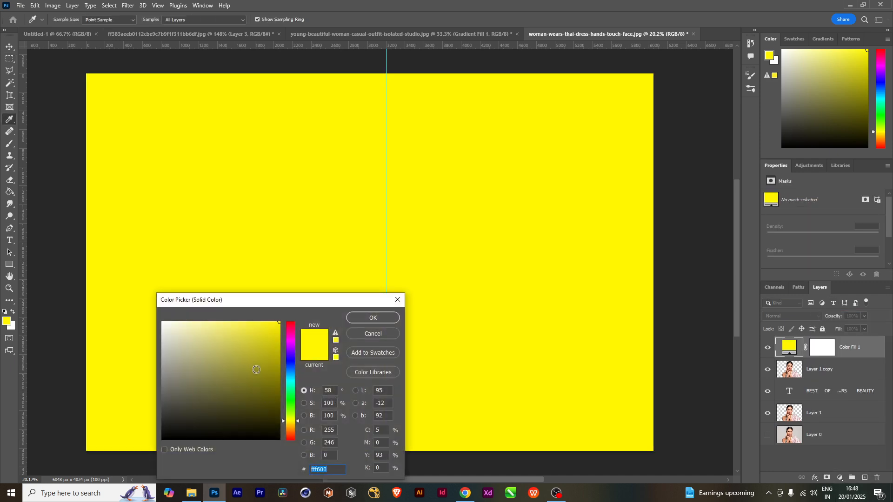
left_click(290, 388)
mouse_move(290, 389)
left_mouse_down()
mouse_move(270, 360)
mouse_move(278, 383)
left_mouse_up()
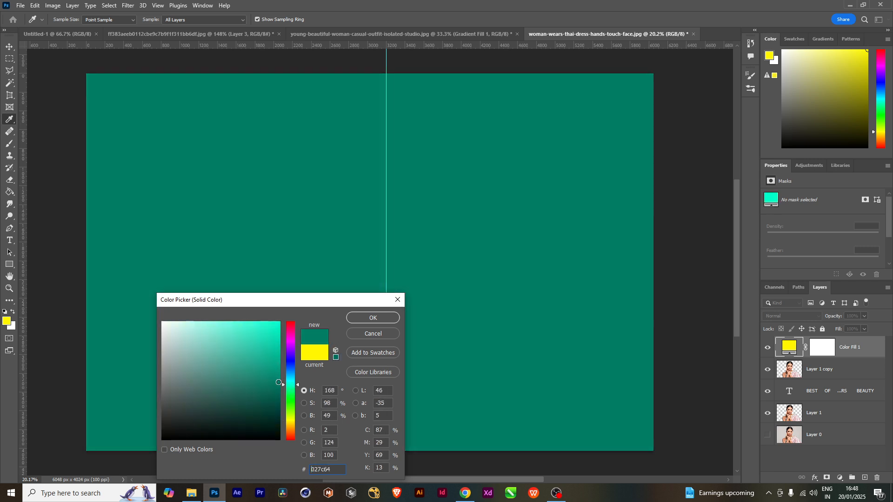
left_click(365, 317)
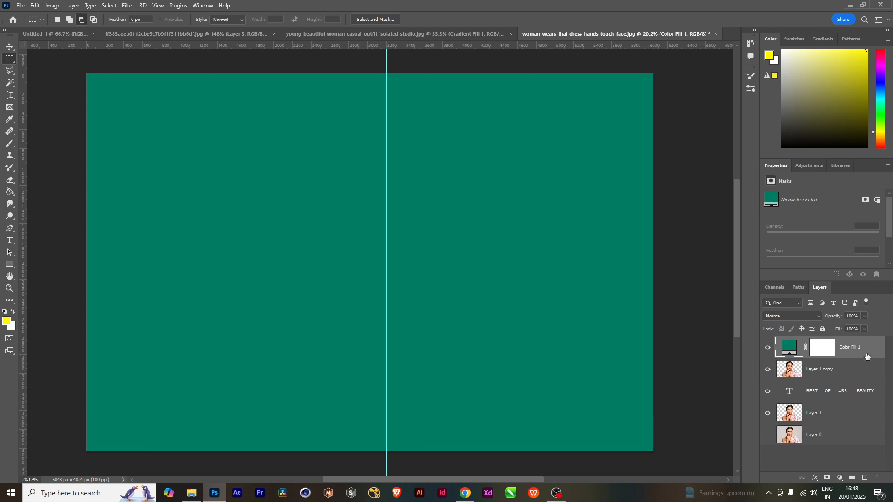
left_click(810, 317)
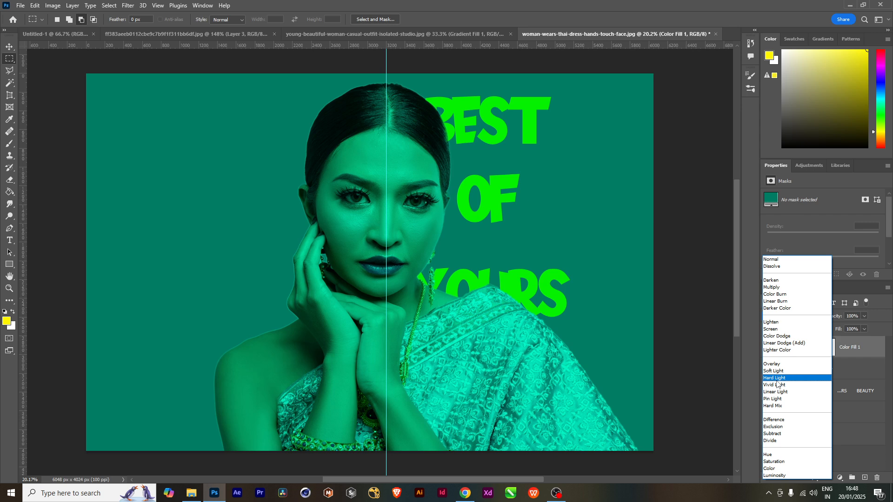
left_click(776, 374)
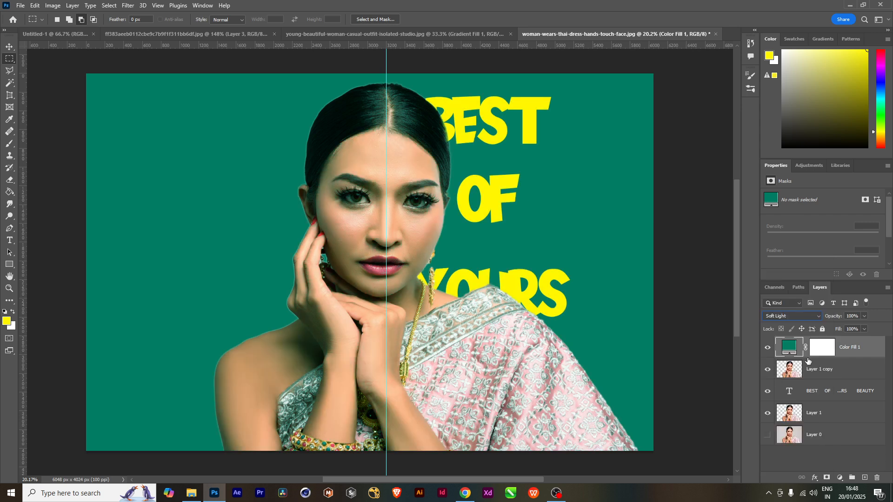
Mask Layer 1 with a rectangular selection so only the half of the woman left of the vertical guide shows.
left_click(842, 374)
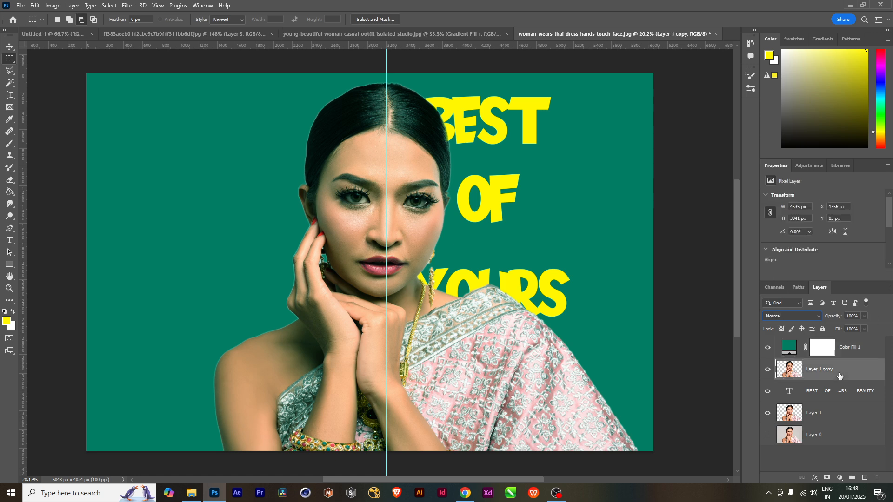
left_click(821, 419)
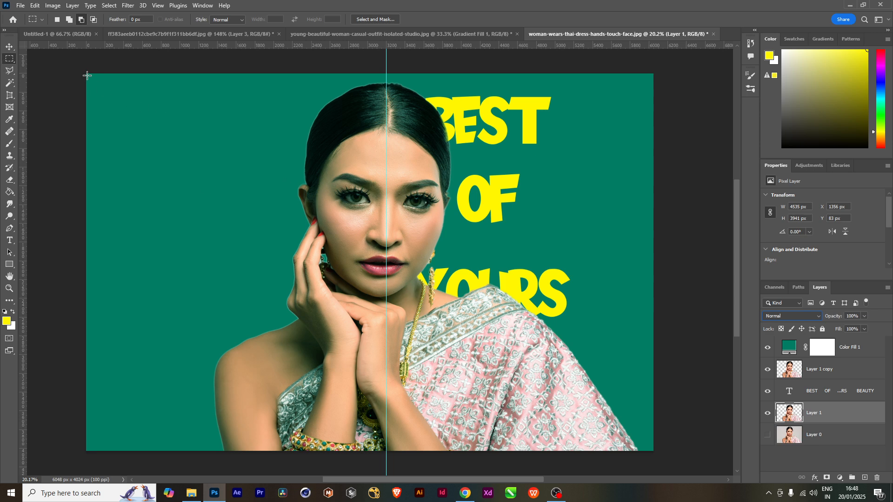
left_click_drag(87, 75, 386, 452)
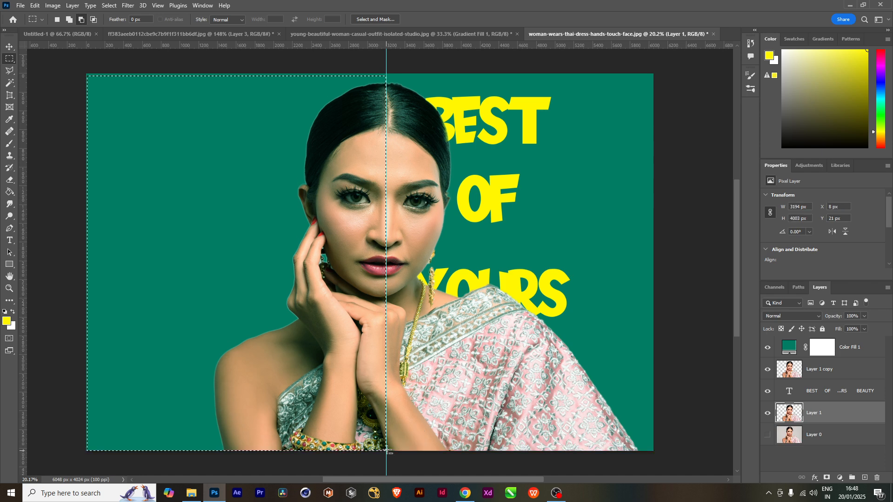
left_click(827, 478)
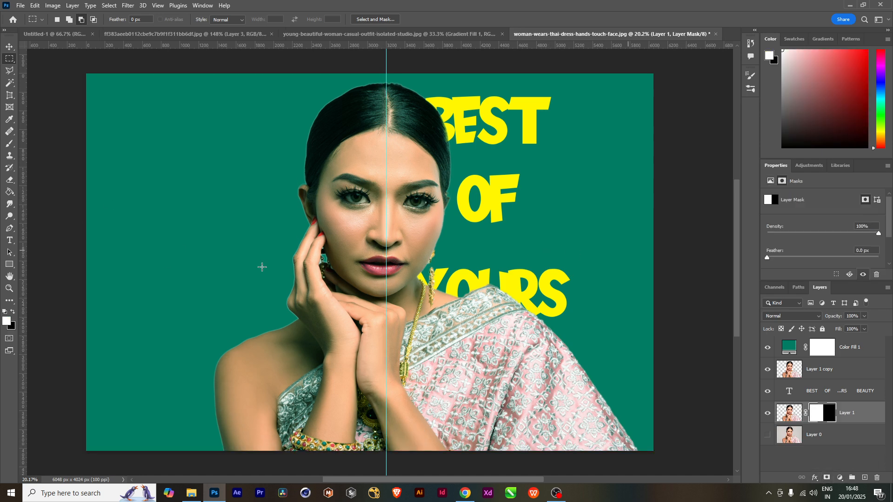
Clip the Layer 1 copy to the text layer and activate the Move tool.
left_click(857, 372)
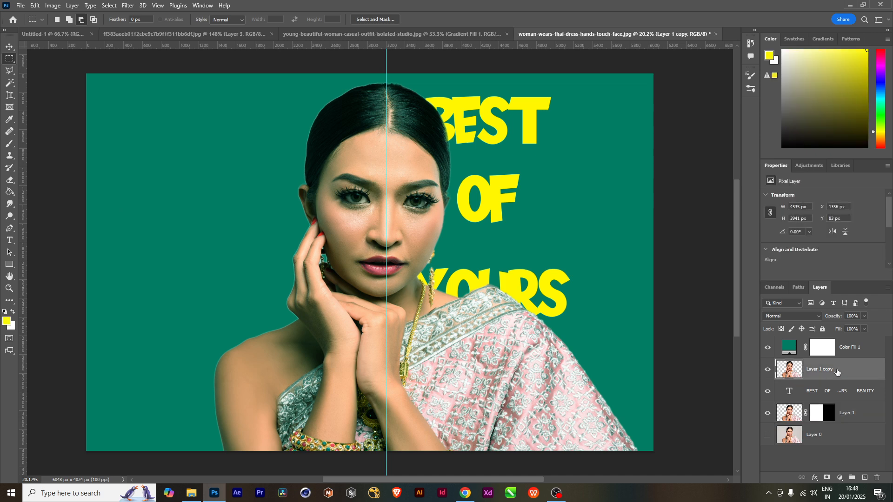
left_click(785, 378, "alt")
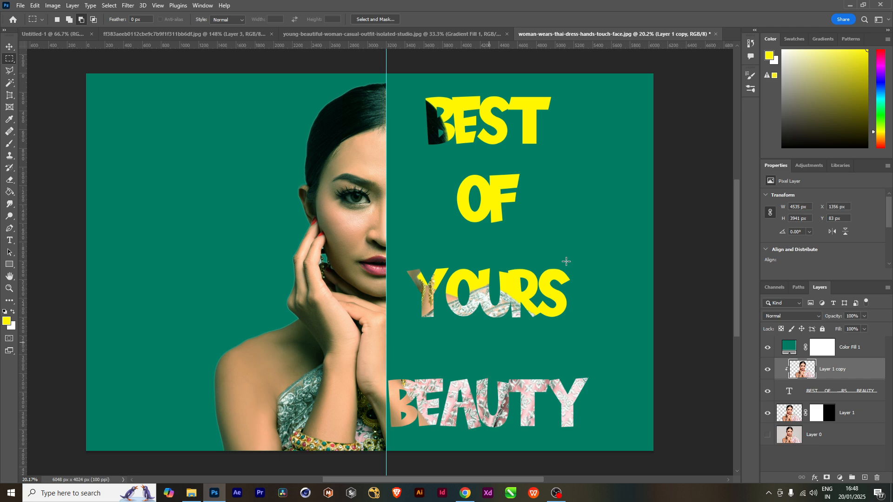
key("v")
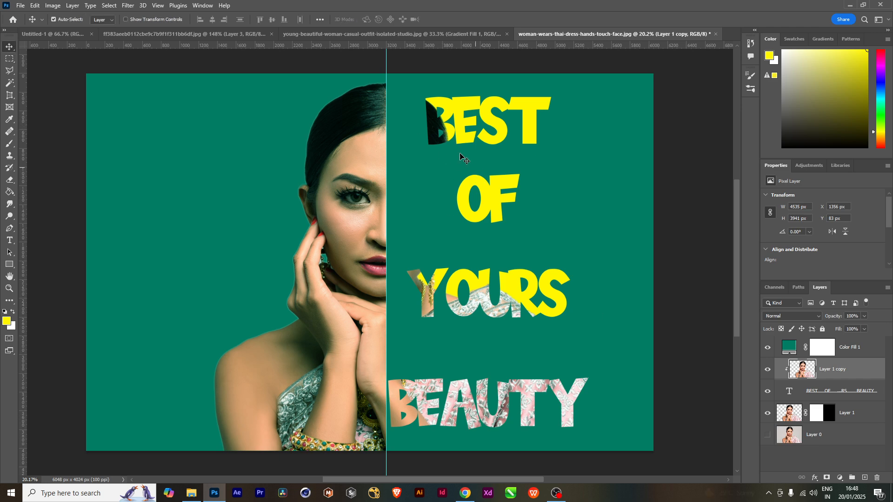
left_click(466, 122)
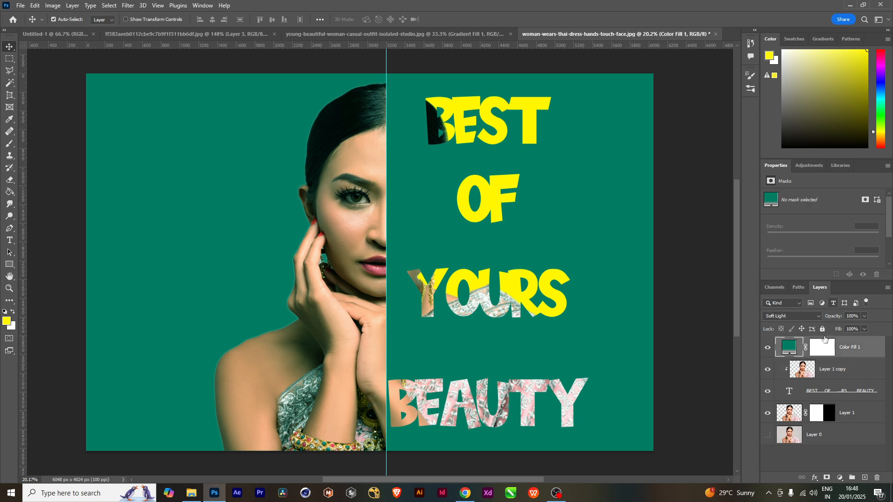
left_click(815, 371)
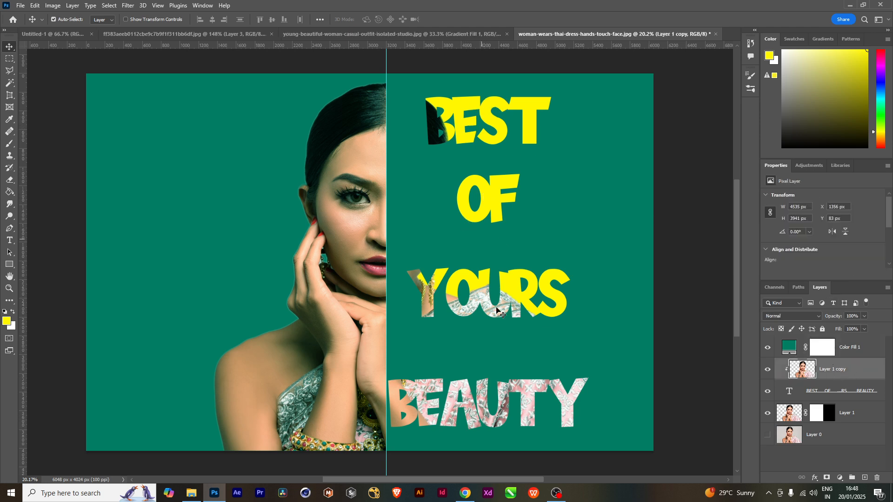
left_click_drag(499, 312, 519, 310)
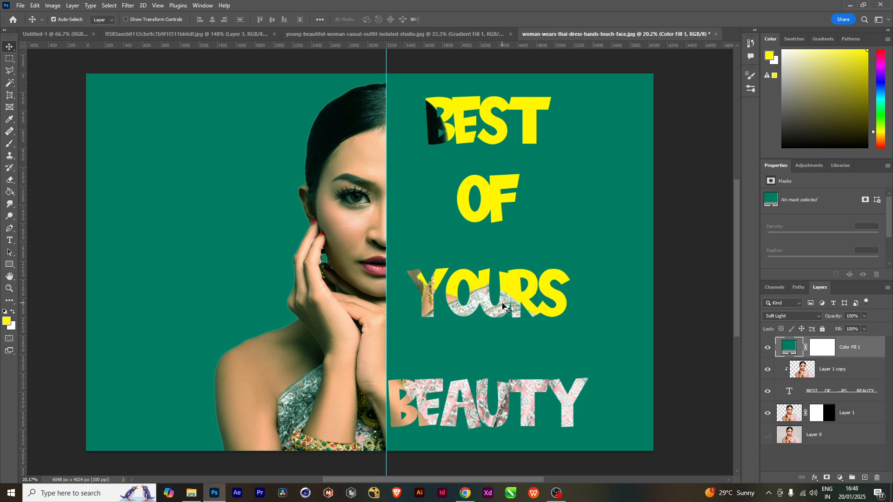
Shift the clipped Layer 1 copy down and right within the lettering to about X 1740 px, Y 99 px.
left_click(842, 371)
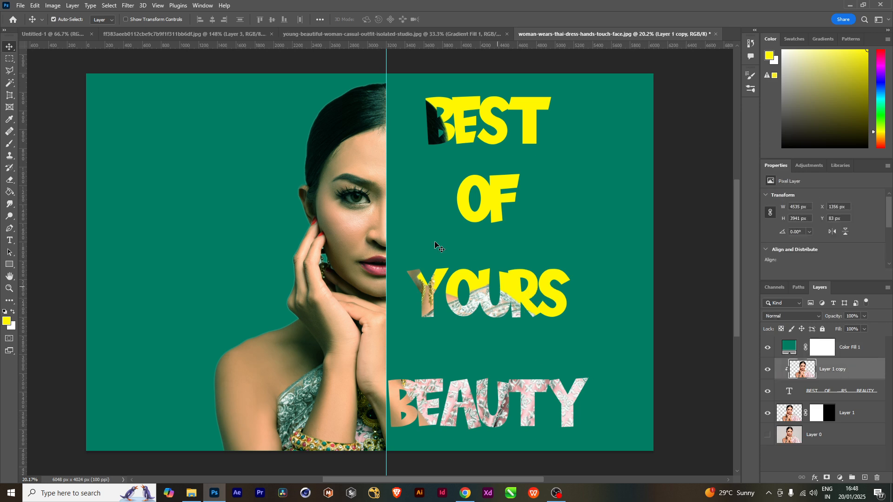
key("Down")
key("Down")
key("Down")
key("Down")
key("Down")
key("Down")
key("Down")
key("Down")
key("Down")
key("Down")
key("Down")
key("Down")
key("Down")
key("Down")
key("Down")
key("Down")
key("Right")
key("Right")
key("Right")
key("Right")
key("Right")
key("Right")
key("Right")
key("Right")
key("Right")
key("Right")
key("Right")
key("Right")
key("Right")
key("Right")
key("Right")
key("Right")
key("Right")
key("Right")
key("Right")
key("Right")
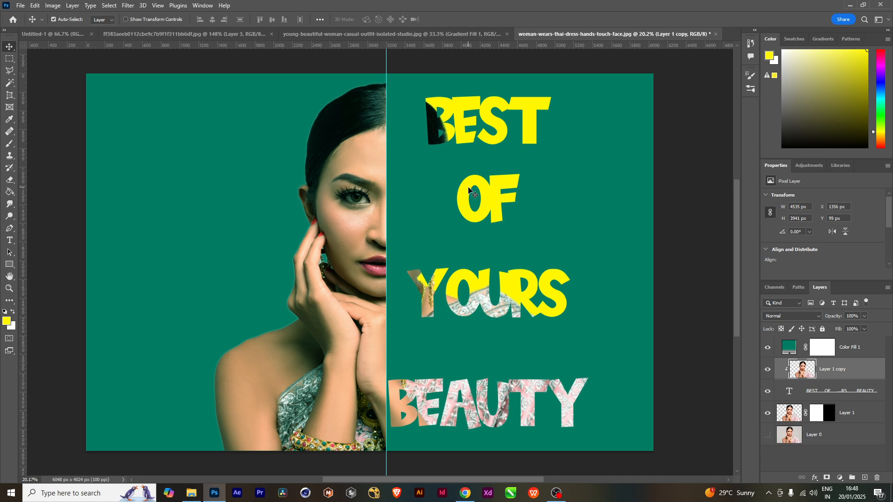
key("shift+Right")
key("shift+Right")
key("shift+Right")
key("shift+Right")
key("shift+Right")
key("shift+Right")
key("shift+Right")
key("shift+Right")
key("shift+Right")
key("shift+Right")
key("shift+Right")
key("shift+Right")
key("shift+Right")
key("shift+Right")
key("shift+Right")
key("shift+Right")
key("shift+Right")
key("shift+Right")
key("shift+Right")
key("shift+Right")
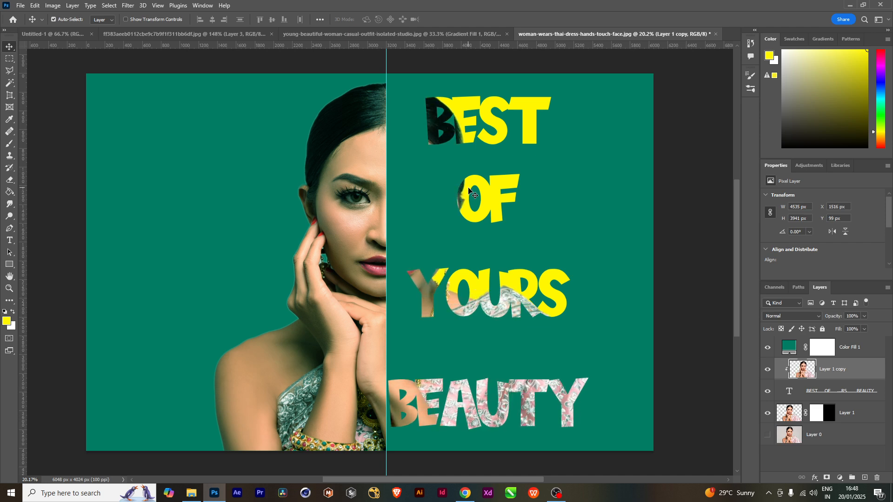
key("shift+Right")
key("shift+Right")
key("shift+Right")
key("shift+Right")
key("shift+Right")
key("shift+Right")
key("shift+Right")
key("shift+Right")
key("shift+Right")
key("shift+Right")
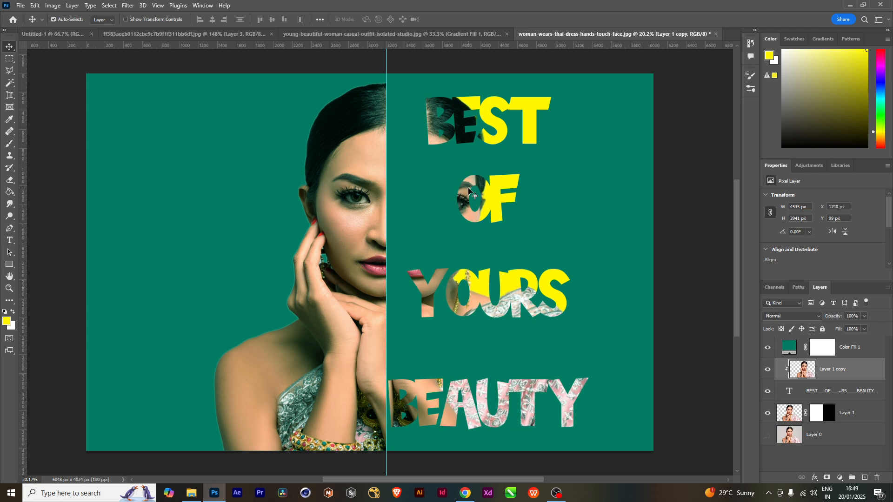
Fine-tune the clipped Layer 1 copy back towards the face, to about X 1709 px, Y 95 px.
key("Left")
key("Left")
key("Left")
key("Left")
key("Left")
key("Left")
key("Left")
key("Left")
key("Left")
key("Left")
key("Left")
key("Left")
key("Left")
key("Left")
key("Left")
key("Left")
key("Left")
key("Left")
key("Left")
key("Left")
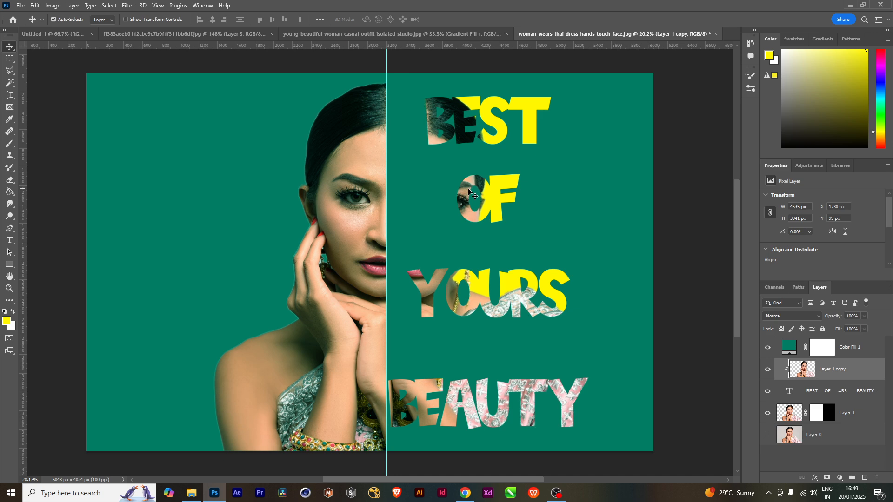
key("Up")
key("Up")
key("Up")
key("Up")
key("Up")
key("Up")
key("Up")
key("Up")
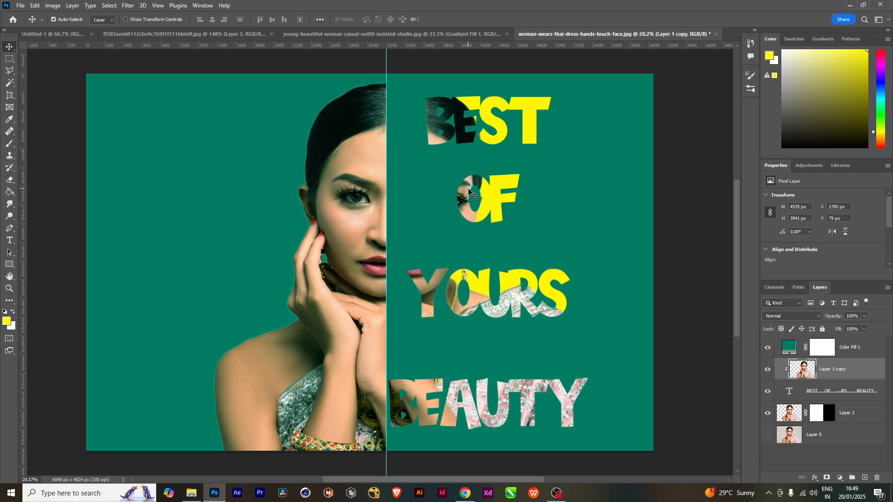
key("Down")
key("Down")
key("Down")
key("Down")
key("Down")
key("Down")
key("Down")
key("Down")
key("Down")
key("Down")
key("Down")
key("Down")
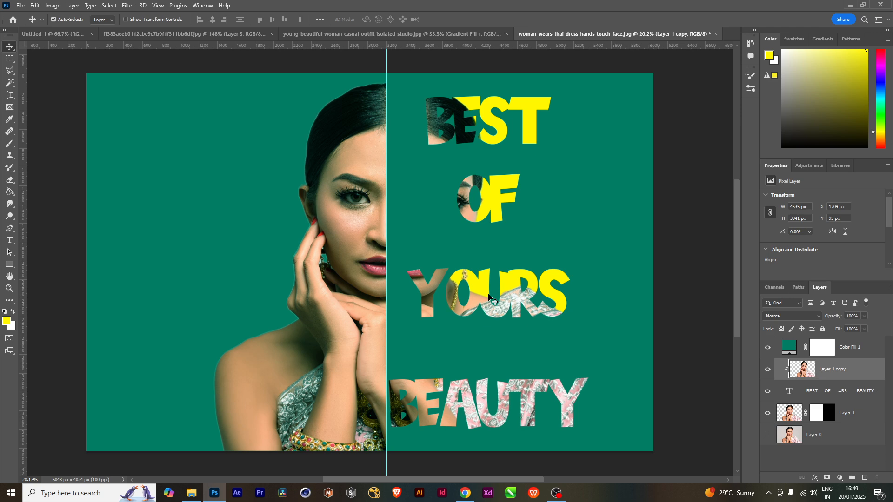
Nudge the clipped Layer 1 copy right and down within the lettering to about X 1761 px, Y 132 px.
key("Right")
key("Right")
key("Right")
key("Right")
key("Right")
key("Right")
key("Right")
key("Right")
key("Right")
key("Right")
key("Right")
key("Right")
key("Right")
key("Right")
key("Right")
key("Right")
key("Right")
key("Right")
key("Right")
key("Right")
key("Down")
key("Down")
key("Down")
key("Down")
key("Down")
key("Down")
key("Down")
key("Down")
key("Down")
key("Down")
key("Down")
key("Down")
key("Down")
key("Down")
key("Down")
key("Down")
key("Down")
key("Down")
key("Down")
key("Down")
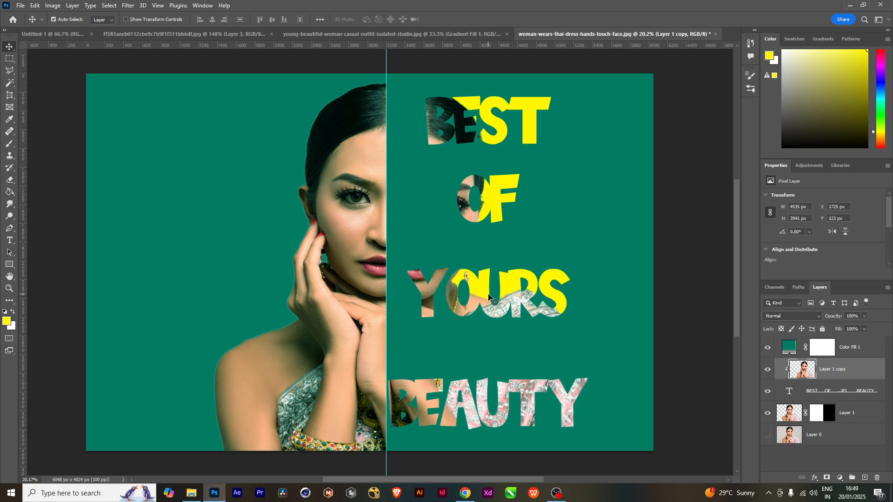
key("Right")
key("Right")
key("Right")
key("Right")
key("Right")
key("Right")
key("Right")
key("Right")
key("Right")
key("Right")
key("Right")
key("Right")
key("Right")
key("Right")
key("Right")
key("Right")
key("Right")
key("Right")
key("Right")
key("Right")
key("Right")
key("Right")
key("Right")
key("Right")
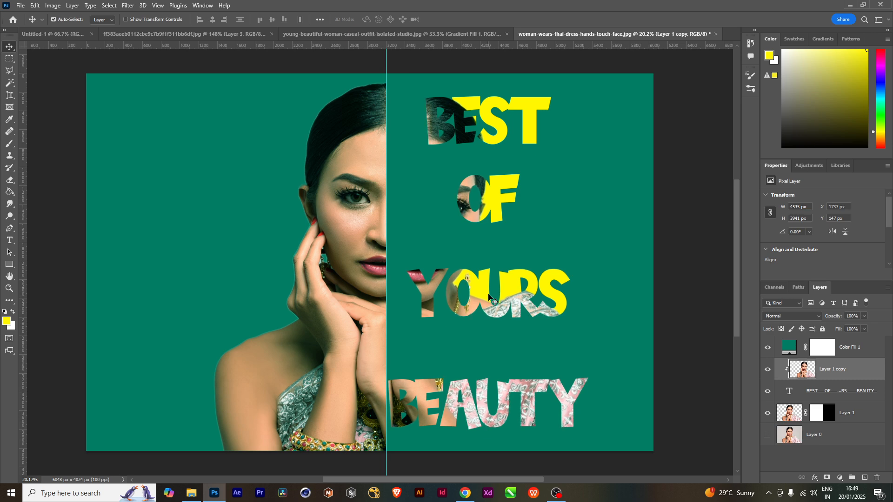
key("Up")
key("Up")
key("Up")
key("Up")
key("Up")
key("Up")
key("Up")
key("Up")
key("Up")
key("Up")
key("Up")
key("Up")
key("Up")
key("Up")
key("Up")
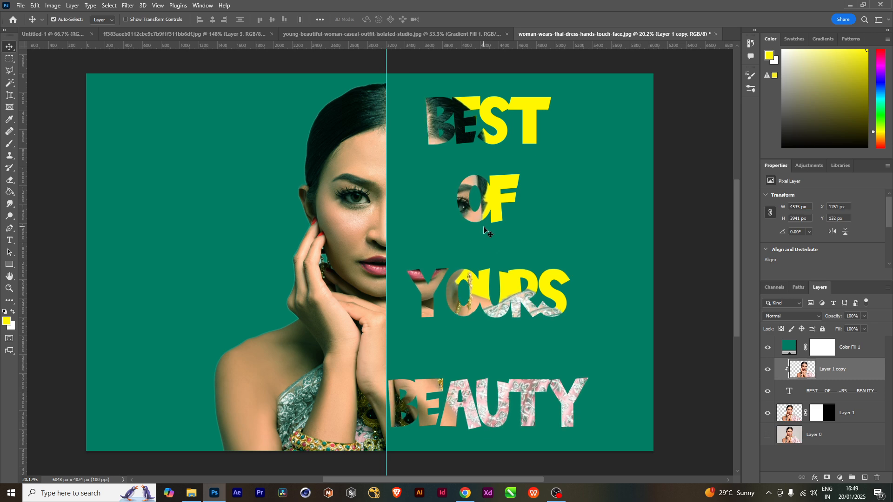
Nudge the clipped Layer 1 copy up and further right to X 1790 px, Y 112 px, adjusting the eye inside the O of OF.
scroll(480, 225, "up", 5)
key("Up")
key("Up")
key("Up")
key("Up")
key("Up")
key("Up")
key("Up")
key("Up")
key("Up")
key("Up")
key("Up")
key("Up")
key("Up")
key("Up")
key("Up")
key("Up")
key("Up")
key("Up")
key("Up")
key("Up")
key("Right")
key("Right")
key("Right")
key("Right")
key("Right")
key("Right")
key("Right")
key("Right")
key("Right")
key("Right")
key("Right")
key("Right")
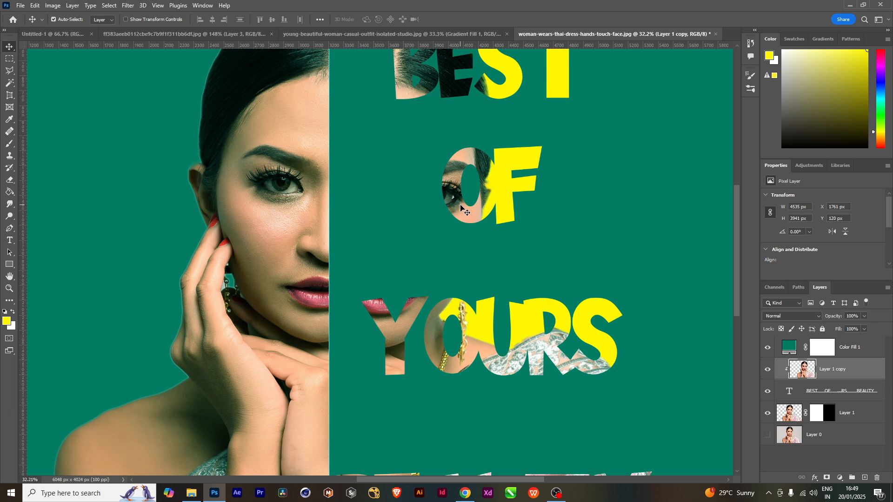
key("Right")
key("Right")
key("Right")
key("Right")
key("Right")
key("Right")
key("Right")
key("Right")
key("Right")
key("Right")
key("Right")
key("Right")
key("Right")
key("Right")
key("Right")
key("Right")
key("Right")
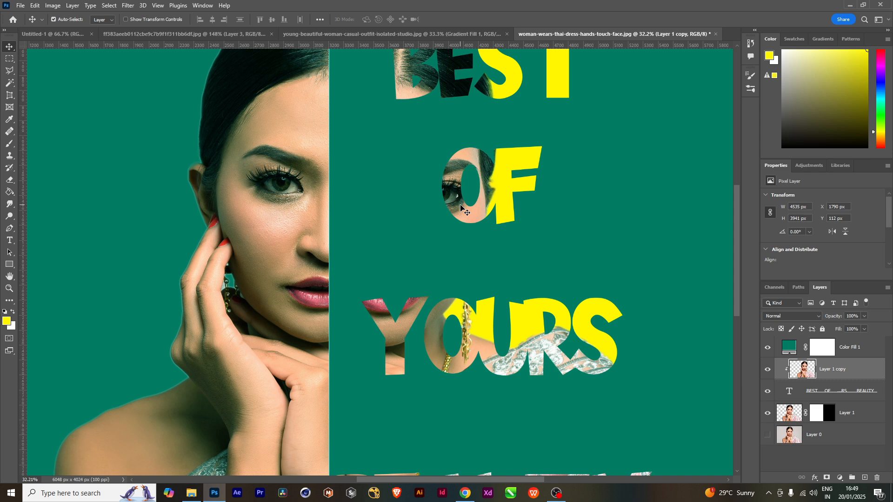
Fine-tune the clipped Layer 1 copy right and down to X 1802 px, Y 130 px so the eye and lips line up with the left half.
key("Right")
key("Right")
key("Right")
key("Right")
key("Right")
key("Right")
key("Right")
key("Right")
key("Right")
key("Right")
key("Right")
key("Right")
key("Down")
key("Down")
key("Down")
key("Down")
key("Down")
key("Down")
key("Down")
key("Down")
key("Down")
key("Down")
key("Down")
key("Down")
key("Down")
key("Down")
key("Down")
key("Down")
key("Down")
key("Down")
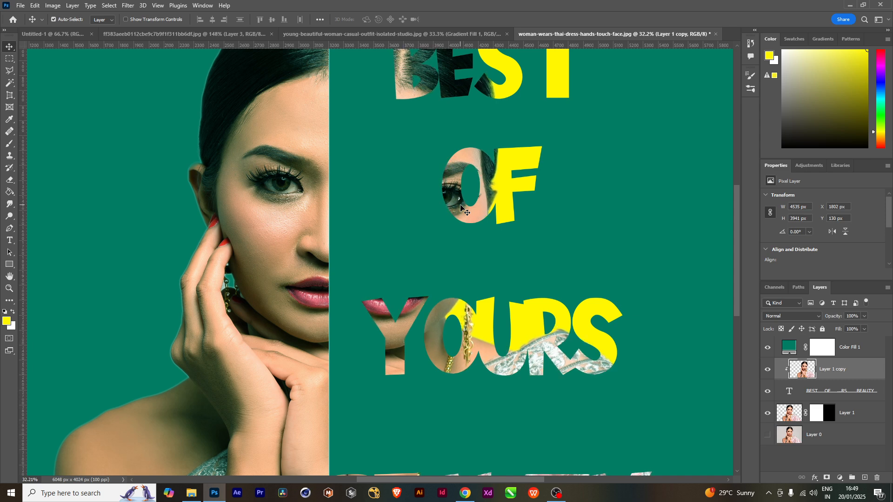
Nudge the clipped Layer 1 copy slightly right and down within the lettering to X 1805 px, Y 145 px.
key("Right")
key("Right")
key("Right")
key("Down")
key("Down")
key("Down")
key("Down")
key("Down")
key("Down")
key("Down")
key("Down")
key("Down")
key("Down")
key("Down")
key("Down")
key("Down")
key("Down")
key("Down")
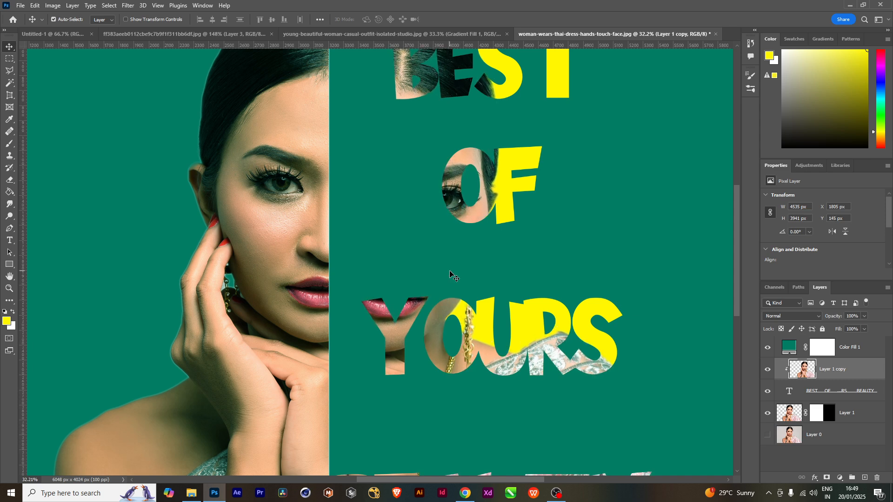
scroll(450, 275, "down", 3)
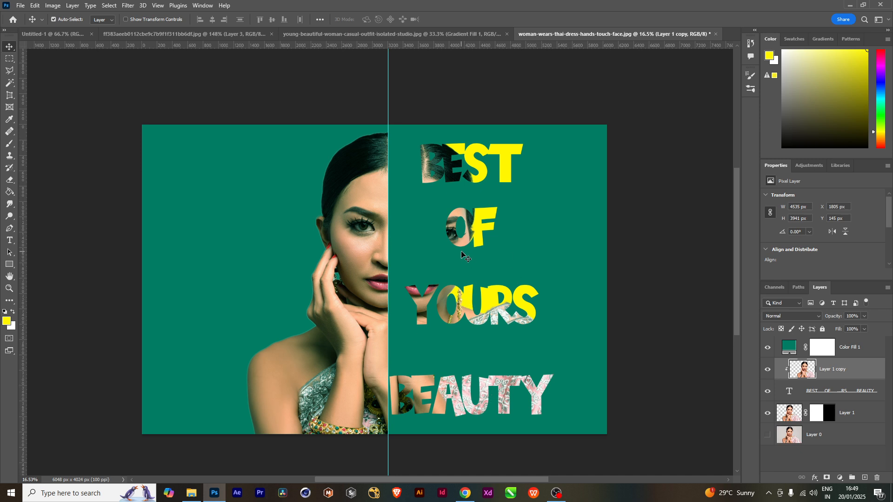
Try the clipped Layer 1 copy further right within the lettering, at X 1901 px and back to X 1873 px.
key("Right")
key("Right")
key("Right")
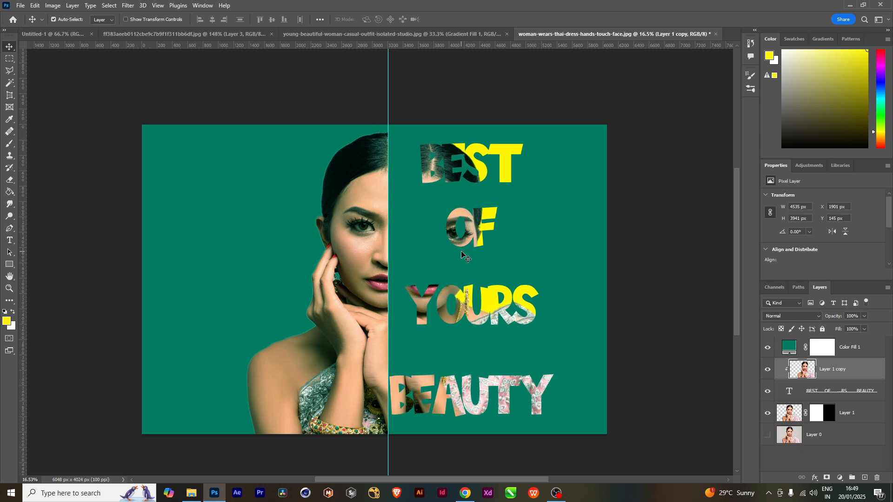
key("Left")
key("Left")
key("Left")
key("Left")
key("Left")
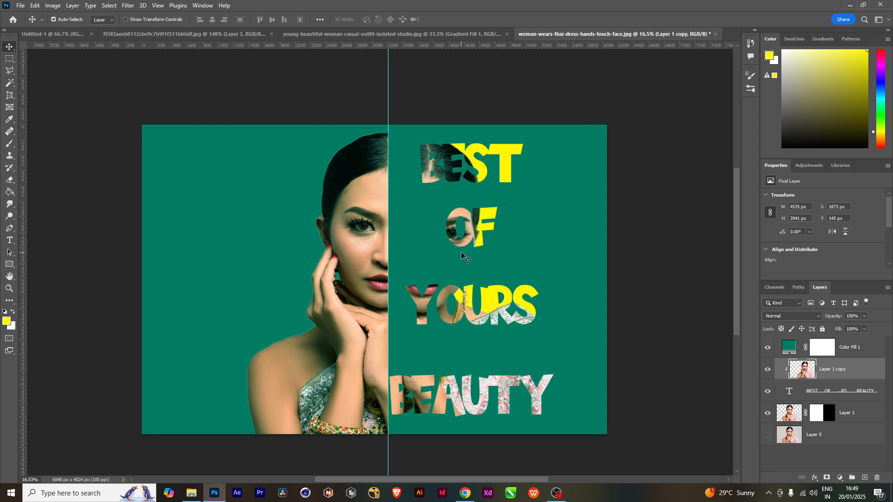
Move the clipped Layer 1 copy left within the lettering to X 1782 px.
key("Left")
key("Left")
key("Left")
key("Left")
key("Left")
key("Left")
key("Left")
key("Left")
key("Left")
key("Left")
key("Left")
key("Left")
key("Left")
key("Left")
key("Left")
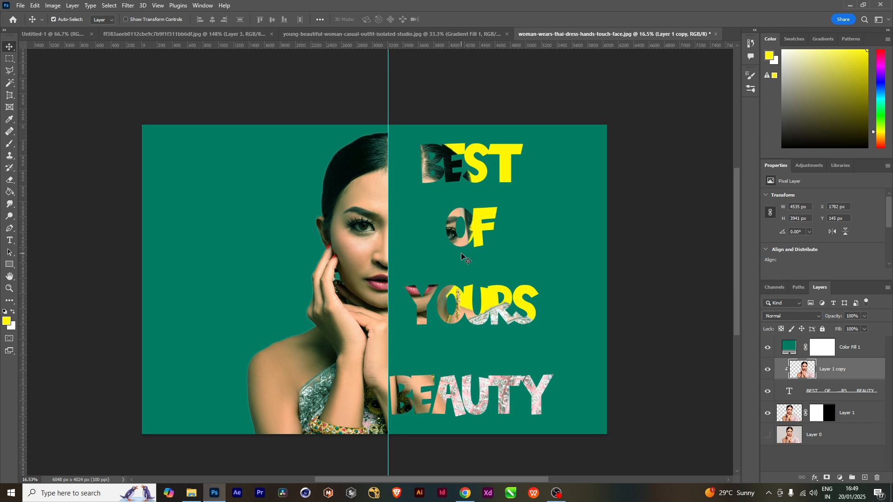
Nudge the clipped Layer 1 copy up and slightly right to X 1800 px, Y 103 px.
key("Up")
key("Up")
key("Up")
key("Up")
key("Up")
key("Up")
key("Up")
key("Right")
key("Right")
key("Right")
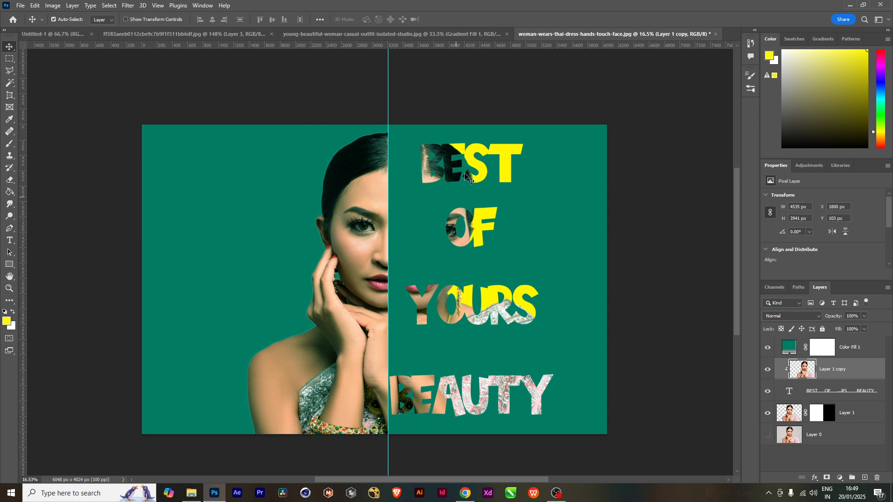
Select the text layer together with the clipped Layer 1 copy and stretch both leftward to 111.20% width with Free Transform.
left_click(845, 393)
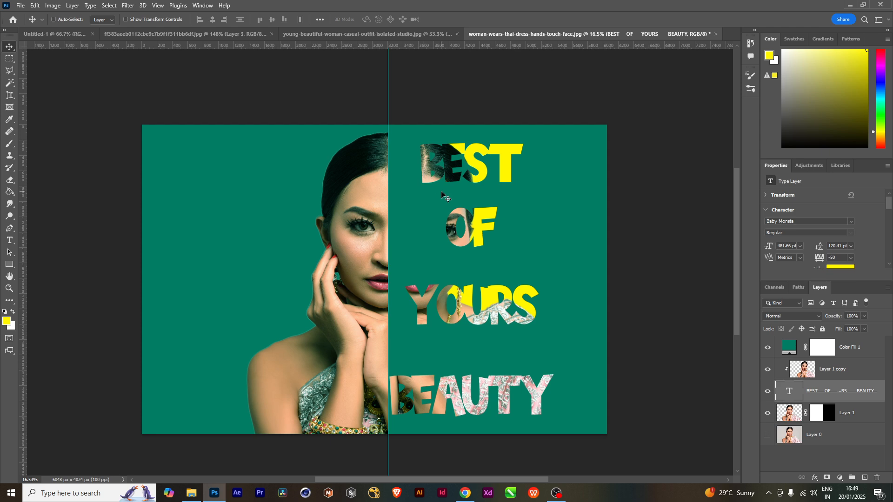
key("ctrl+t")
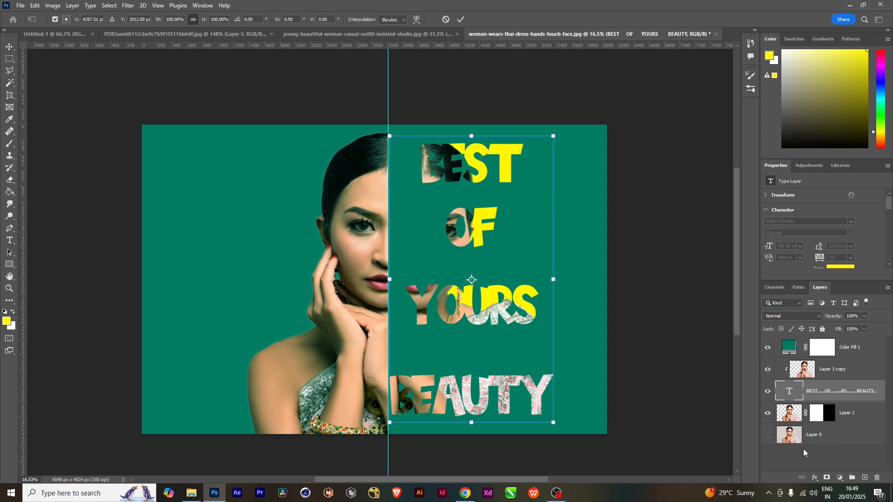
key("Return")
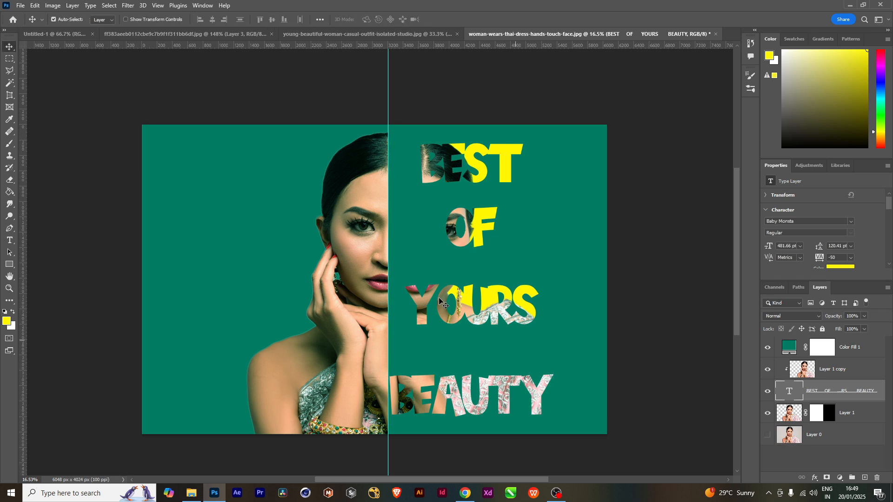
left_click(856, 372, "shift")
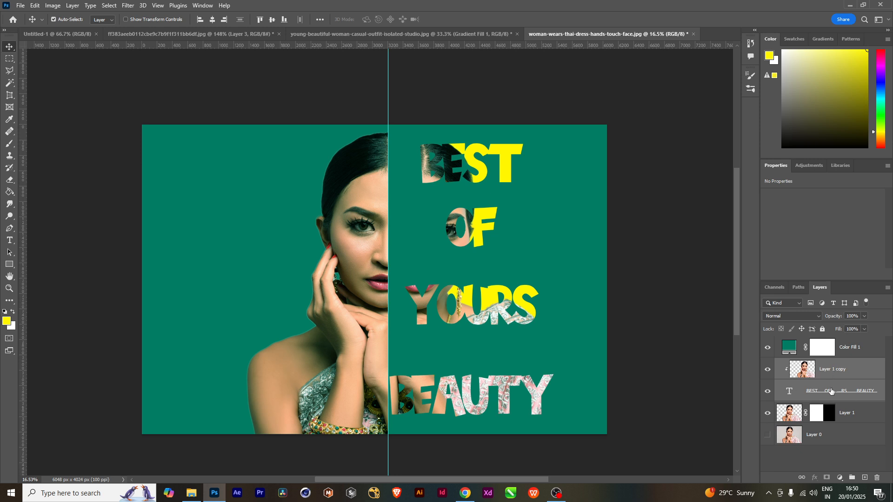
key("ctrl+t")
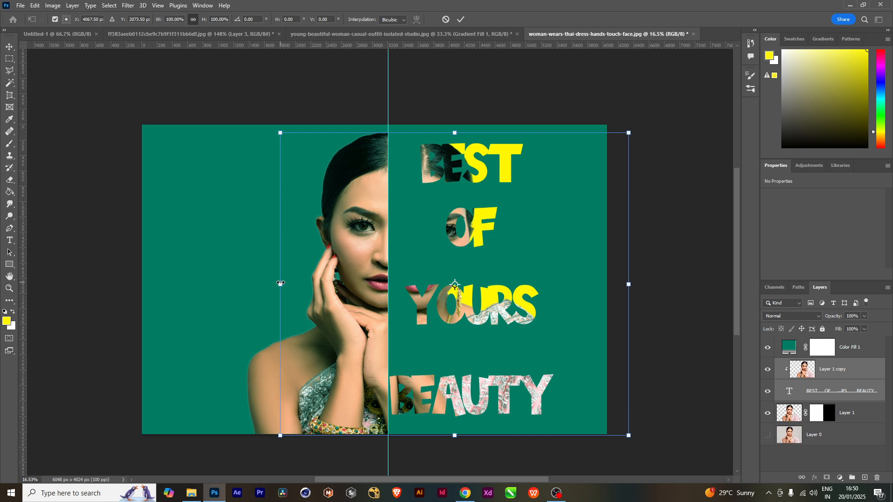
left_click_drag(280, 284, 241, 282)
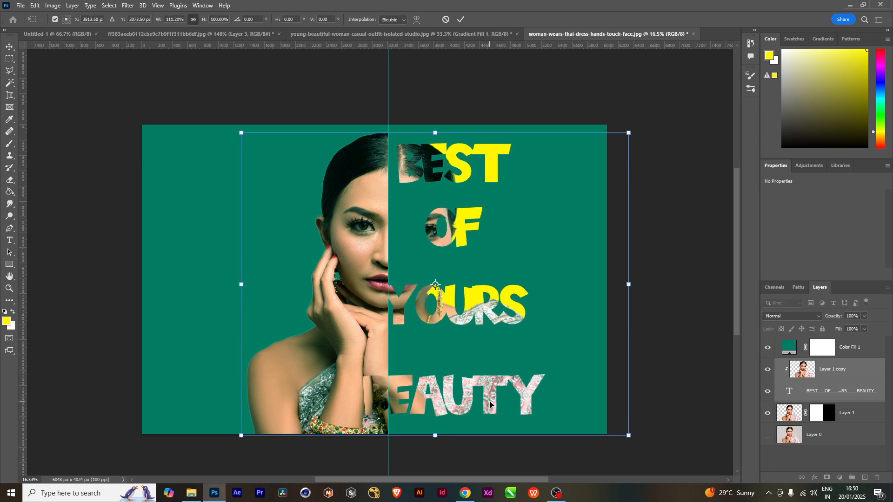
Move the stretched text and clipped Layer 1 copy right to X 4140.20 px and apply the transform.
key("shift+Right")
key("shift+Right")
key("shift+Right")
key("shift+Right")
key("shift+Right")
key("shift+Right")
key("shift+Right")
key("shift+Right")
key("shift+Right")
key("shift+Right")
key("shift+Right")
key("shift+Right")
key("shift+Right")
key("shift+Right")
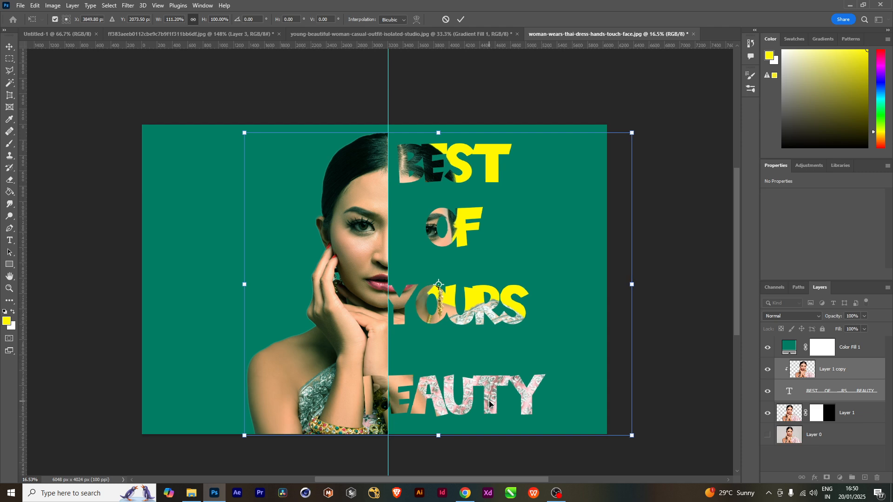
key("Right")
key("Right")
key("Right")
key("Right")
key("Right")
key("Right")
key("Right")
key("Right")
key("Right")
key("Right")
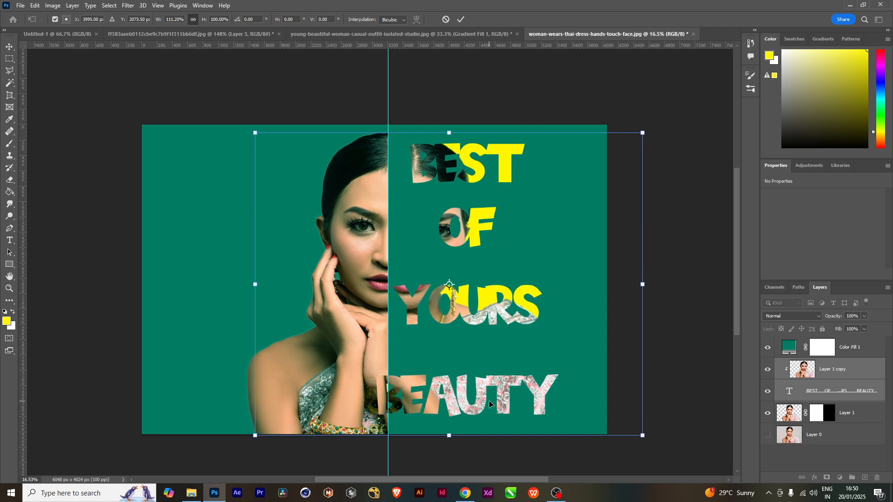
key("Right")
key("Right")
key("Right")
key("Right")
key("Right")
key("Right")
key("Right")
key("Right")
key("Right")
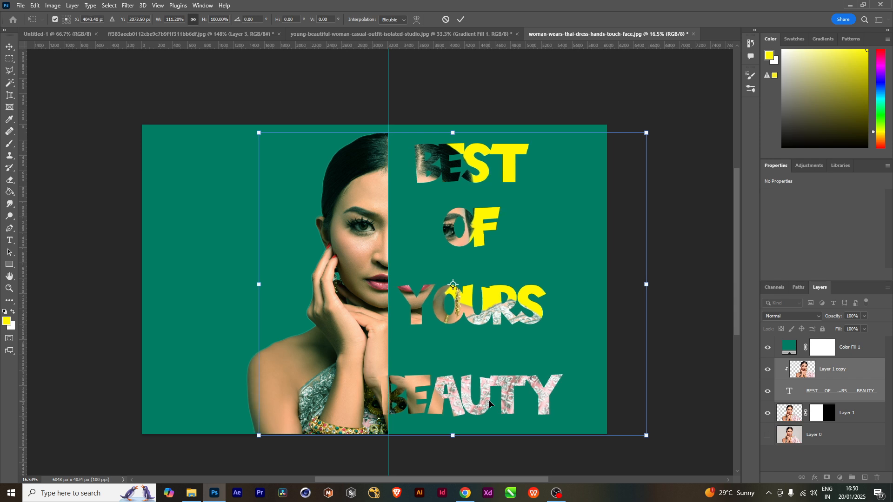
key("Right")
key("Right")
key("Right")
key("Right")
key("Right")
key("Right")
key("Right")
key("Right")
key("Right")
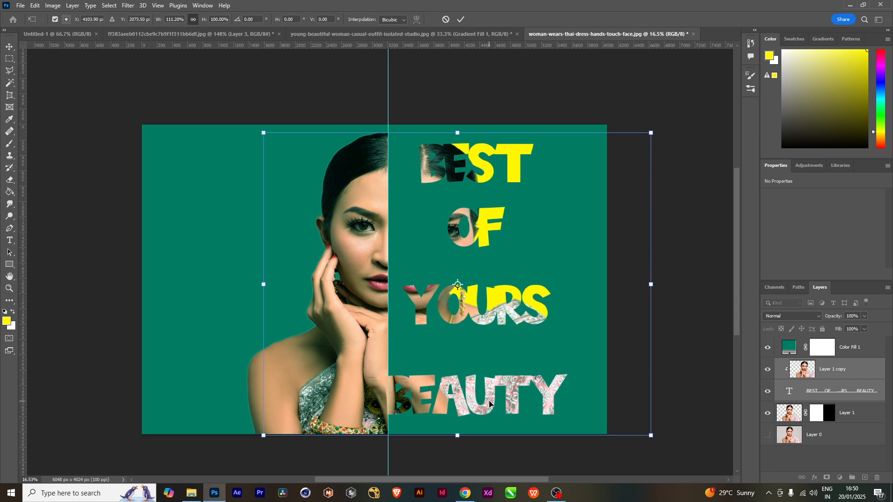
key("Right")
key("Right")
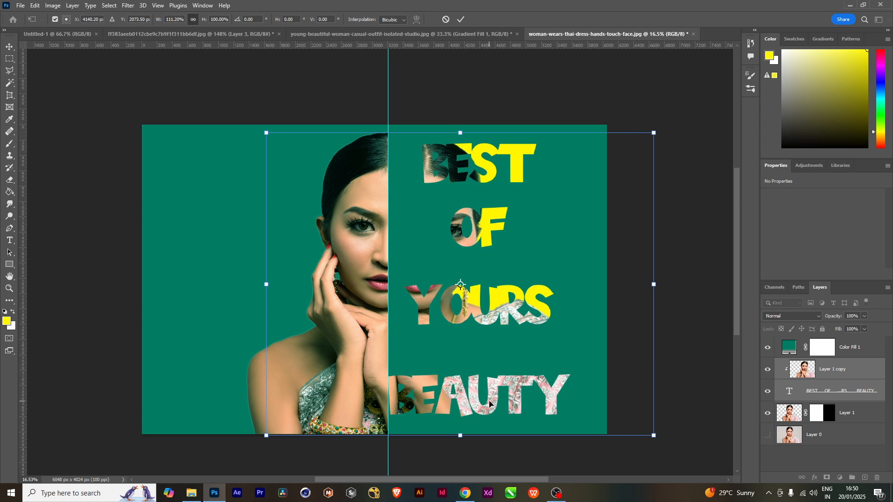
key("Return")
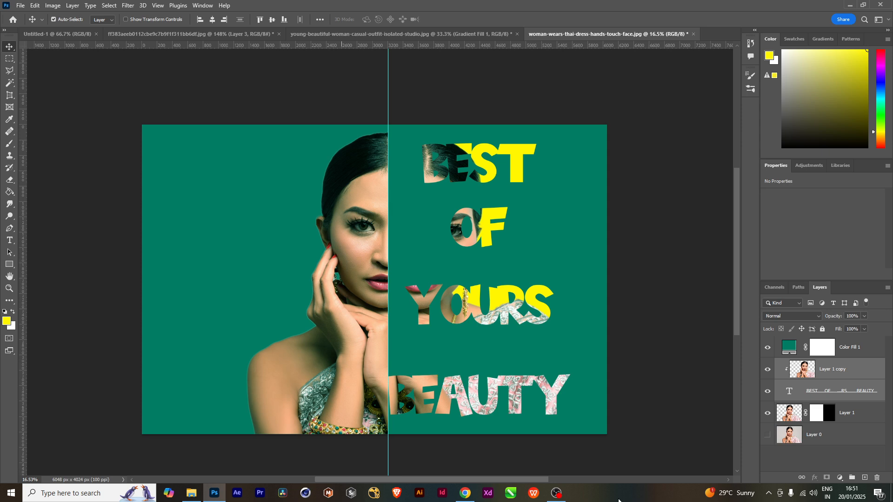
Preview the blend modes on the Color Fill 1 layer and choose Soft Light.
left_click(782, 413)
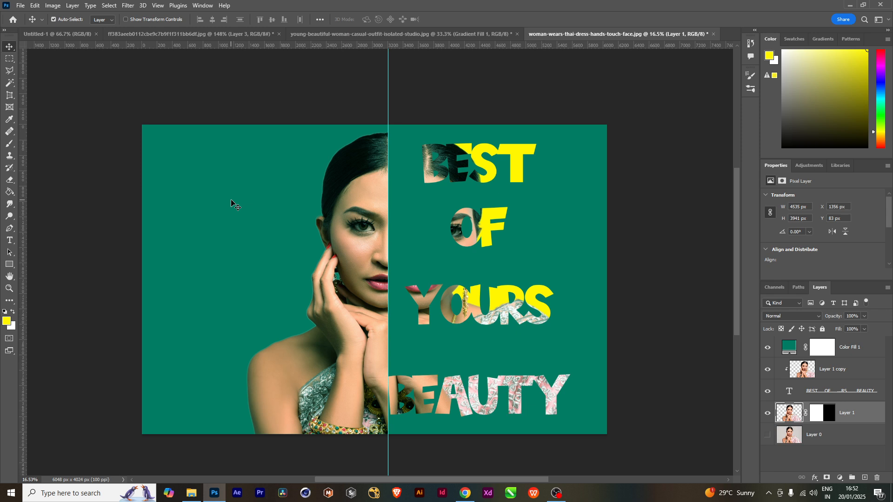
left_click(865, 351)
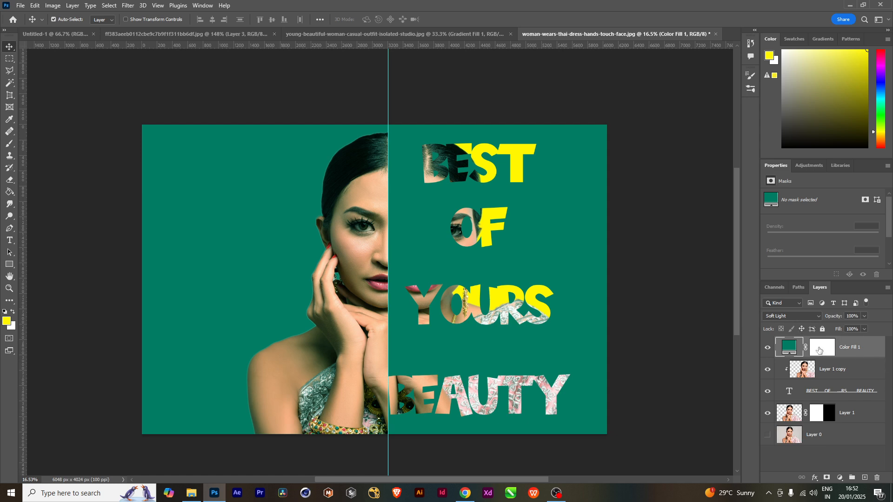
left_click(782, 317)
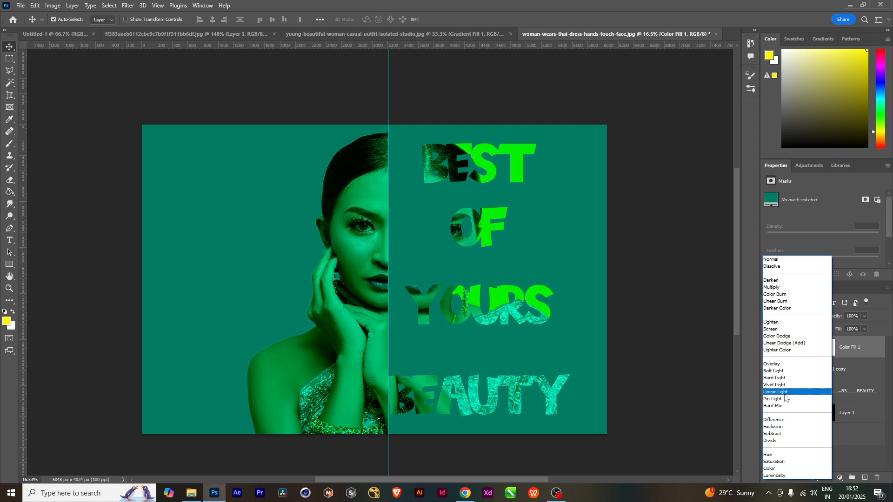
left_click(774, 371)
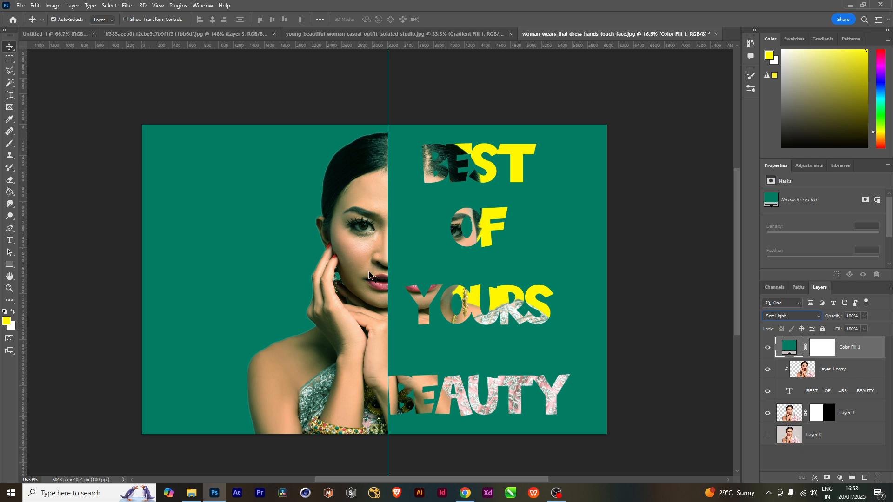
Review Layer 1 and its mask, the clipped Layer 1 copy, the selection commands and the available fill and adjustment layer types.
left_click(851, 415)
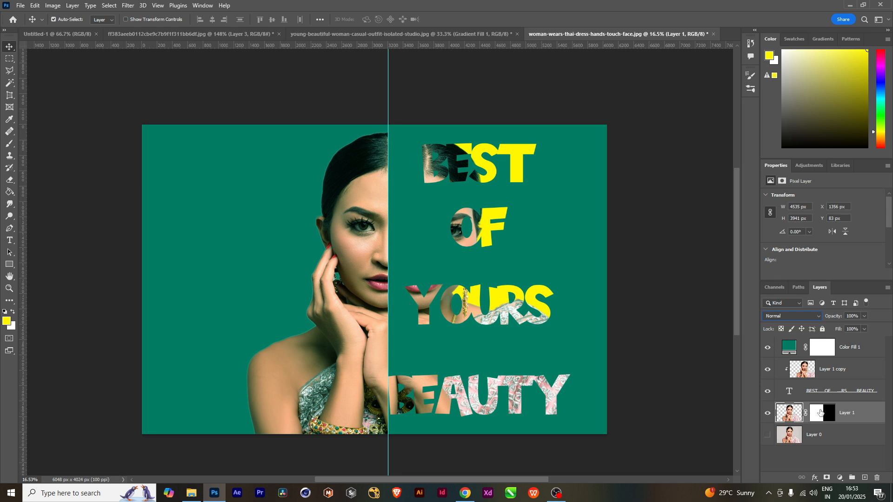
left_click(831, 370)
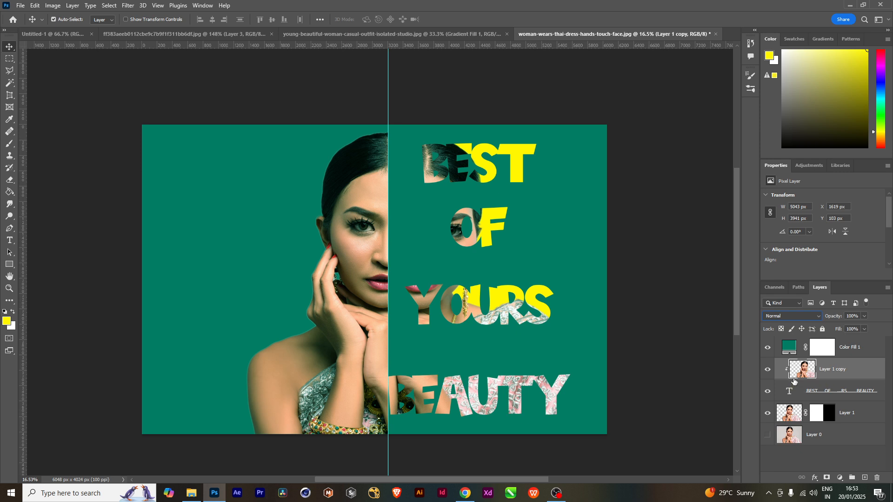
left_click(851, 416)
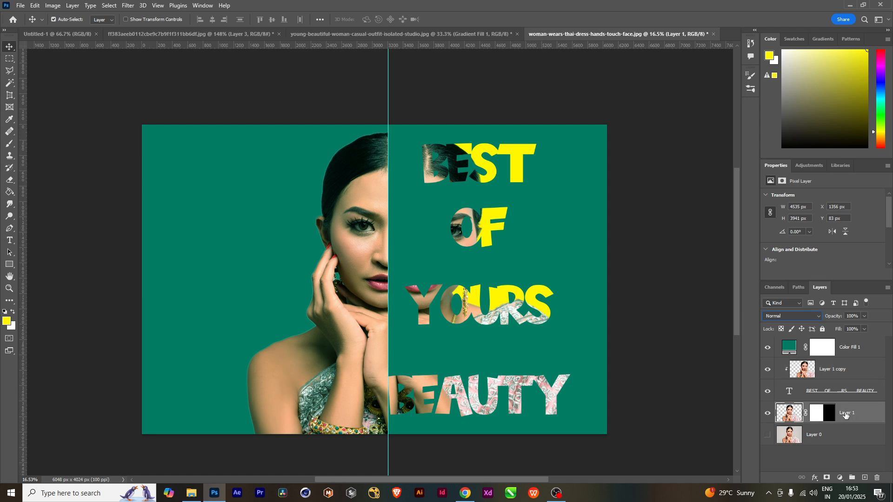
left_click(108, 6)
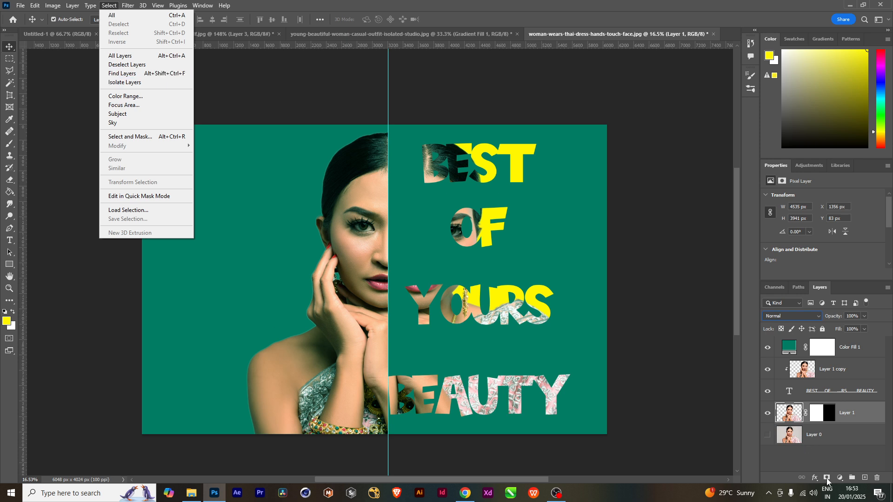
left_click(827, 418)
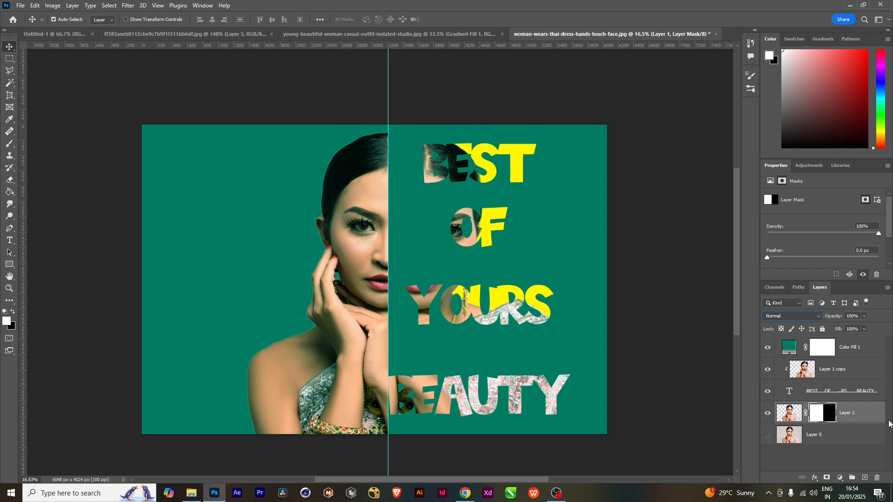
left_click(843, 371)
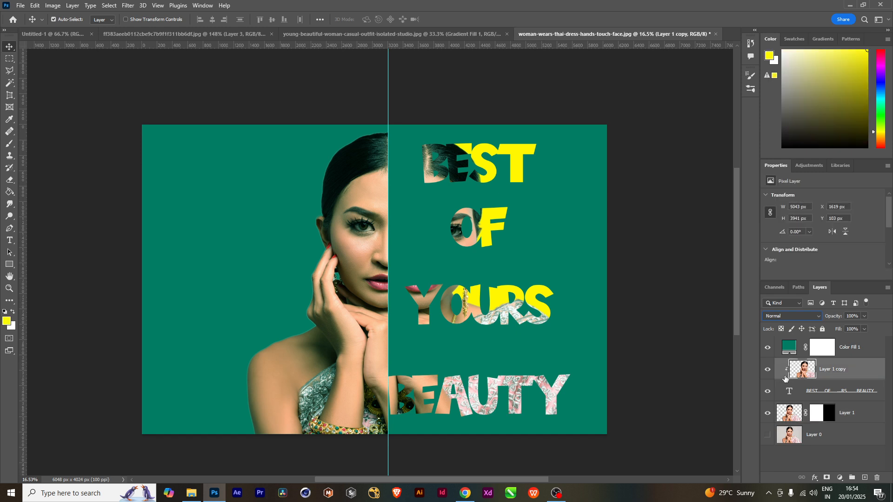
left_click(829, 420)
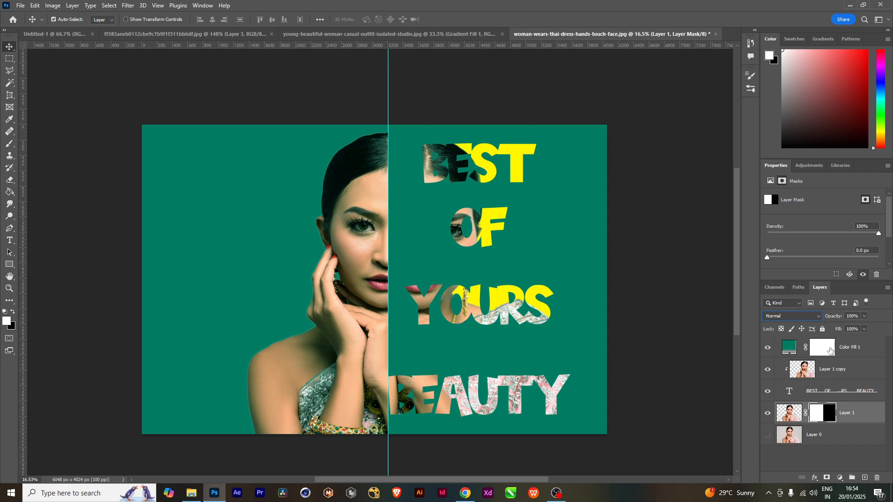
left_click(822, 371)
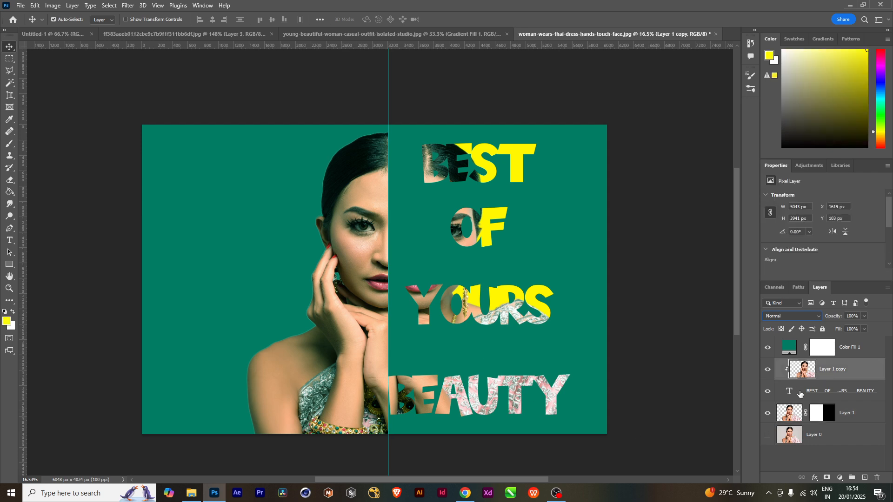
left_click(816, 417)
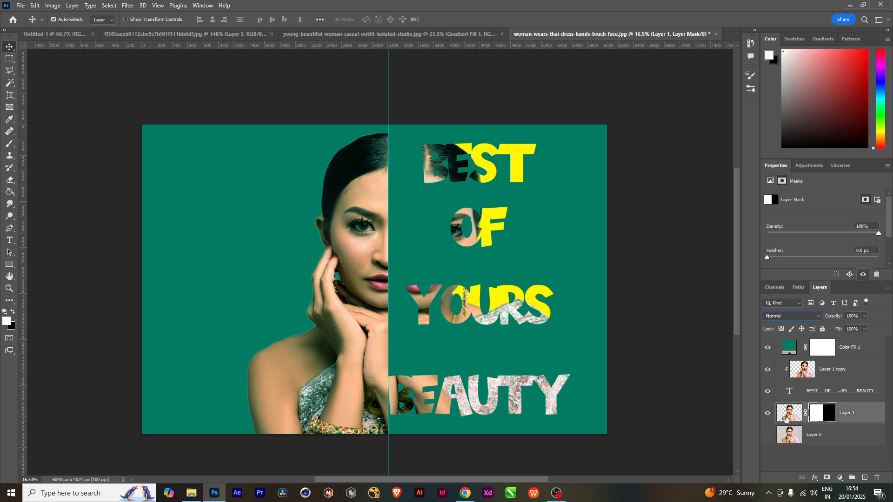
left_click(785, 418)
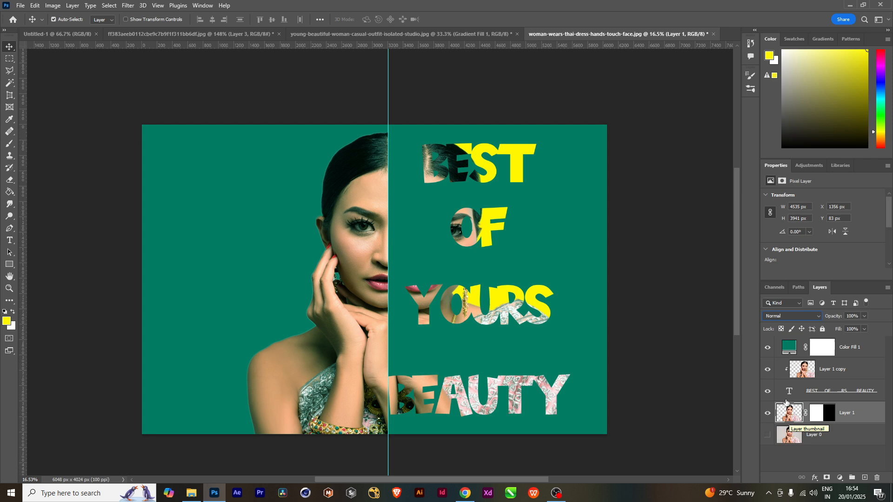
left_click(110, 6)
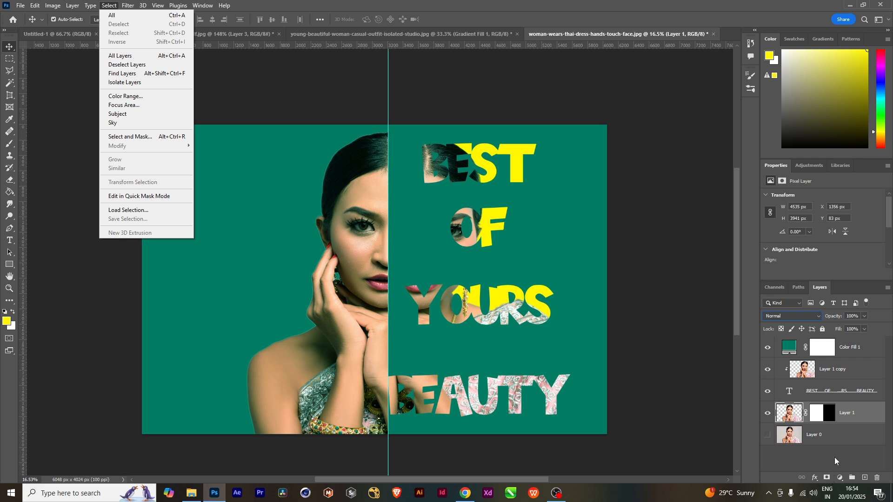
left_click(833, 416)
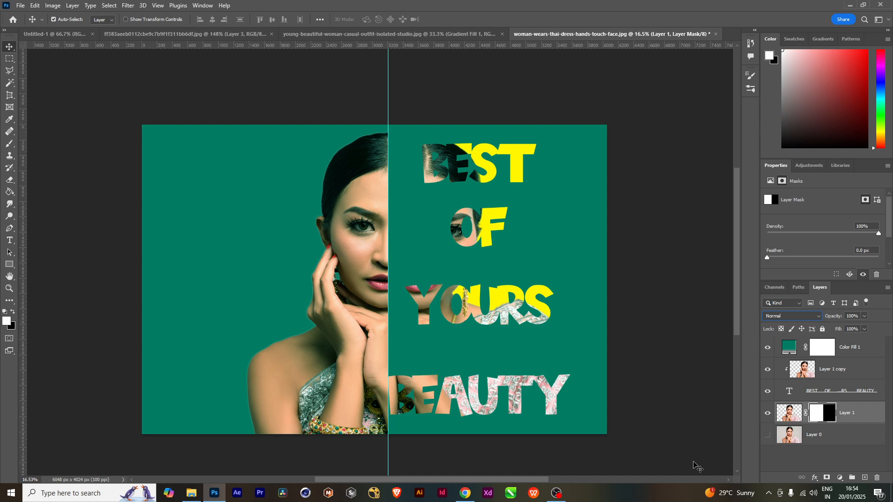
left_click(841, 478)
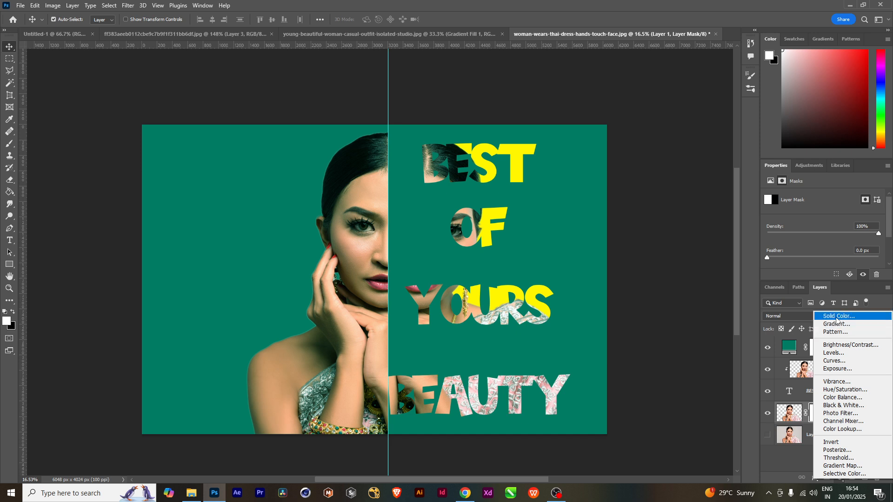
Select the Color Fill 1 layer and compare this design with the gradient-filled FASHION document.
left_click(785, 459)
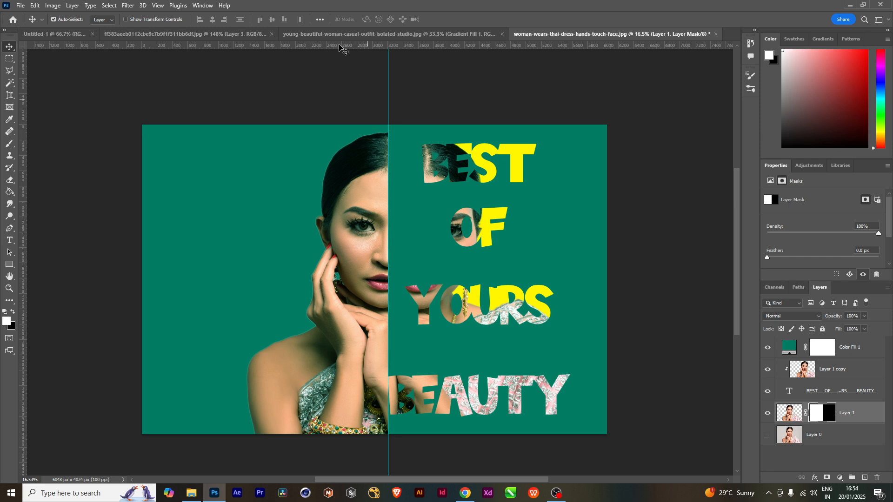
left_click(860, 351)
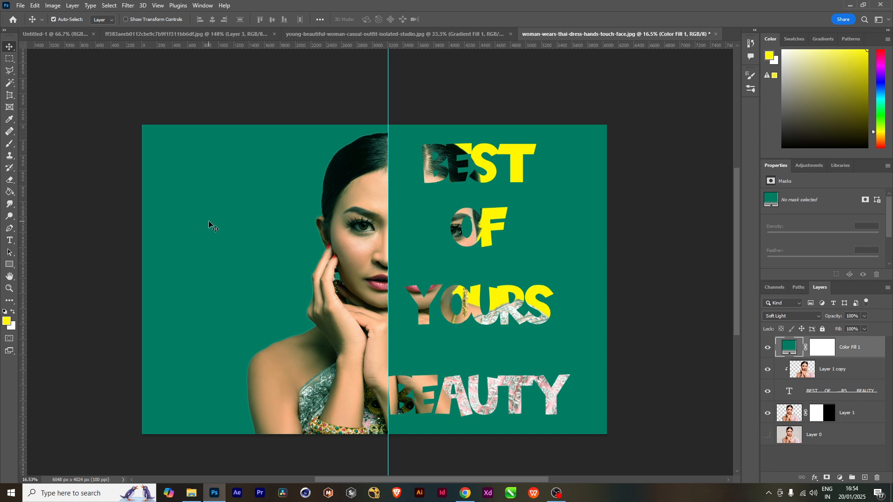
left_click(342, 37)
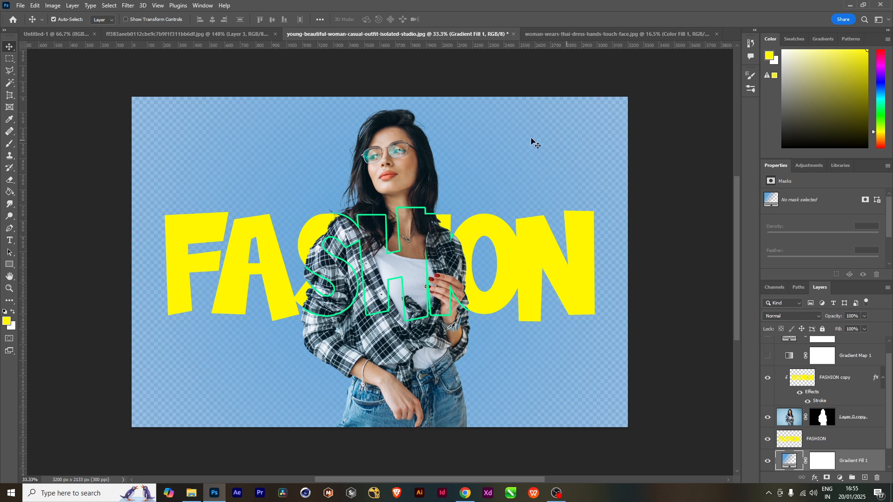
left_click(554, 36)
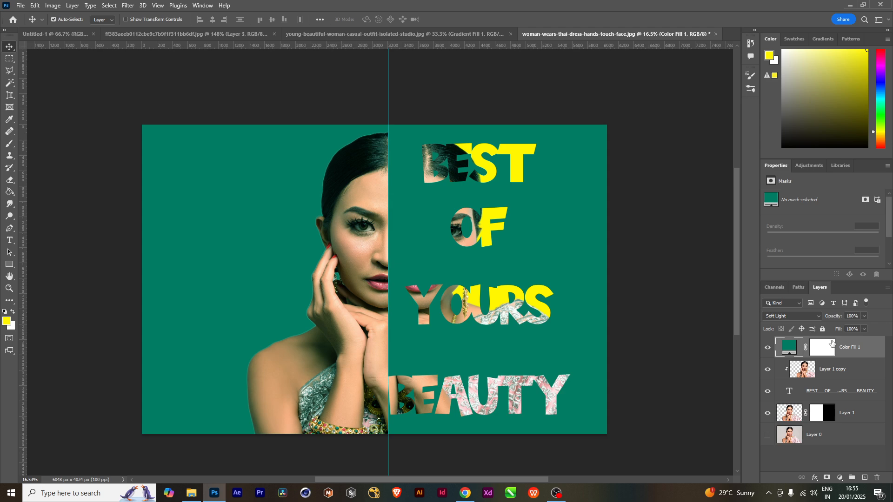
Preview the Normal blend mode on the Color Fill 1 layer and keep Soft Light.
left_click(804, 316)
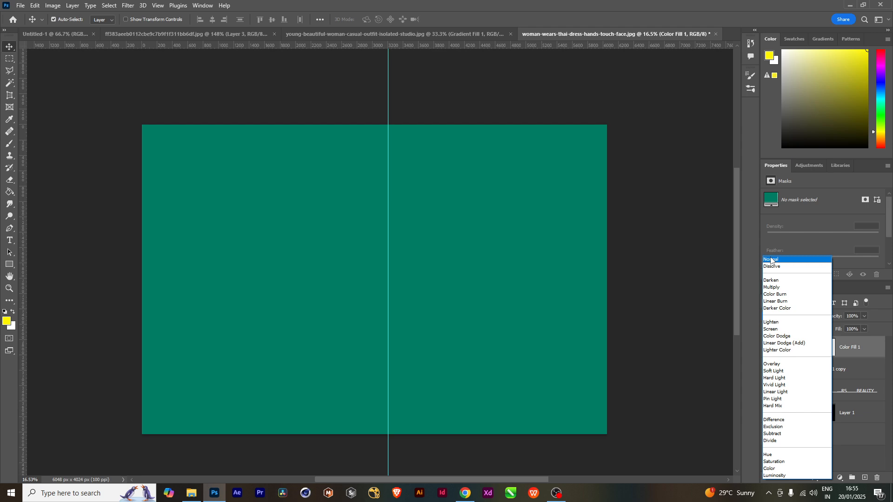
left_click(774, 371)
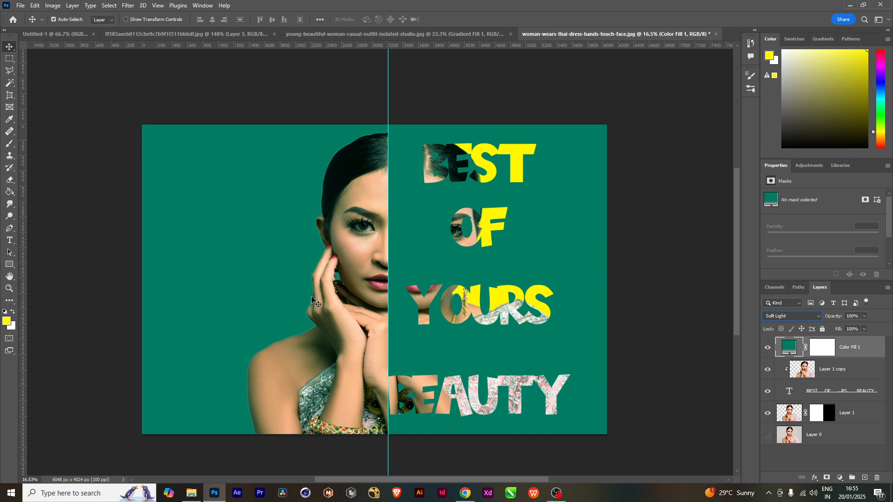
left_click(834, 375)
left_click(854, 353)
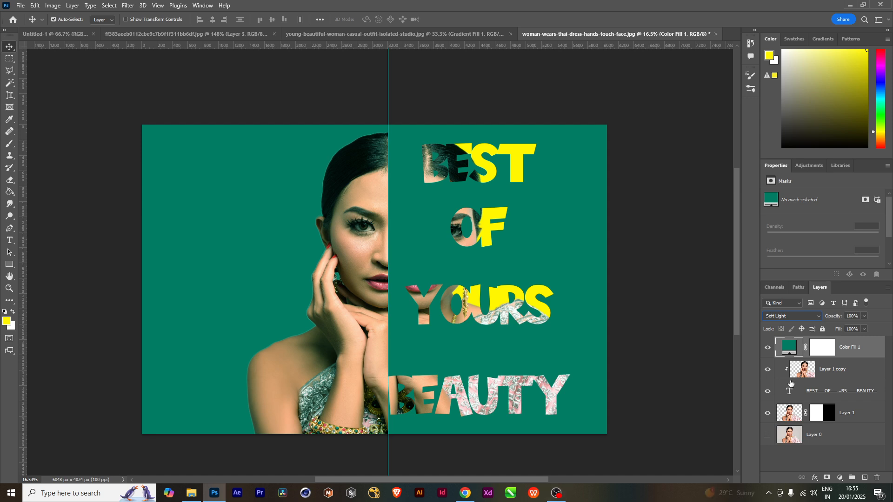
Try the Subtract blend mode on the text layer and the clipped Layer 1 copy.
left_click(840, 372)
left_click(854, 394, "shift")
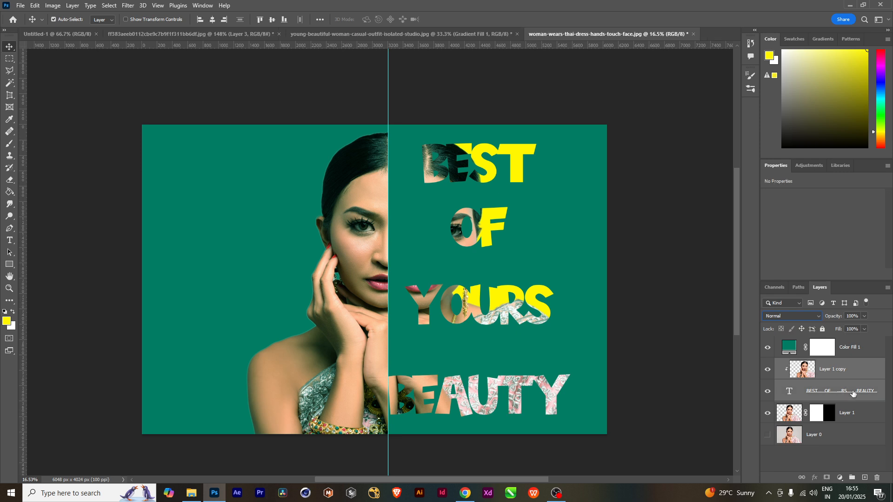
key("v")
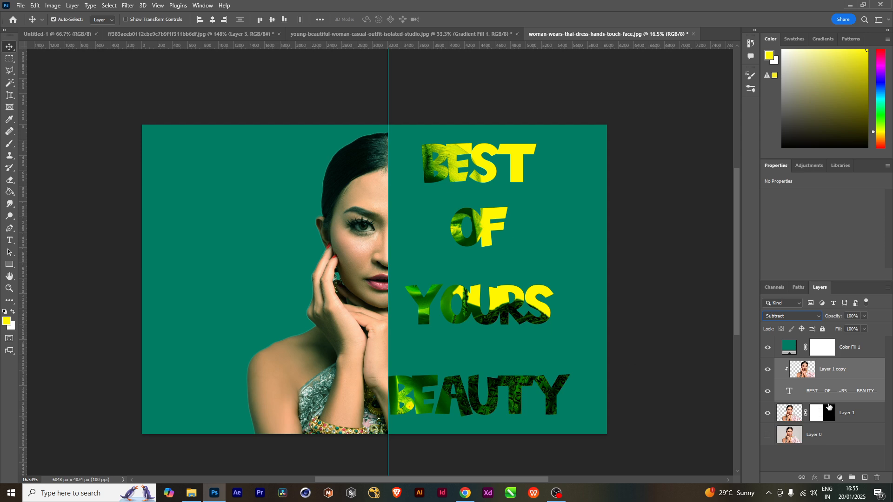
left_click(856, 351)
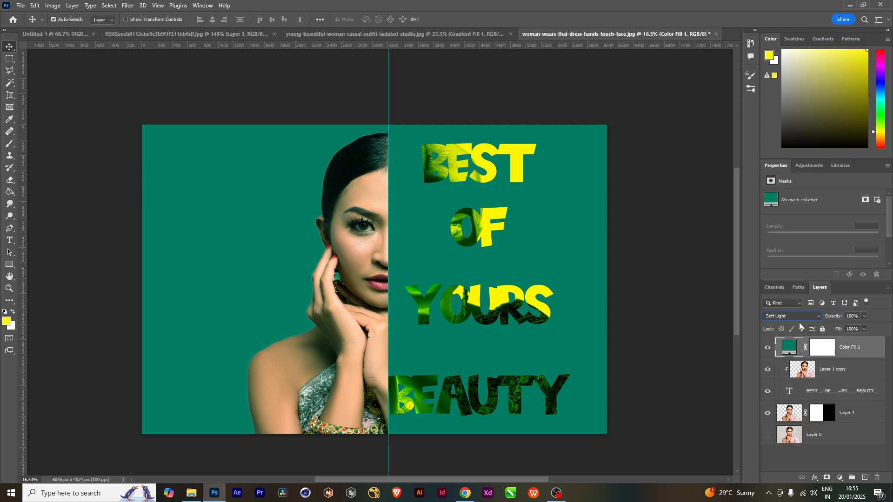
Return the text layer and the clipped Layer 1 copy to the Normal blend mode.
left_click(835, 373)
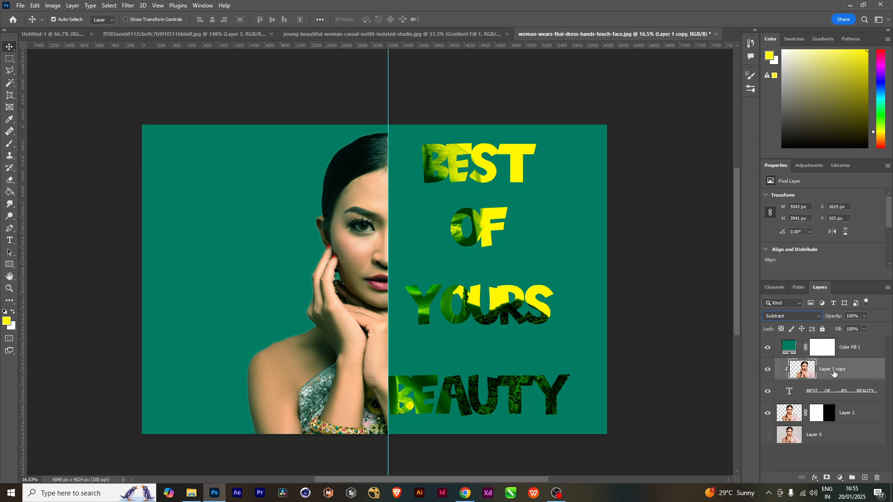
left_click(834, 393, "shift")
left_click(796, 315)
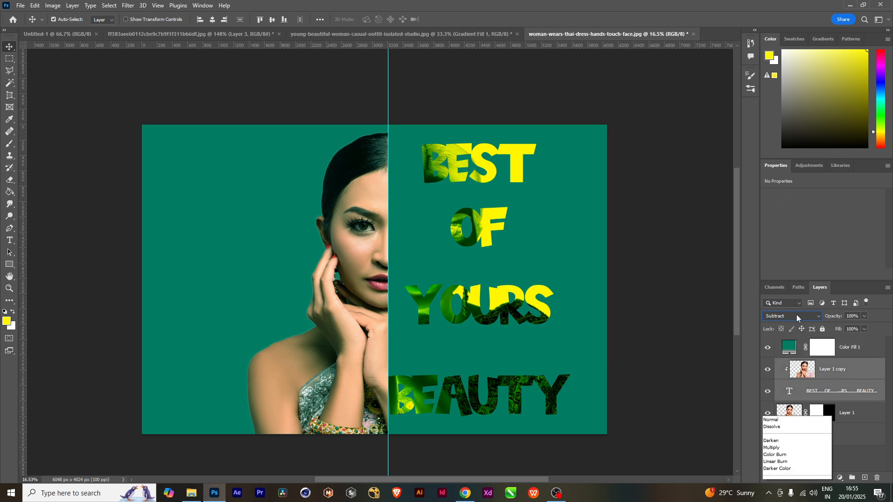
left_click(771, 260)
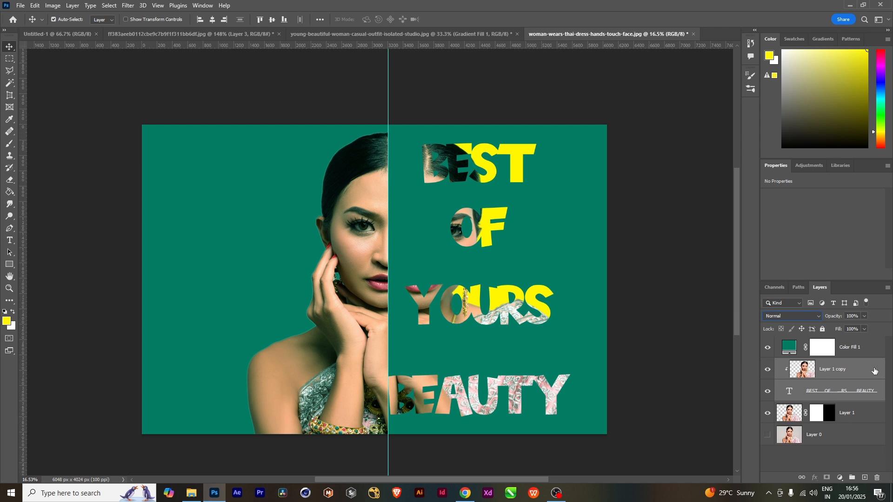
Nudge the text layer and clipped Layer 1 copy down until BEAUTY sits just above the canvas's lower edge, and deselect them.
left_click(846, 371)
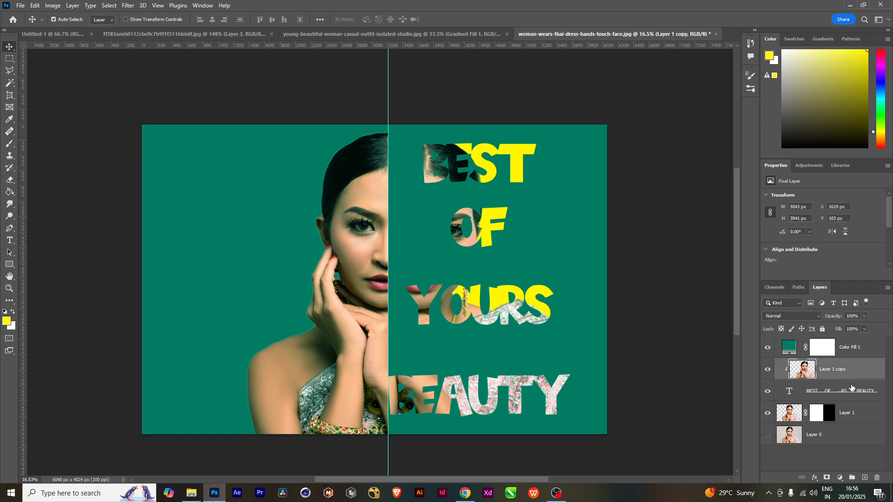
left_click(852, 395, "ctrl")
left_click_drag(442, 373, 441, 376)
key("shift+Down")
key("shift+Down")
key("shift+Down")
key("shift+Down")
key("shift+Down")
key("shift+Down")
key("shift+Down")
key("shift+Down")
key("shift+Down")
key("shift+Down")
key("shift+Down")
key("shift+Down")
key("shift+Down")
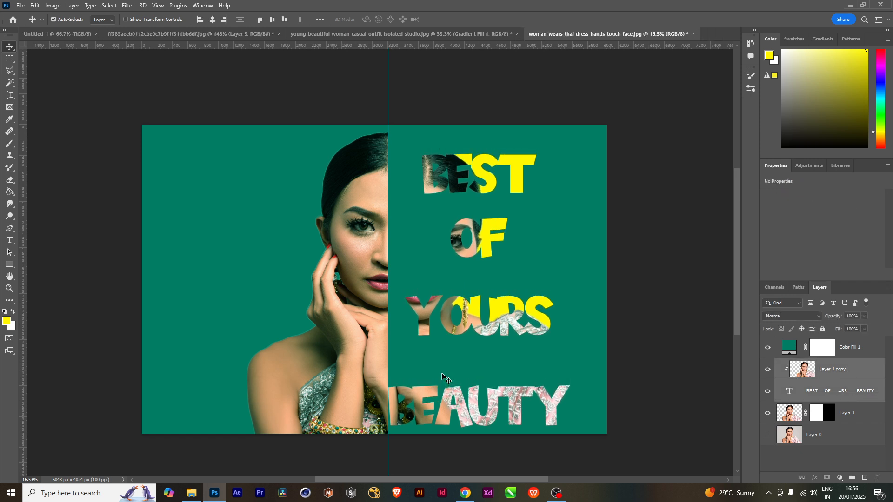
key("shift+Down")
key("shift+Down")
key("shift+Down")
key("shift+Down")
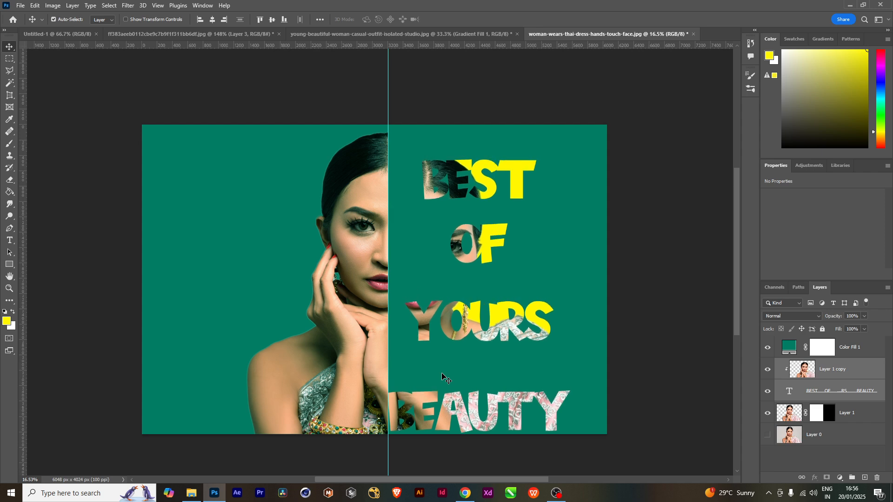
left_click(789, 462)
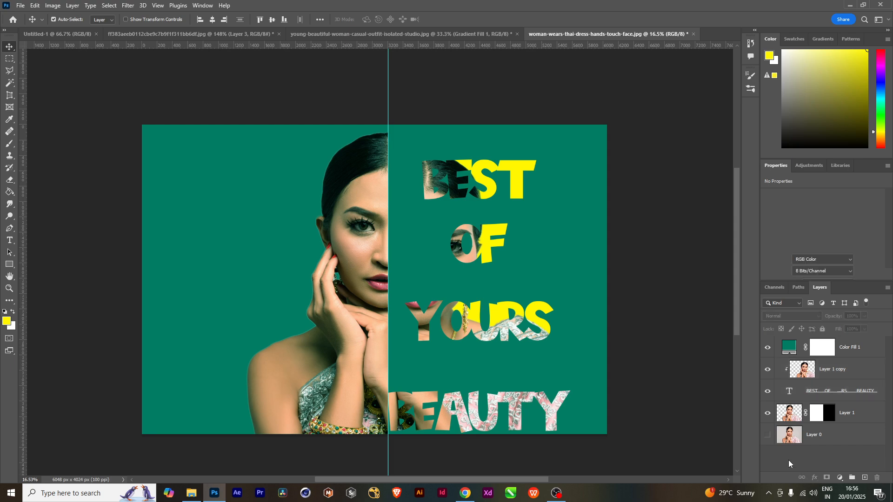
Open cricket-match-with-player.jpg from the TYPOGRAPHY folder as a new document and unlock its background as Layer 0.
left_click(192, 494)
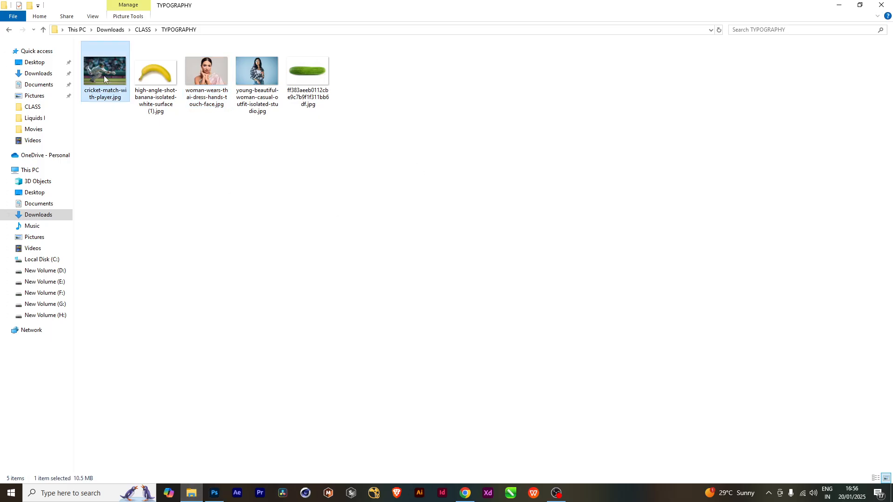
left_click_drag(96, 66, 728, 37)
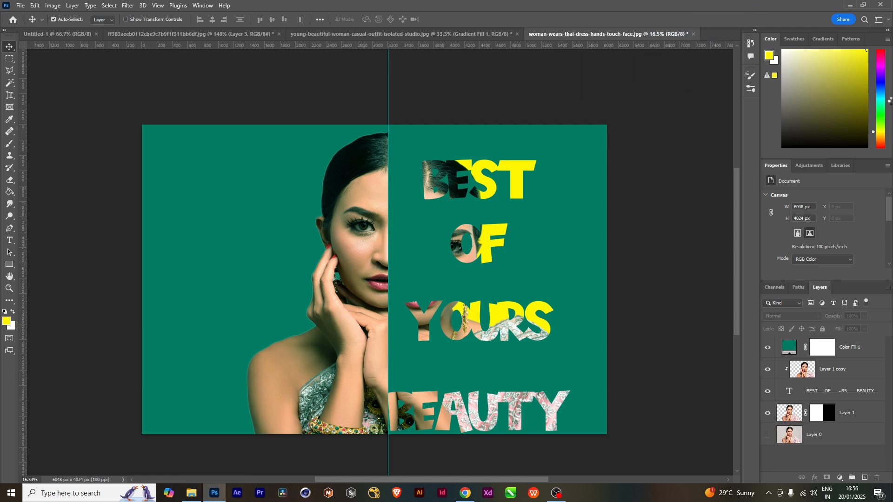
left_click(877, 347)
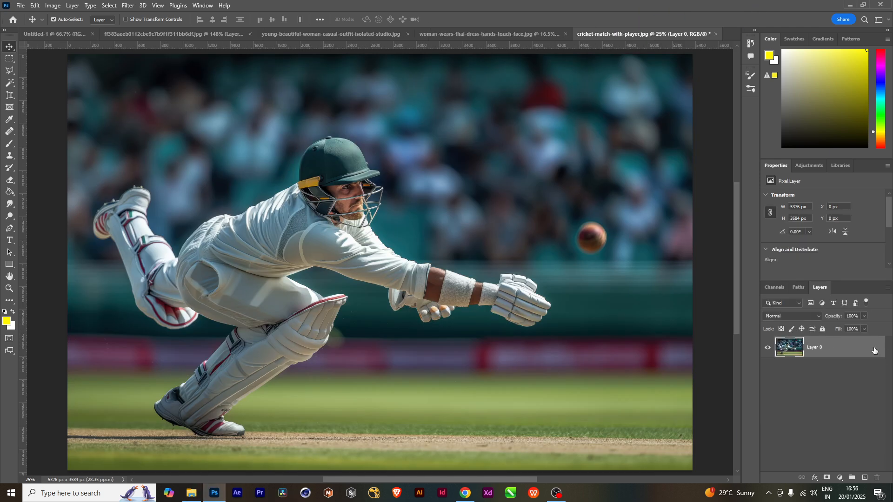
Select the cricket player with Select Subject, mask out the rest of Layer 0, and target the layer's image.
scroll(376, 247, "down", 2)
scroll(375, 247, "up", 2)
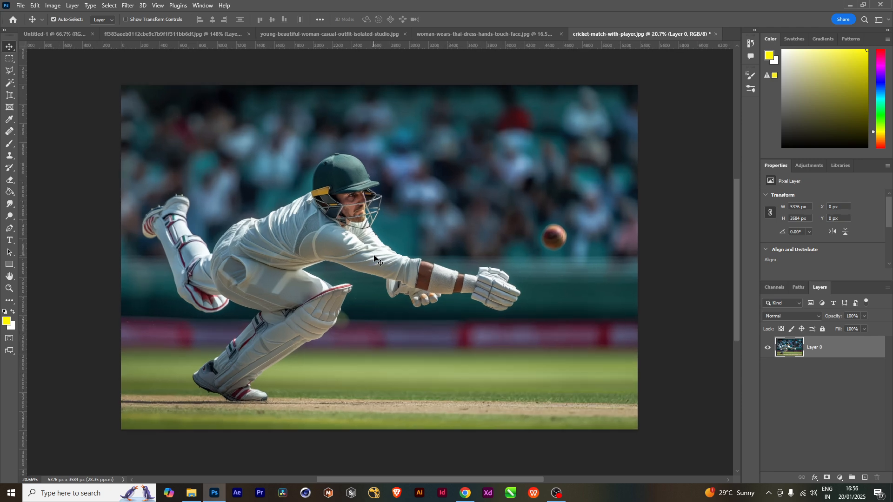
left_click_drag(401, 258, 404, 284)
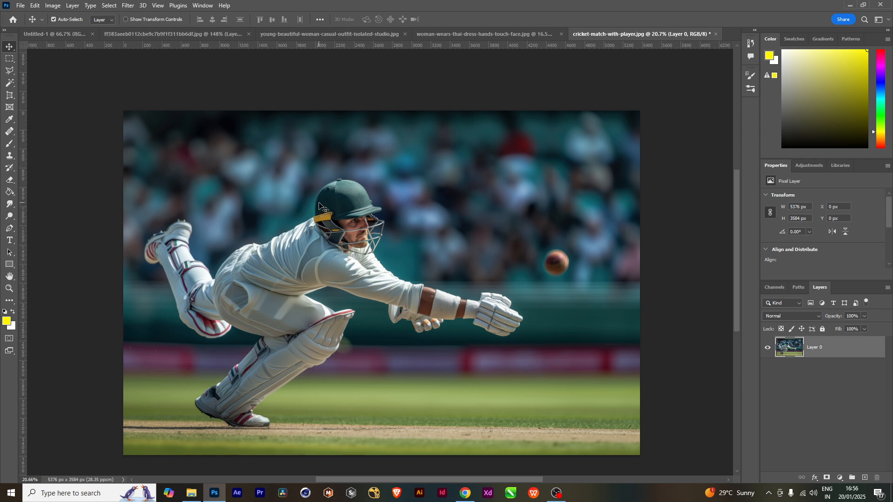
left_click(109, 6)
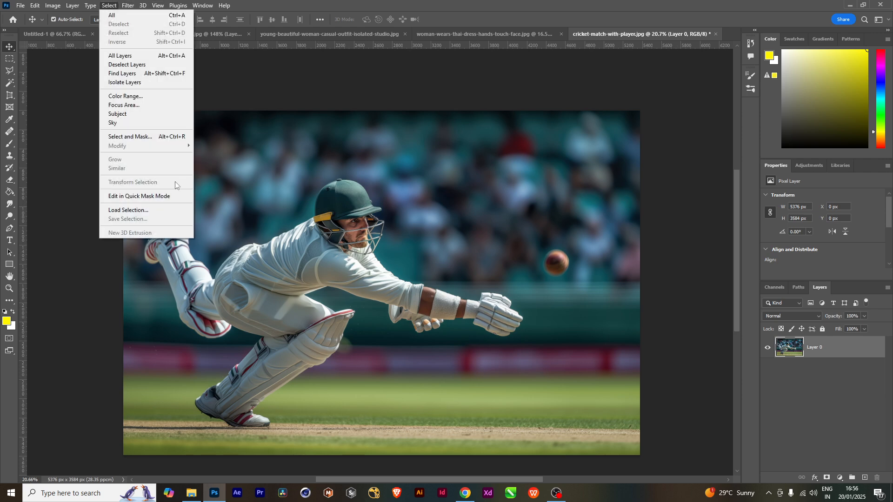
left_click(139, 114)
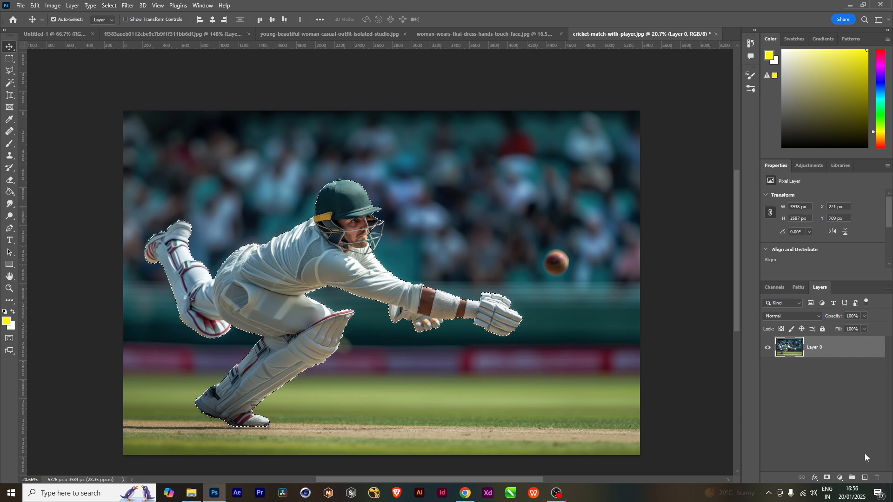
left_click(827, 477)
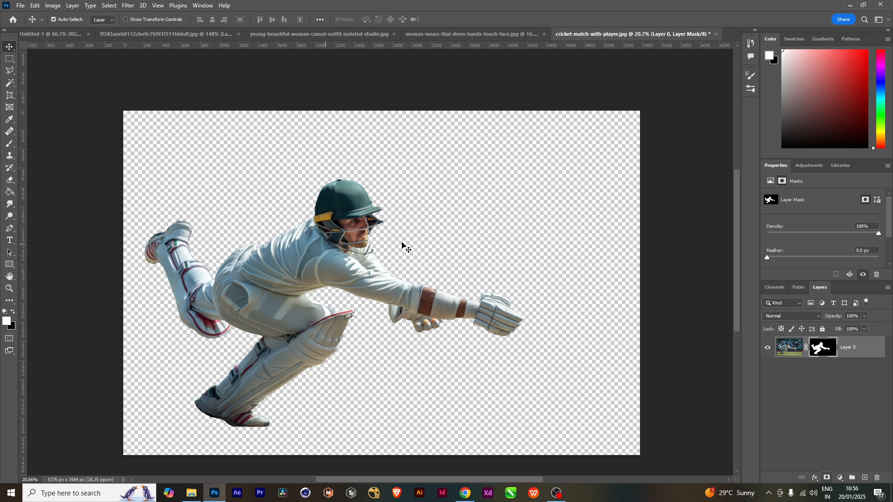
left_click(789, 347)
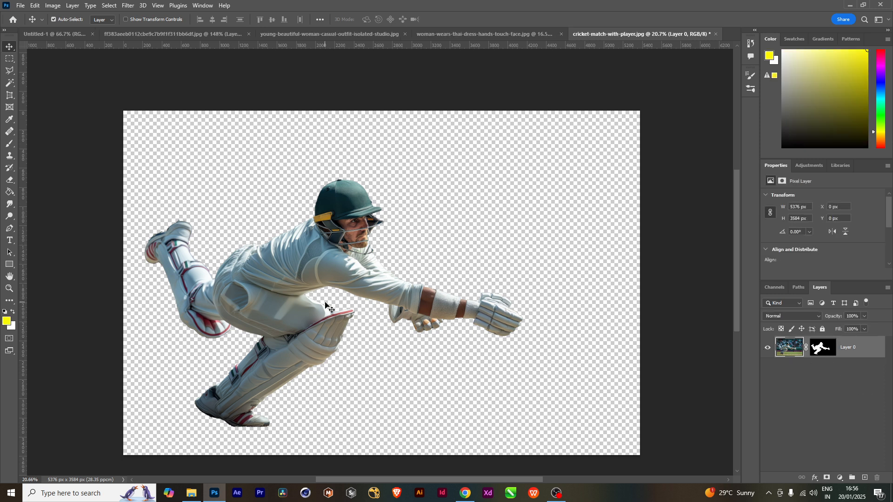
Add a solid blue fill layer in colour 0f7d99 and move it beneath the masked Layer 0.
key("t")
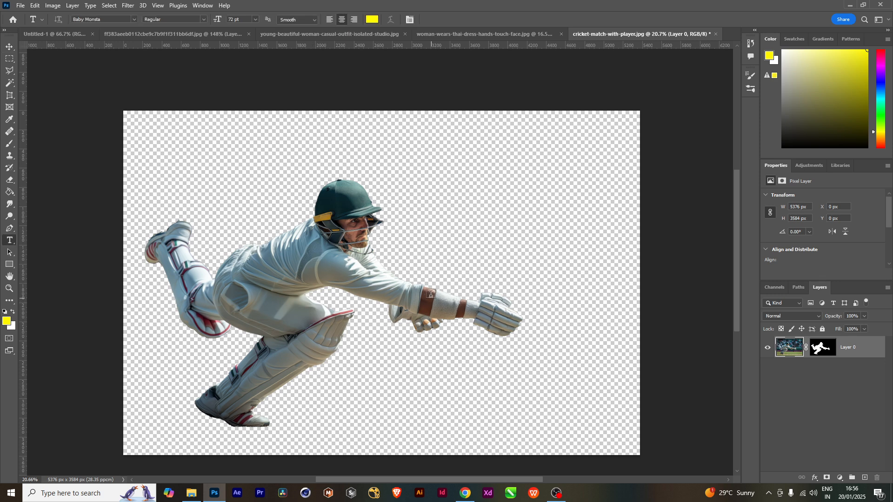
left_click(9, 46)
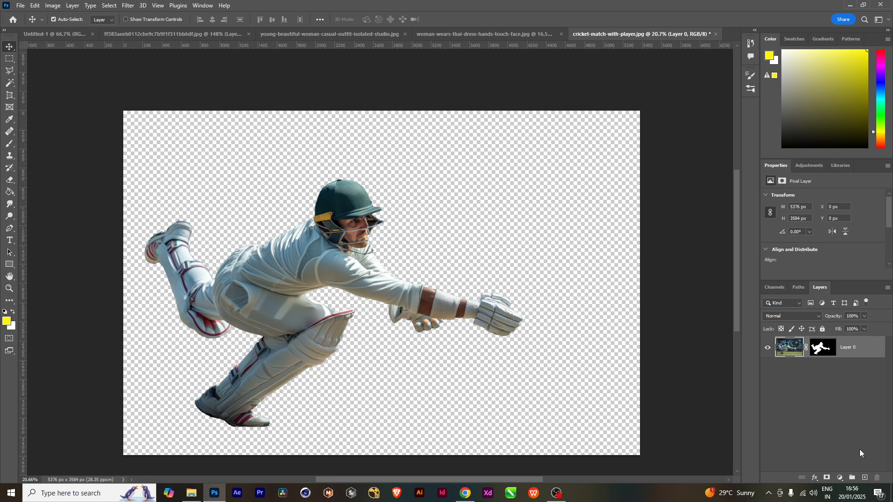
left_click(840, 478)
left_click(832, 306)
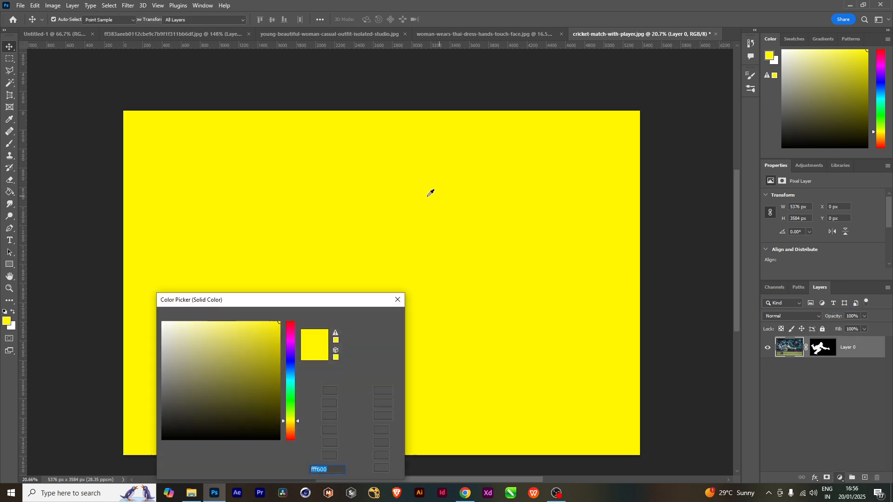
left_click_drag(292, 375, 268, 369)
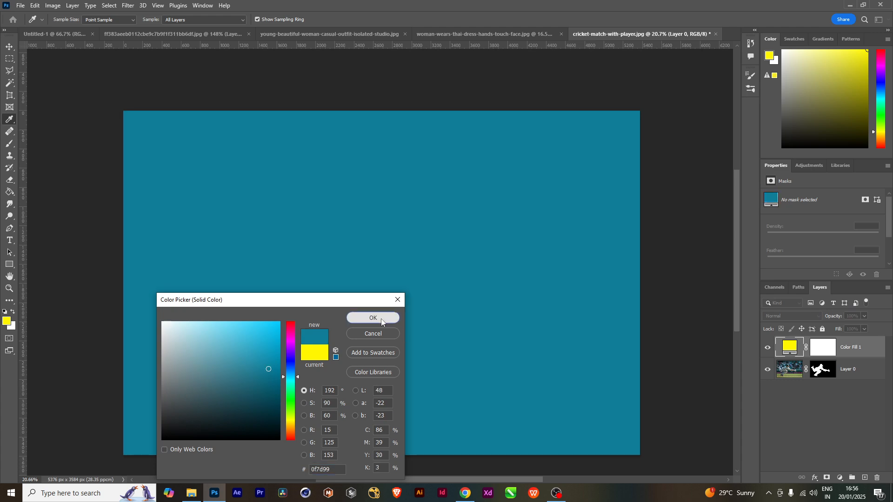
left_click(373, 318)
left_click_drag(858, 351, 857, 382)
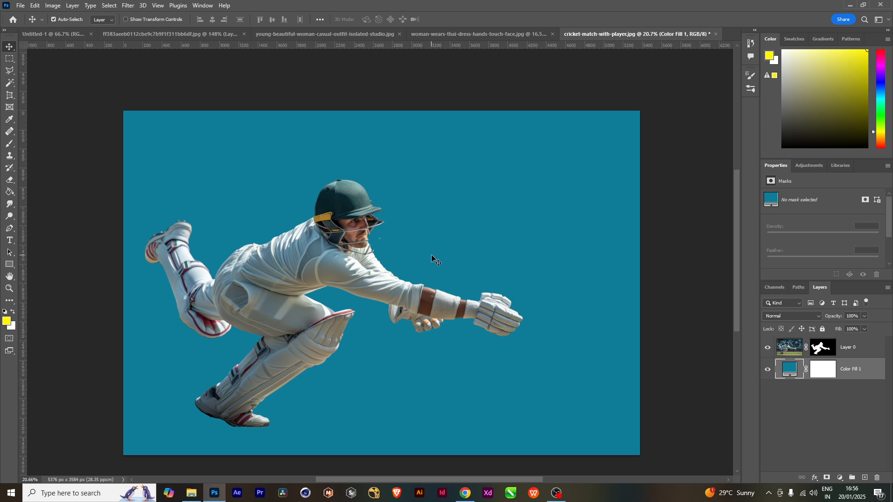
left_click(840, 478)
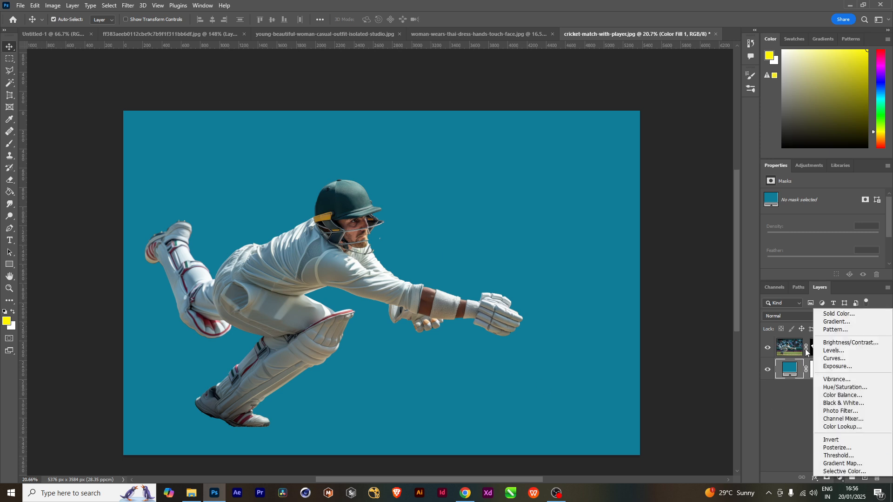
left_click(779, 424)
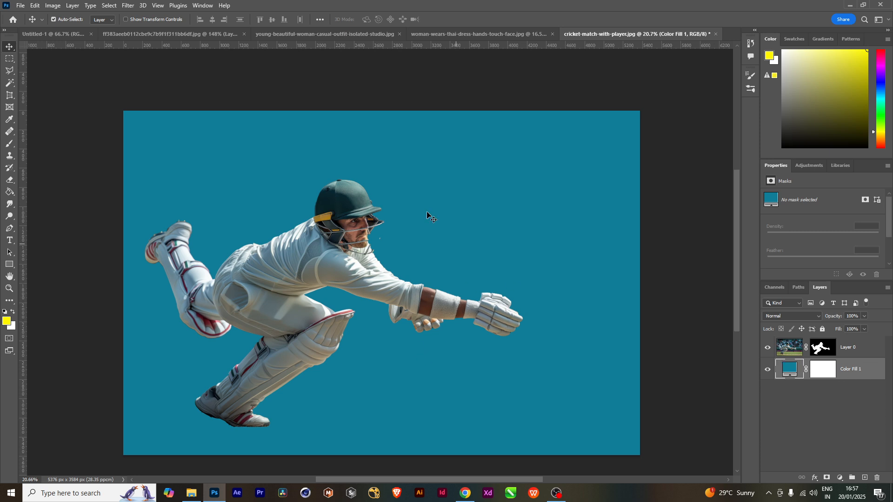
Add the text SIXER over the player's torso on a new text layer above the blue fill layer.
key("t")
left_click(306, 284)
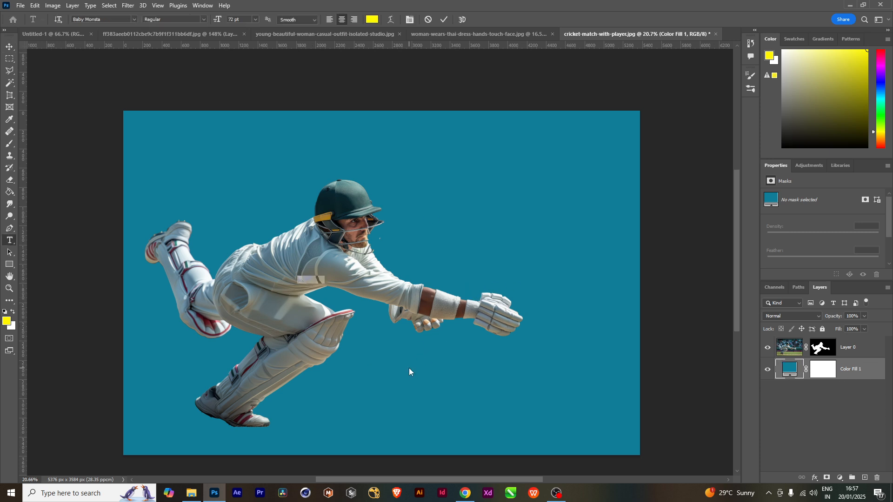
key("BackSpace")
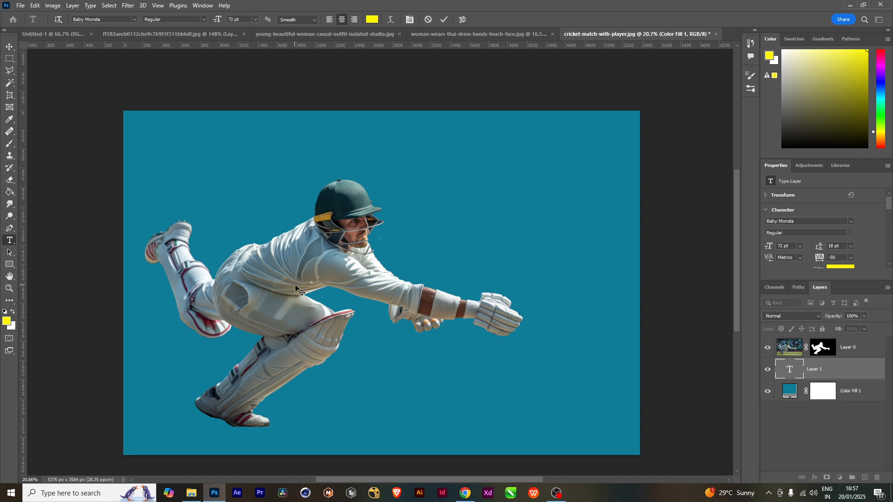
left_click_drag(291, 280, 237, 281)
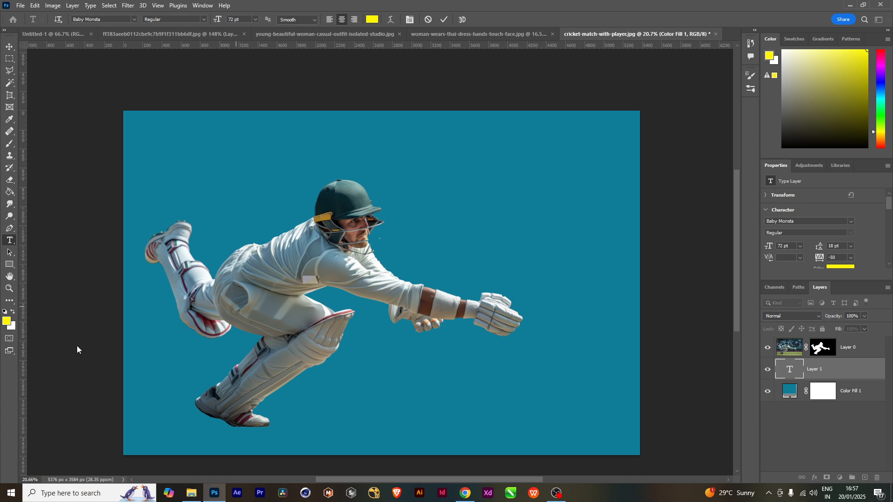
Change the SIXER text colour to bright green 12ff00.
left_click(6, 323)
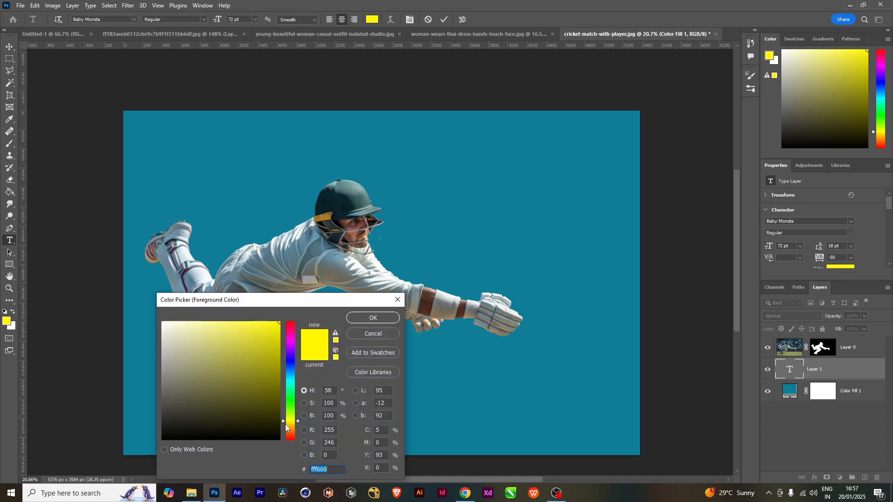
mouse_move(291, 403)
left_mouse_down()
mouse_move(292, 381)
mouse_move(291, 406)
left_mouse_up()
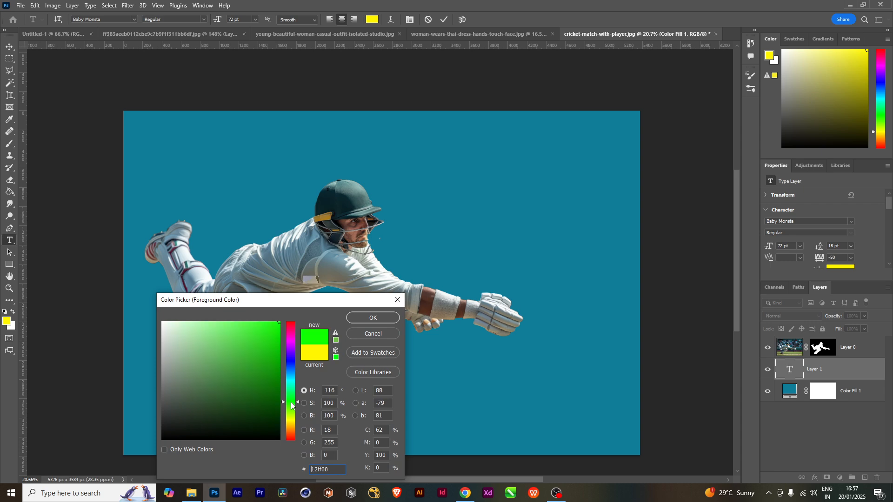
left_click(373, 318)
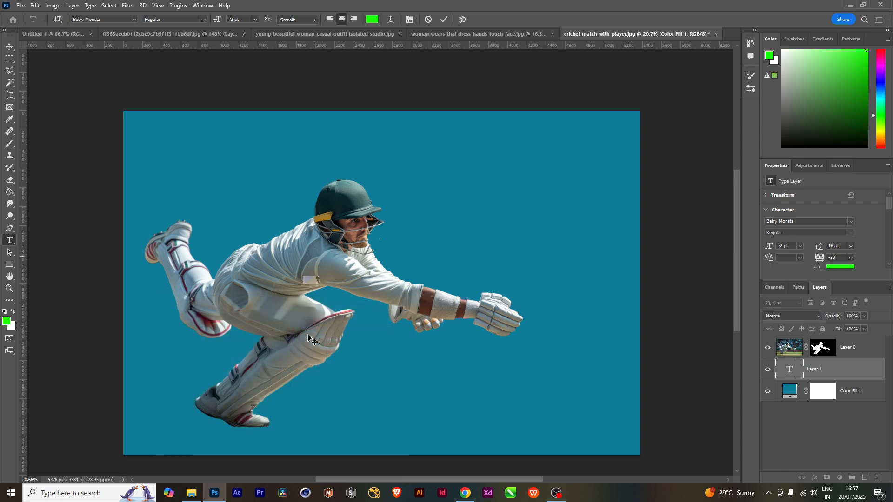
Commit the SIXER text and move its layer above the masked Layer 0.
left_click(9, 46)
left_click_drag(316, 293, 310, 291)
key("ctrl+t")
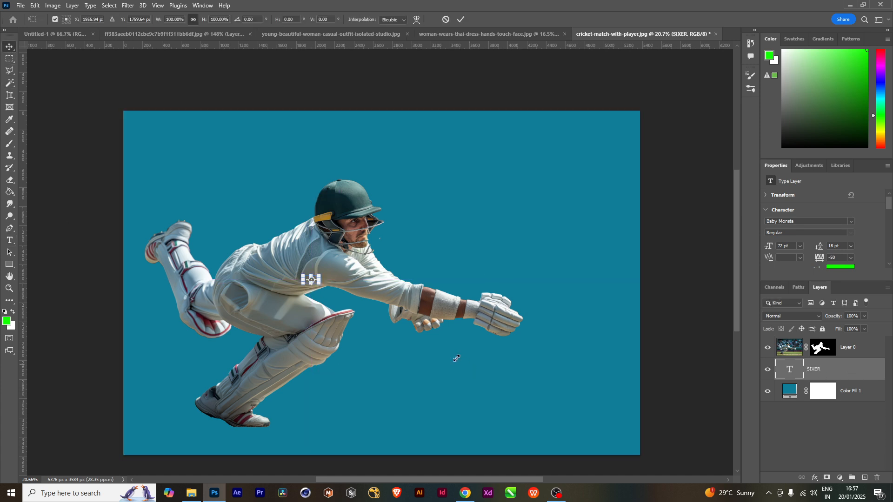
left_click_drag(856, 369, 855, 342)
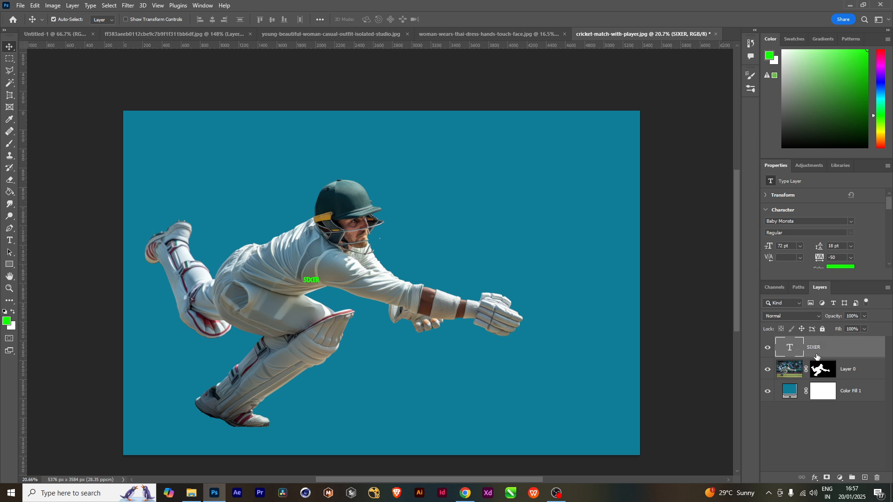
Enlarge the SIXER text to about 2143 pt and position it across the player's body.
key("ctrl+t")
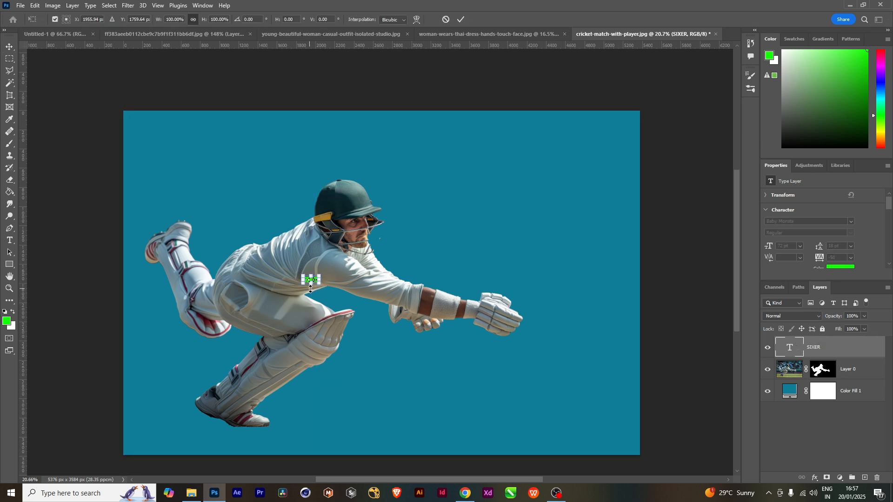
left_click_drag(319, 282, 524, 372)
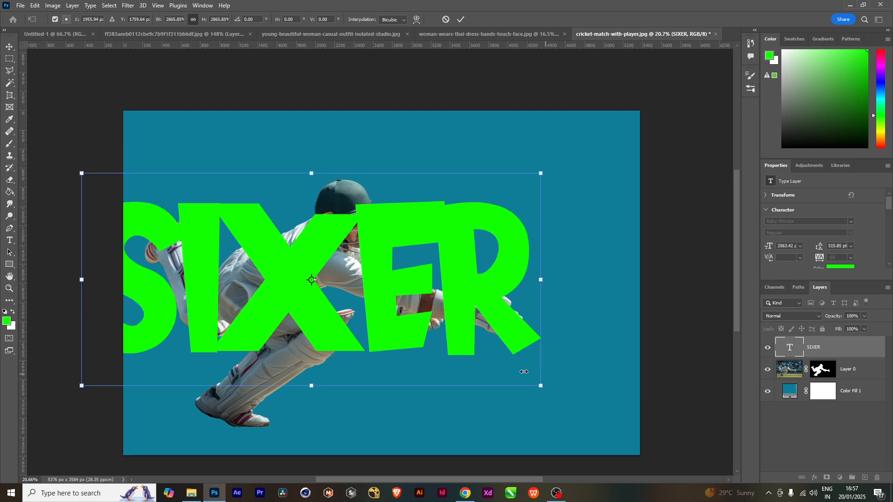
left_click_drag(375, 321, 452, 333)
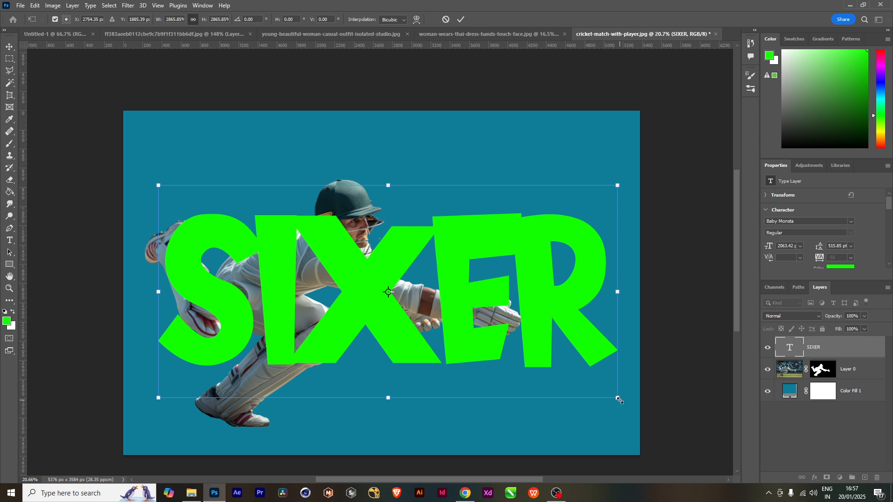
left_click_drag(619, 399, 628, 403)
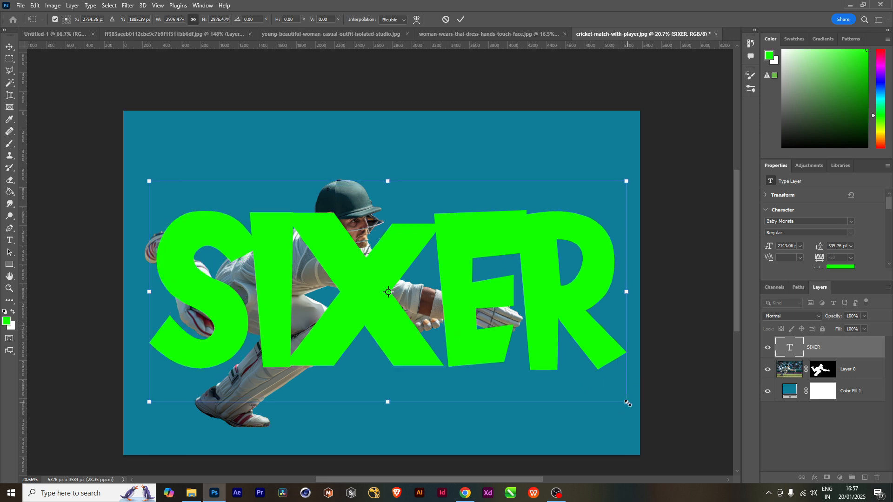
key("Return")
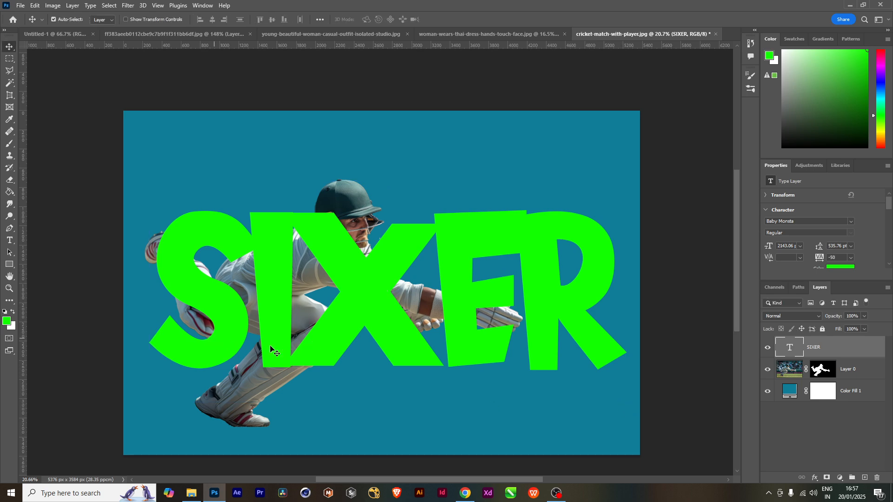
left_click_drag(221, 338, 216, 337)
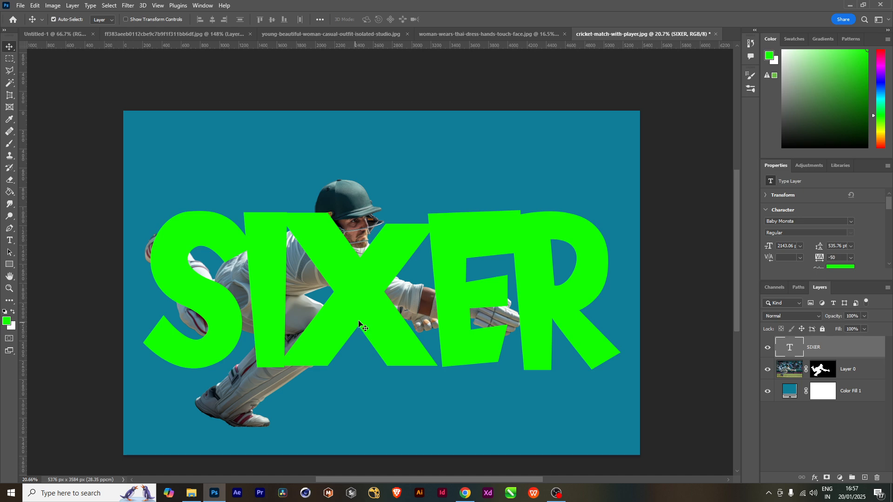
left_click_drag(357, 321, 357, 333)
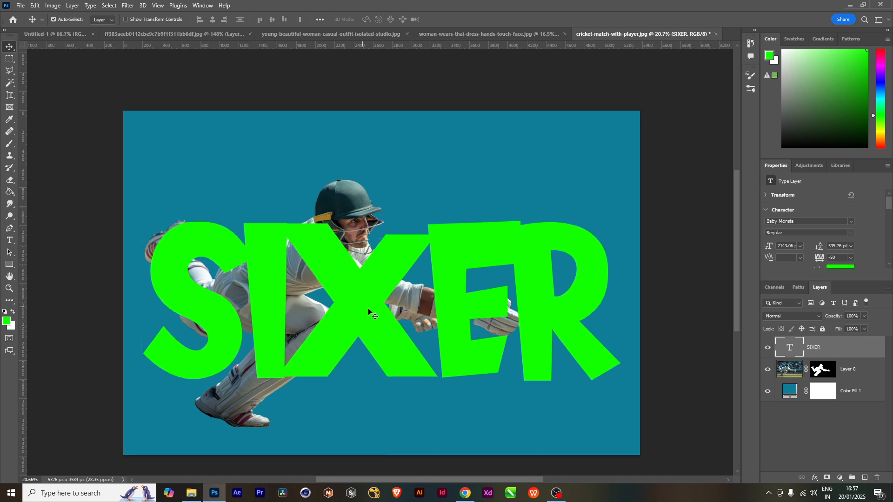
Change the font of the SIXER text to Bebas Neue and commit the edit.
double_click(539, 315)
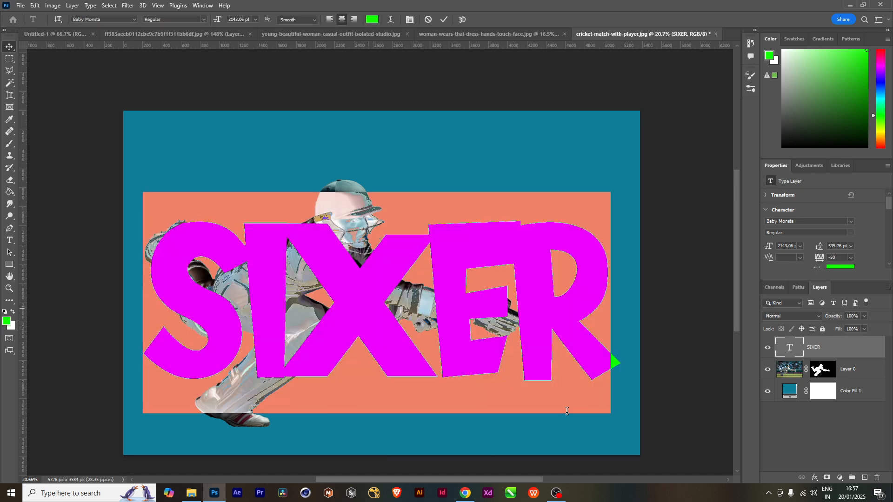
left_click(134, 19)
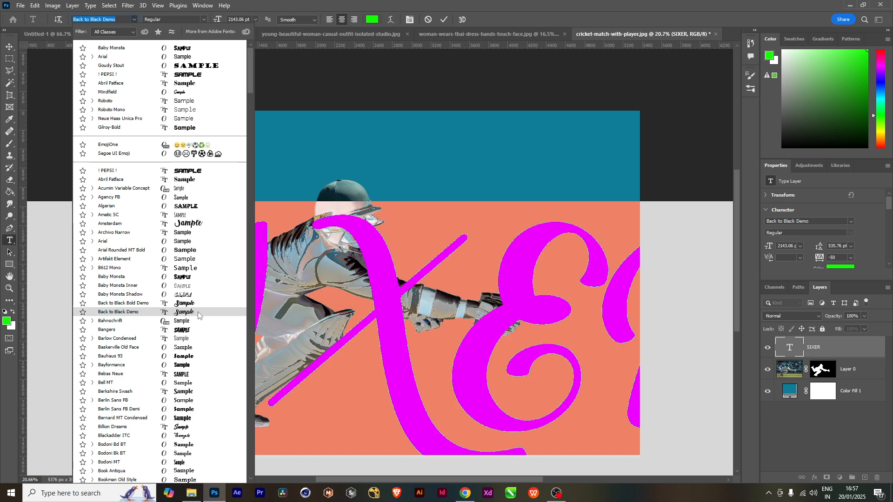
left_click(188, 375)
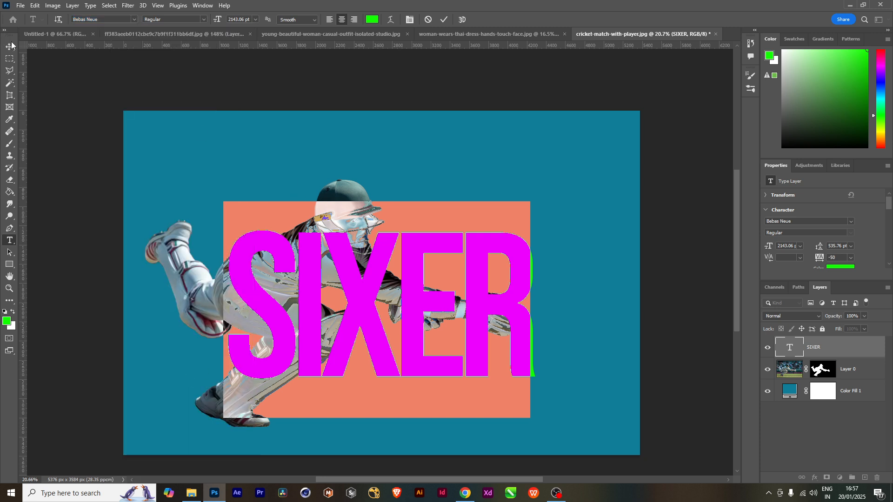
left_click(204, 19)
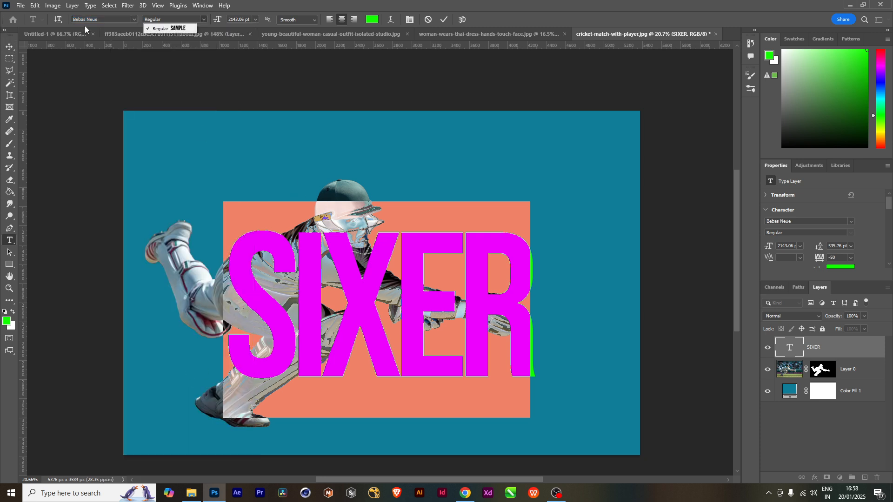
left_click(7, 48)
left_click(9, 47)
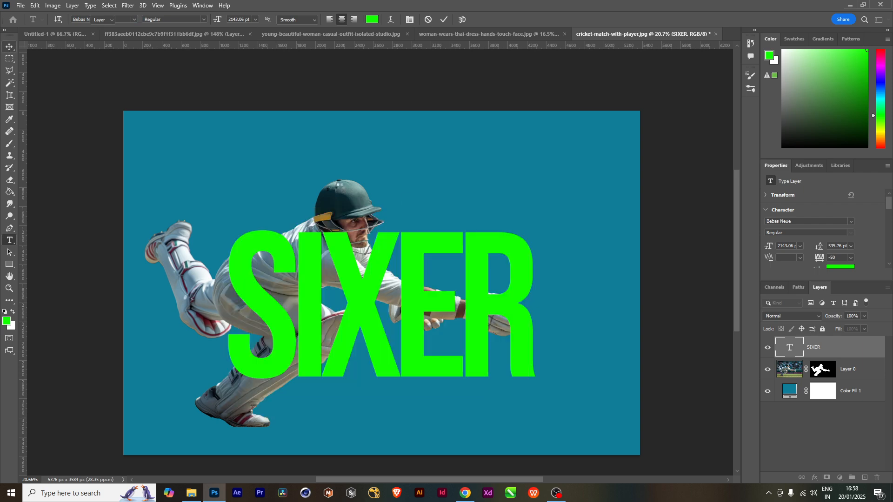
Scale the SIXER text to about 116% and reposition it over the player, nudging it slightly right.
left_click_drag(361, 315, 295, 308)
key("ctrl+t")
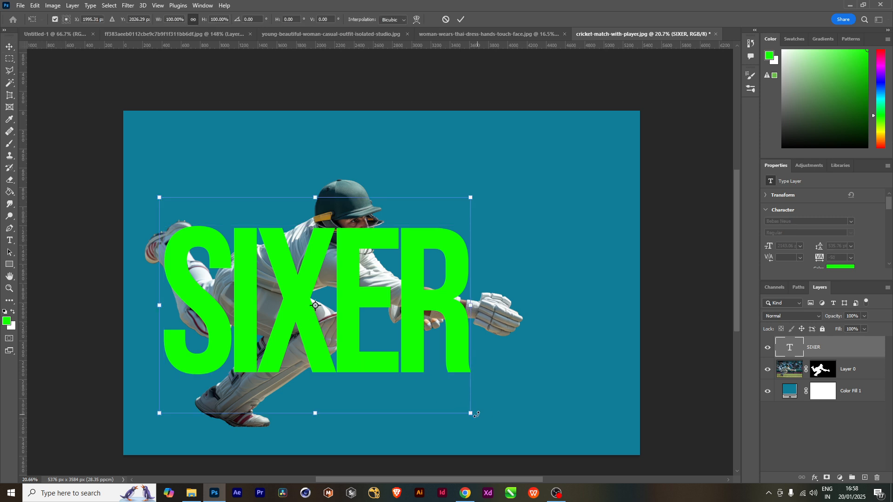
left_click_drag(503, 419, 525, 429)
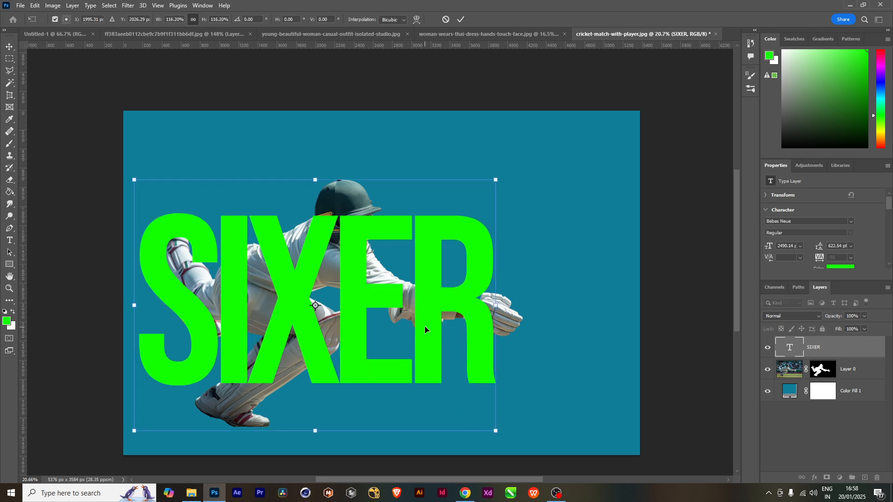
left_click_drag(494, 320, 566, 319)
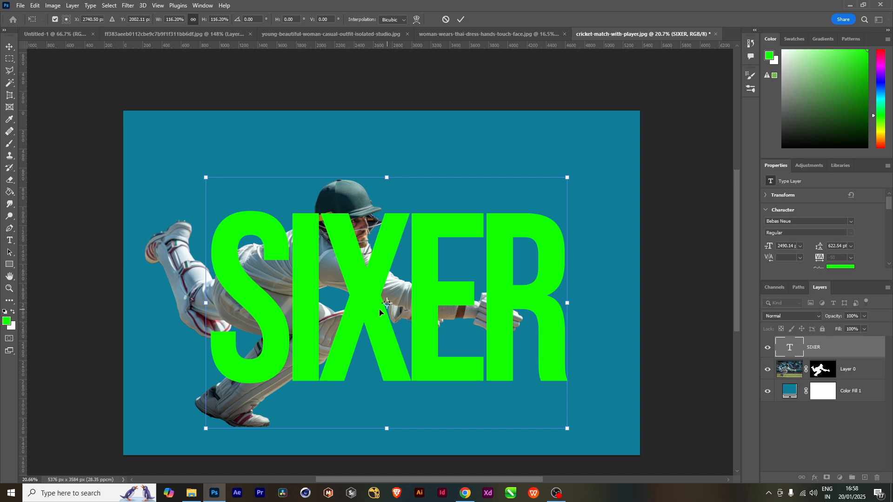
left_click_drag(359, 300, 356, 299)
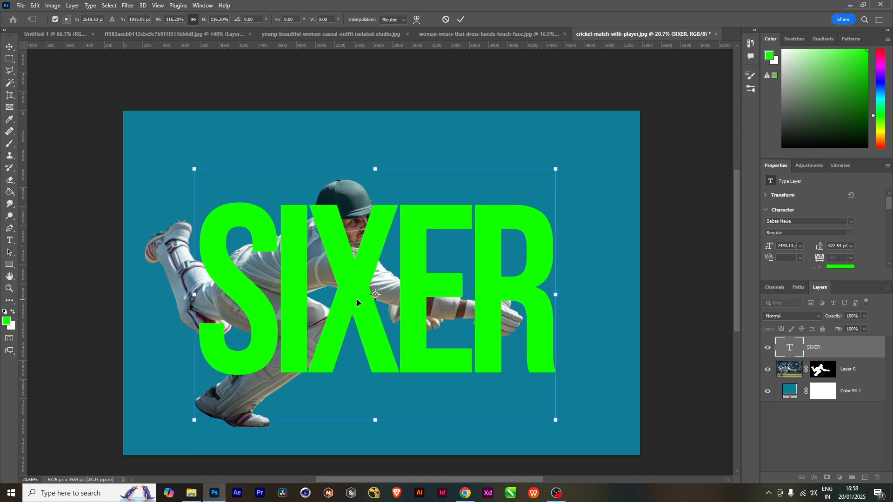
key("Return")
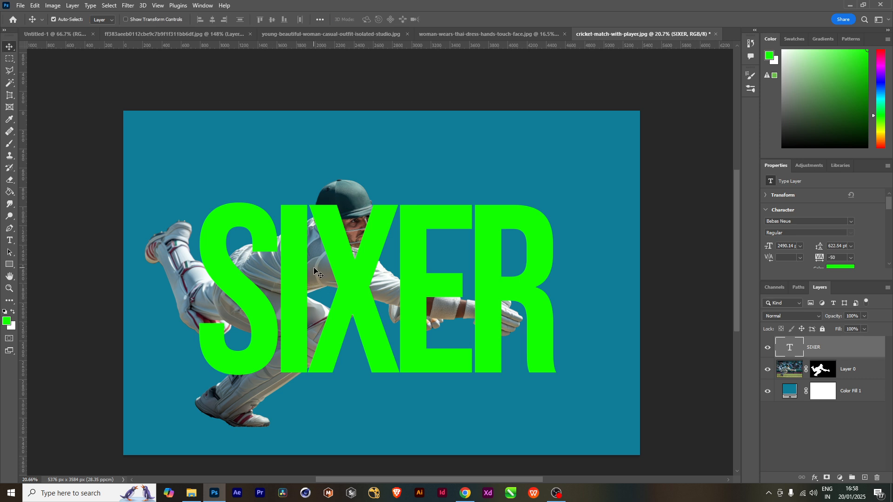
key("shift+Right")
key("shift+Right")
key("shift+Right")
key("shift+Right")
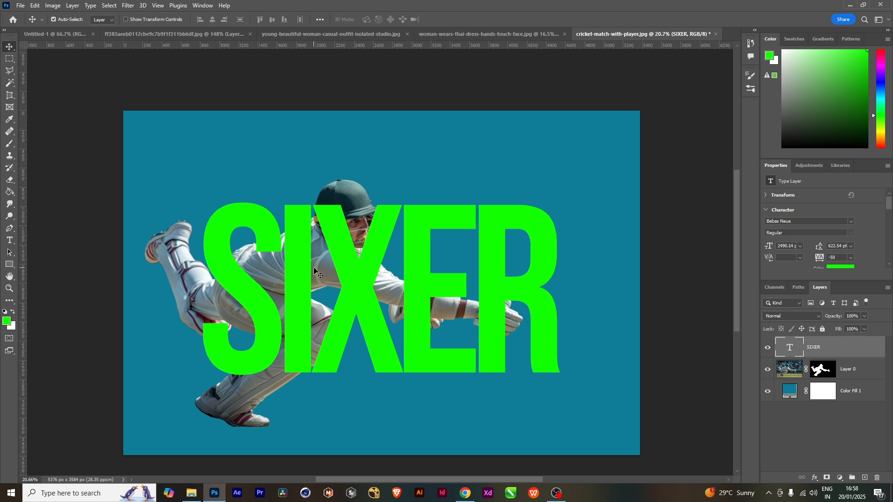
Nudge the masked player on Layer 0 horizontally to the right until its X position is 550 px.
left_click(785, 370)
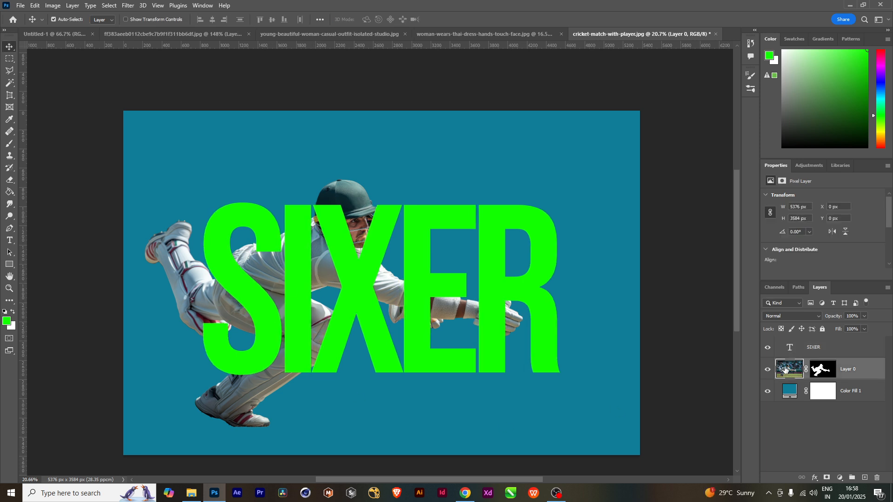
key("shift+Right")
key("shift+Right")
key("shift+Right")
key("shift+Right")
key("shift+Right")
key("shift+Right")
key("shift+Right")
key("shift+Right")
key("shift+Right")
key("shift+Right")
key("shift+Right")
key("shift+Right")
key("shift+Right")
key("shift+Right")
key("shift+Right")
key("shift+Right")
key("shift+Right")
key("shift+Right")
key("shift+Right")
key("shift+Right")
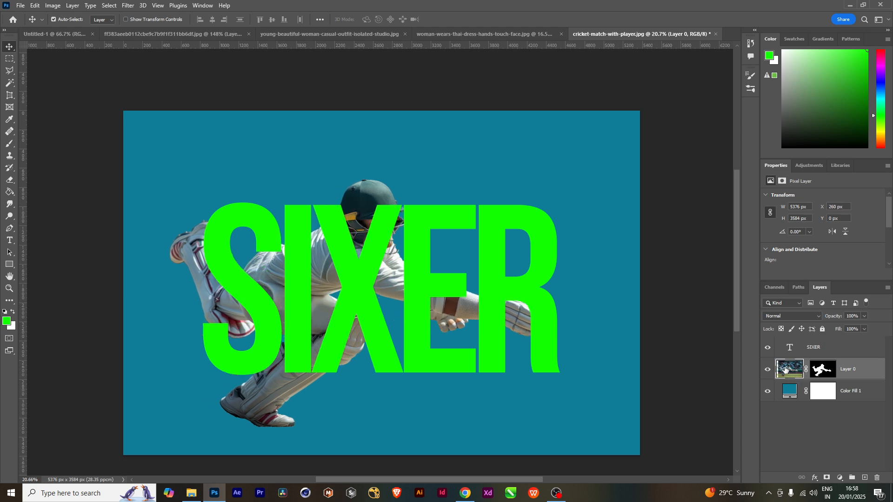
key("shift+Right")
key("shift+Right")
key("shift+Right")
key("shift+Right")
key("shift+Right")
key("shift+Right")
key("shift+Right")
key("shift+Right")
key("shift+Right")
key("shift+Right")
key("shift+Right")
key("shift+Right")
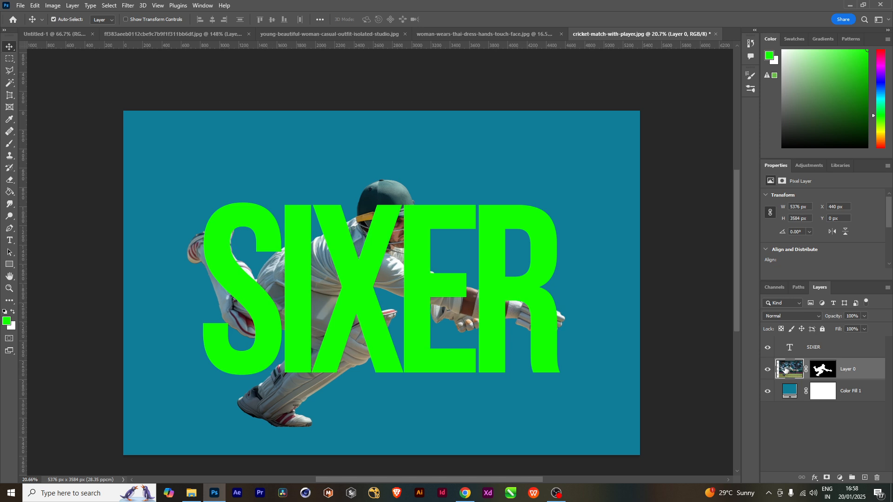
key("shift+Right")
key("shift+Right")
key("shift+Right")
key("shift+Right")
key("shift+Right")
key("shift+Right")
key("shift+Right")
key("shift+Right")
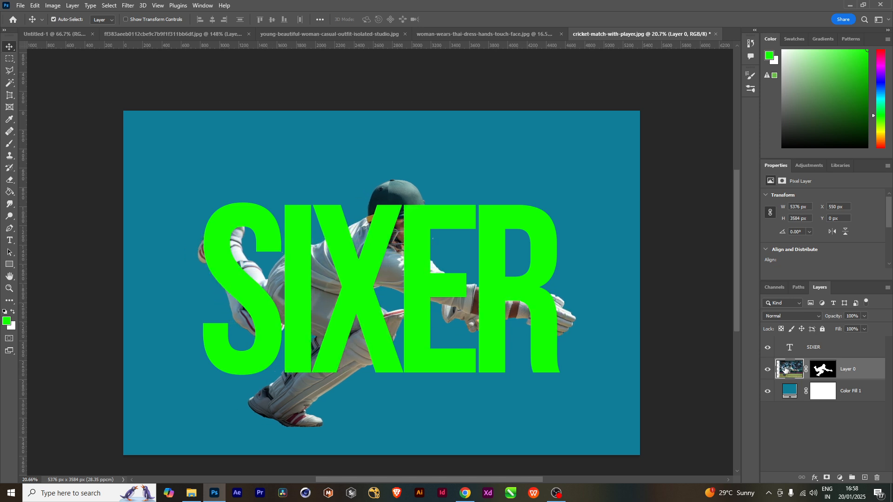
Scale the SIXER text to about 113% around its centre and shift it about 25 px right and 87 px up.
left_click(433, 355)
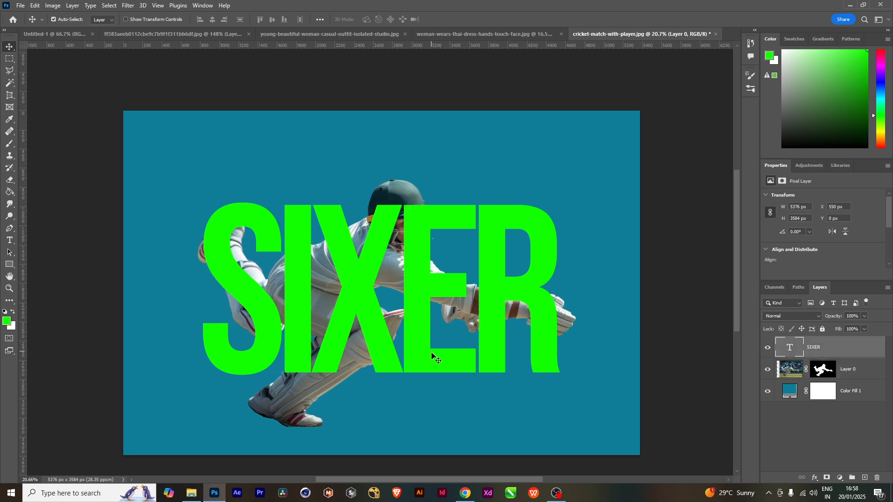
key("ctrl+t")
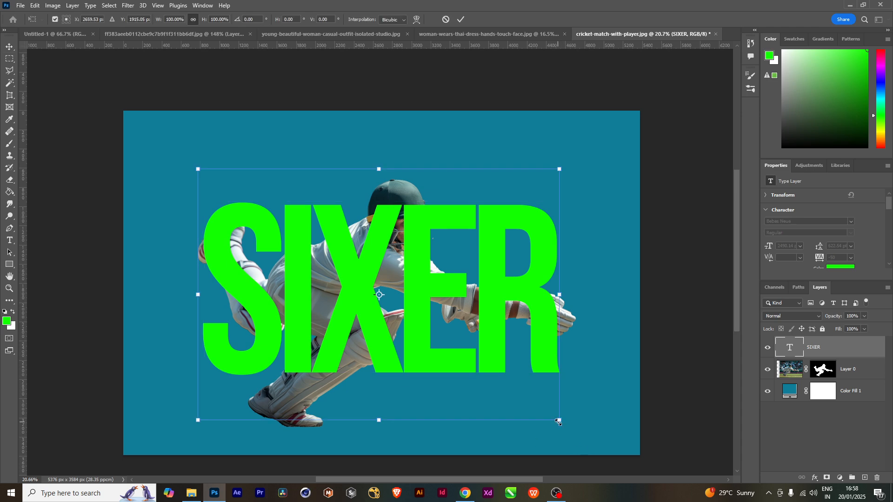
left_click_drag(558, 421, 582, 438)
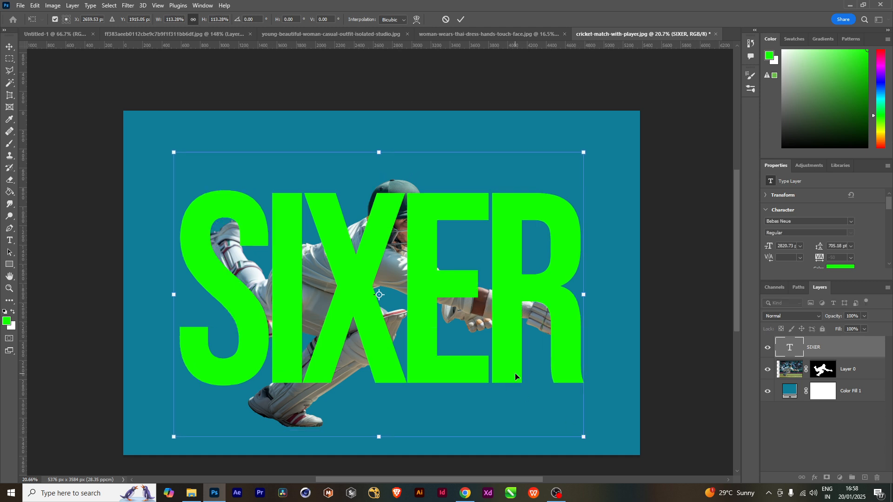
key("Return")
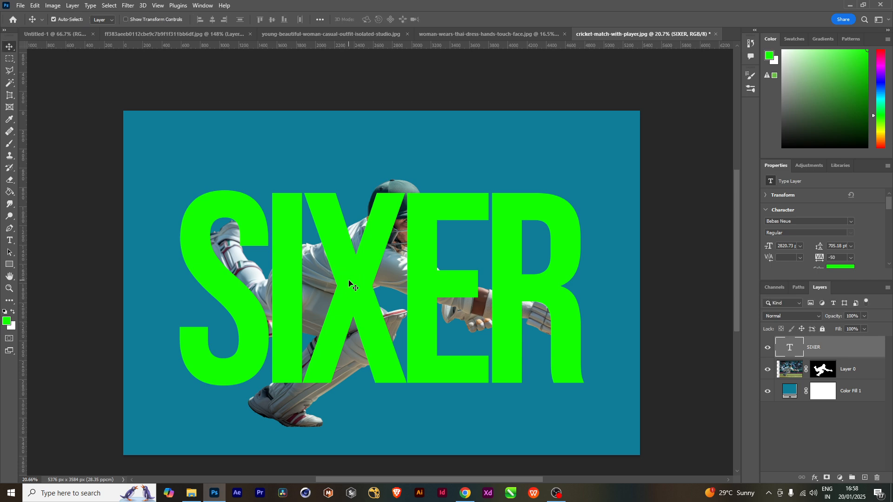
left_click_drag(349, 281, 355, 270)
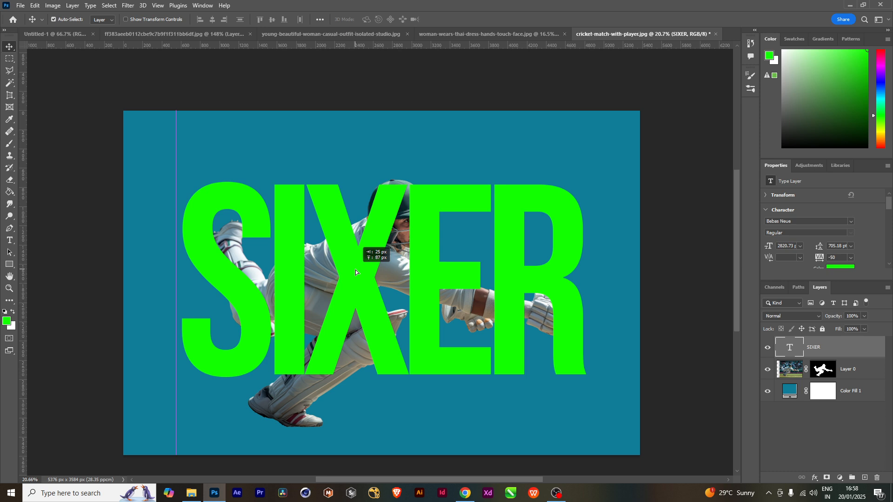
left_click_drag(355, 270, 355, 270)
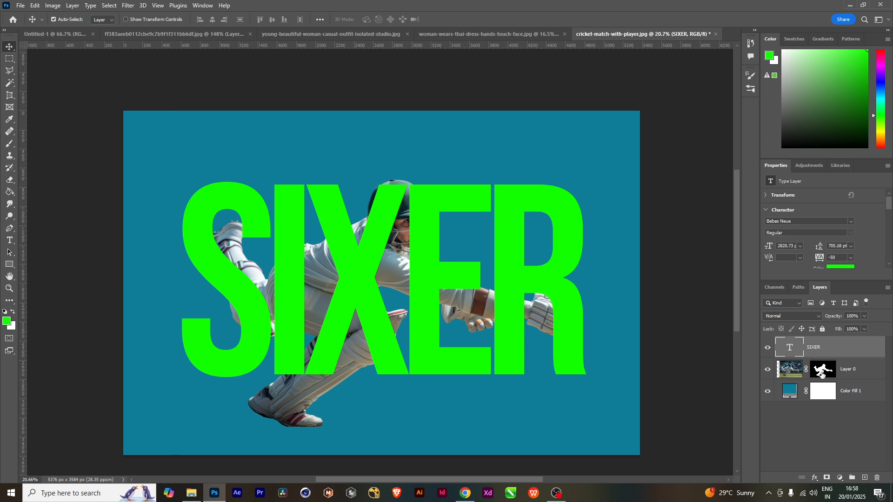
Duplicate Layer 0 with its mask, place the copy above the SIXER text layer and clip it to the text.
left_click(858, 368)
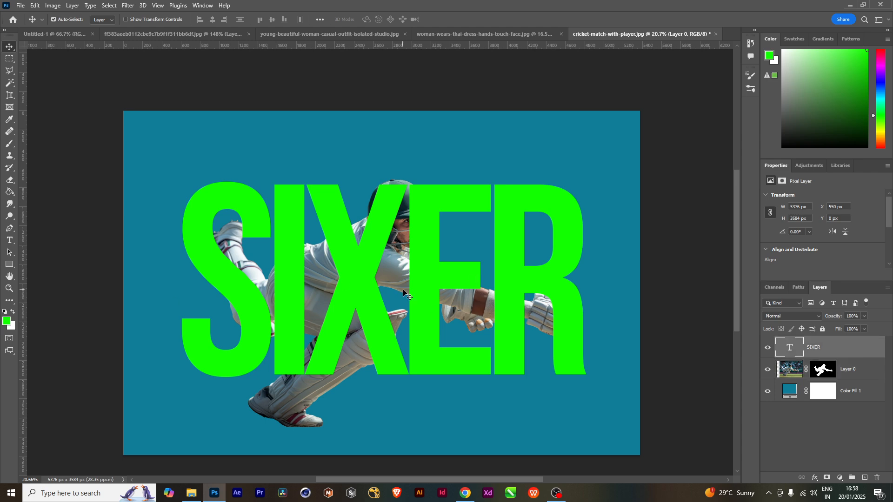
left_click(817, 350)
left_click(801, 377)
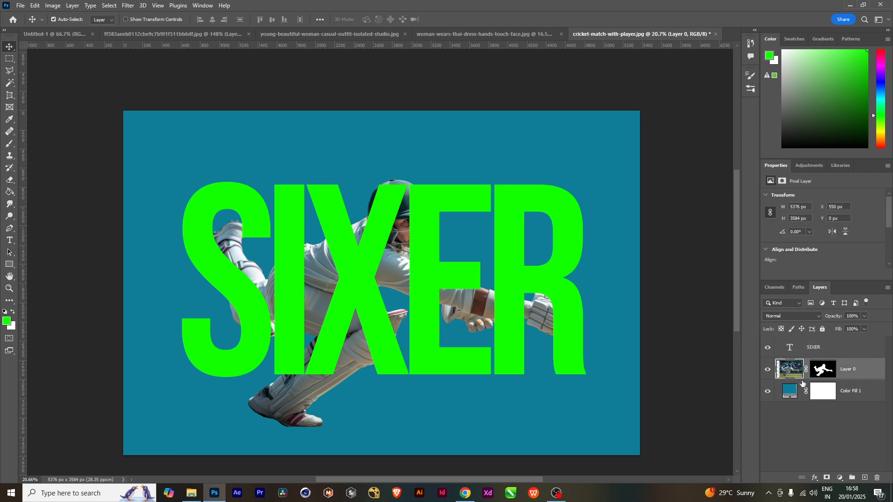
key("ctrl+j")
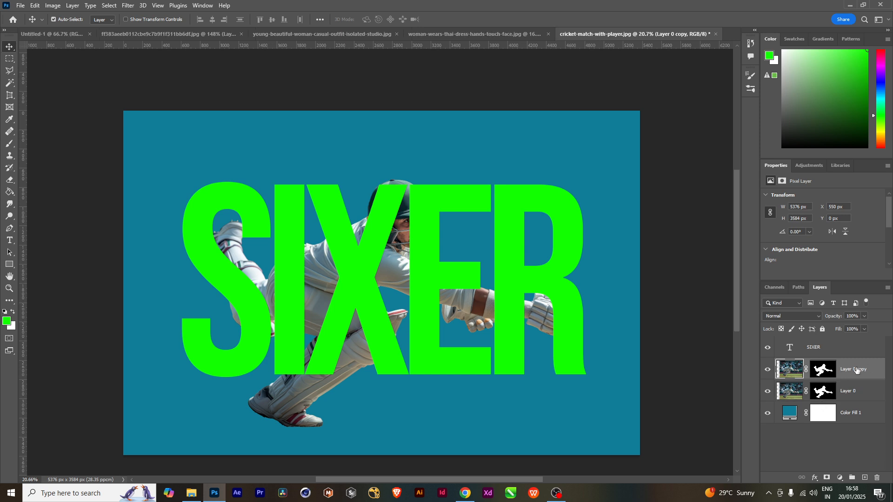
left_click_drag(857, 370, 871, 345)
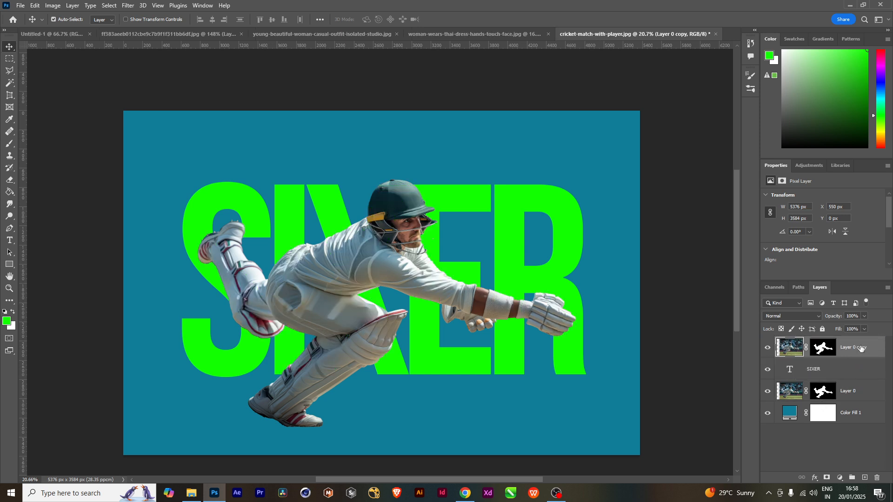
left_click(782, 359, "alt")
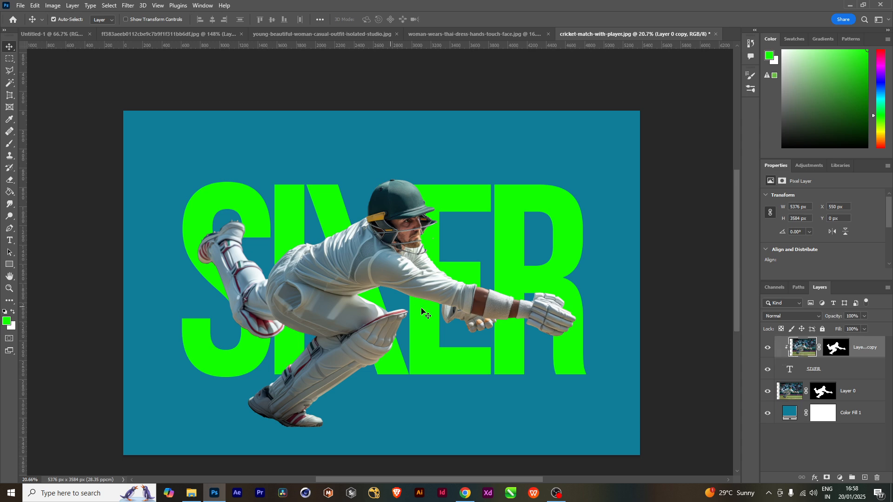
Try painting white with a 600 px brush on Layer 0's mask around the player's raised foot, and undo the stroke.
left_click(843, 396)
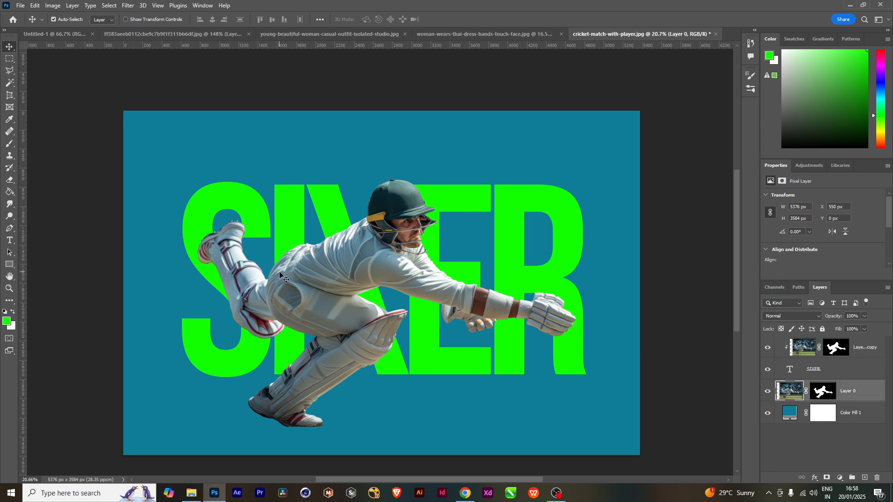
key("d")
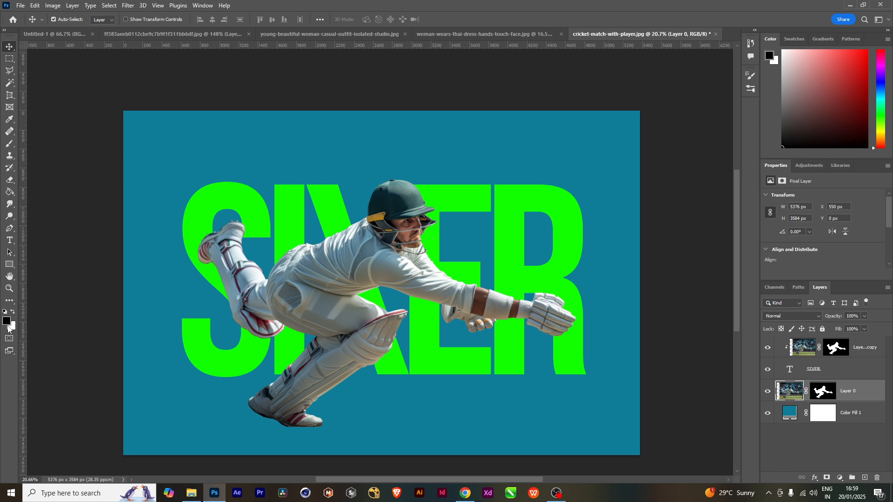
key("x")
left_click(821, 394)
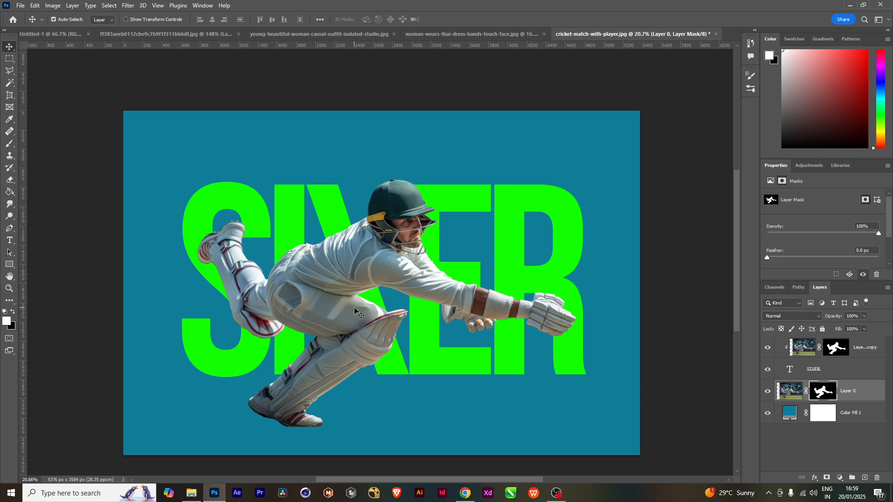
key("b")
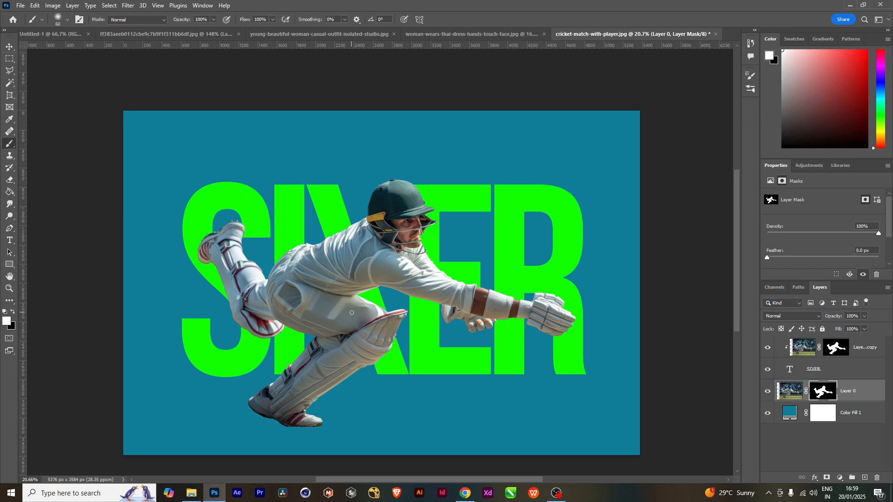
key("bracketright")
key("bracketright")
key("bracketright")
key("bracketright")
key("bracketright")
key("bracketright")
key("bracketright")
key("bracketright")
key("bracketright")
key("bracketright")
key("bracketright")
key("bracketright")
left_click_drag(227, 232, 191, 263)
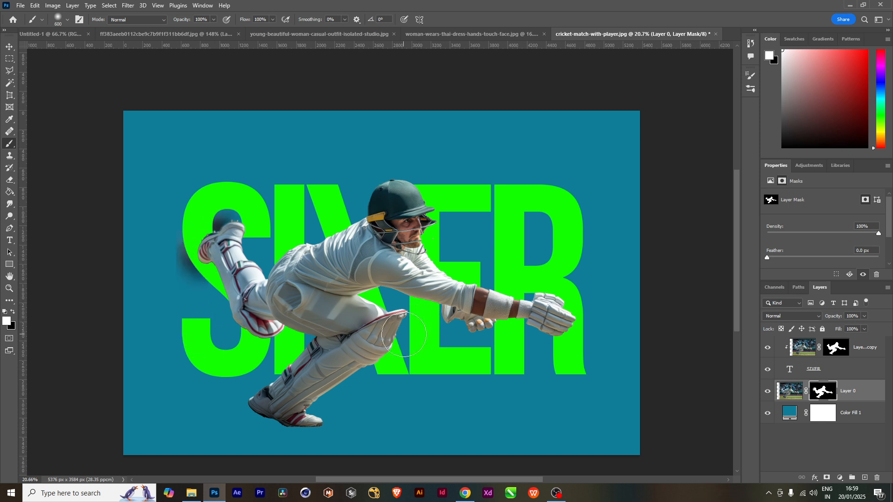
key("ctrl+z")
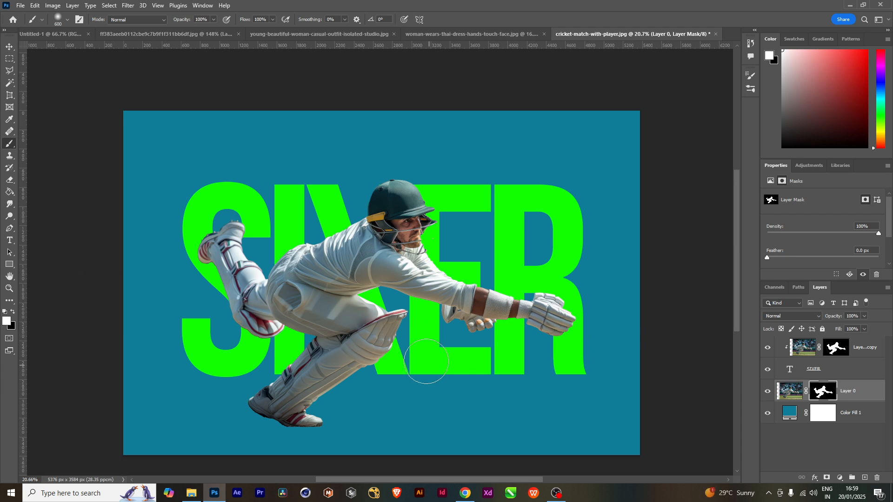
Hide the original player on Layer 0 with a hide-all vector mask, discarding the white vector mask added first.
scroll(427, 362, "up", 2)
scroll(427, 362, "down", 2)
left_click(862, 351)
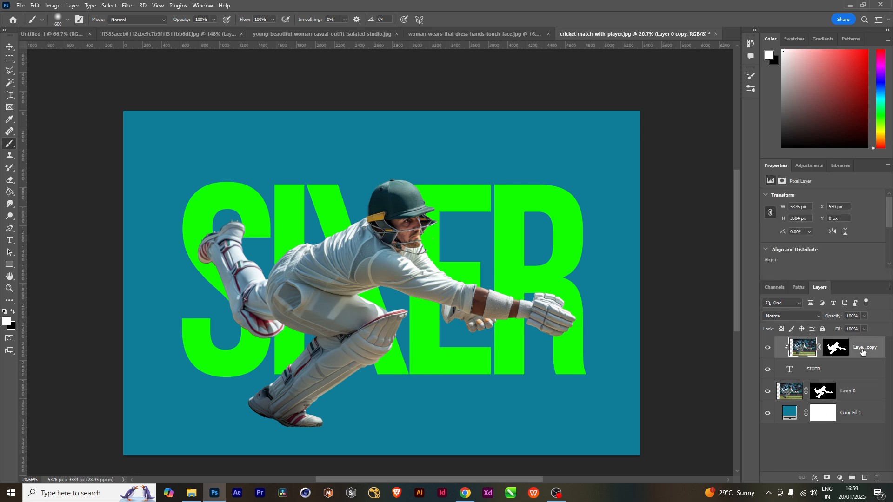
left_click(854, 396)
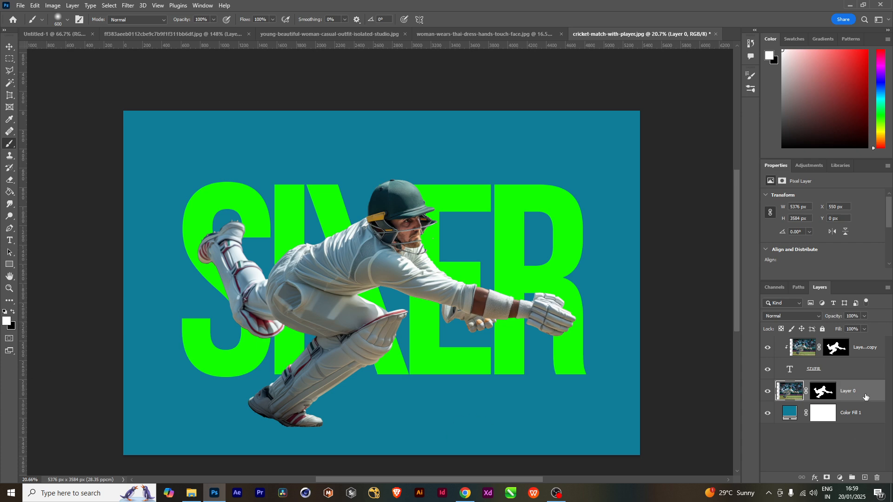
left_click(827, 478)
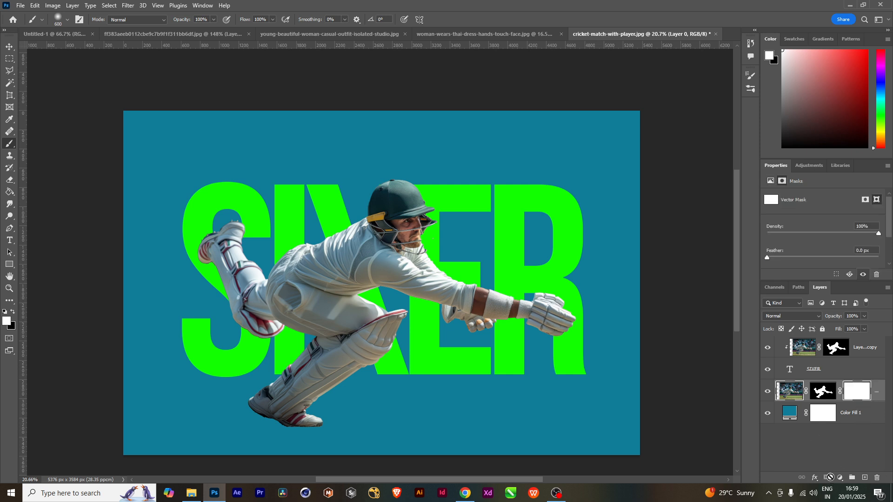
right_click(847, 391)
left_click(823, 394)
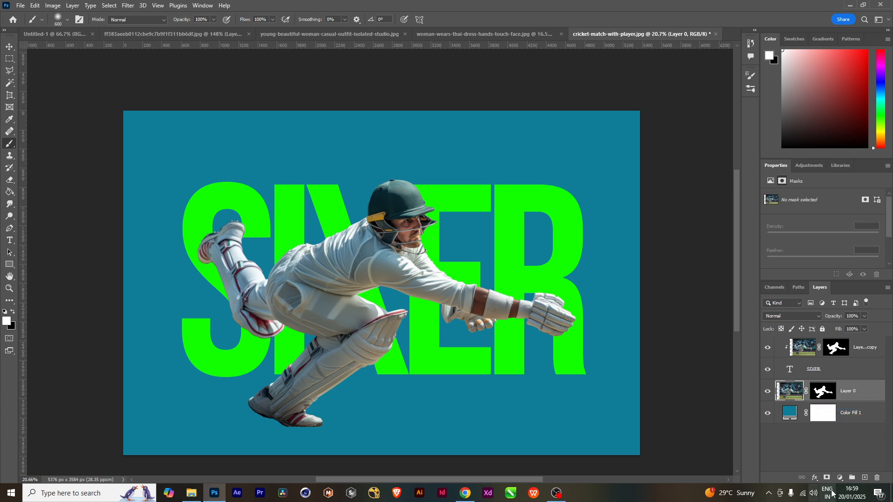
left_click(825, 477)
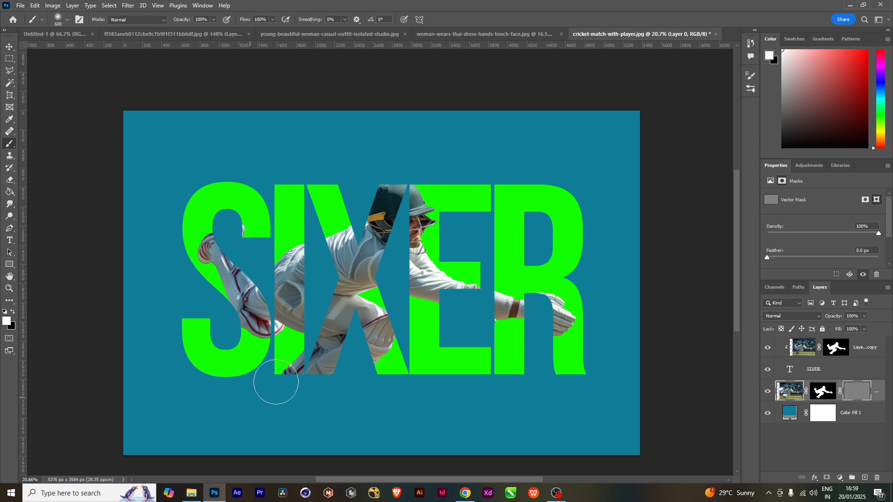
Move the clipped Layer 0 copy horizontally to the right inside the lettering until its X position is 728 px.
key("v")
mouse_move(352, 256)
left_mouse_down()
mouse_move(339, 255)
mouse_move(338, 242)
mouse_move(347, 280)
mouse_move(349, 268)
mouse_move(382, 261)
mouse_move(378, 249)
mouse_move(372, 257)
left_mouse_up()
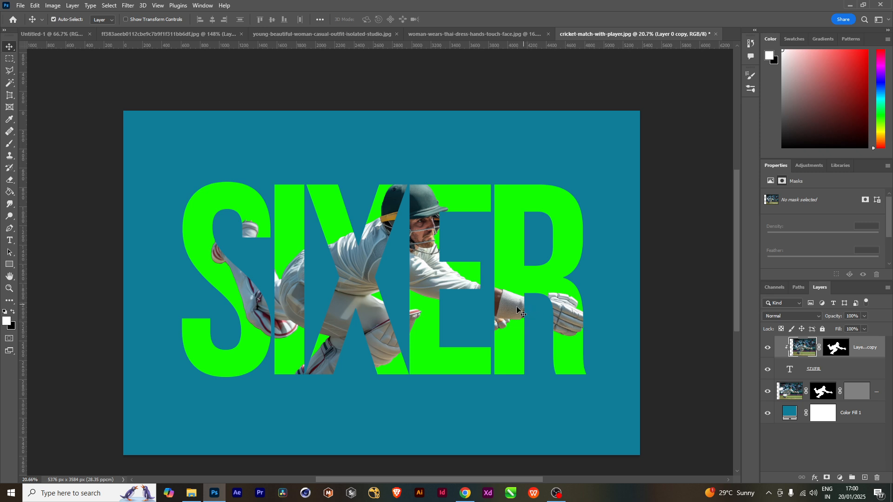
left_click_drag(516, 307, 517, 310)
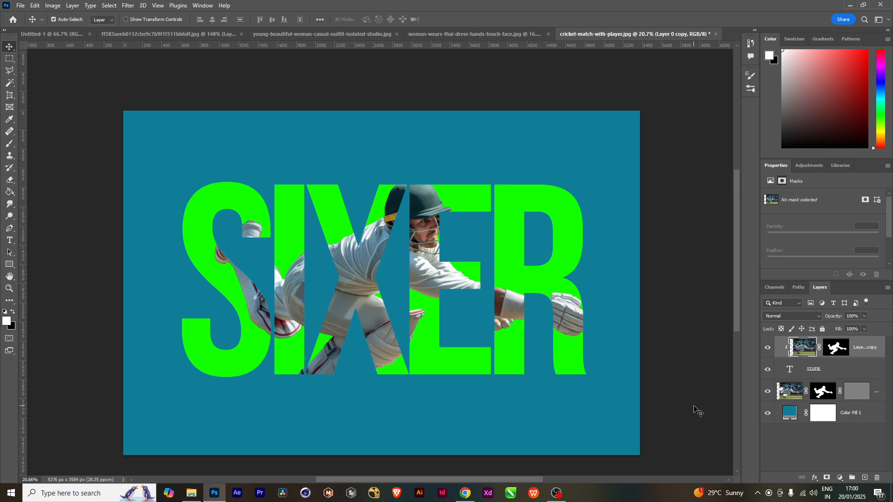
Review how the effect is layered by selecting Layer 0, its mask, the SIXER text and the clipped player copy.
left_click(866, 386)
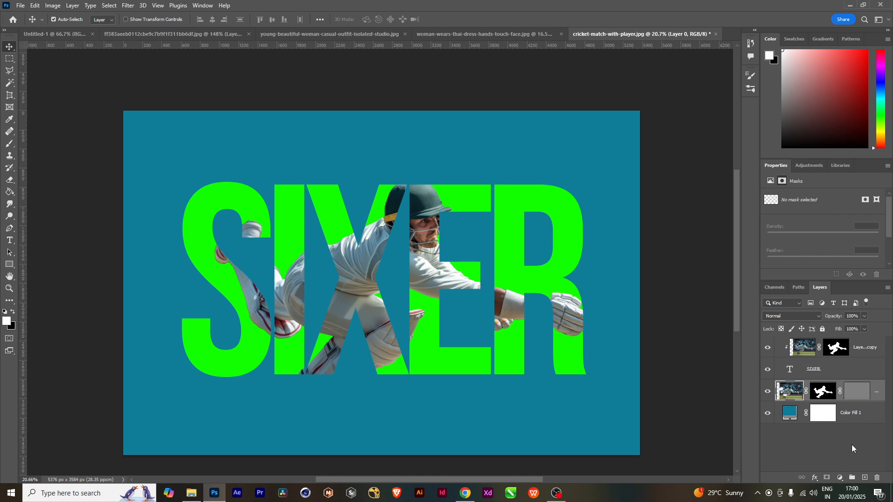
left_click(824, 395)
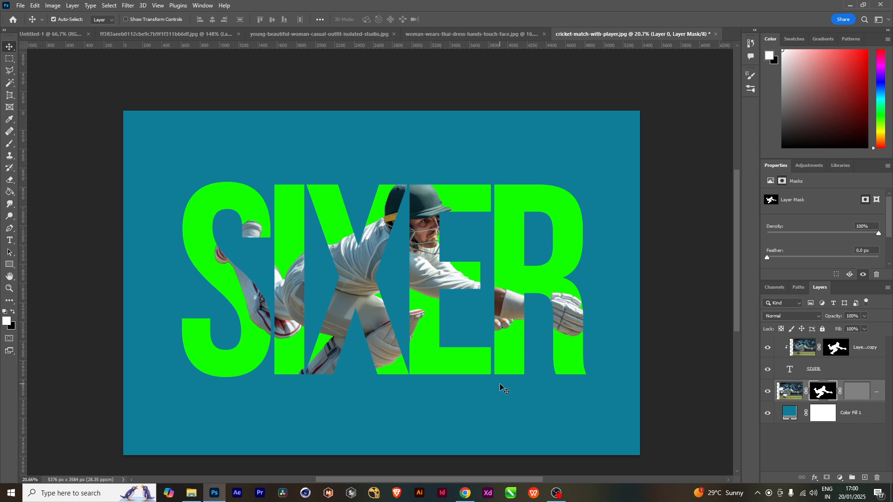
left_click(865, 351)
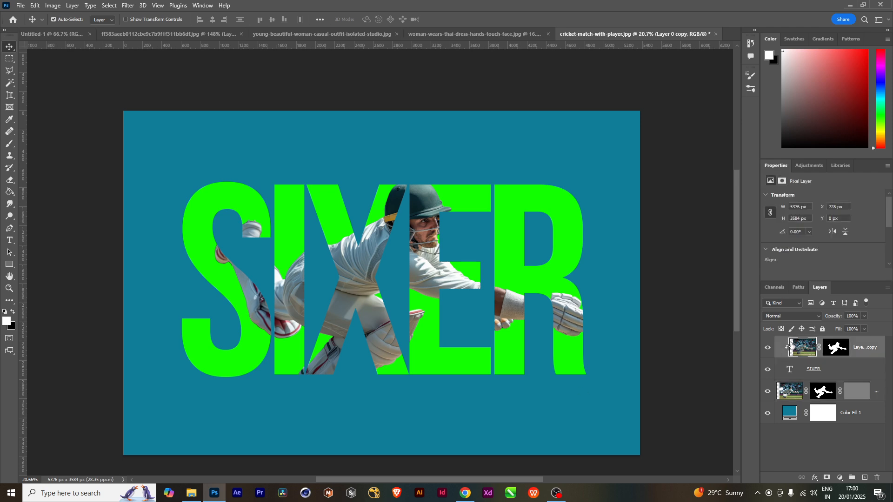
left_click(861, 395)
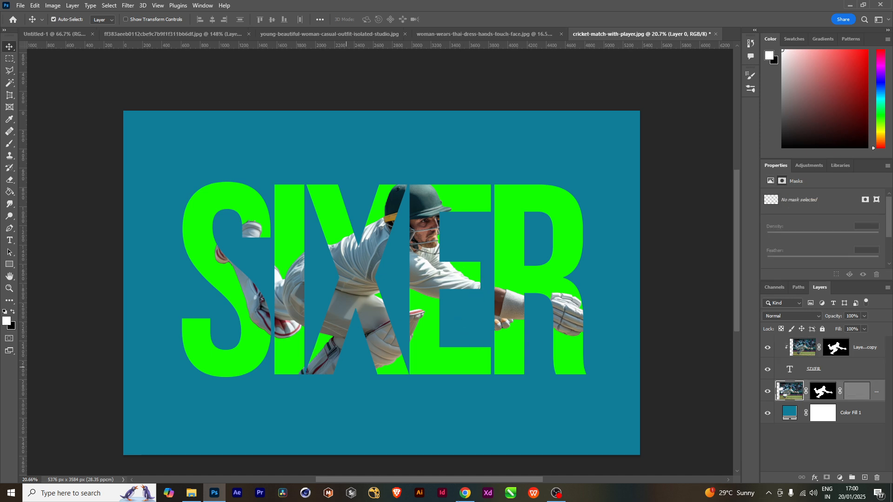
left_click(865, 367)
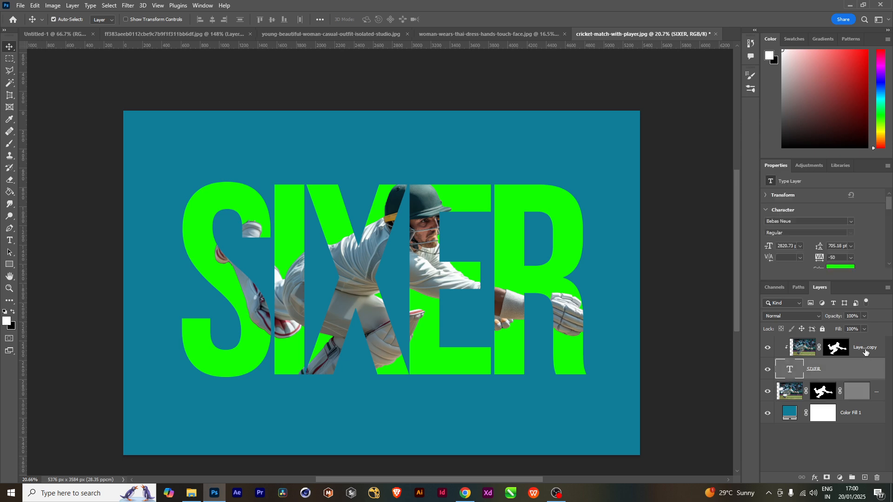
left_click(865, 353)
left_click(871, 375)
left_click(798, 390)
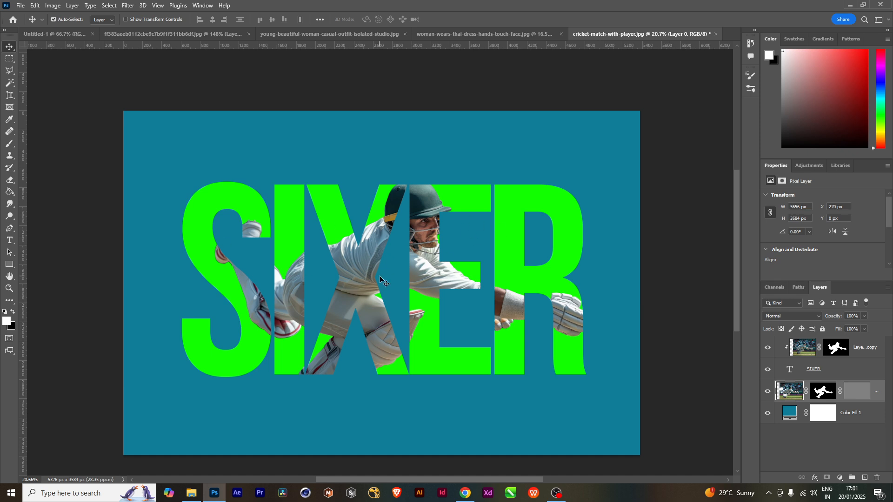
left_click(818, 370)
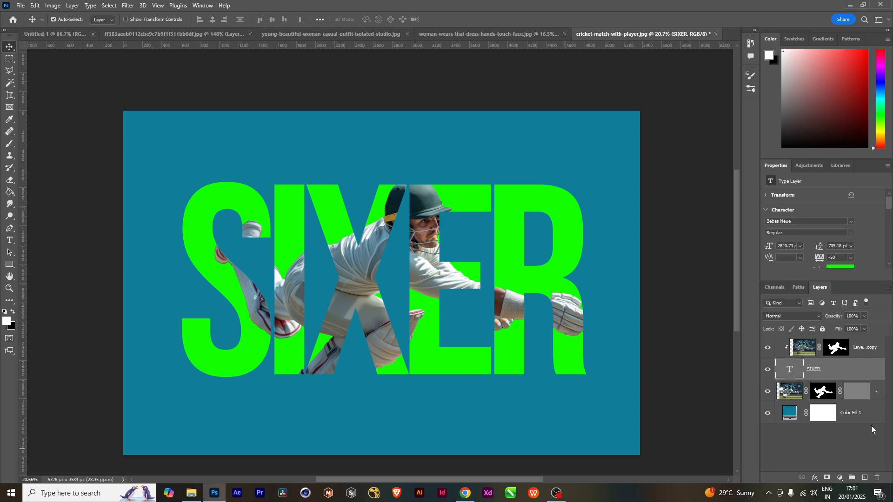
left_click(863, 351)
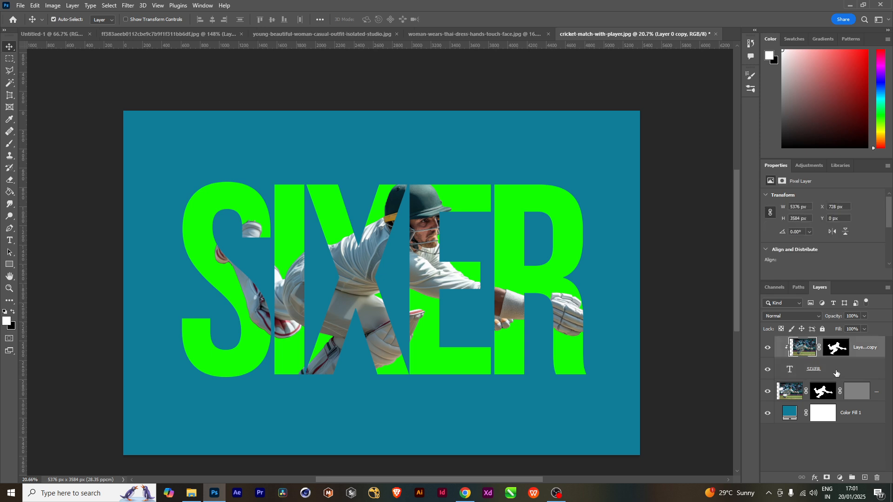
left_click(836, 371)
left_click(855, 351)
Delete the original Layer 0 and the SIXER text layer, keeping the player copy above Color Fill 1.
left_click(873, 393)
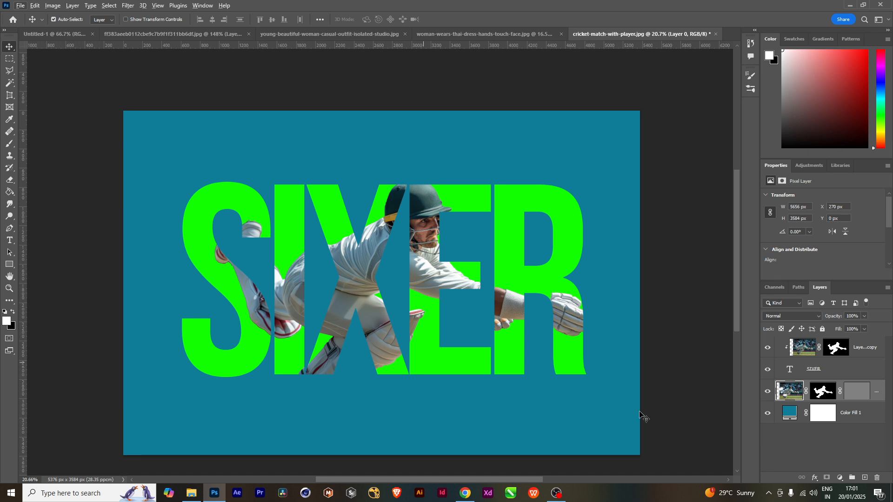
key("Delete")
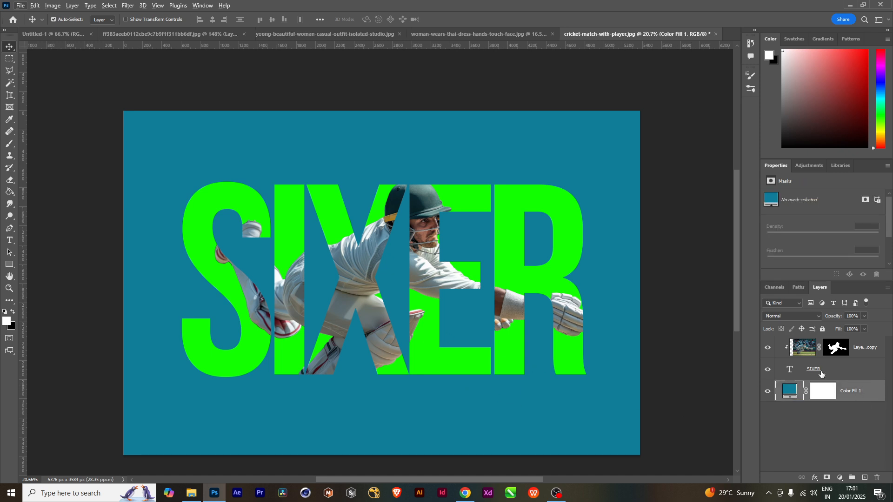
left_click(830, 367)
key("Delete")
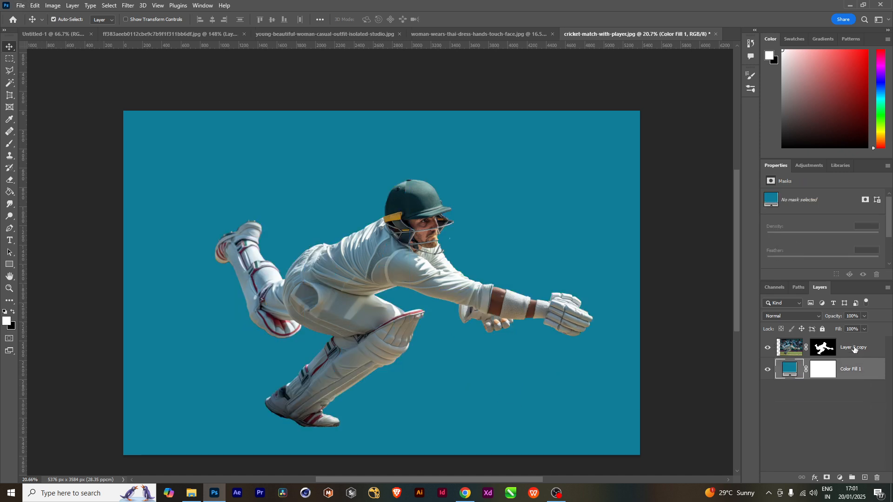
Delete the Layer 0 copy and place cricket-match-with-player.jpg at full canvas size above Color Fill 1.
left_click(854, 348)
key("Delete")
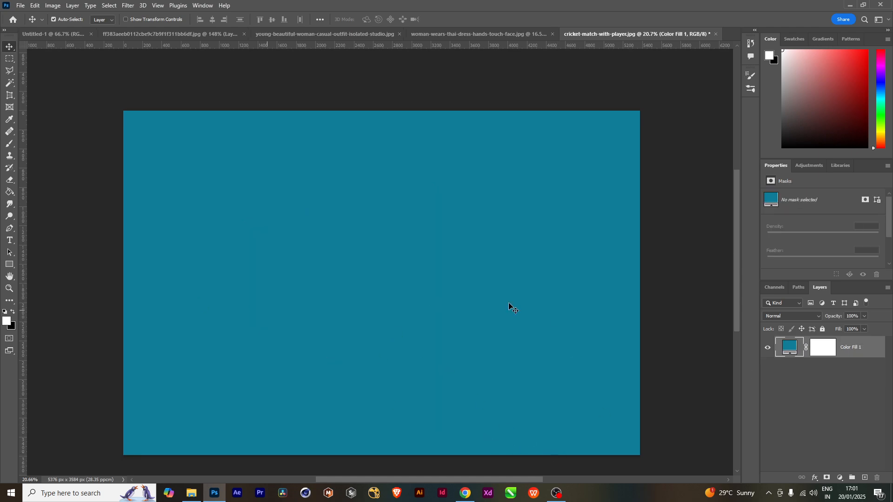
left_click(193, 494)
left_click(140, 95)
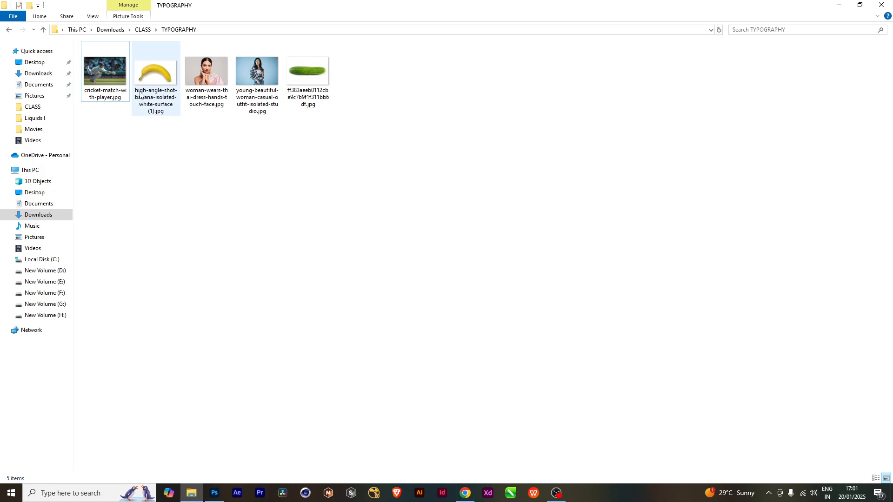
left_click_drag(104, 77, 539, 313)
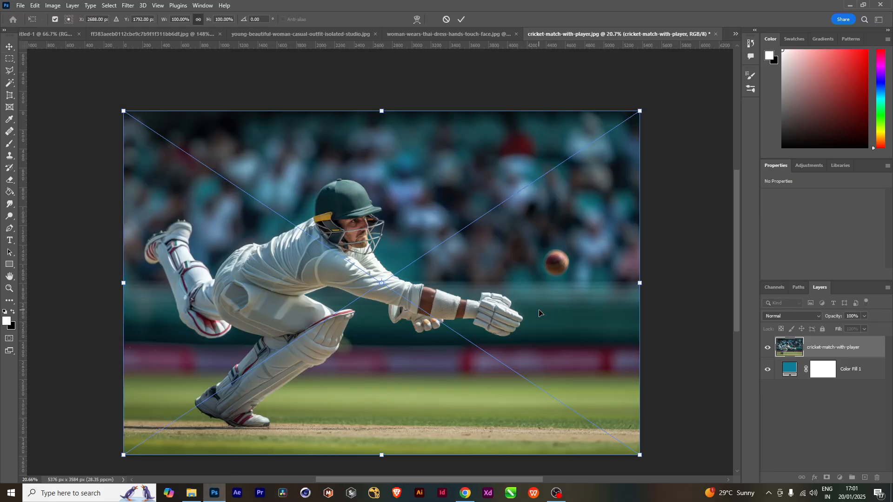
key("Return")
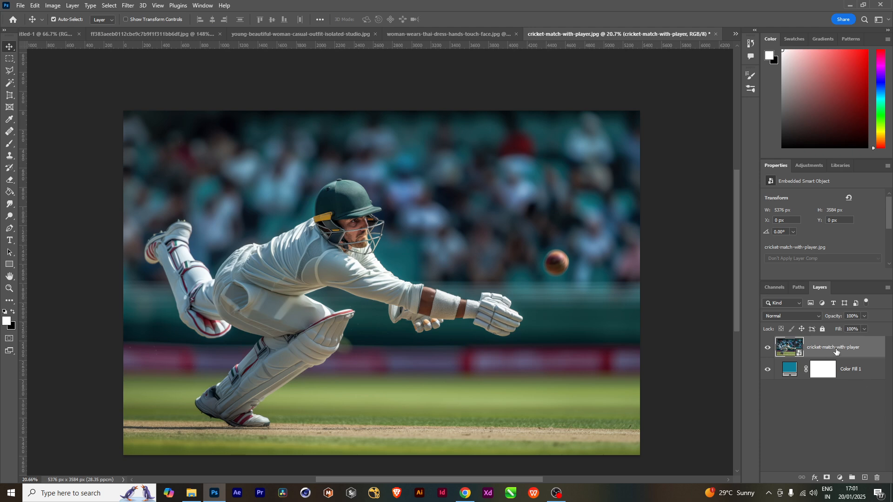
Copy the photo's automatically selected subject to its own layer, hide the photo, and move the cut-out to about X 1024 px, Y 549 px.
left_click(105, 6)
left_click(140, 114)
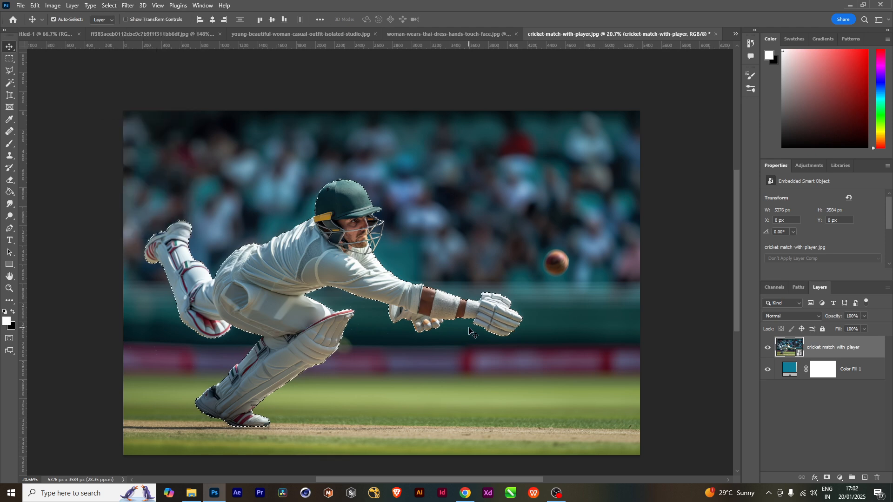
key("ctrl+j")
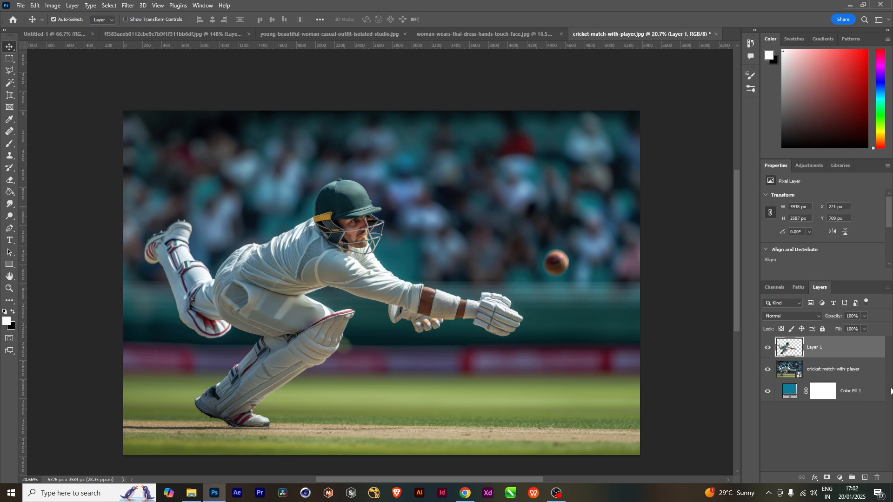
left_click(768, 370)
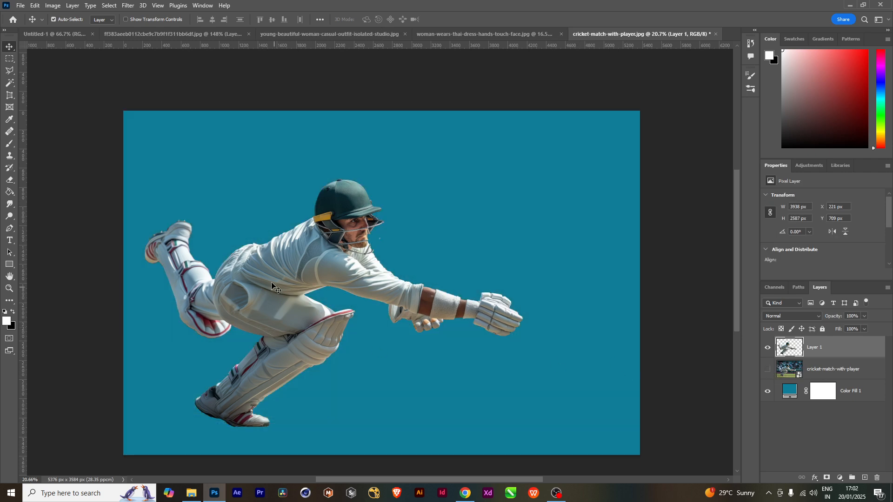
left_click_drag(266, 284, 348, 266)
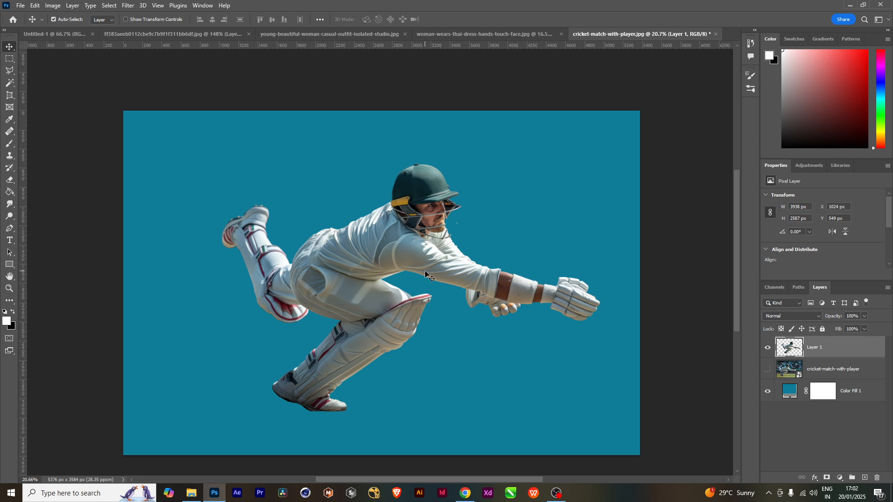
Add the text SIXER in bright green Bebas Neue Regular at 72 pt on the player's back.
key("t")
left_click(313, 261)
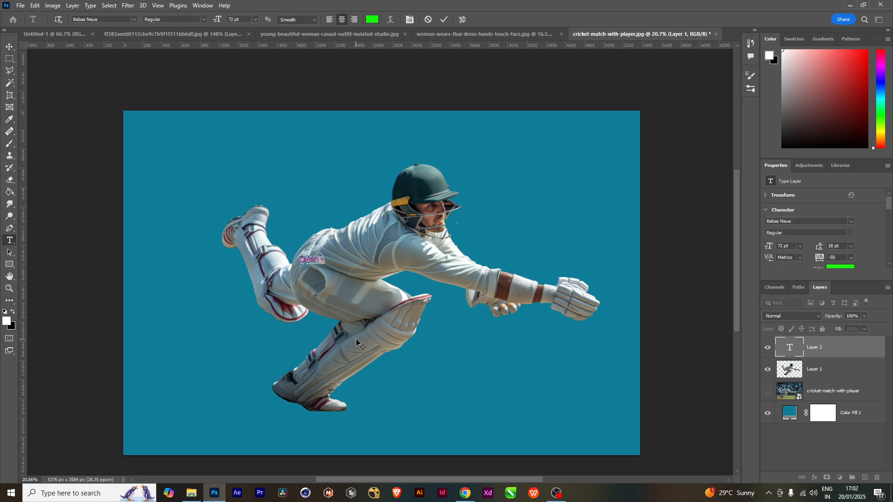
type("SIXER")
left_click(8, 48)
Scale the SIXER text to about 2620 pt and position it across the middle of the player.
key("ctrl+t")
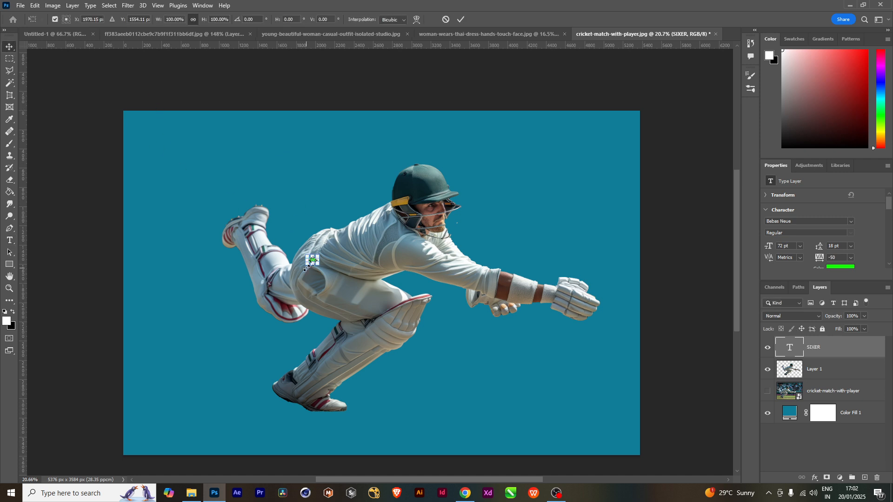
left_click_drag(317, 264, 476, 373)
left_click_drag(481, 317, 504, 315)
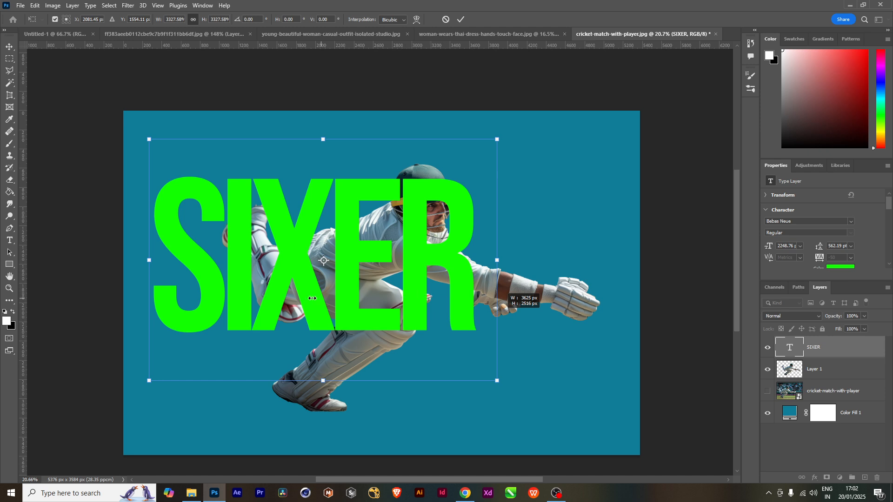
left_click_drag(362, 294, 417, 305)
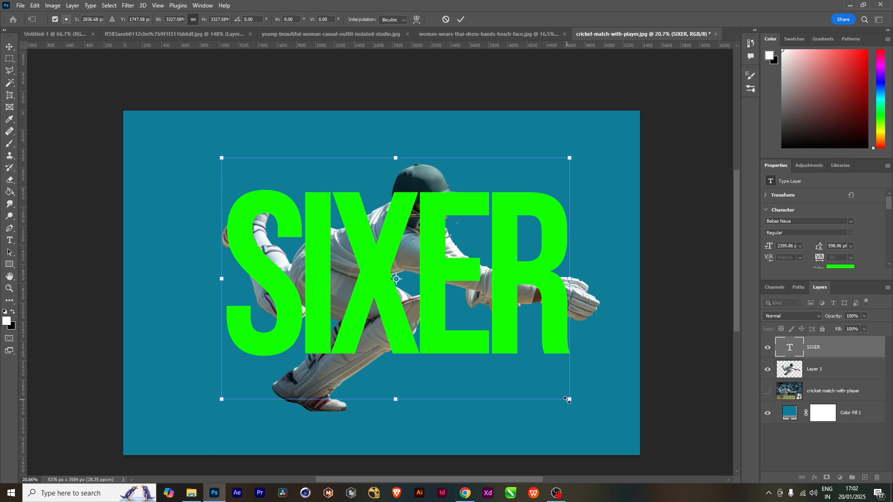
left_click_drag(579, 405, 586, 412)
left_click_drag(440, 302, 440, 313)
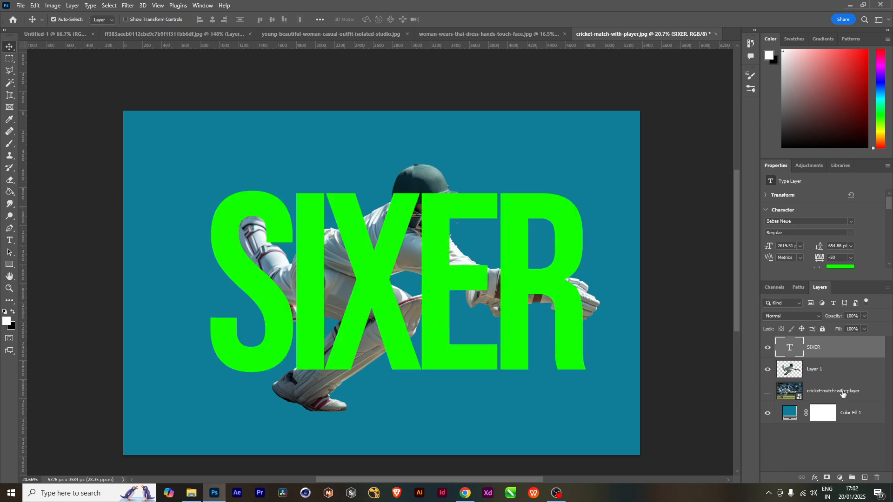
Duplicate Layer 1, move the copy above the SIXER text and clip it to the lettering.
left_click(831, 372)
key("ctrl+j")
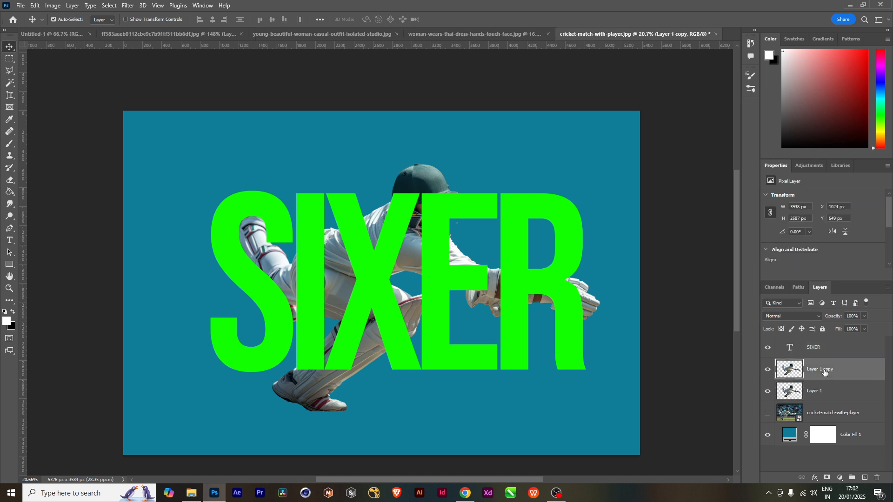
left_click_drag(825, 372, 822, 349)
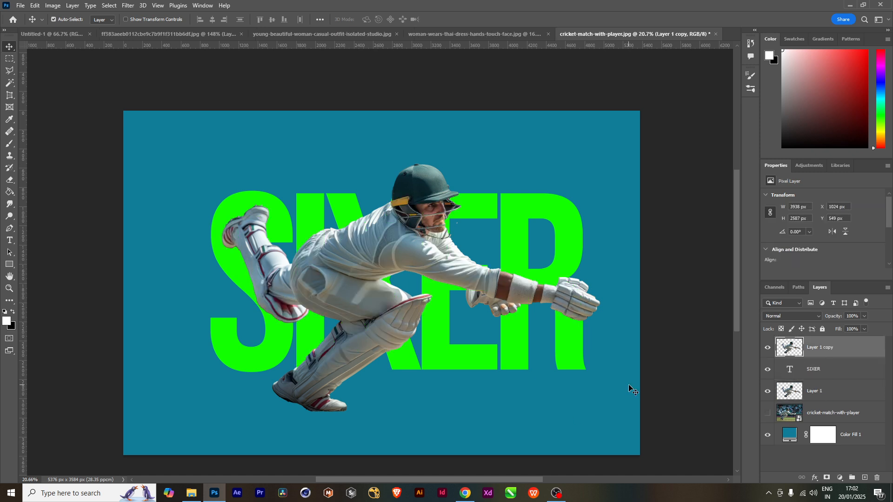
left_click(782, 356, "alt")
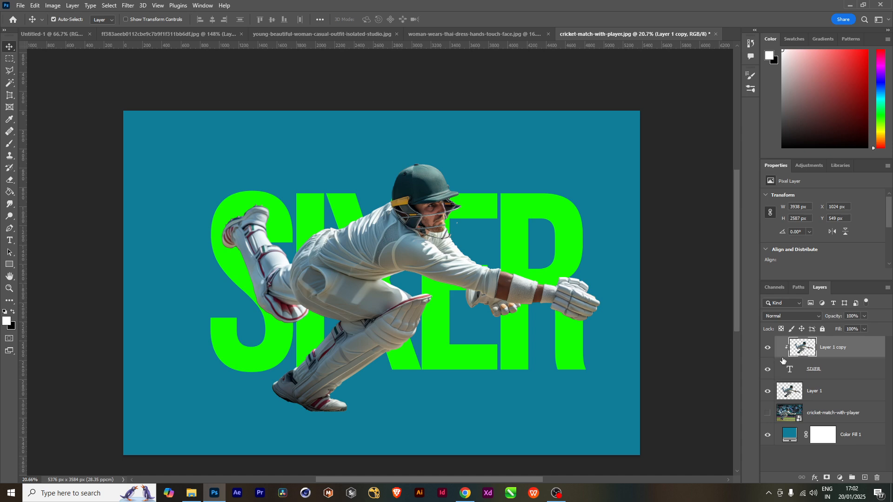
Hide Layer 1 with a hide-all layer mask and activate the Brush tool for painting on it.
left_click(839, 393)
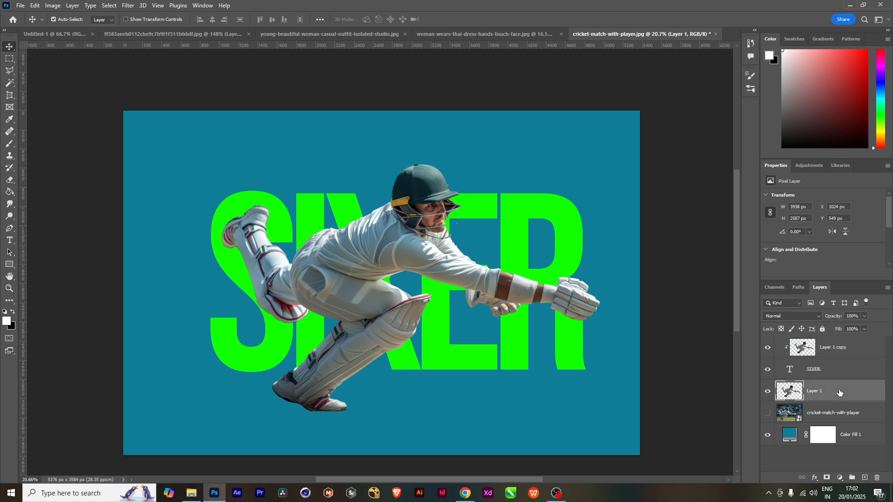
left_click(827, 478, "alt")
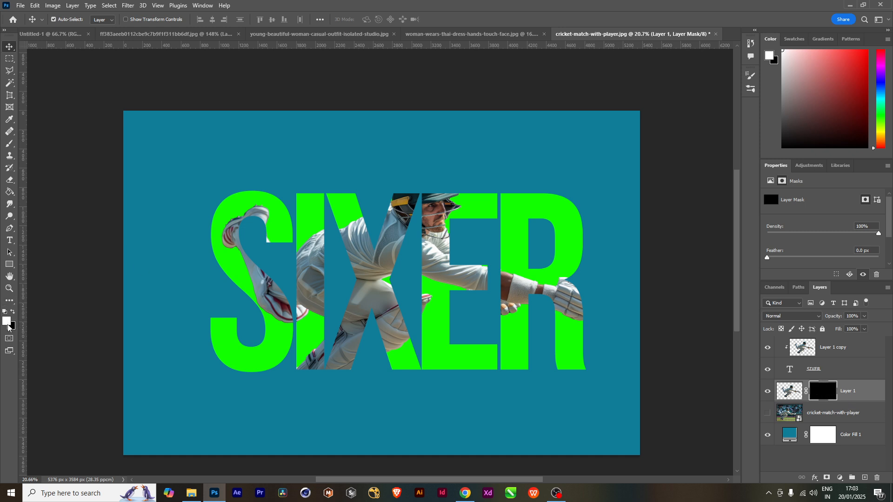
key("b")
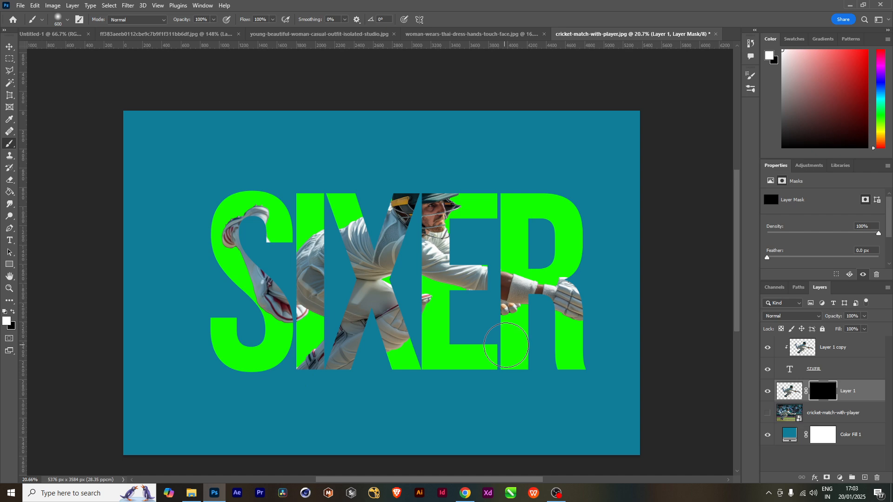
scroll(507, 343, "up", 5)
mouse_move(312, 334)
left_mouse_down()
mouse_move(401, 343)
mouse_move(374, 340)
left_mouse_up()
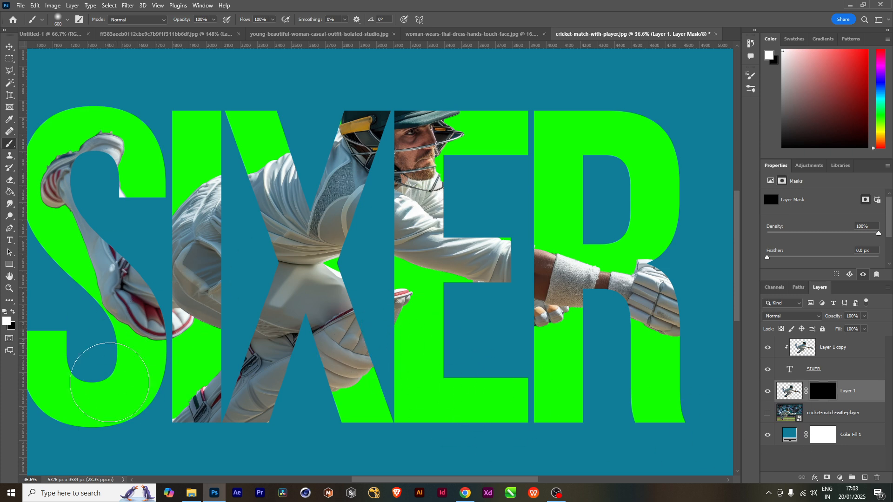
left_click_drag(150, 251, 138, 259)
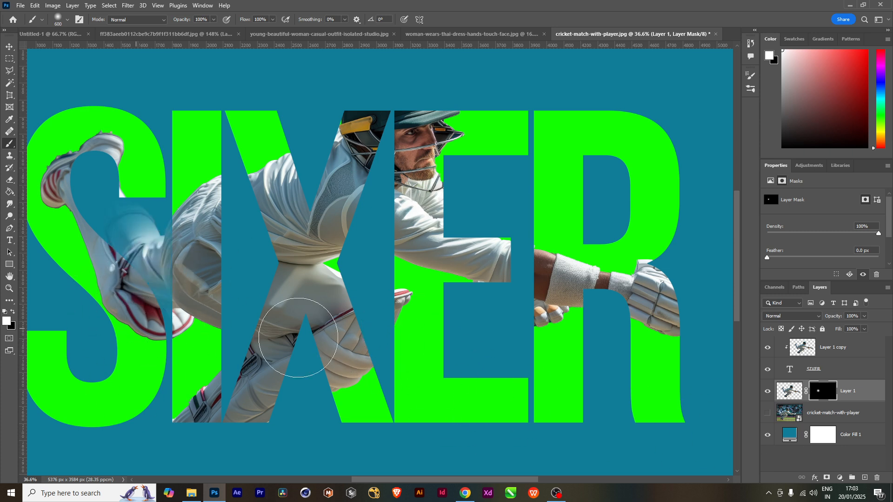
key("ctrl+z")
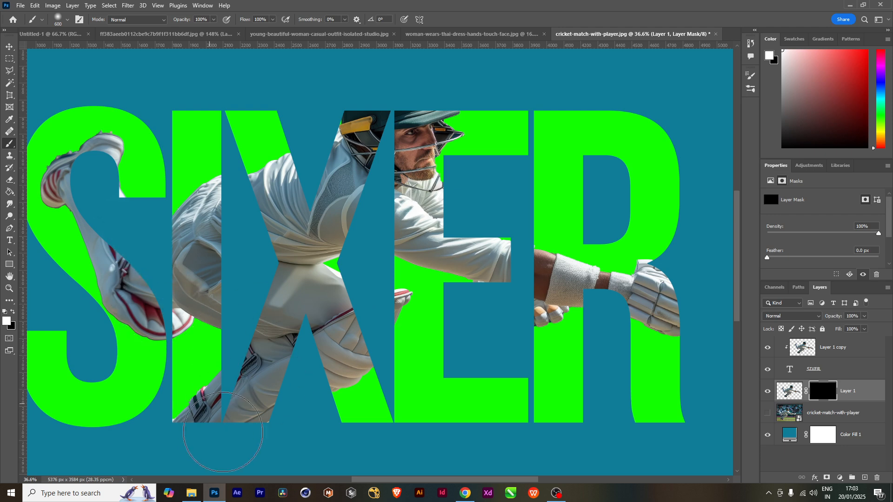
Paint white on the Layer 1 mask to reveal the player's front leg and shoes below the lettering.
left_click(310, 394)
mouse_move(310, 393)
left_mouse_down()
mouse_move(298, 340)
mouse_move(300, 379)
mouse_move(285, 405)
mouse_move(261, 403)
mouse_move(265, 381)
mouse_move(205, 433)
mouse_move(227, 431)
left_mouse_up()
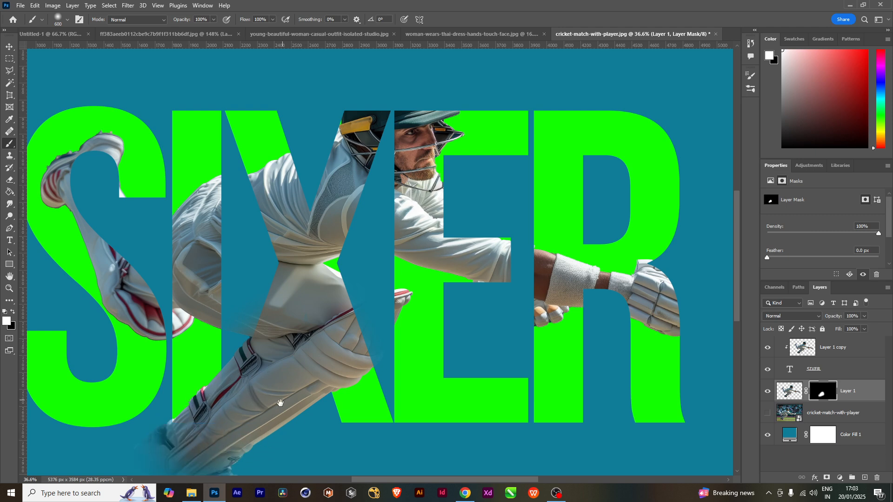
left_click_drag(279, 399, 299, 315)
mouse_move(237, 395)
left_mouse_down()
mouse_move(183, 392)
mouse_move(278, 438)
mouse_move(294, 434)
mouse_move(200, 399)
mouse_move(230, 370)
mouse_move(328, 367)
mouse_move(323, 421)
left_mouse_up()
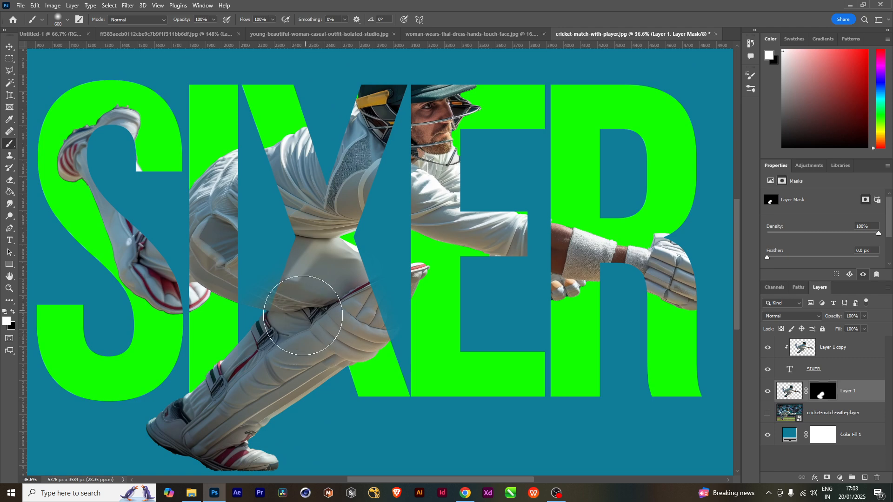
Reveal the outstretched glove beyond the R and the helmet above the lettering by painting white on the Layer 1 mask.
left_click_drag(440, 344, 327, 390)
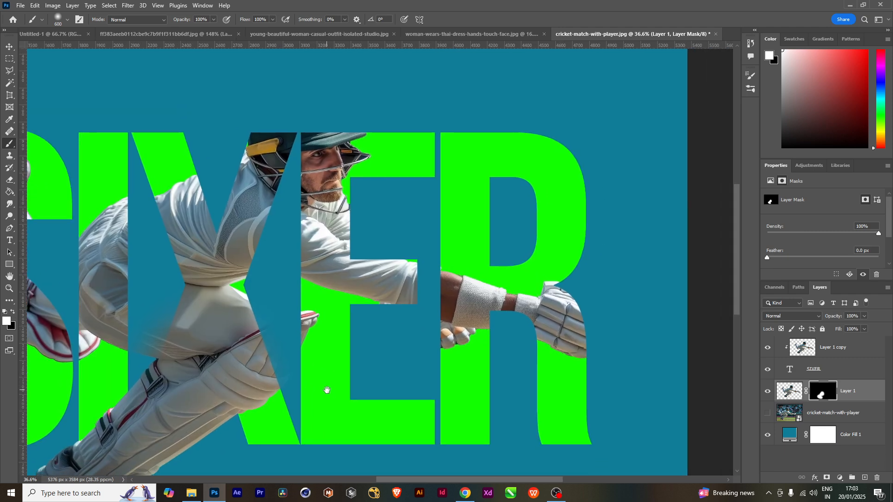
mouse_move(581, 319)
left_mouse_down()
mouse_move(608, 342)
mouse_move(603, 319)
mouse_move(610, 325)
mouse_move(601, 331)
mouse_move(587, 312)
left_mouse_up()
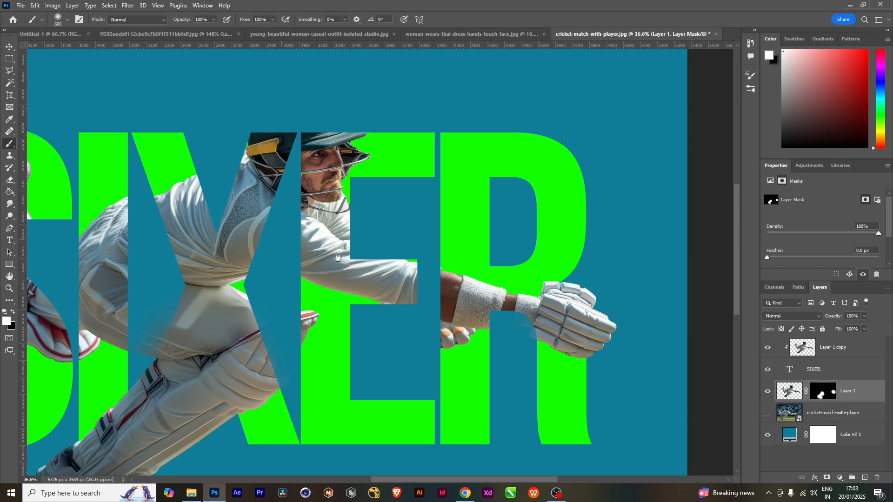
mouse_move(278, 236)
left_mouse_down()
mouse_move(434, 278)
mouse_move(399, 309)
left_mouse_up()
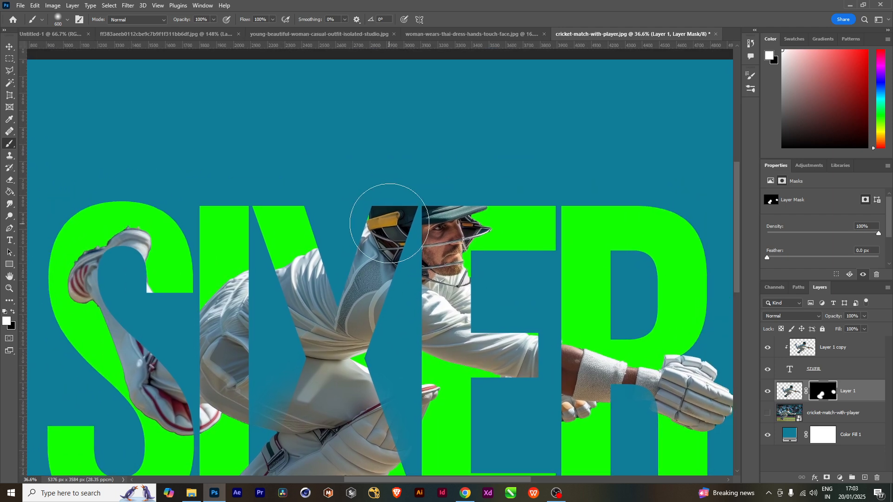
mouse_move(390, 223)
left_mouse_down()
mouse_move(356, 239)
mouse_move(397, 184)
mouse_move(443, 180)
mouse_move(398, 180)
mouse_move(440, 159)
mouse_move(419, 161)
mouse_move(452, 155)
left_mouse_up()
Reduce the brush size to 250 px and paint the mask white around the player's shoulder and upper back.
key("bracketleft")
key("bracketleft")
key("bracketleft")
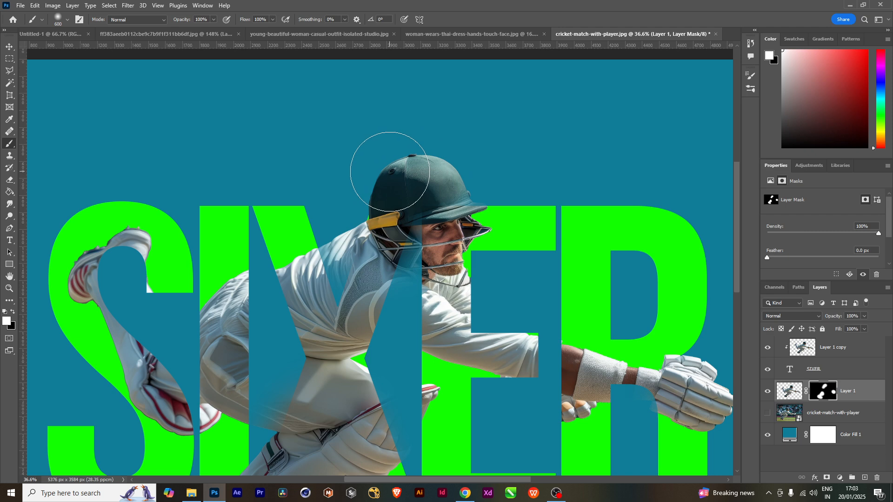
key("bracketleft")
mouse_move(356, 223)
left_mouse_down()
mouse_move(339, 251)
mouse_move(348, 289)
left_mouse_up()
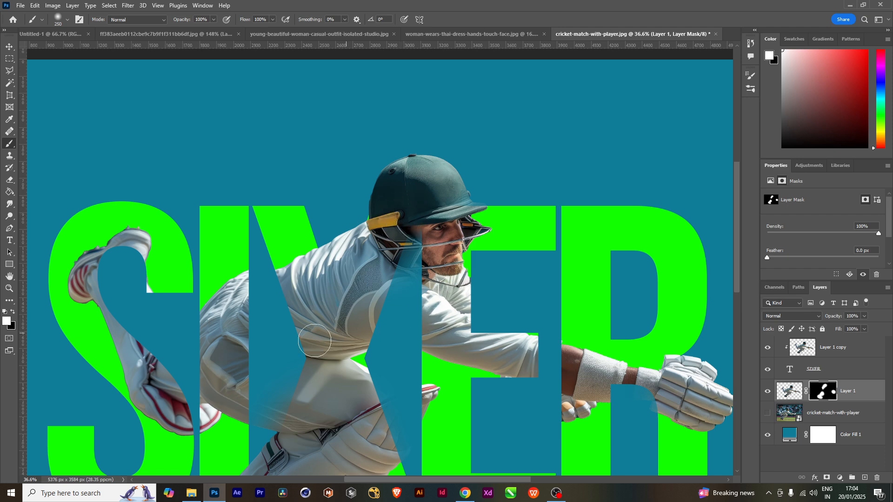
left_click_drag(302, 342, 320, 224)
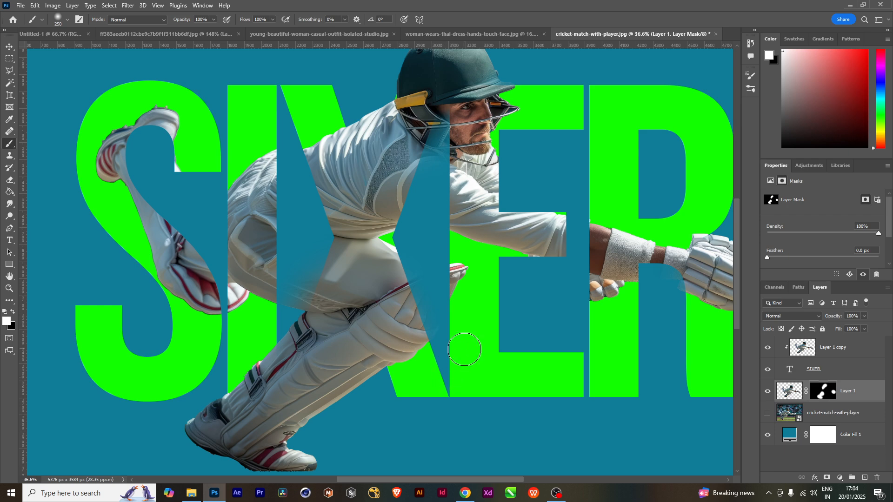
left_click_drag(444, 272, 459, 275)
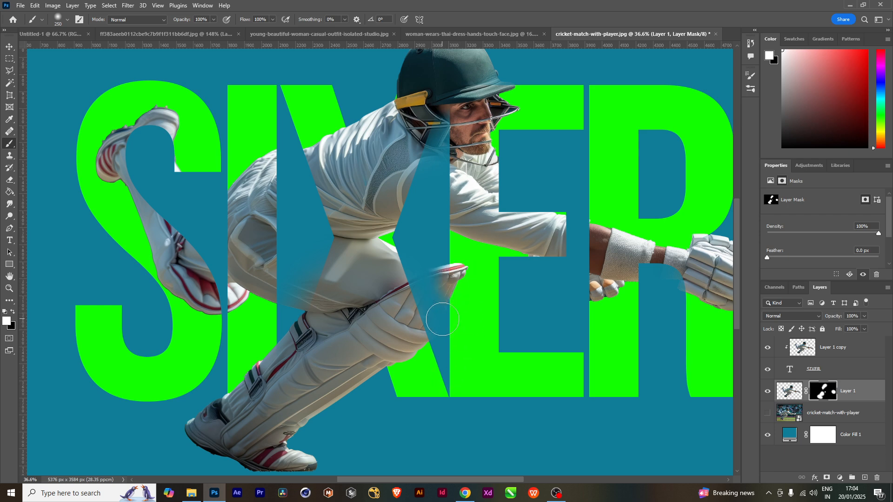
key("ctrl+z")
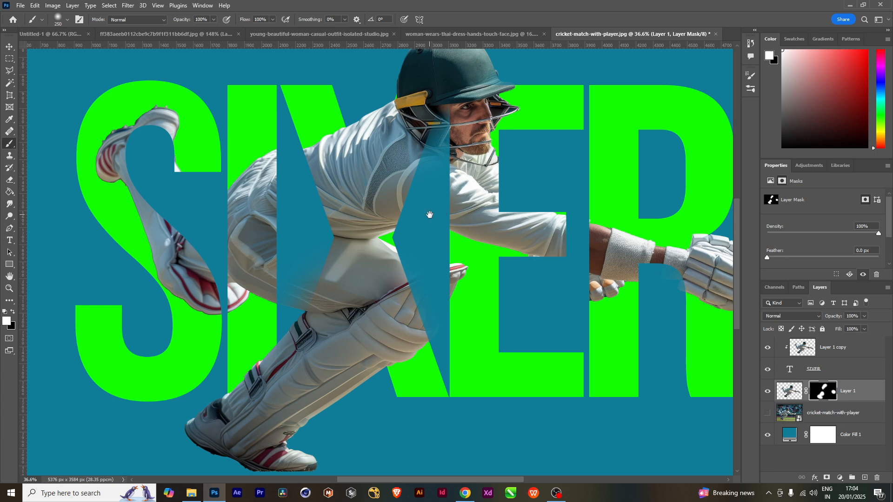
Paint white on the Layer 1 mask to reveal the front knee pad between the X and the E.
scroll(421, 379, "up", 3)
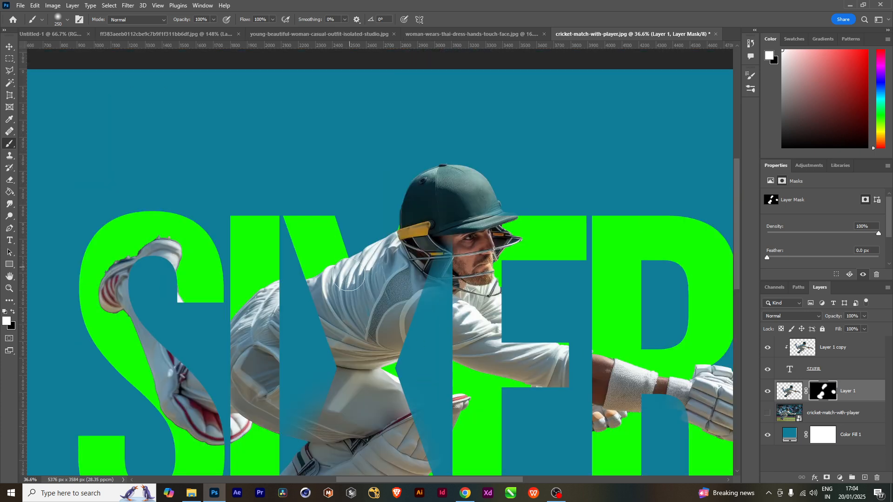
mouse_move(358, 349)
left_mouse_down()
mouse_move(413, 203)
mouse_move(329, 181)
left_mouse_up()
left_click_drag(375, 305, 363, 316)
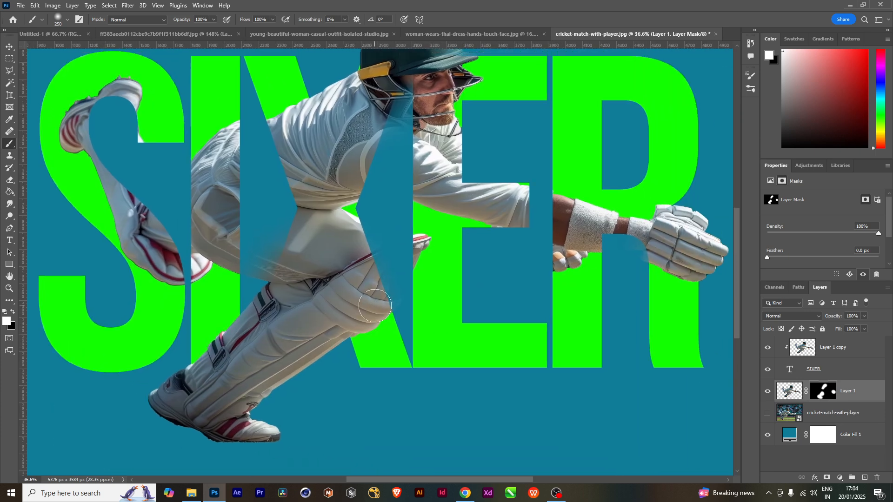
mouse_move(385, 258)
left_mouse_down()
mouse_move(382, 249)
mouse_move(367, 246)
mouse_move(386, 273)
mouse_move(391, 305)
mouse_move(399, 291)
mouse_move(399, 308)
mouse_move(382, 294)
mouse_move(421, 249)
mouse_move(324, 264)
mouse_move(352, 252)
mouse_move(358, 233)
mouse_move(361, 247)
mouse_move(316, 236)
mouse_move(251, 363)
mouse_move(182, 405)
mouse_move(262, 435)
mouse_move(344, 280)
mouse_move(398, 250)
mouse_move(364, 298)
left_mouse_up()
scroll(364, 298, "down", 5)
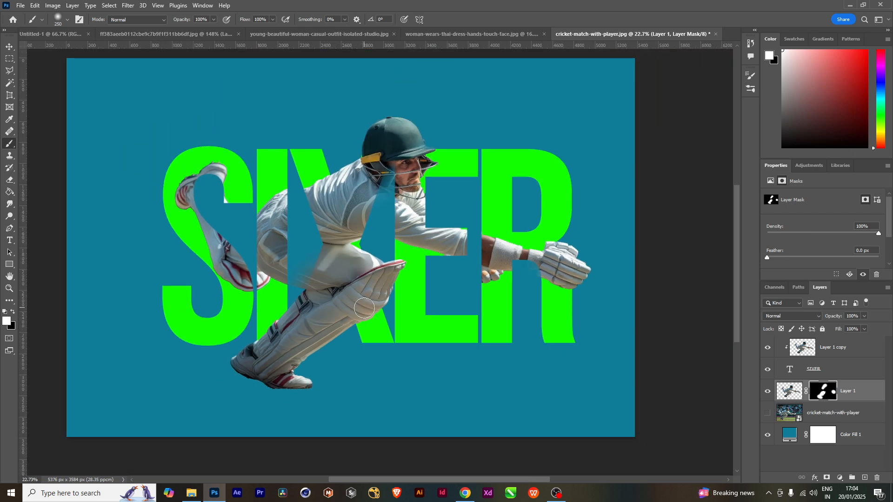
Recolour the SIXER text grey, #68706f, by sampling the colour from the player's outstretched sleeve.
scroll(364, 309, "up", 1)
left_click_drag(385, 318, 383, 354)
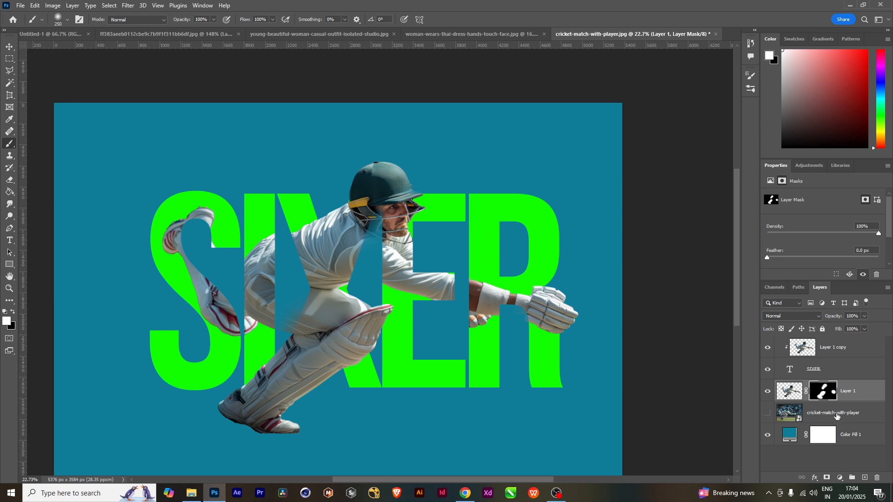
left_click(802, 373)
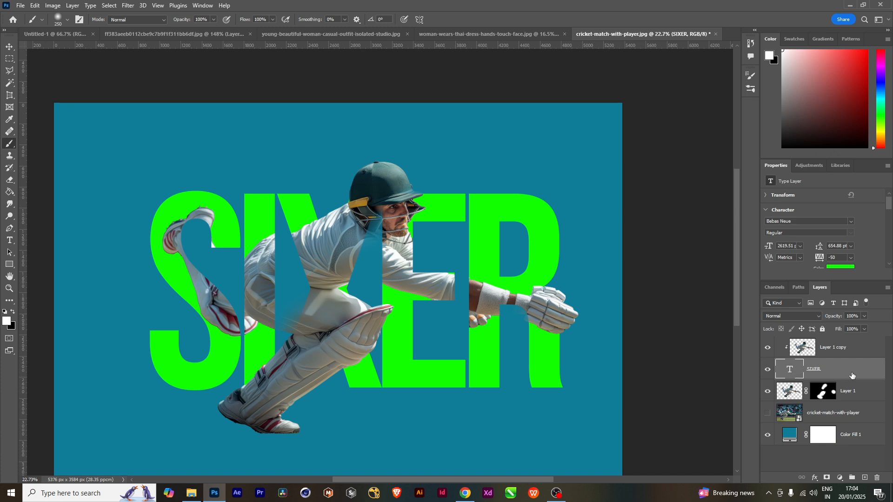
key("v")
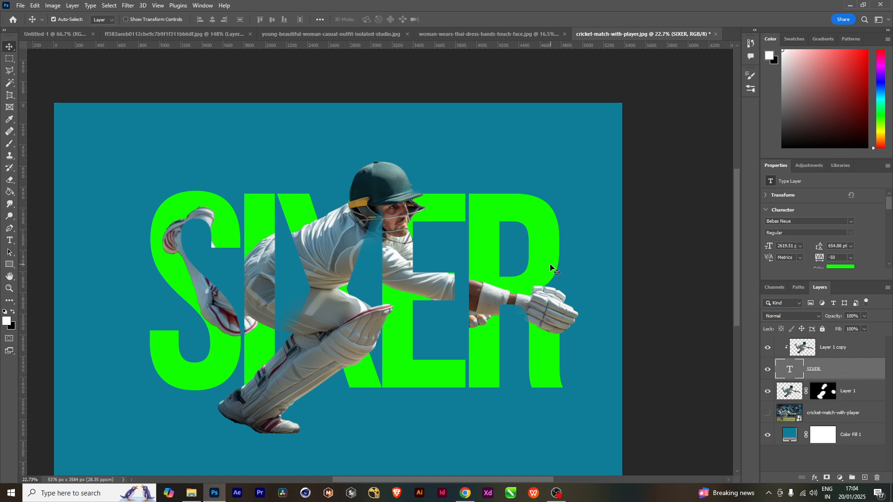
double_click(551, 265)
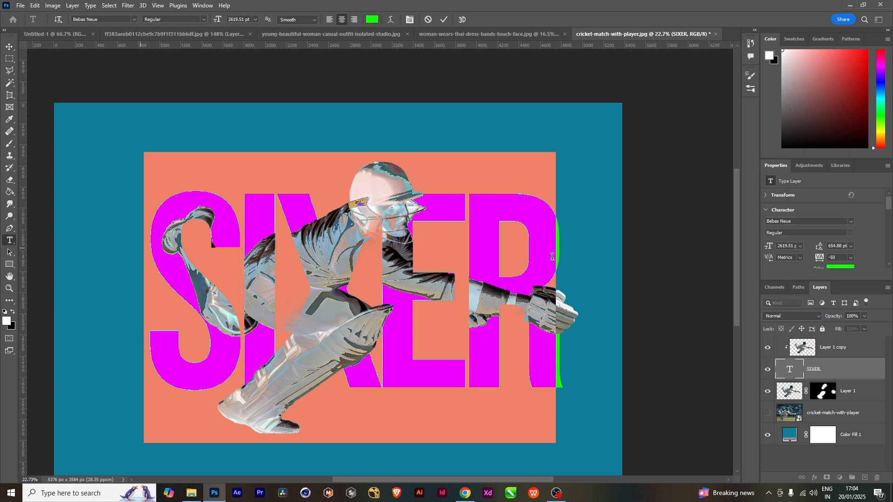
left_click(6, 320)
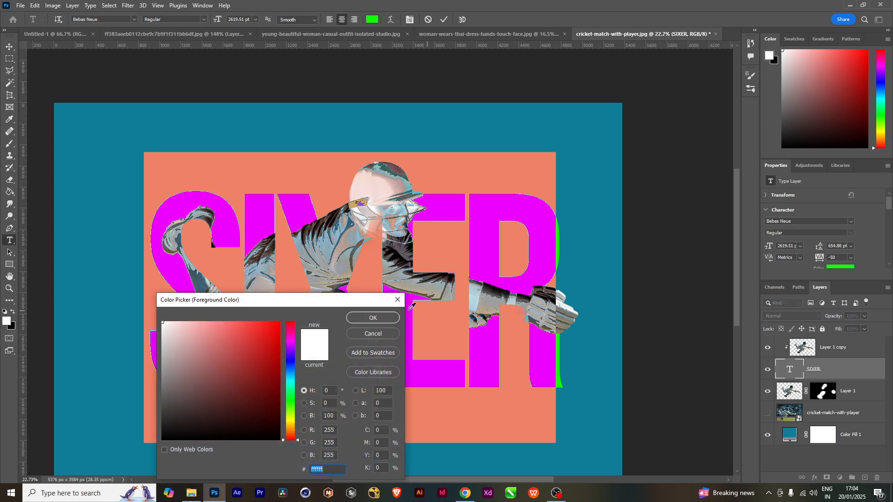
left_click(437, 286)
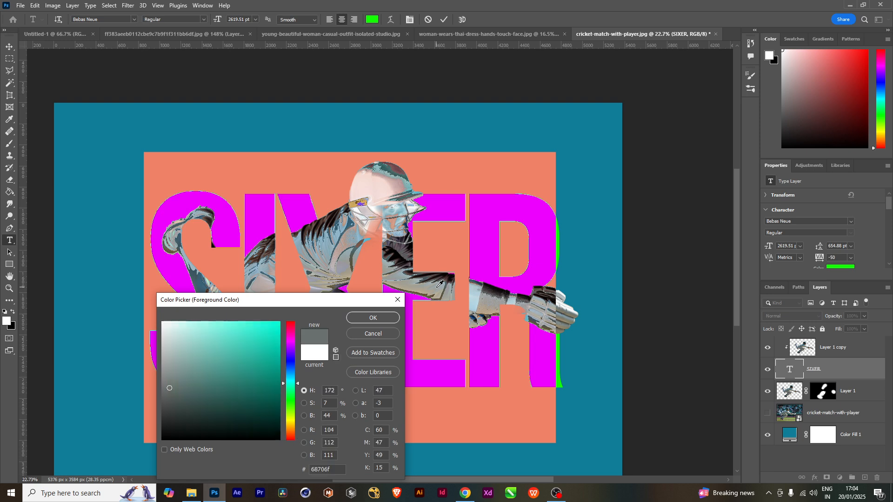
left_click(372, 318)
left_click(9, 47)
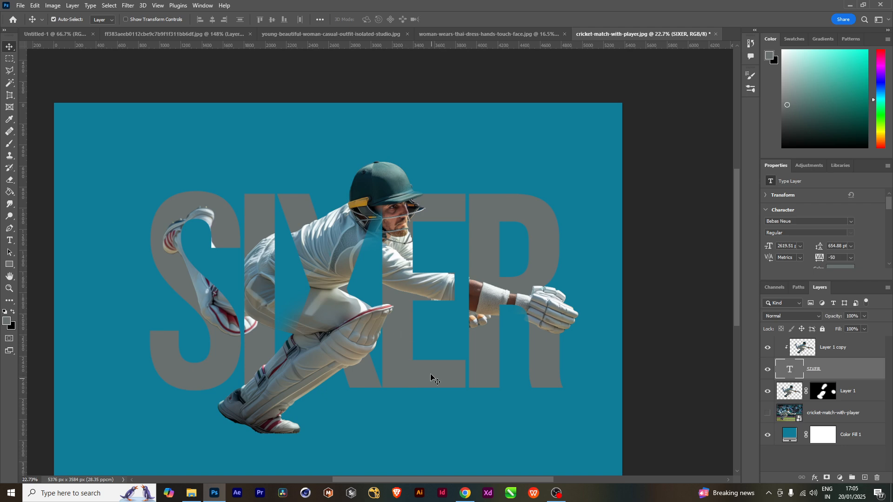
Change the SIXER text colour to bright turquoise, #07f5d5.
double_click(429, 356)
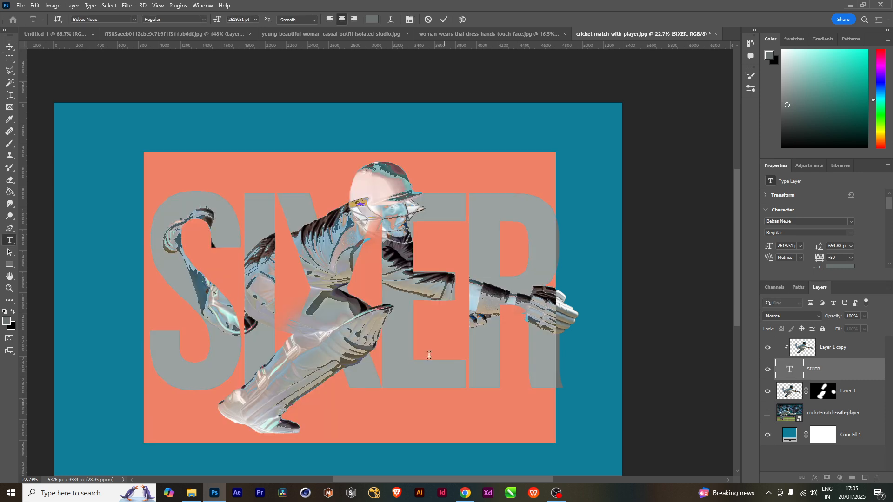
left_click(6, 321)
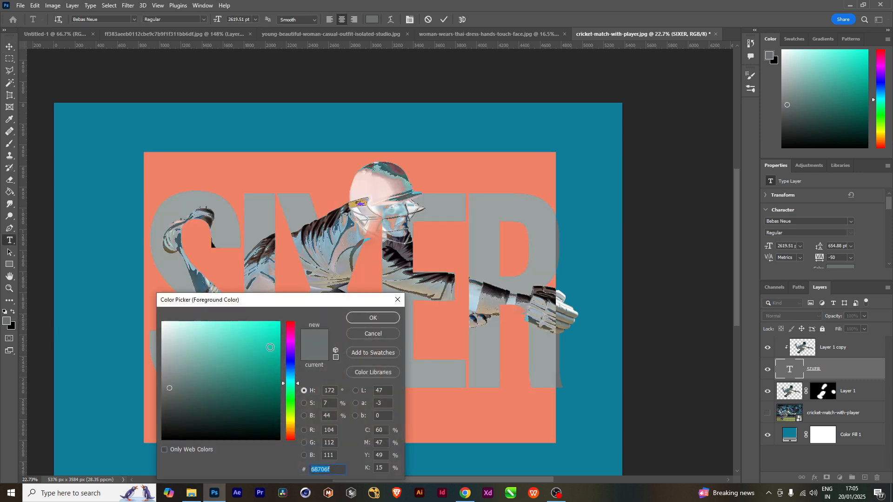
left_click_drag(270, 347, 277, 326)
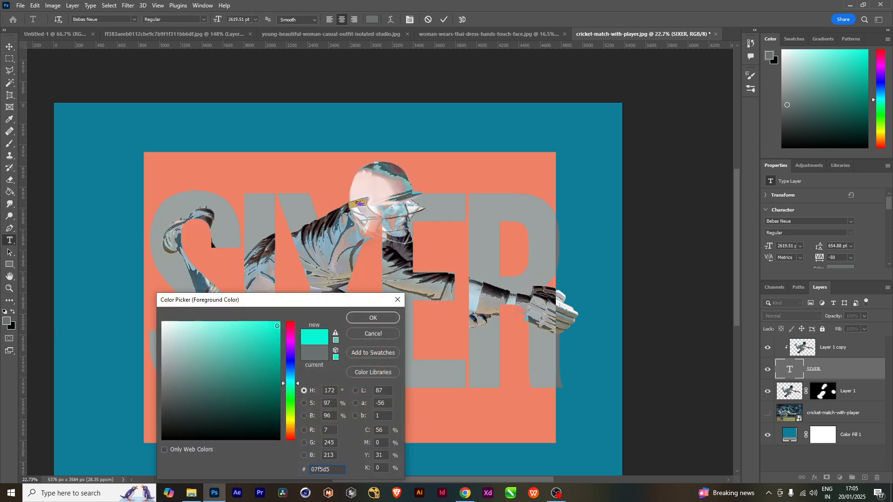
left_click(372, 318)
left_click(9, 46)
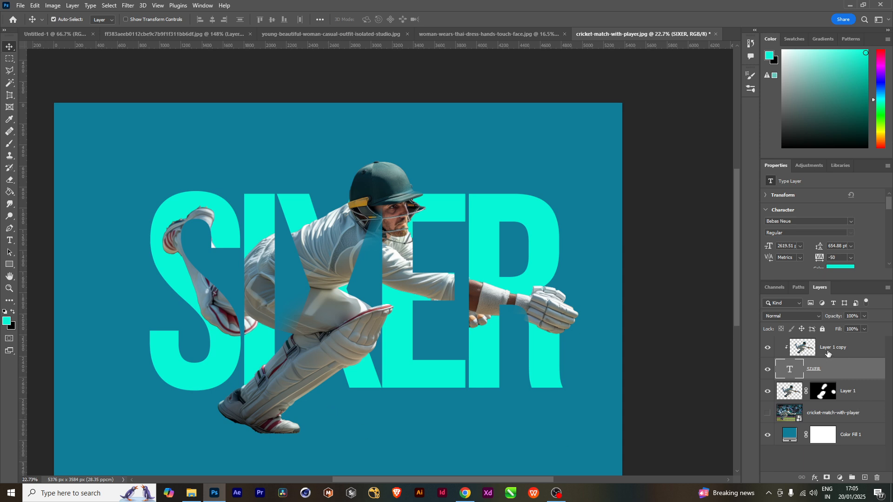
left_click(828, 353, "shift")
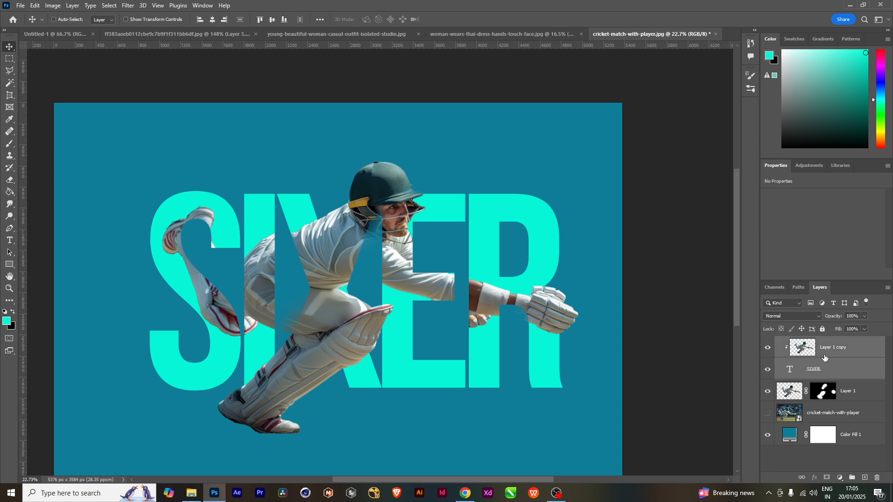
key("ctrl+t")
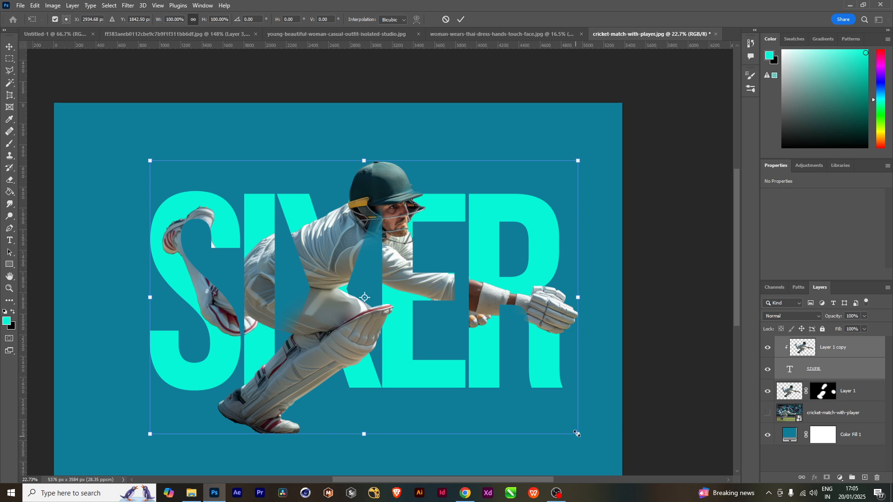
left_click_drag(578, 434, 606, 456)
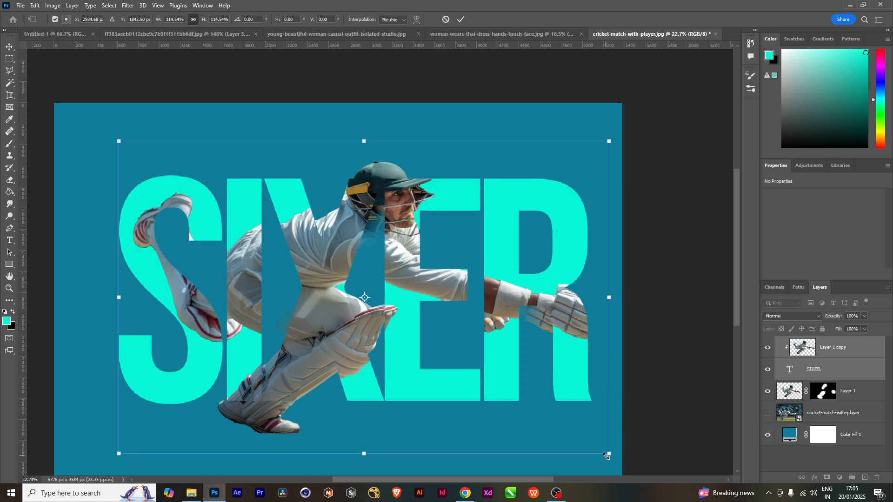
key("ctrl+z")
key("Escape")
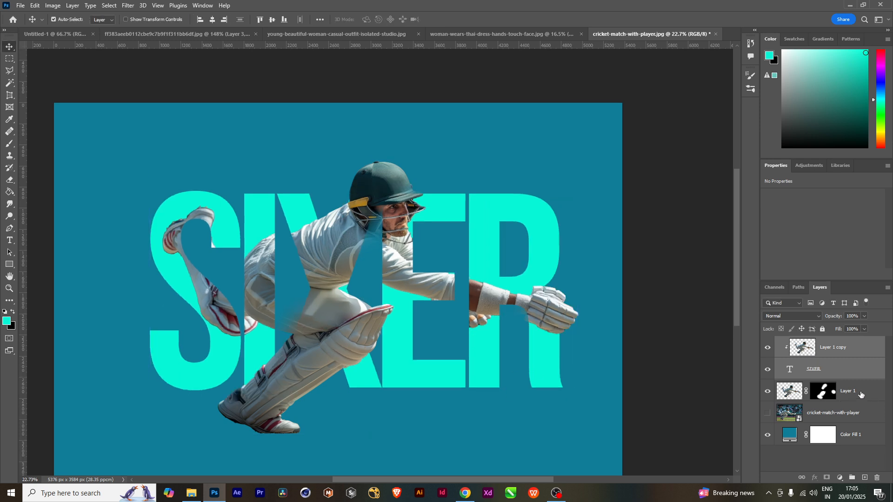
Scale Layer 1, the SIXER text and Layer 1 copy together to about 112.5%, centre them horizontally on the canvas, and deselect the layers.
left_click(860, 395, "shift")
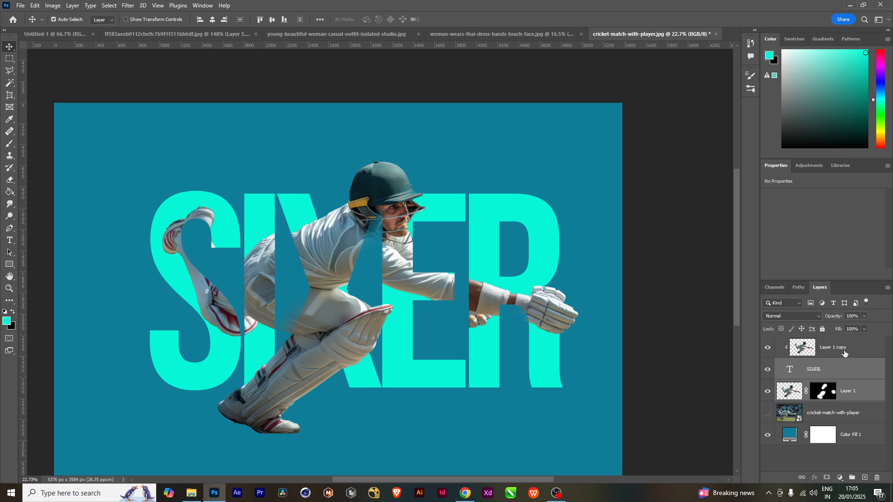
left_click(845, 354, "shift")
key("ctrl+t")
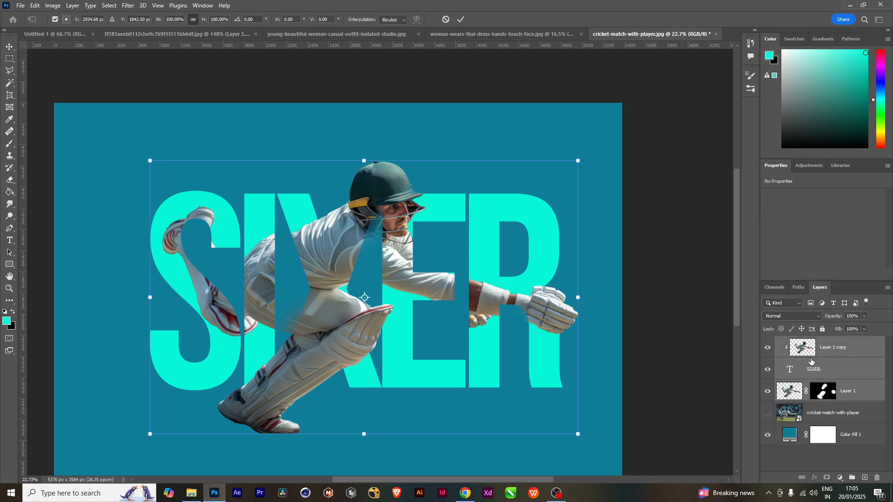
left_click_drag(577, 435, 600, 458)
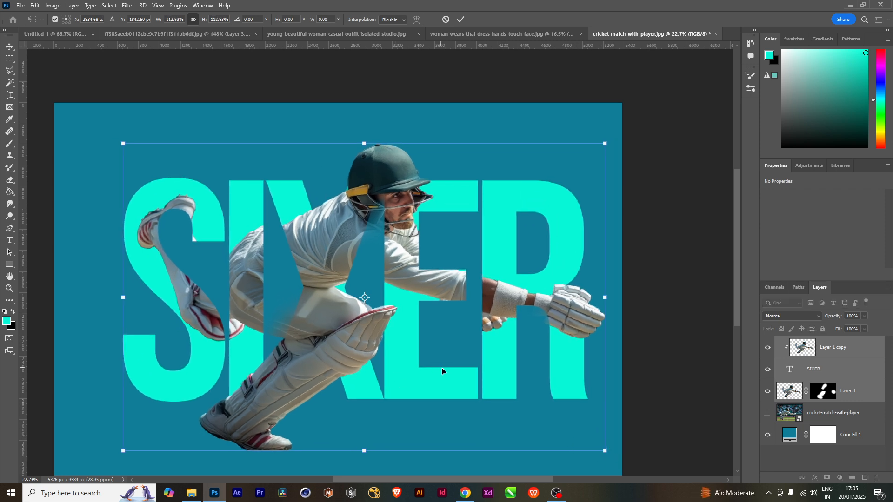
left_click_drag(418, 373, 392, 372)
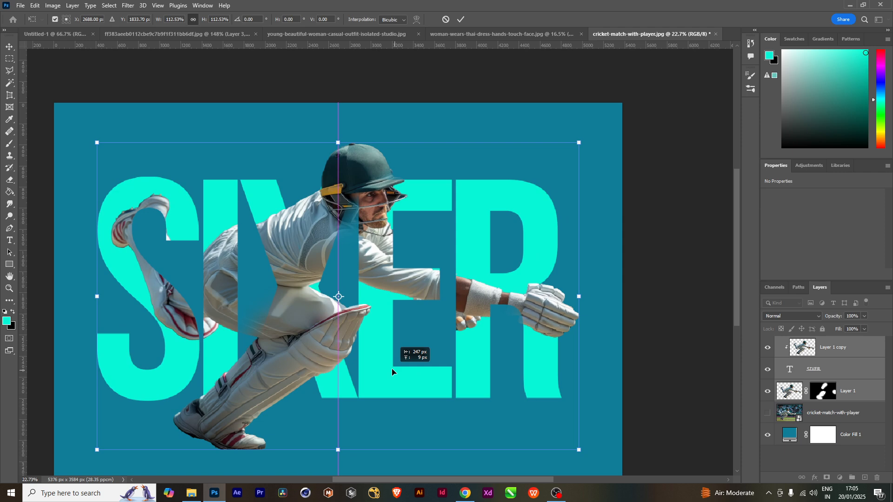
key("Return")
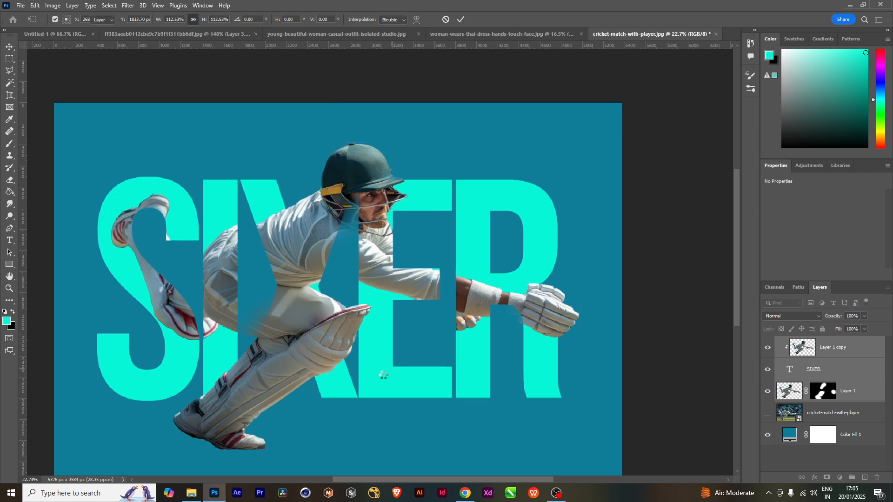
scroll(372, 350, "down", 1)
scroll(372, 349, "down", 1)
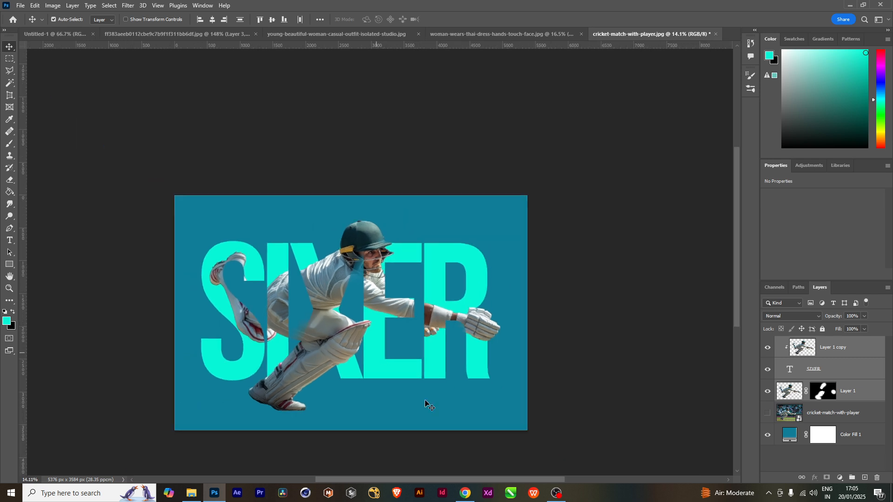
scroll(426, 403, "up", 3)
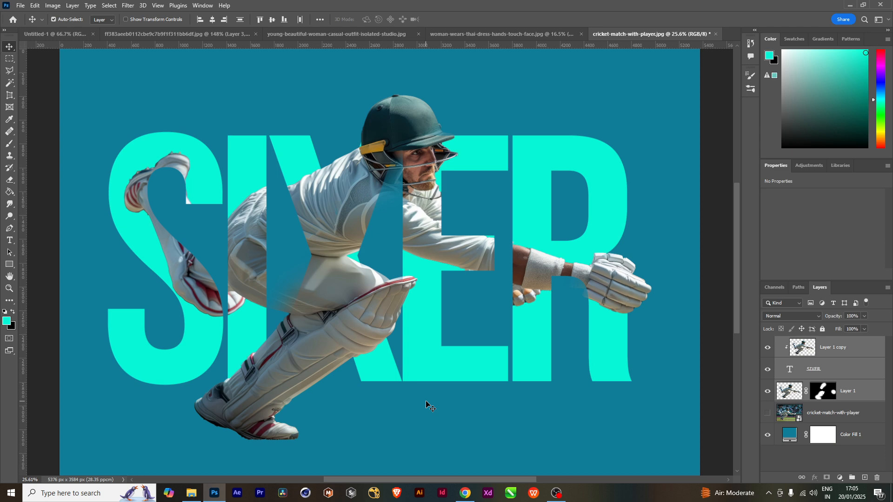
left_click(812, 454)
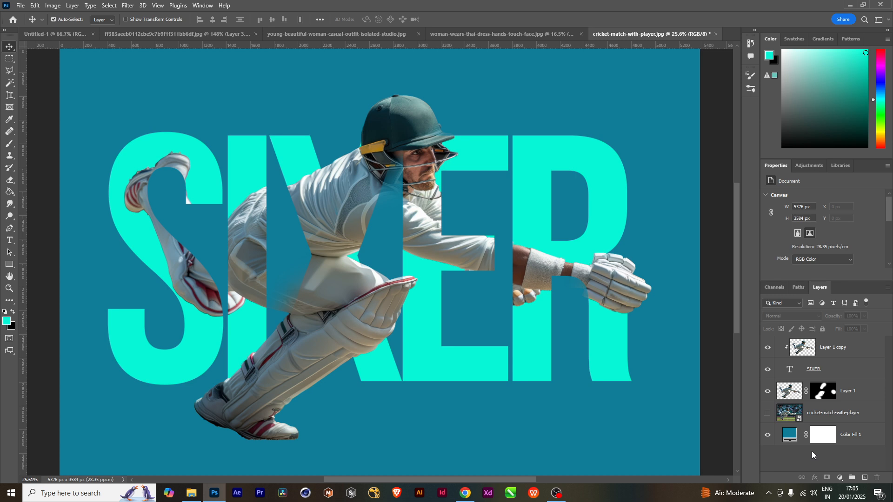